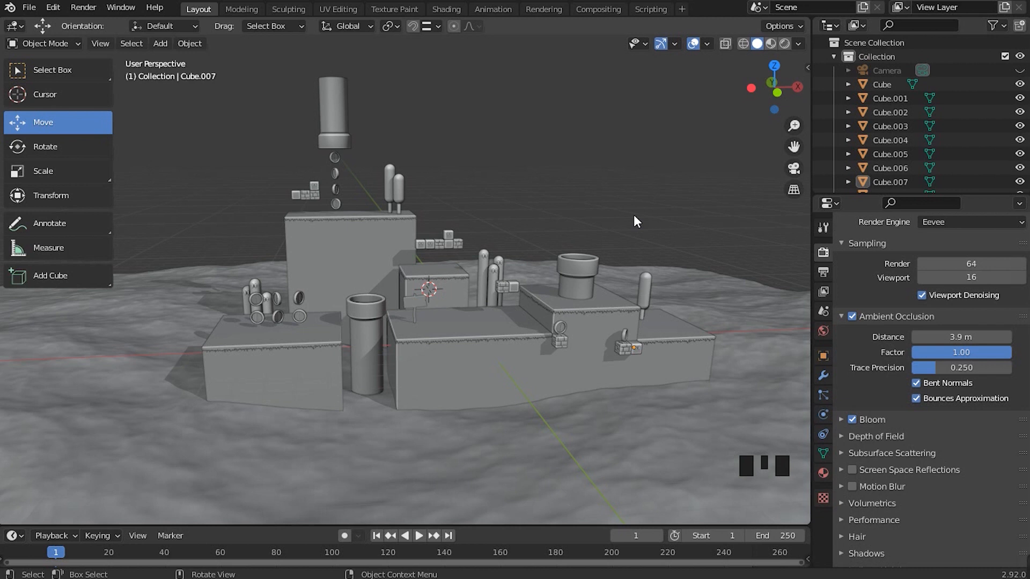
Switch the viewport to Material Preview shading to display the Mario-style scene with materials.
{"action": "middle_click_drag", "start_coordinate": [576, 267], "coordinate": [547, 288], "text": "shift"}
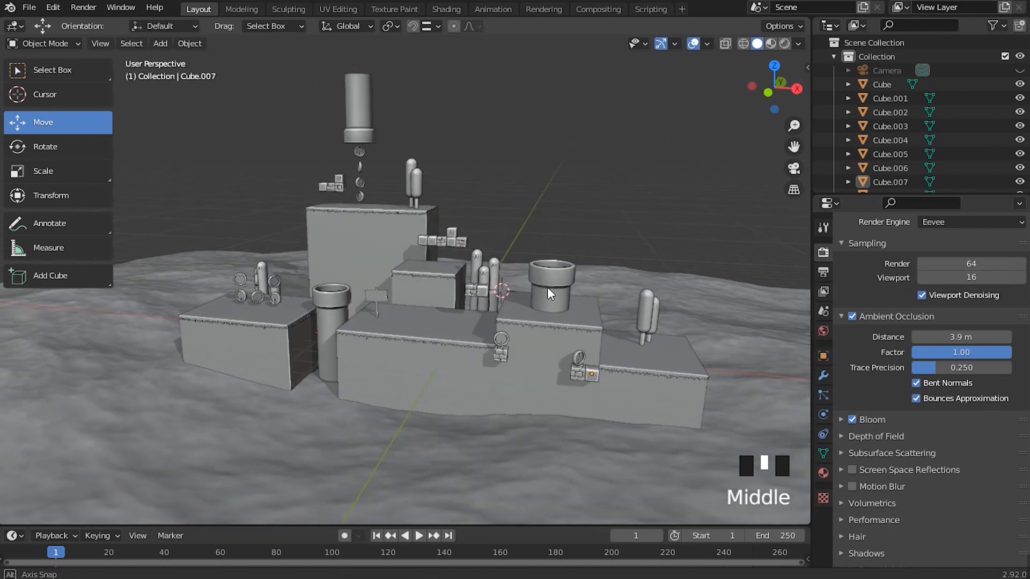
{"action": "middle_click_drag", "start_coordinate": [466, 328], "coordinate": [500, 346], "text": "shift"}
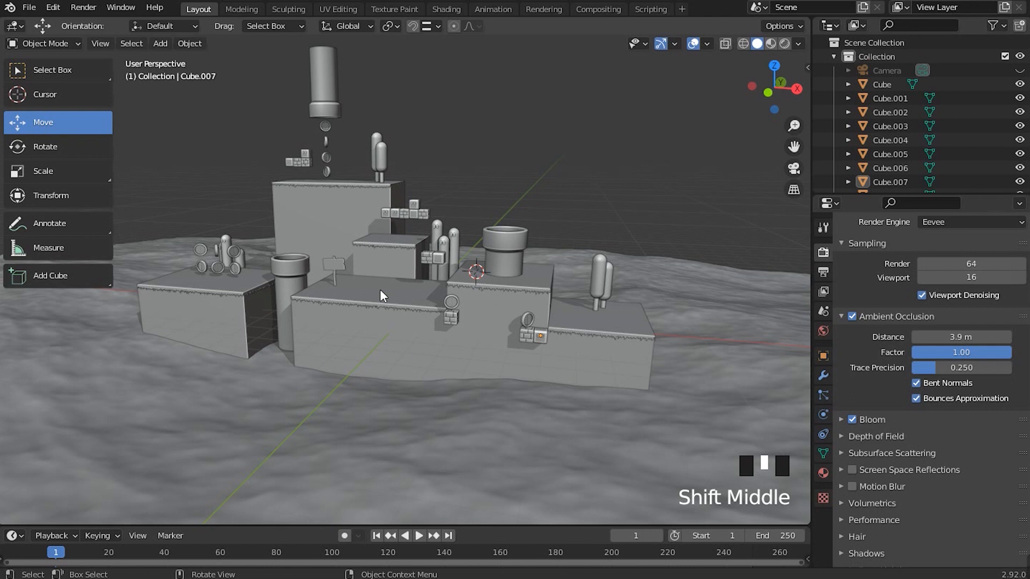
{"action": "scroll", "coordinate": [523, 311], "scroll_direction": "down", "scroll_amount": 2}
{"action": "middle_click_drag", "start_coordinate": [511, 326], "coordinate": [536, 279]}
{"action": "scroll", "coordinate": [517, 354], "scroll_direction": "up", "scroll_amount": 2}
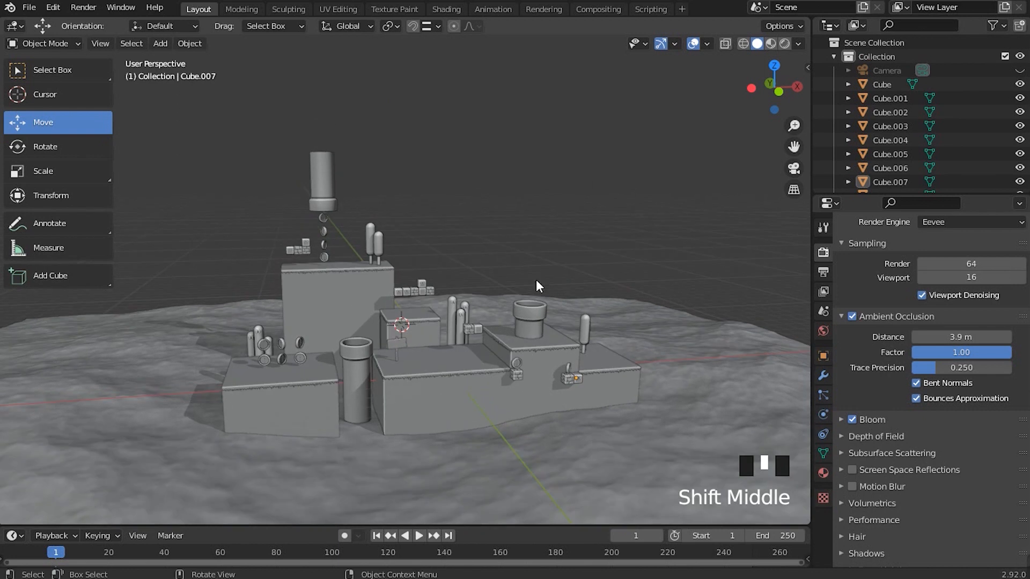
{"action": "left_click", "coordinate": [770, 44]}
{"action": "mouse_move", "coordinate": [483, 319]}
{"action": "middle_mouse_down", "text": "shift"}
{"action": "mouse_move", "coordinate": [488, 273]}
{"action": "mouse_move", "coordinate": [510, 298]}
{"action": "middle_mouse_up", "text": "shift"}
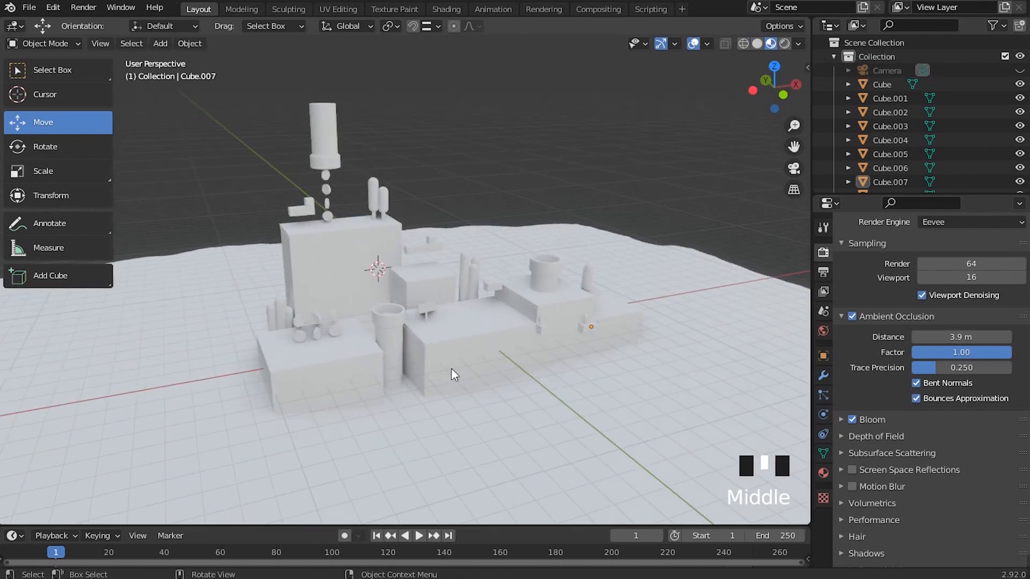
Compare the scene's shading with Ambient Occlusion and Bloom turned off and on again.
{"action": "middle_click_drag", "start_coordinate": [443, 344], "coordinate": [464, 306]}
{"action": "scroll", "coordinate": [439, 365], "scroll_direction": "up", "scroll_amount": 2}
{"action": "scroll", "coordinate": [437, 367], "scroll_direction": "up", "scroll_amount": 1}
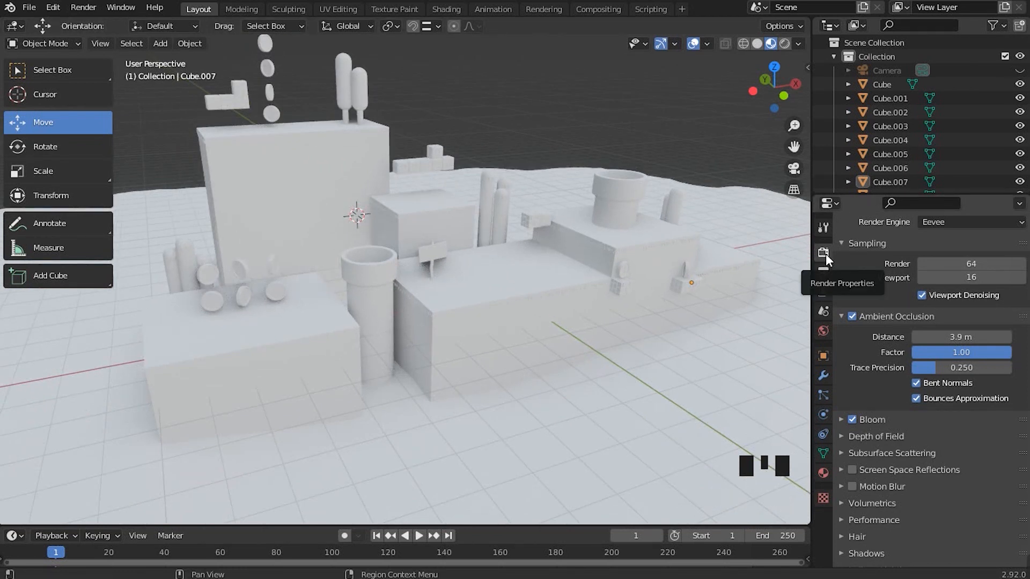
{"action": "left_click", "coordinate": [852, 316]}
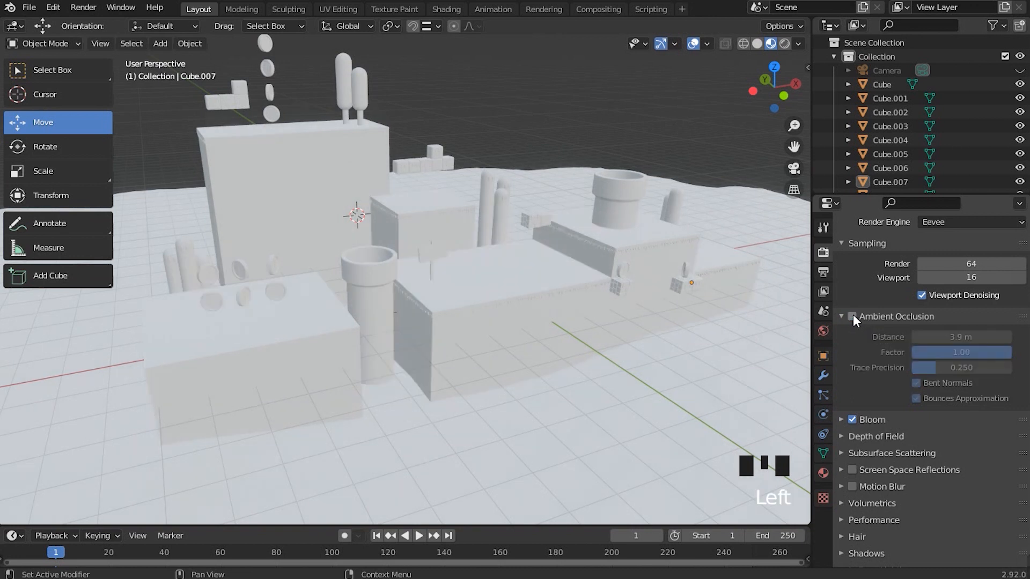
{"action": "left_click", "coordinate": [850, 316]}
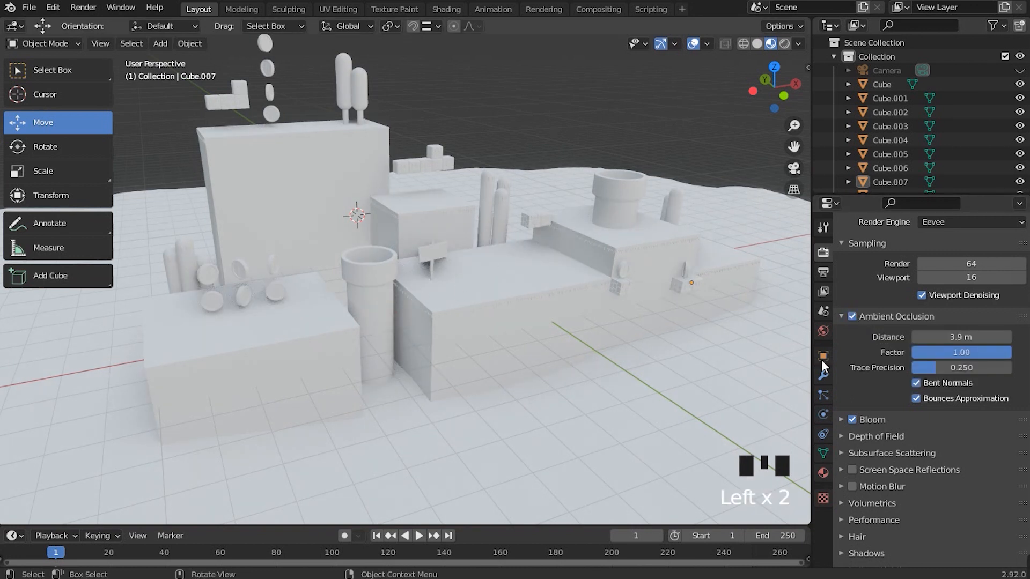
{"action": "left_click", "coordinate": [852, 316]}
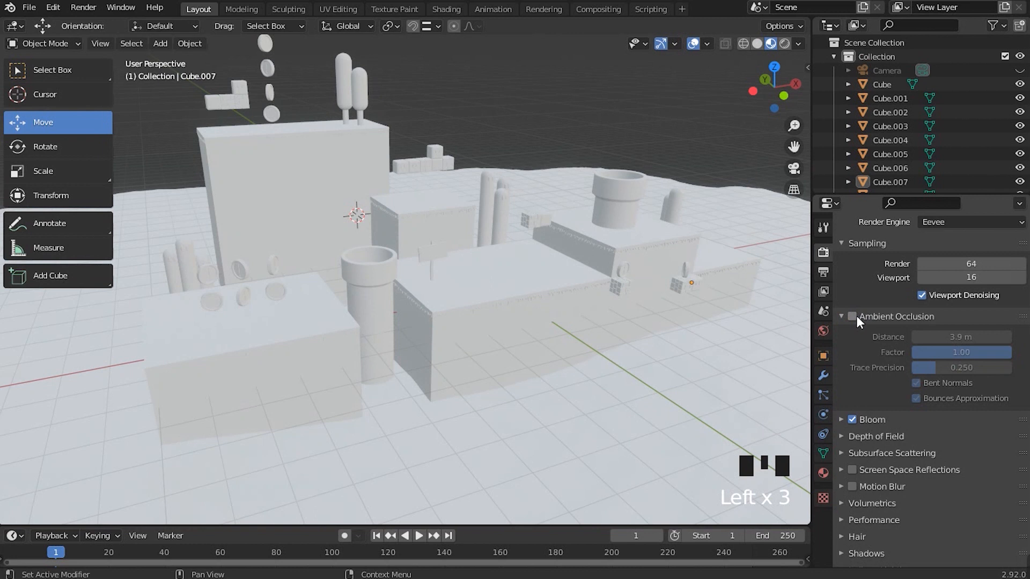
{"action": "left_click", "coordinate": [853, 419]}
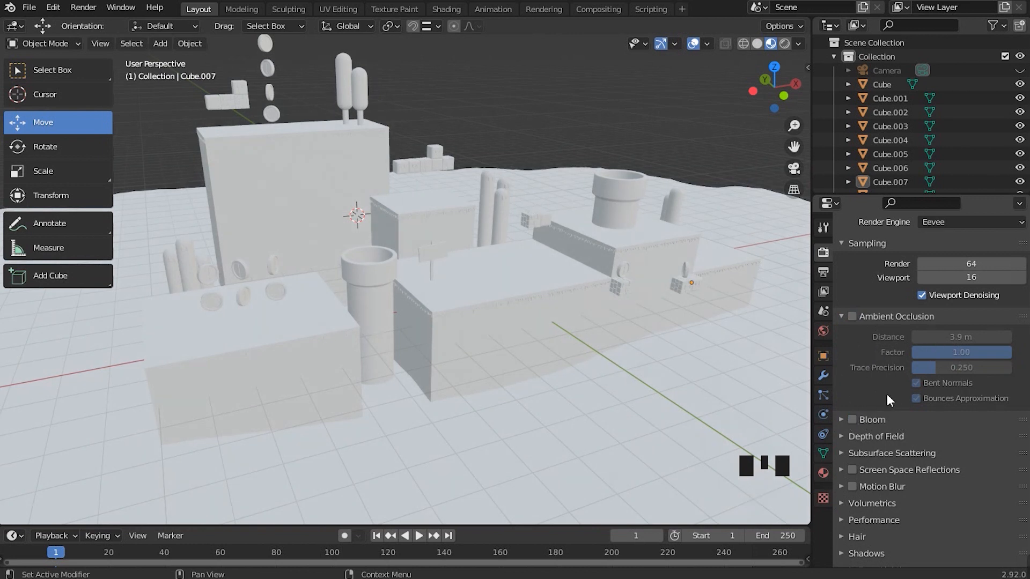
{"action": "middle_click_drag", "start_coordinate": [645, 354], "coordinate": [672, 358]}
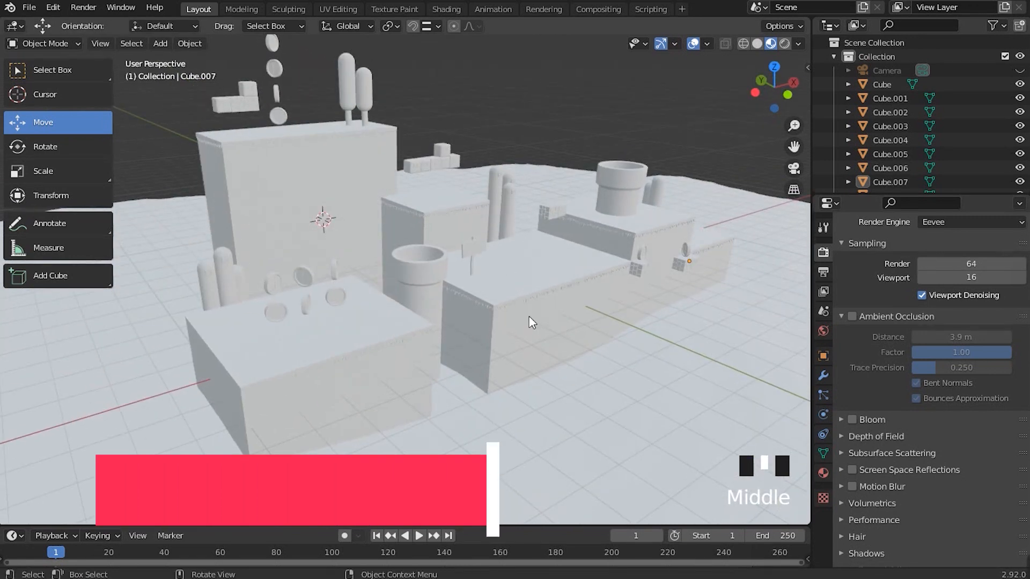
{"action": "middle_click_drag", "start_coordinate": [506, 326], "coordinate": [520, 354], "text": "shift"}
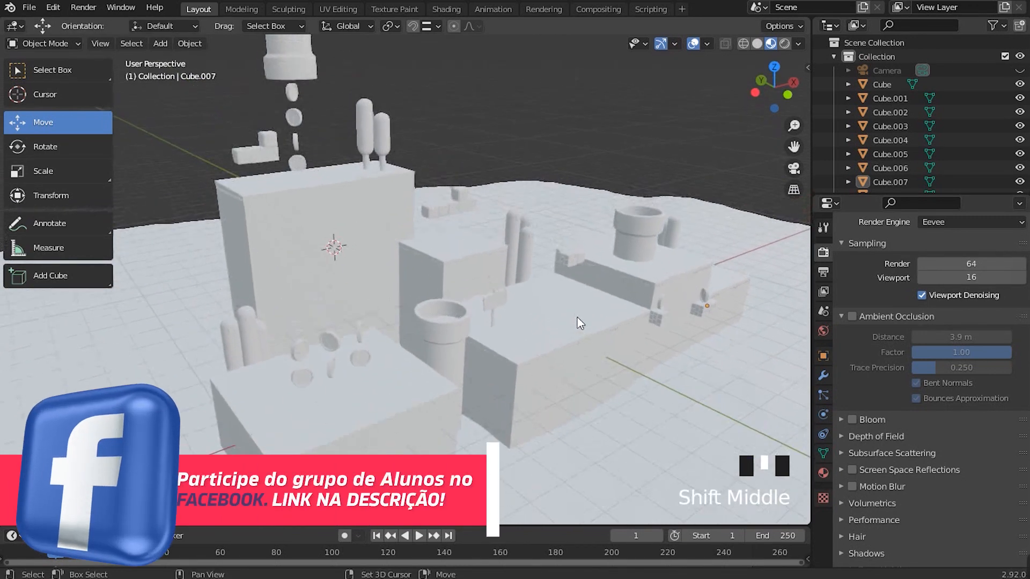
{"action": "left_click", "coordinate": [852, 317]}
{"action": "left_click", "coordinate": [853, 420]}
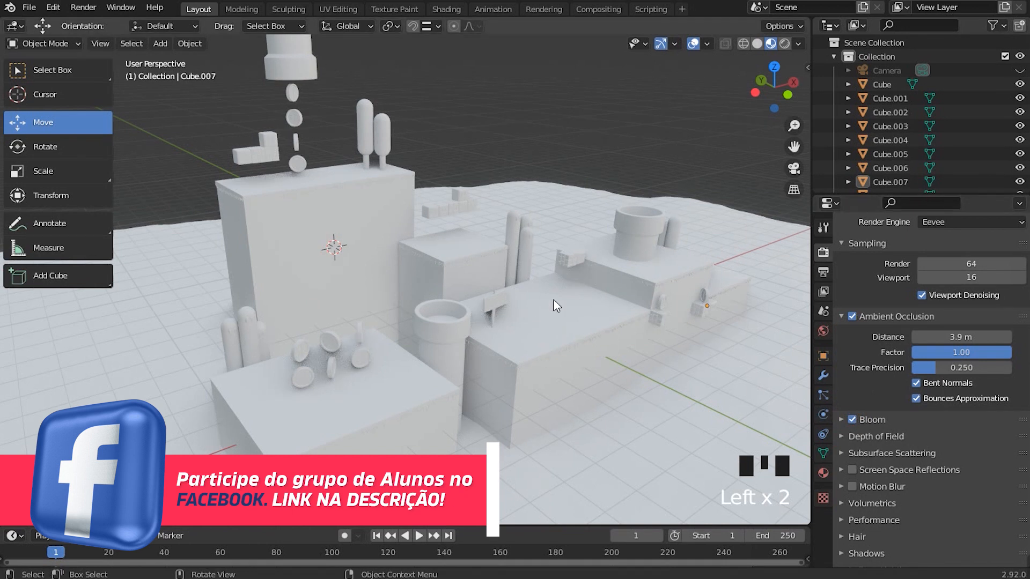
{"action": "middle_click_drag", "start_coordinate": [552, 299], "coordinate": [526, 272], "text": "shift"}
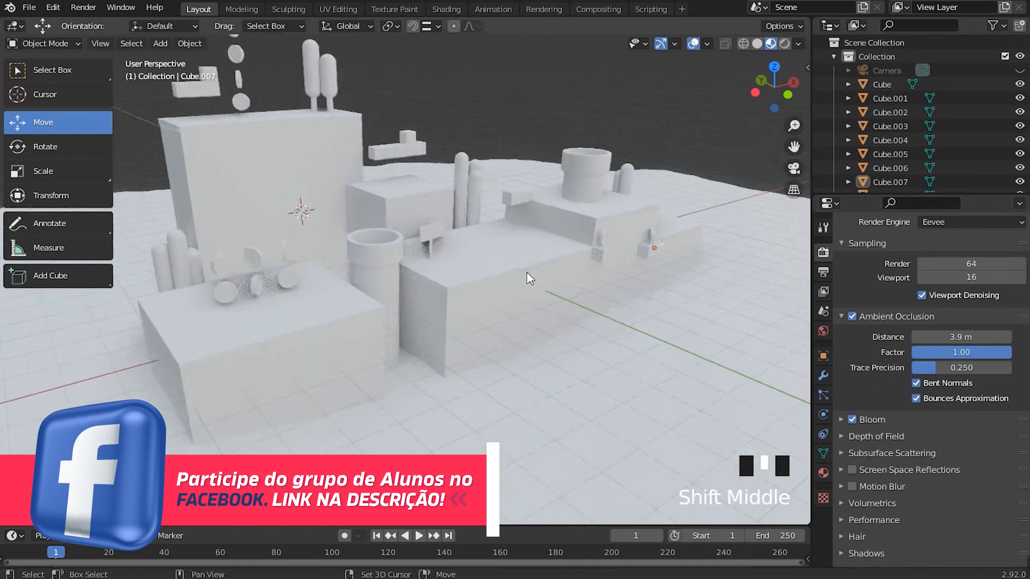
Show the material properties and select the large ground blocks object, Cube.
{"action": "left_click", "coordinate": [822, 473]}
{"action": "middle_click_drag", "start_coordinate": [540, 260], "coordinate": [435, 275], "text": "shift"}
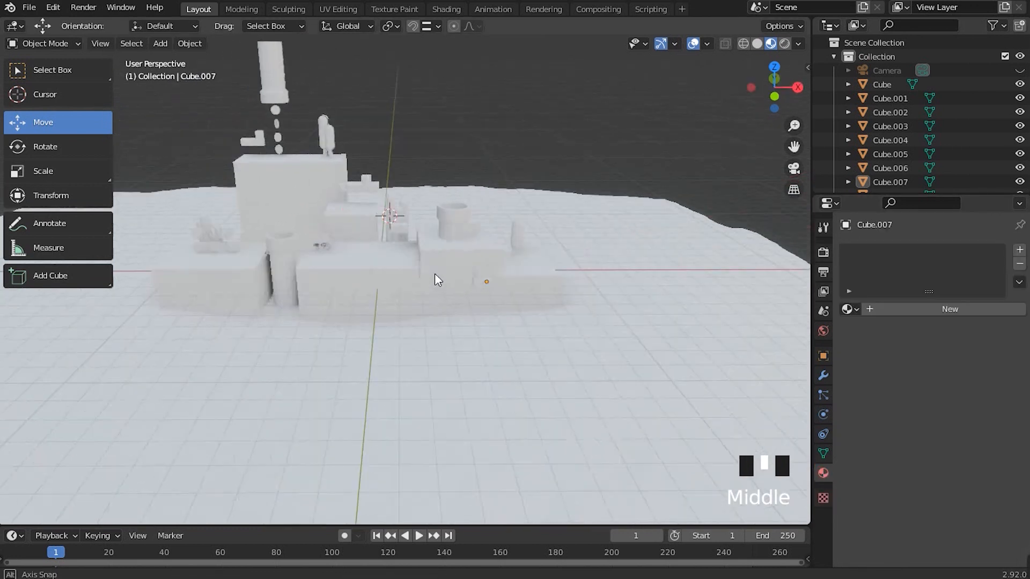
{"action": "scroll", "coordinate": [471, 306], "scroll_direction": "up", "scroll_amount": 3}
{"action": "middle_click_drag", "start_coordinate": [471, 306], "coordinate": [529, 258], "text": "shift"}
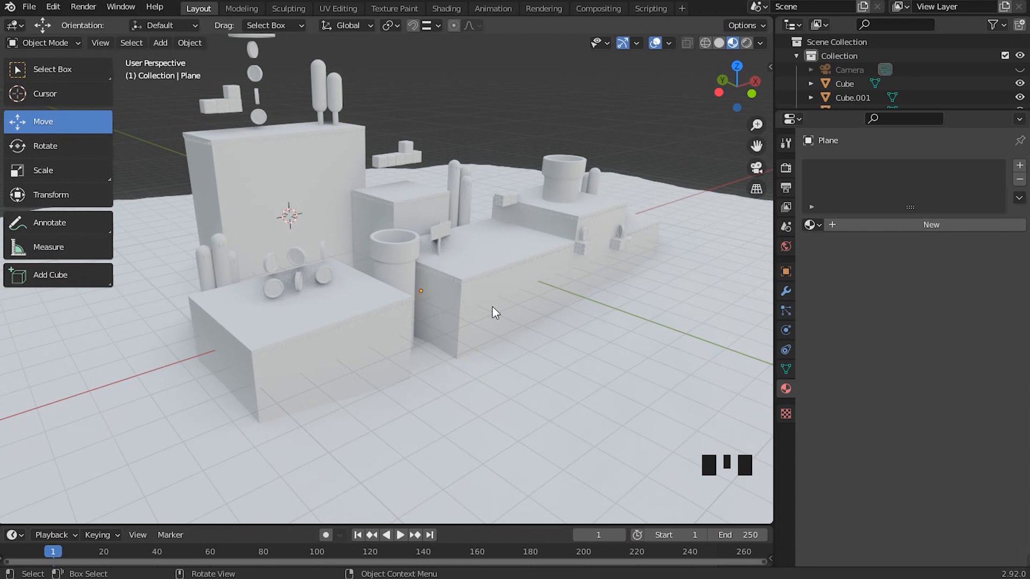
{"action": "left_click", "coordinate": [487, 298]}
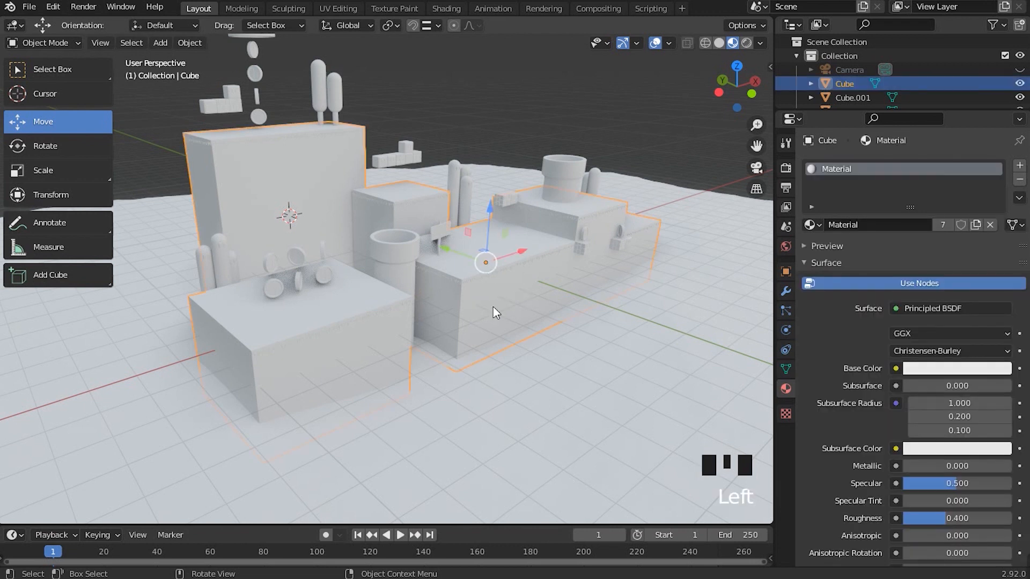
{"action": "mouse_move", "coordinate": [513, 282]}
{"action": "middle_mouse_down"}
{"action": "mouse_move", "coordinate": [363, 268]}
{"action": "mouse_move", "coordinate": [529, 271]}
{"action": "mouse_move", "coordinate": [510, 281]}
{"action": "middle_mouse_up"}
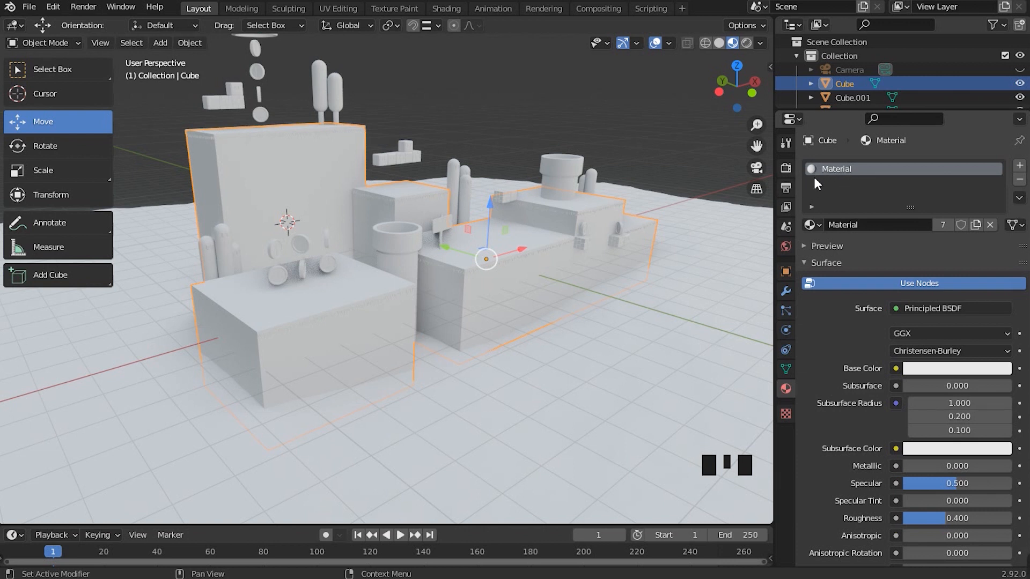
Remove the material slot from the ground blocks and create a new material for them.
{"action": "middle_click_drag", "start_coordinate": [671, 190], "coordinate": [707, 254]}
{"action": "middle_click_drag", "start_coordinate": [593, 211], "coordinate": [531, 250], "text": "shift"}
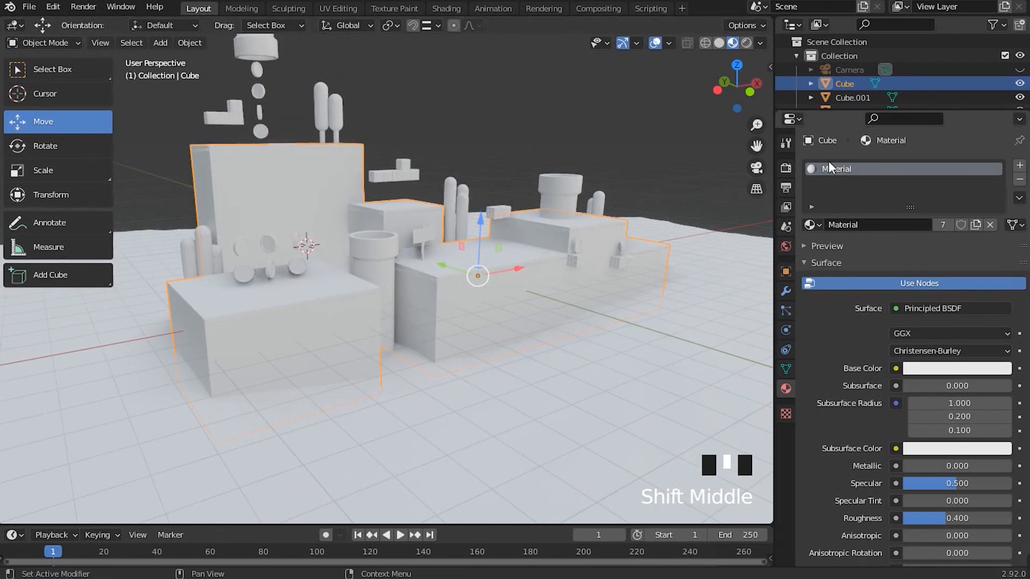
{"action": "left_click", "coordinate": [1019, 181]}
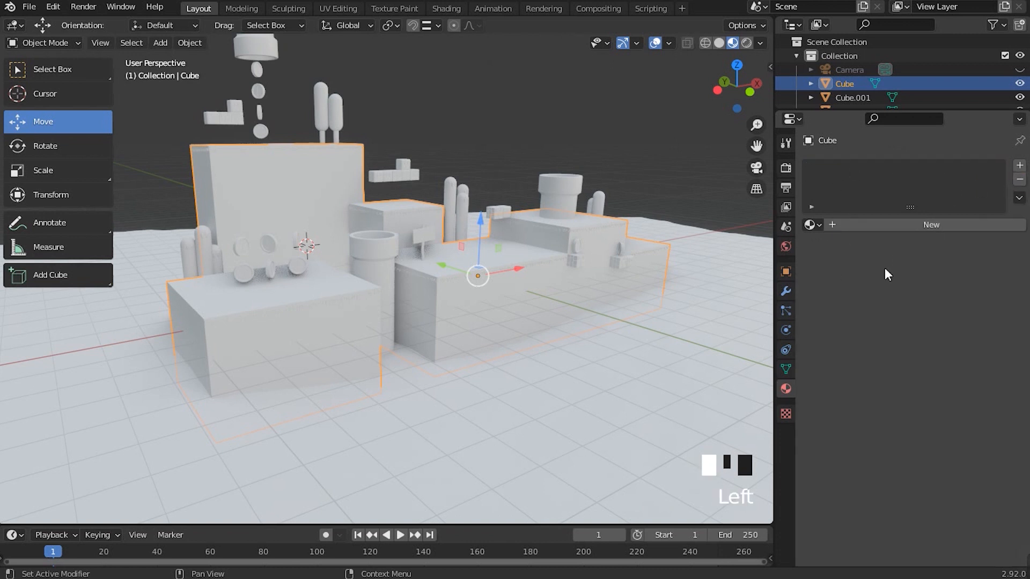
{"action": "left_click", "coordinate": [928, 227]}
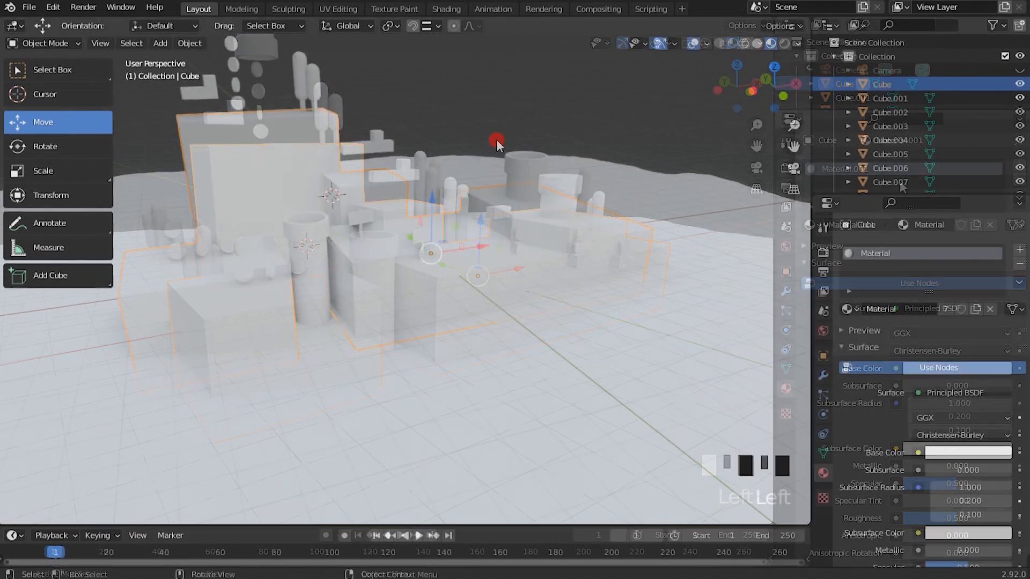
Rename the ground blocks' existing material as MATERIAL BLOCOS.
{"action": "middle_click_drag", "start_coordinate": [428, 212], "coordinate": [799, 278], "text": "shift"}
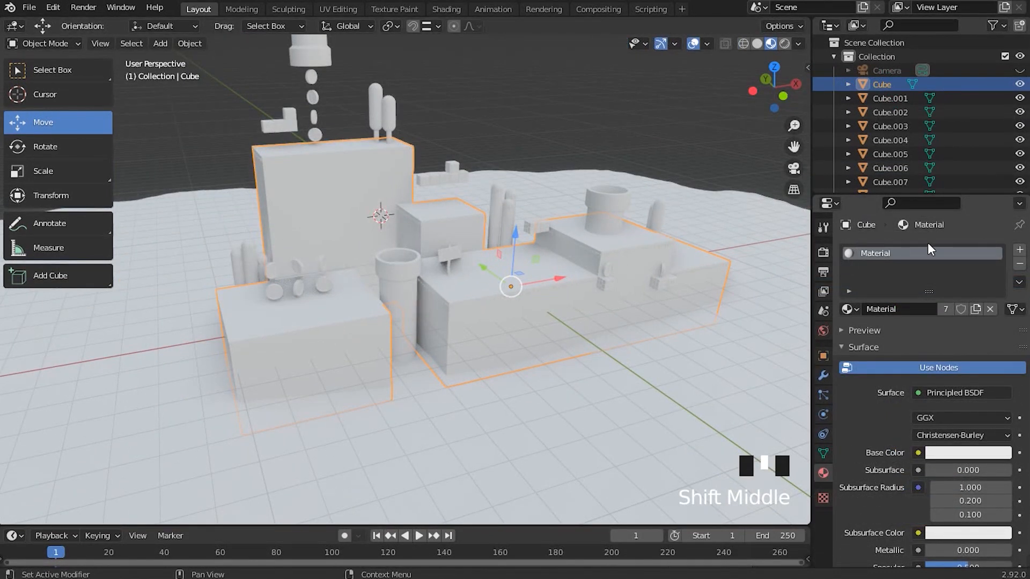
{"action": "scroll", "coordinate": [685, 234], "scroll_direction": "up", "scroll_amount": 2}
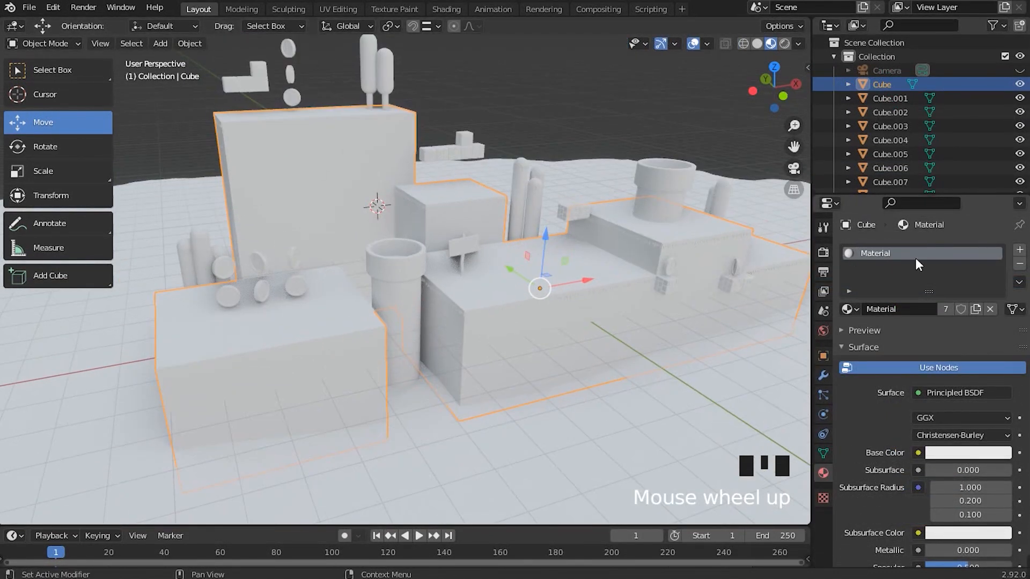
{"action": "double_click", "coordinate": [882, 255]}
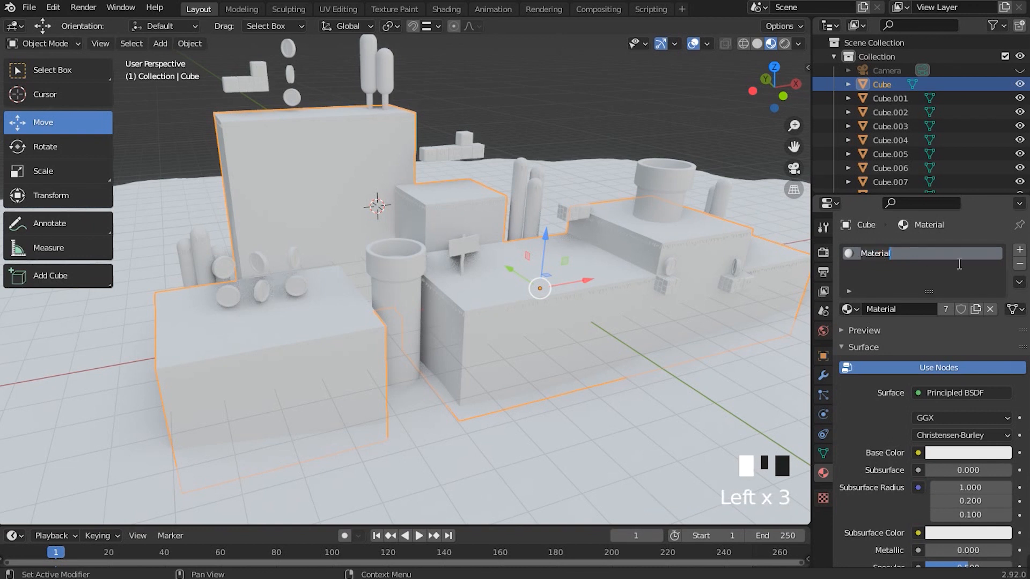
{"action": "type", "text": "mat"}
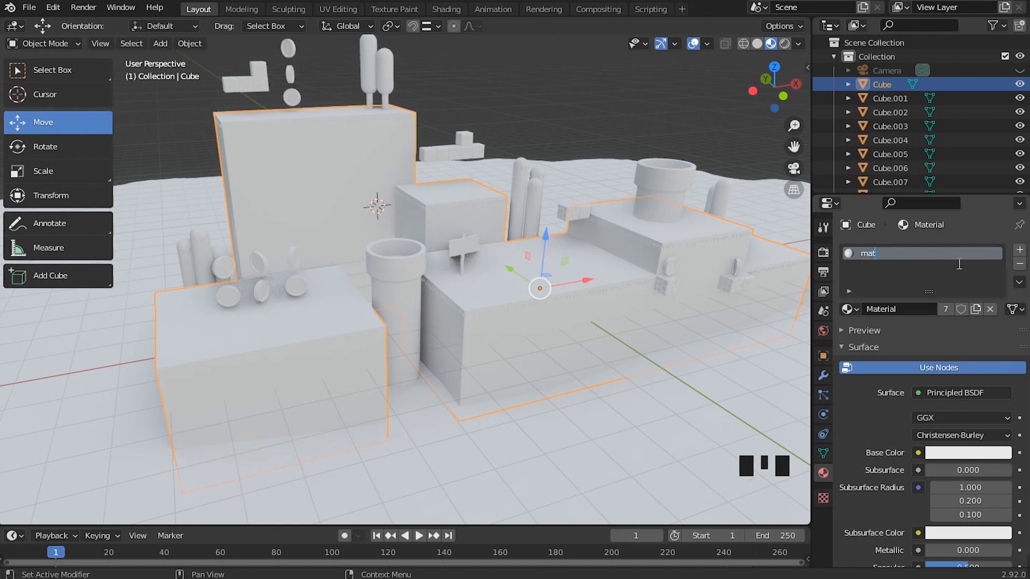
{"action": "key", "text": "BackSpace"}
{"action": "key", "text": "BackSpace"}
{"action": "key", "text": "BackSpace"}
{"action": "type", "text": "MAT"}
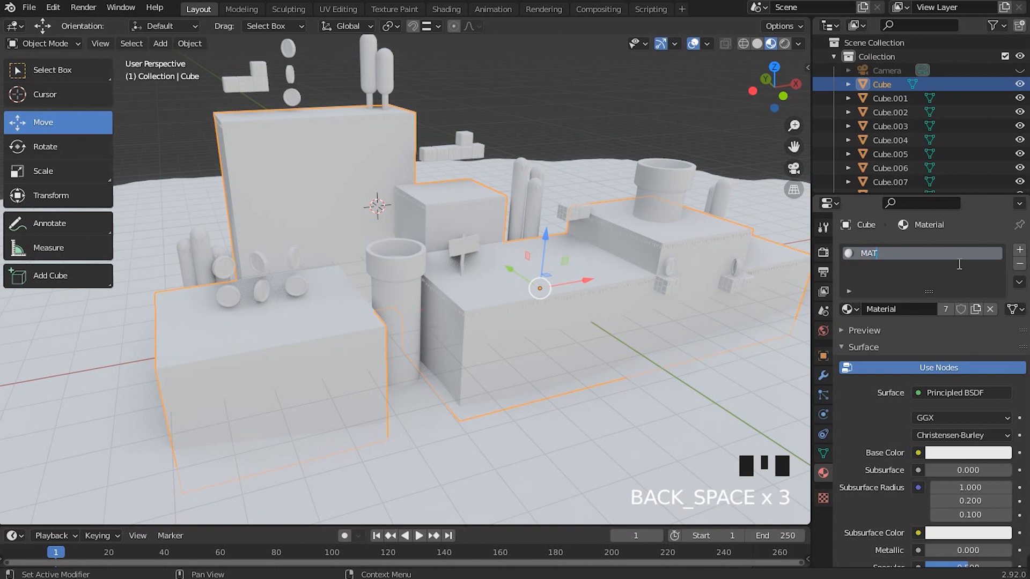
{"action": "type", "text": "ERIAL BLOCOS"}
{"action": "key", "text": "Return"}
Set the base color of MATERIAL BLOCOS to orange, with hue 0.040, saturation 0.955 and value 0.800.
{"action": "middle_click_drag", "start_coordinate": [588, 225], "coordinate": [652, 259], "text": "shift"}
{"action": "scroll", "coordinate": [627, 260], "scroll_direction": "up", "scroll_amount": 3}
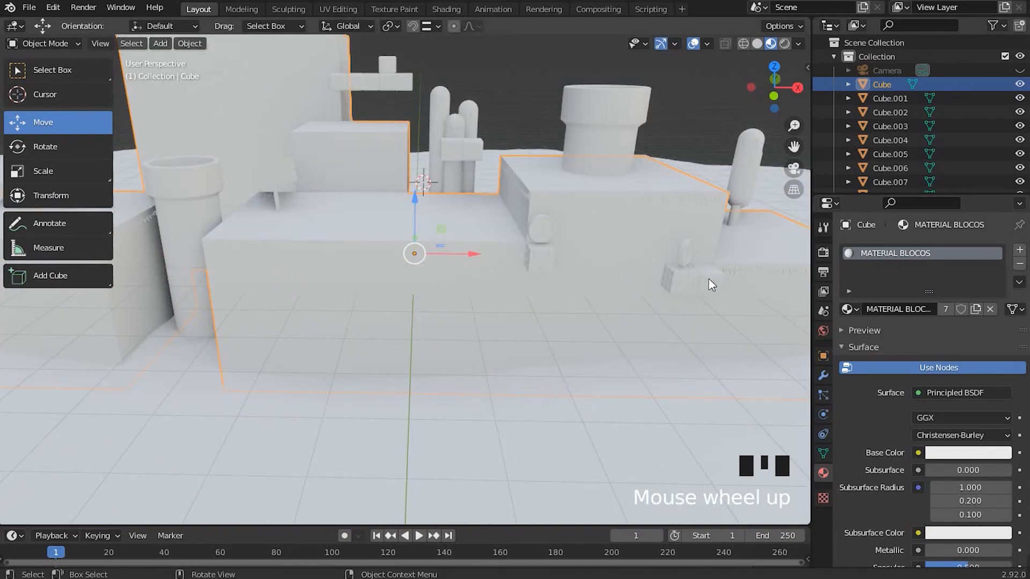
{"action": "scroll", "coordinate": [365, 262], "scroll_direction": "down", "scroll_amount": 3}
{"action": "middle_click_drag", "start_coordinate": [400, 297], "coordinate": [456, 298]}
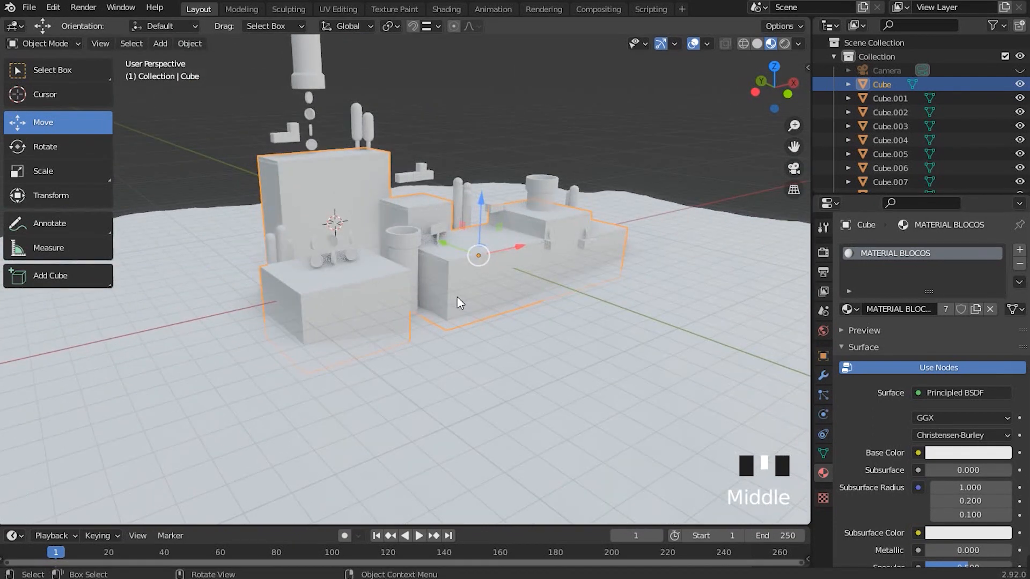
{"action": "scroll", "coordinate": [457, 297], "scroll_direction": "up", "scroll_amount": 1}
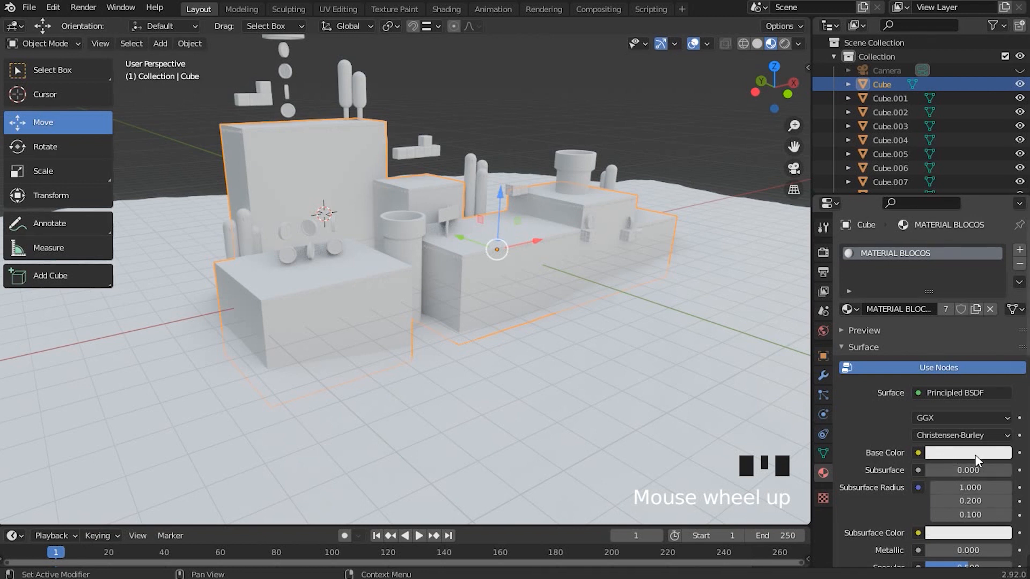
{"action": "left_click", "coordinate": [823, 474]}
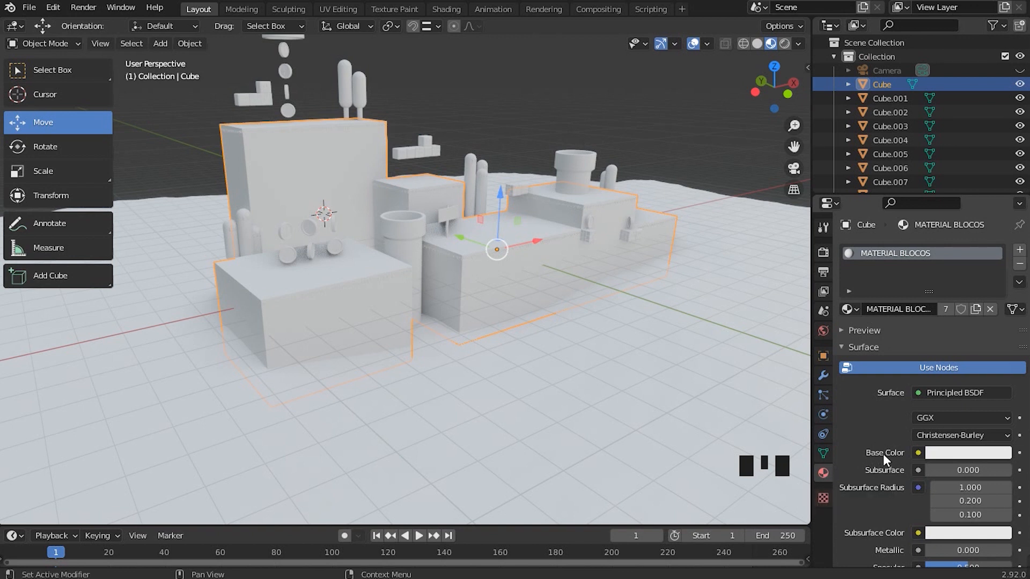
{"action": "left_click", "coordinate": [959, 456]}
{"action": "left_click", "coordinate": [955, 454]}
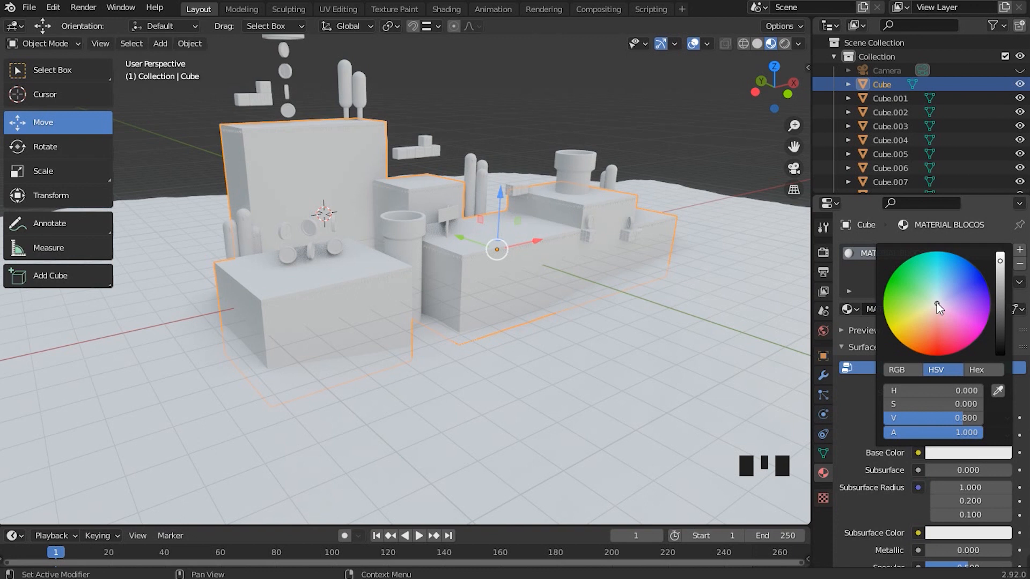
{"action": "mouse_move", "coordinate": [937, 307]}
{"action": "left_mouse_down"}
{"action": "mouse_move", "coordinate": [949, 327]}
{"action": "mouse_move", "coordinate": [915, 341]}
{"action": "mouse_move", "coordinate": [908, 287]}
{"action": "mouse_move", "coordinate": [954, 282]}
{"action": "mouse_move", "coordinate": [981, 305]}
{"action": "mouse_move", "coordinate": [959, 282]}
{"action": "mouse_move", "coordinate": [971, 335]}
{"action": "mouse_move", "coordinate": [984, 306]}
{"action": "mouse_move", "coordinate": [941, 313]}
{"action": "mouse_move", "coordinate": [909, 289]}
{"action": "mouse_move", "coordinate": [941, 335]}
{"action": "mouse_move", "coordinate": [951, 299]}
{"action": "mouse_move", "coordinate": [912, 287]}
{"action": "mouse_move", "coordinate": [941, 276]}
{"action": "mouse_move", "coordinate": [957, 322]}
{"action": "mouse_move", "coordinate": [903, 333]}
{"action": "mouse_move", "coordinate": [909, 346]}
{"action": "mouse_move", "coordinate": [909, 329]}
{"action": "mouse_move", "coordinate": [917, 339]}
{"action": "left_mouse_up"}
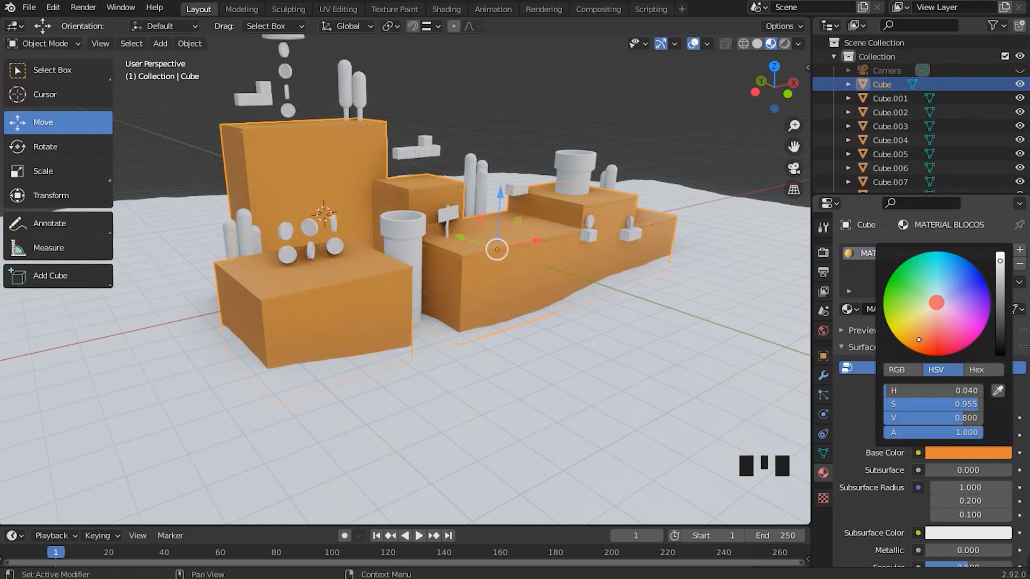
{"action": "middle_click_drag", "start_coordinate": [618, 297], "coordinate": [566, 327]}
{"action": "scroll", "coordinate": [513, 298], "scroll_direction": "up", "scroll_amount": 2}
{"action": "scroll", "coordinate": [512, 298], "scroll_direction": "down", "scroll_amount": 2}
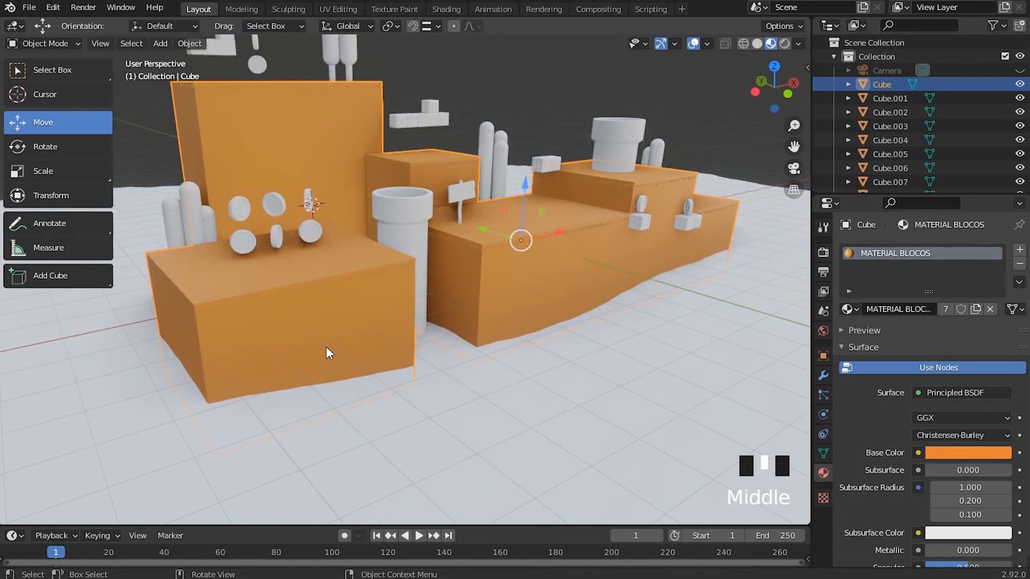
Set the base color of MATERIAL BLOCOS to a slightly darker sandy yellow, with hue 0.089 and saturation 0.868.
{"action": "left_click", "coordinate": [963, 453]}
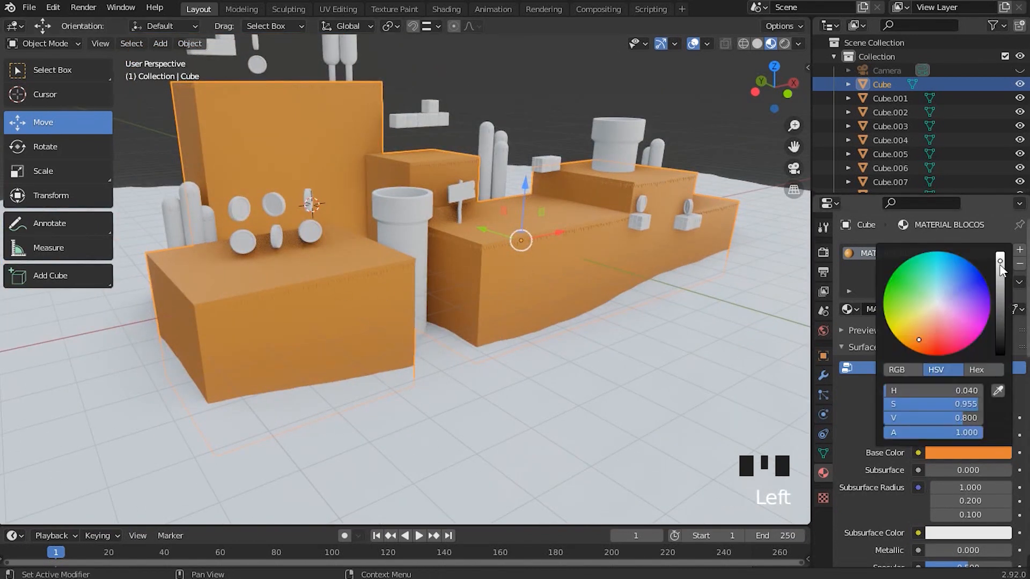
{"action": "mouse_move", "coordinate": [1001, 271]}
{"action": "left_mouse_down"}
{"action": "mouse_move", "coordinate": [1000, 354]}
{"action": "mouse_move", "coordinate": [999, 254]}
{"action": "mouse_move", "coordinate": [1000, 265]}
{"action": "left_mouse_up"}
{"action": "left_click_drag", "start_coordinate": [919, 339], "coordinate": [916, 327]}
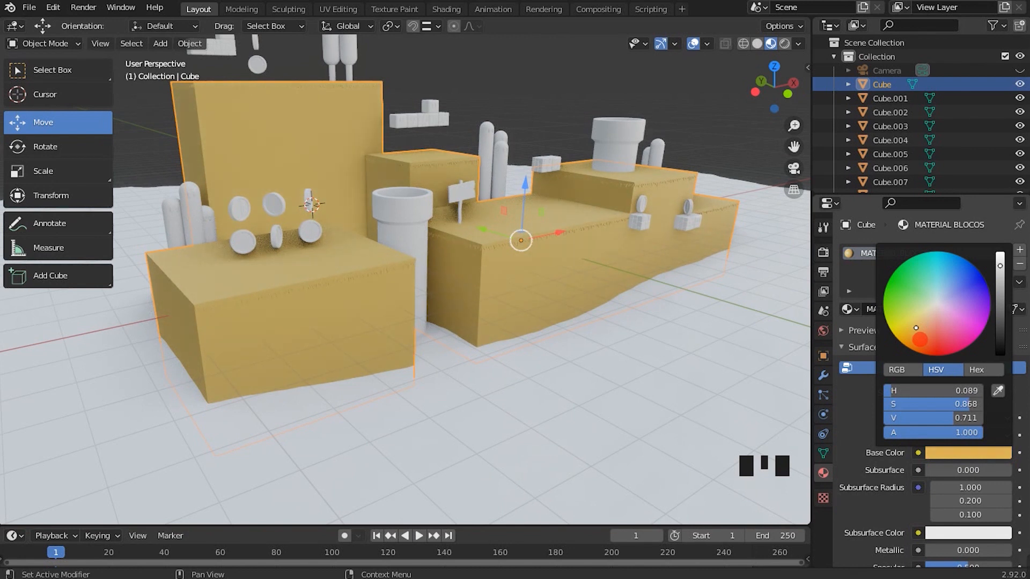
{"action": "left_click_drag", "start_coordinate": [999, 265], "coordinate": [1000, 271]}
{"action": "middle_click_drag", "start_coordinate": [558, 368], "coordinate": [399, 322], "text": "shift"}
{"action": "scroll", "coordinate": [427, 361], "scroll_direction": "up", "scroll_amount": 2}
{"action": "middle_click_drag", "start_coordinate": [428, 360], "coordinate": [487, 418], "text": "shift"}
{"action": "scroll", "coordinate": [506, 334], "scroll_direction": "up", "scroll_amount": 3}
{"action": "middle_click_drag", "start_coordinate": [526, 317], "coordinate": [511, 250], "text": "shift"}
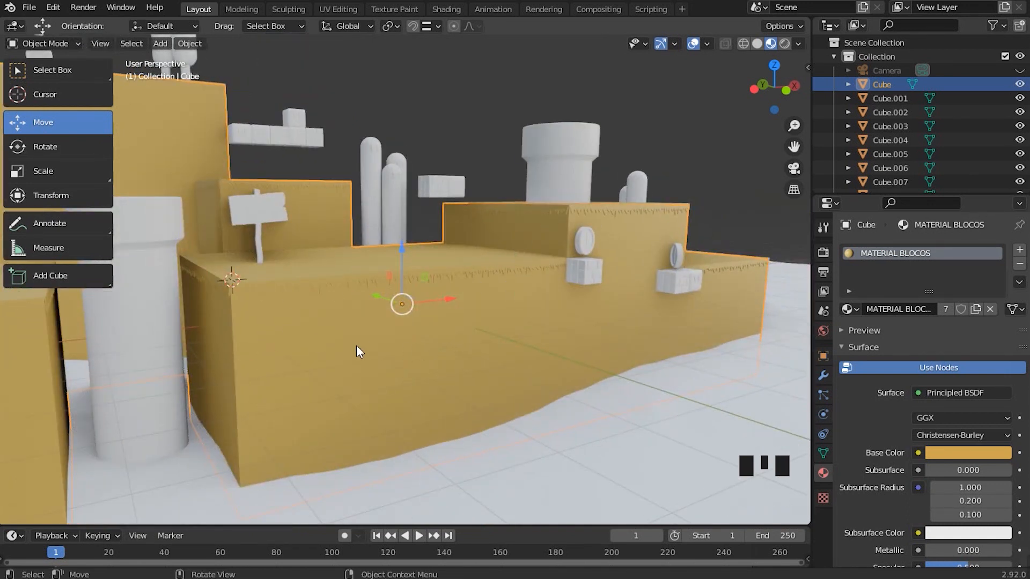
Examine the sandy yellow material on the ground blocks from several angles.
{"action": "middle_click_drag", "start_coordinate": [498, 365], "coordinate": [532, 379], "text": "shift"}
{"action": "scroll", "coordinate": [470, 398], "scroll_direction": "up", "scroll_amount": 2}
{"action": "scroll", "coordinate": [416, 359], "scroll_direction": "down", "scroll_amount": 1}
{"action": "mouse_move", "coordinate": [429, 362]}
{"action": "middle_mouse_down"}
{"action": "mouse_move", "coordinate": [405, 352]}
{"action": "mouse_move", "coordinate": [610, 353]}
{"action": "mouse_move", "coordinate": [419, 353]}
{"action": "middle_mouse_up"}
{"action": "scroll", "coordinate": [406, 352], "scroll_direction": "down", "scroll_amount": 2}
{"action": "scroll", "coordinate": [468, 217], "scroll_direction": "down", "scroll_amount": 2}
{"action": "middle_click_drag", "start_coordinate": [404, 310], "coordinate": [467, 355], "text": "shift"}
{"action": "scroll", "coordinate": [454, 346], "scroll_direction": "up", "scroll_amount": 2}
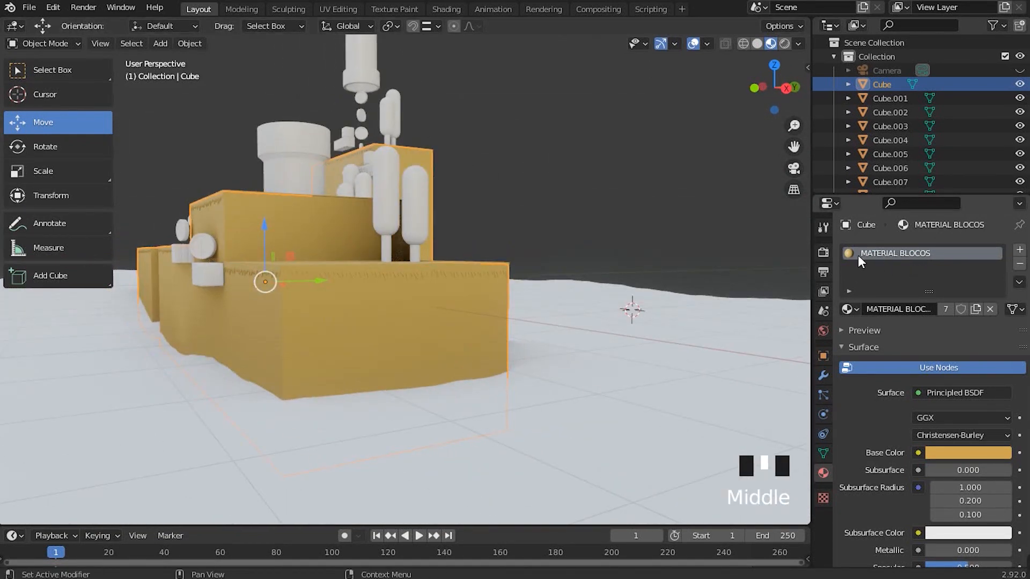
{"action": "middle_click_drag", "start_coordinate": [334, 241], "coordinate": [273, 278]}
{"action": "scroll", "coordinate": [434, 292], "scroll_direction": "down", "scroll_amount": 2}
{"action": "scroll", "coordinate": [464, 322], "scroll_direction": "up", "scroll_amount": 2}
{"action": "scroll", "coordinate": [512, 307], "scroll_direction": "down", "scroll_amount": 2}
{"action": "scroll", "coordinate": [480, 247], "scroll_direction": "up", "scroll_amount": 3}
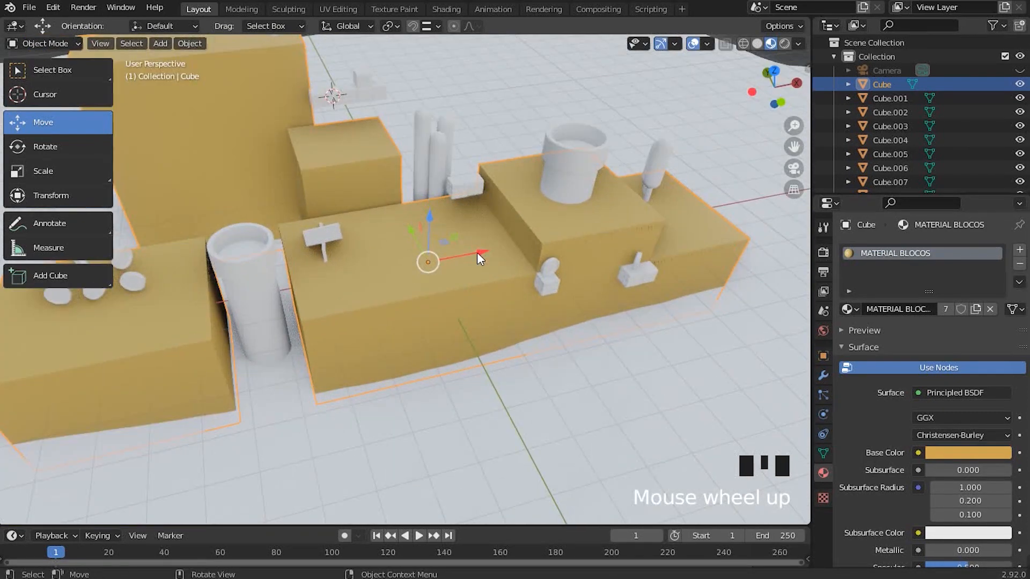
{"action": "scroll", "coordinate": [438, 223], "scroll_direction": "down", "scroll_amount": 2}
{"action": "middle_click_drag", "start_coordinate": [439, 223], "coordinate": [523, 215], "text": "shift"}
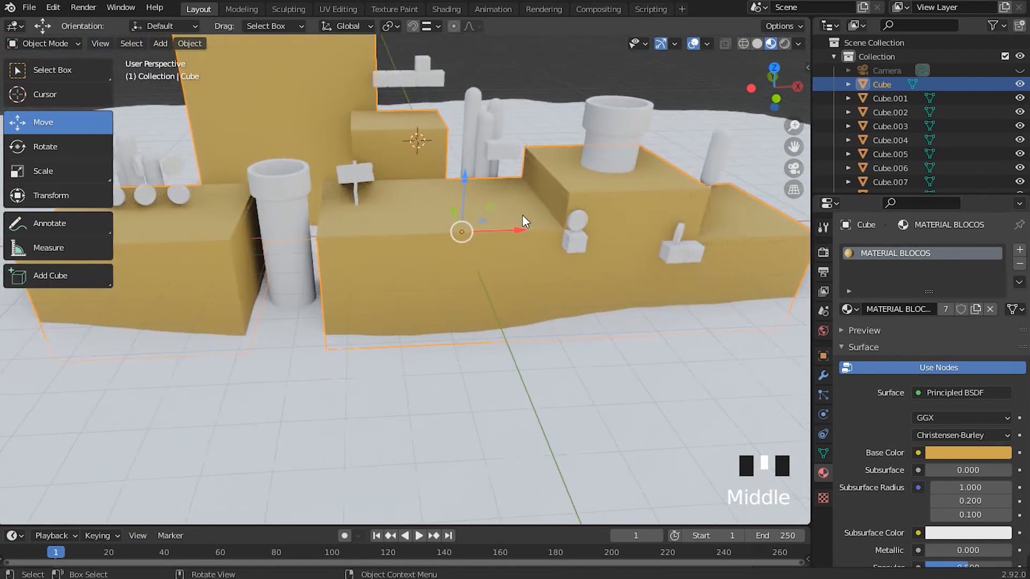
Select the jagged grass tops of all the ground blocks and join them into one object.
{"action": "left_click", "coordinate": [522, 215]}
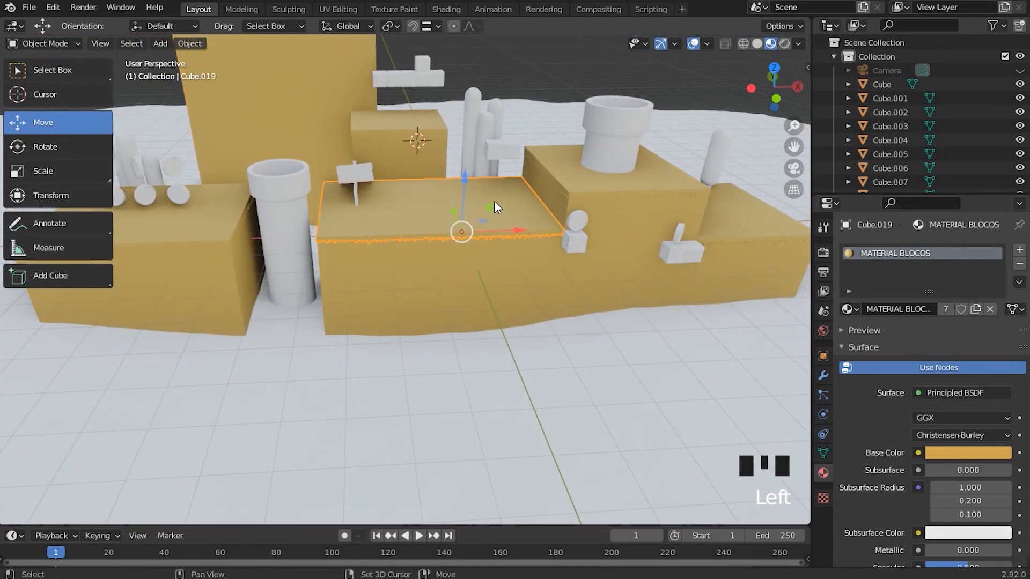
{"action": "middle_click_drag", "start_coordinate": [494, 202], "coordinate": [513, 243], "text": "shift"}
{"action": "middle_click_drag", "start_coordinate": [470, 271], "coordinate": [436, 229]}
{"action": "mouse_move", "coordinate": [436, 229]}
{"action": "left_mouse_down"}
{"action": "mouse_move", "coordinate": [440, 161]}
{"action": "mouse_move", "coordinate": [451, 212]}
{"action": "mouse_move", "coordinate": [462, 183]}
{"action": "mouse_move", "coordinate": [435, 213]}
{"action": "left_mouse_up"}
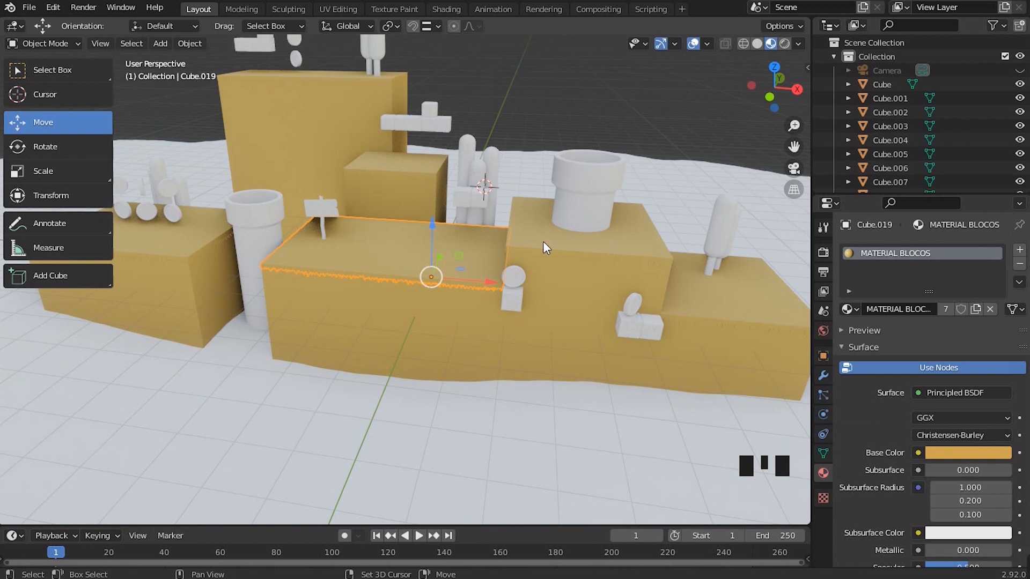
{"action": "left_click", "coordinate": [529, 237], "text": "shift"}
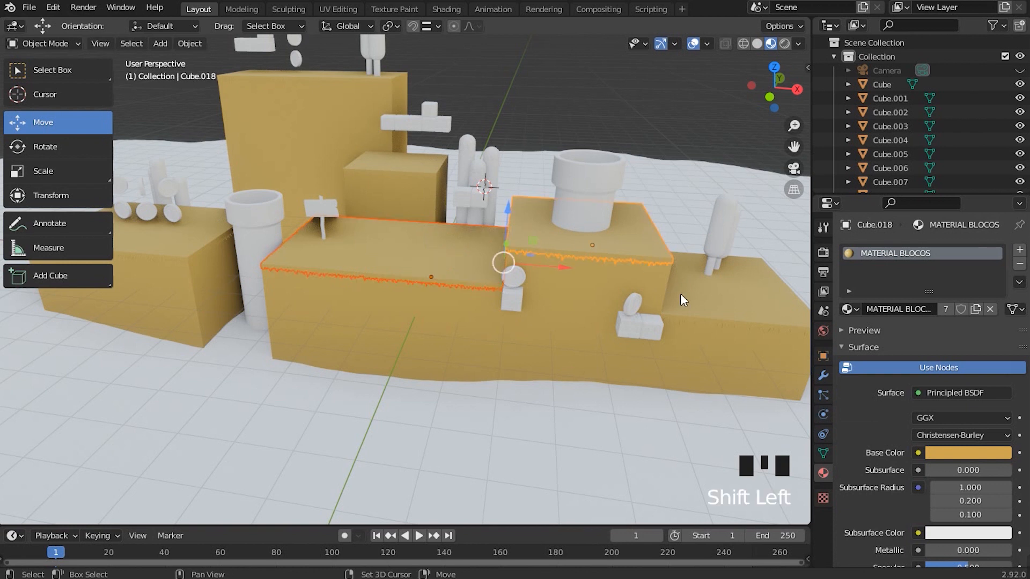
{"action": "left_click", "coordinate": [715, 304], "text": "shift"}
{"action": "middle_click_drag", "start_coordinate": [231, 263], "coordinate": [349, 287], "text": "shift"}
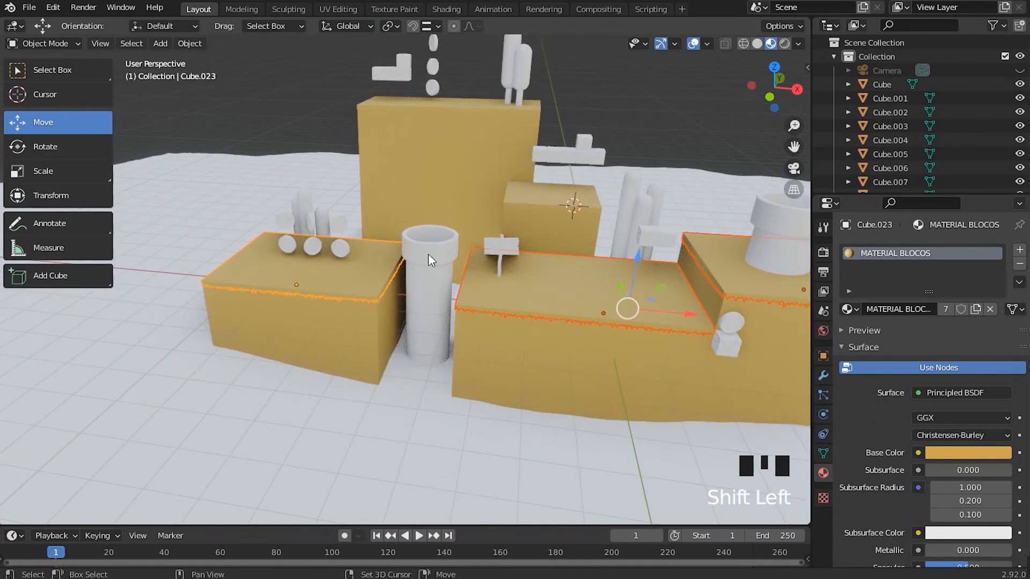
{"action": "left_click", "coordinate": [539, 197], "text": "shift"}
{"action": "left_click", "coordinate": [474, 100], "text": "shift"}
{"action": "middle_click_drag", "start_coordinate": [408, 164], "coordinate": [391, 199]}
{"action": "middle_click_drag", "start_coordinate": [545, 253], "coordinate": [421, 231], "text": "shift"}
{"action": "middle_click_drag", "start_coordinate": [483, 260], "coordinate": [391, 246]}
{"action": "scroll", "coordinate": [441, 246], "scroll_direction": "up", "scroll_amount": 3}
{"action": "middle_click_drag", "start_coordinate": [493, 248], "coordinate": [482, 277], "text": "shift"}
{"action": "scroll", "coordinate": [483, 300], "scroll_direction": "down", "scroll_amount": 2}
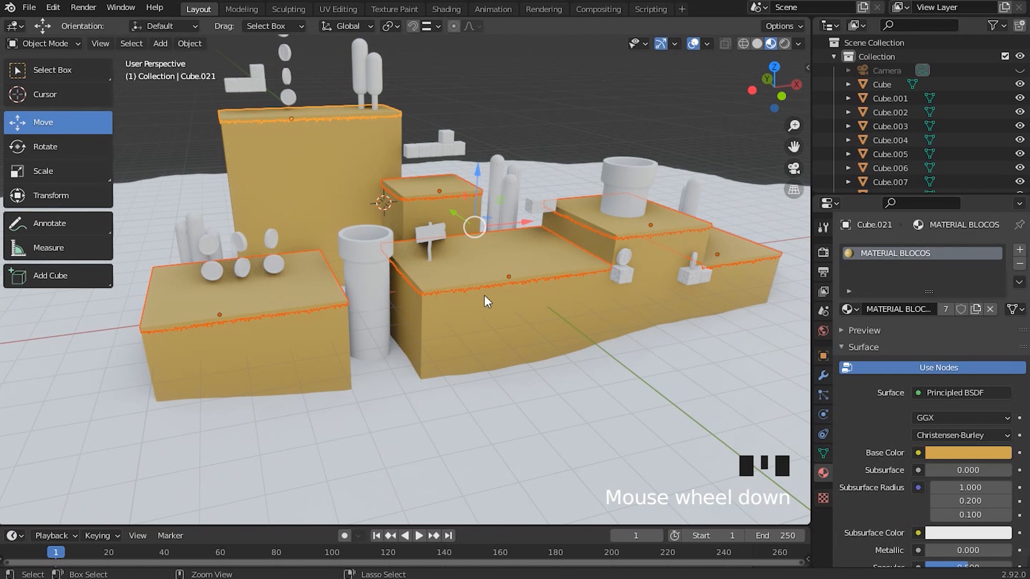
{"action": "key", "text": "ctrl+j"}
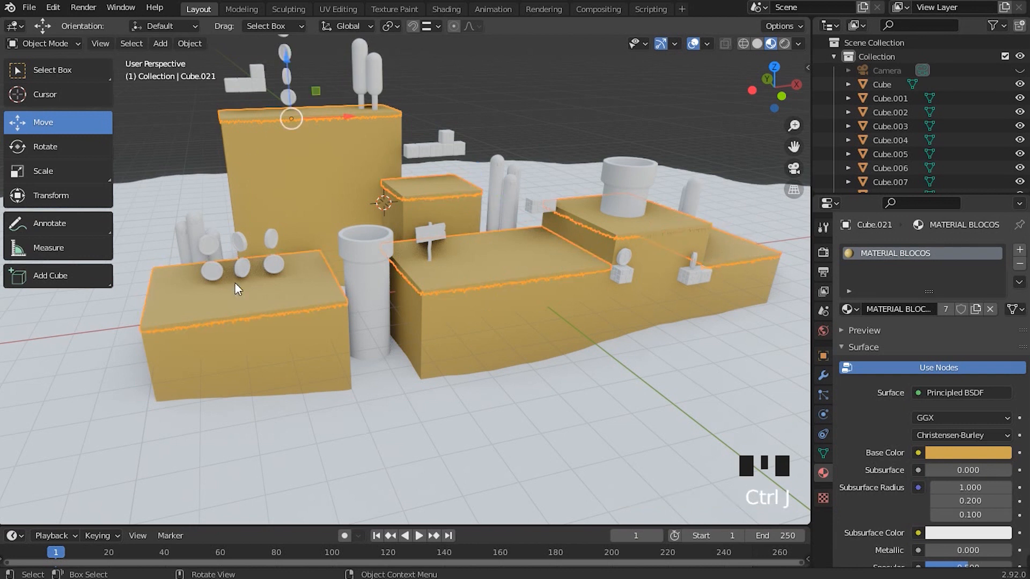
Examine the joined grass tops on the ground blocks from several sides.
{"action": "middle_click_drag", "start_coordinate": [456, 204], "coordinate": [640, 196]}
{"action": "scroll", "coordinate": [640, 196], "scroll_direction": "up", "scroll_amount": 2}
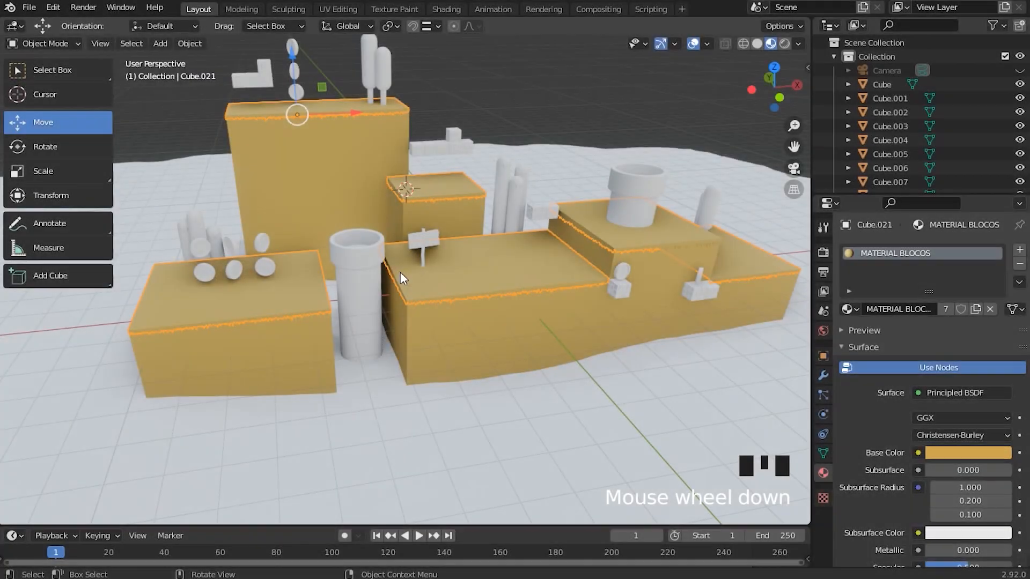
{"action": "middle_click_drag", "start_coordinate": [400, 271], "coordinate": [403, 290], "text": "shift"}
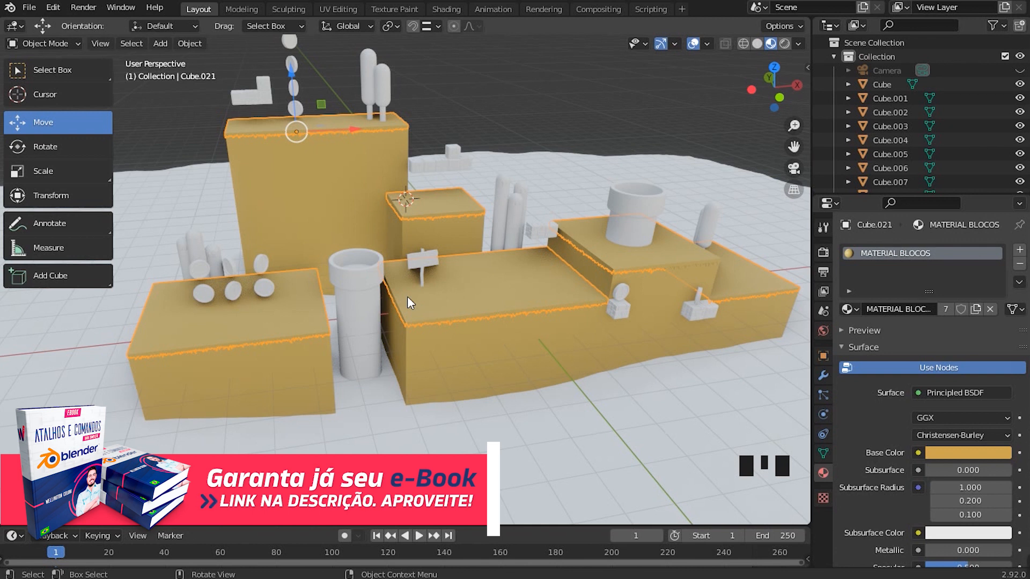
{"action": "middle_click_drag", "start_coordinate": [407, 303], "coordinate": [595, 335], "text": "shift"}
{"action": "scroll", "coordinate": [702, 350], "scroll_direction": "up", "scroll_amount": 2}
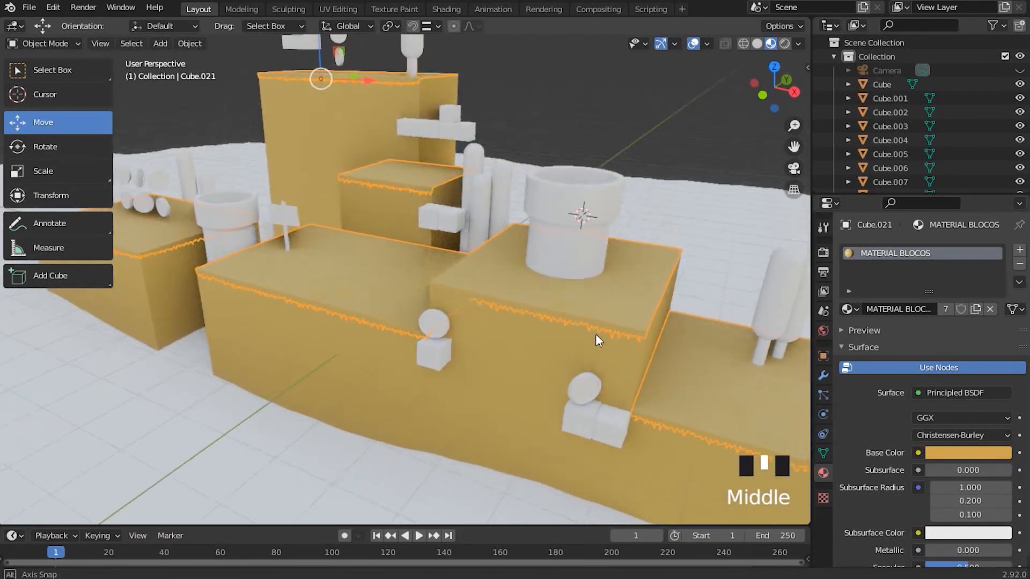
{"action": "scroll", "coordinate": [594, 333], "scroll_direction": "down", "scroll_amount": 3}
{"action": "middle_click_drag", "start_coordinate": [452, 254], "coordinate": [356, 230]}
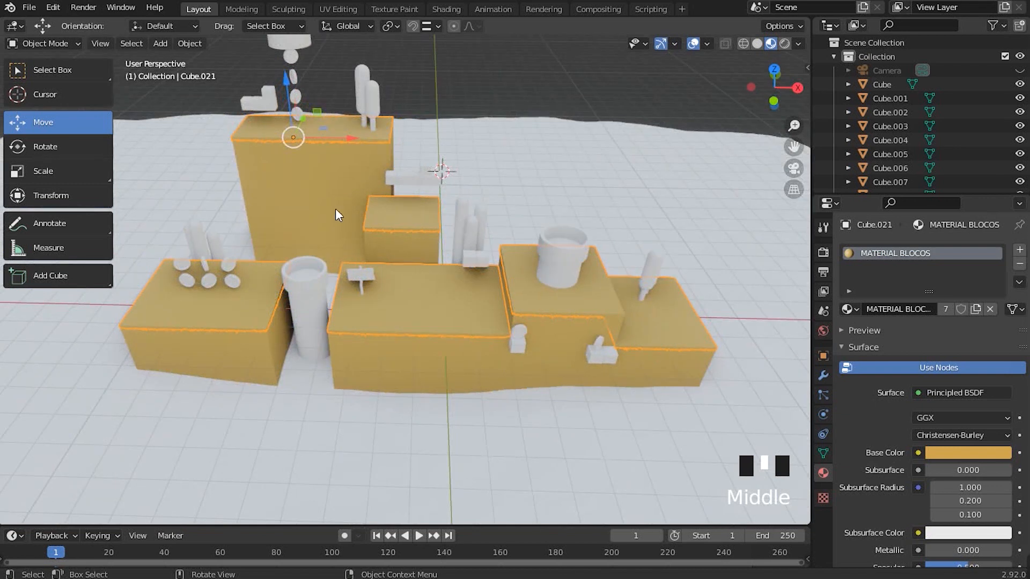
{"action": "scroll", "coordinate": [527, 304], "scroll_direction": "up", "scroll_amount": 2}
{"action": "middle_click_drag", "start_coordinate": [526, 304], "coordinate": [461, 311]}
{"action": "scroll", "coordinate": [525, 298], "scroll_direction": "down", "scroll_amount": 2}
{"action": "middle_click_drag", "start_coordinate": [525, 297], "coordinate": [657, 283]}
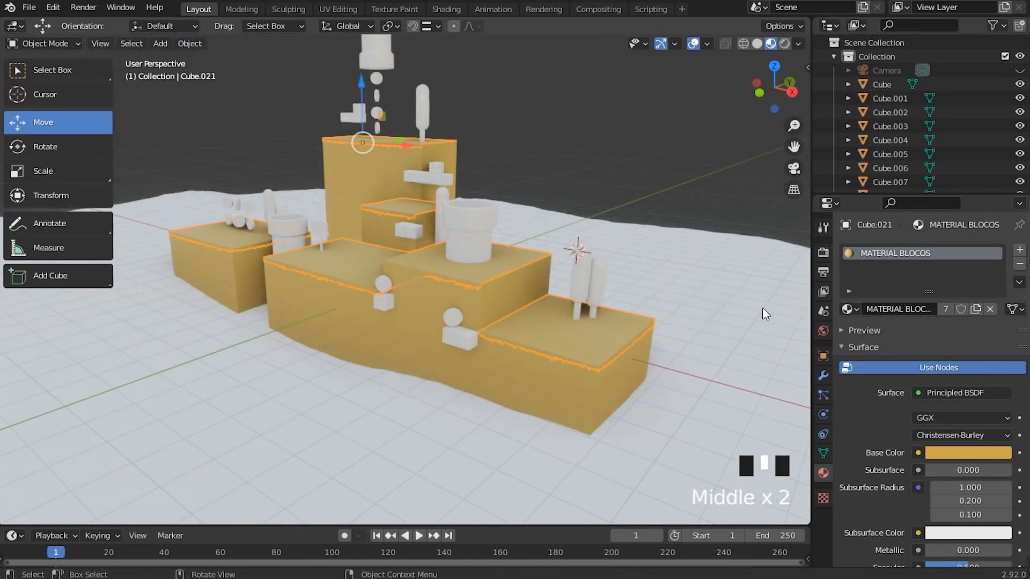
{"action": "scroll", "coordinate": [481, 293], "scroll_direction": "up", "scroll_amount": 1}
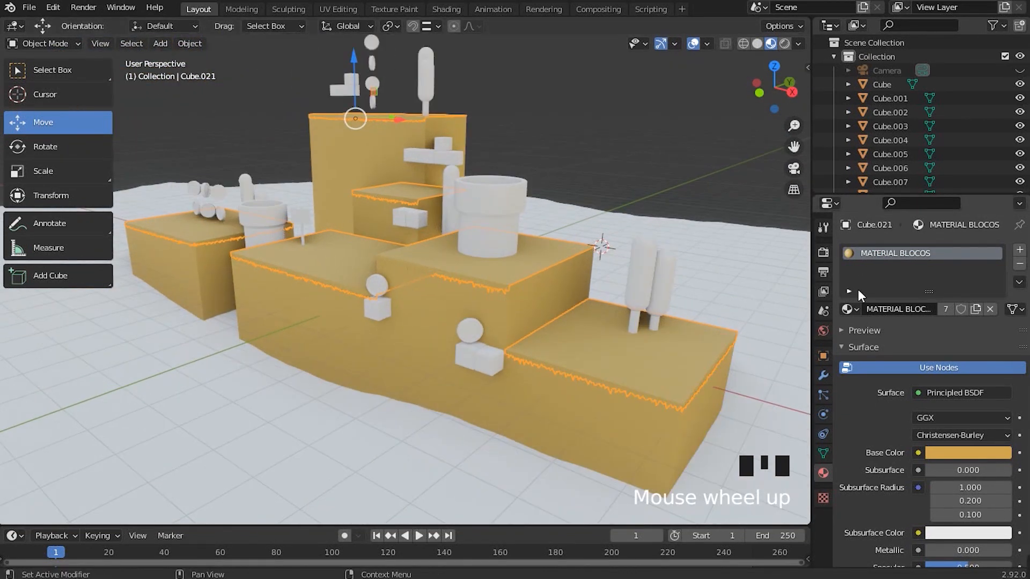
{"action": "middle_click_drag", "start_coordinate": [775, 303], "coordinate": [294, 243]}
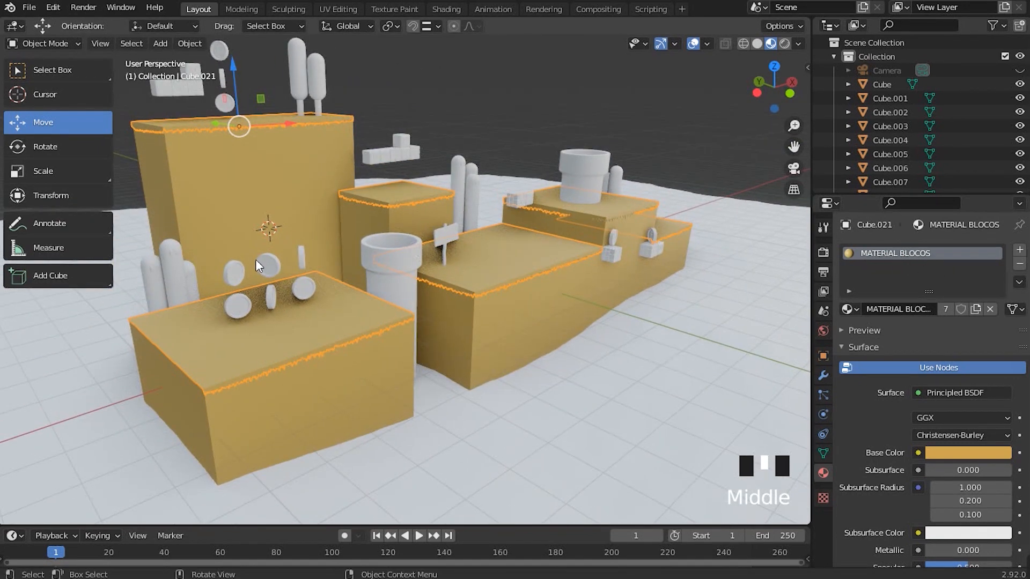
Remove the MATERIAL BLOCOS slot from the joined grass tops and create a new material for them.
{"action": "left_click", "coordinate": [1020, 264]}
{"action": "middle_click_drag", "start_coordinate": [526, 259], "coordinate": [569, 298]}
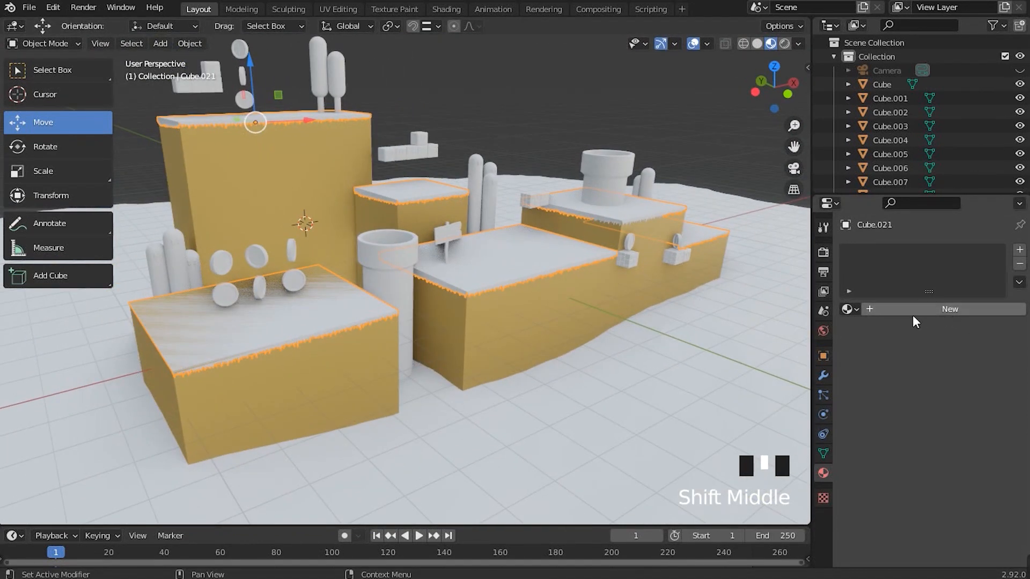
{"action": "left_click", "coordinate": [954, 313]}
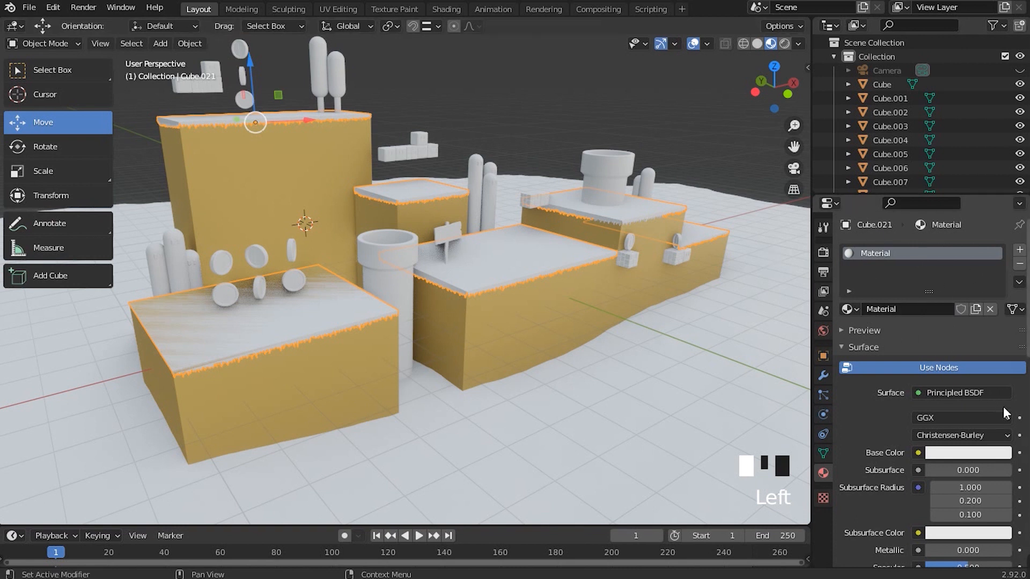
Set the grass material's base color to dark green, with hue 0.332, saturation 0.969 and value 0.303.
{"action": "left_click", "coordinate": [964, 454]}
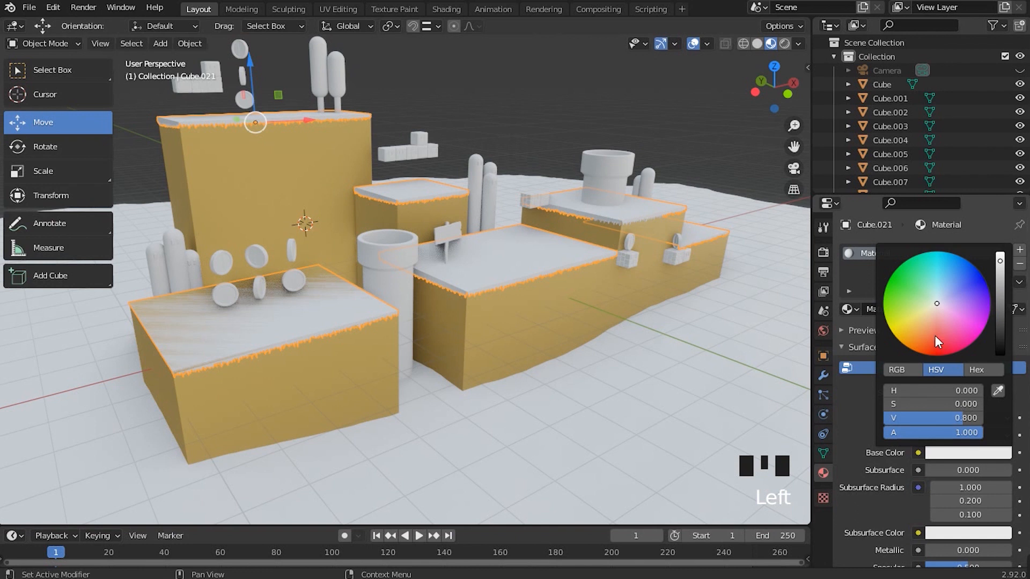
{"action": "left_click_drag", "start_coordinate": [934, 304], "coordinate": [911, 300]}
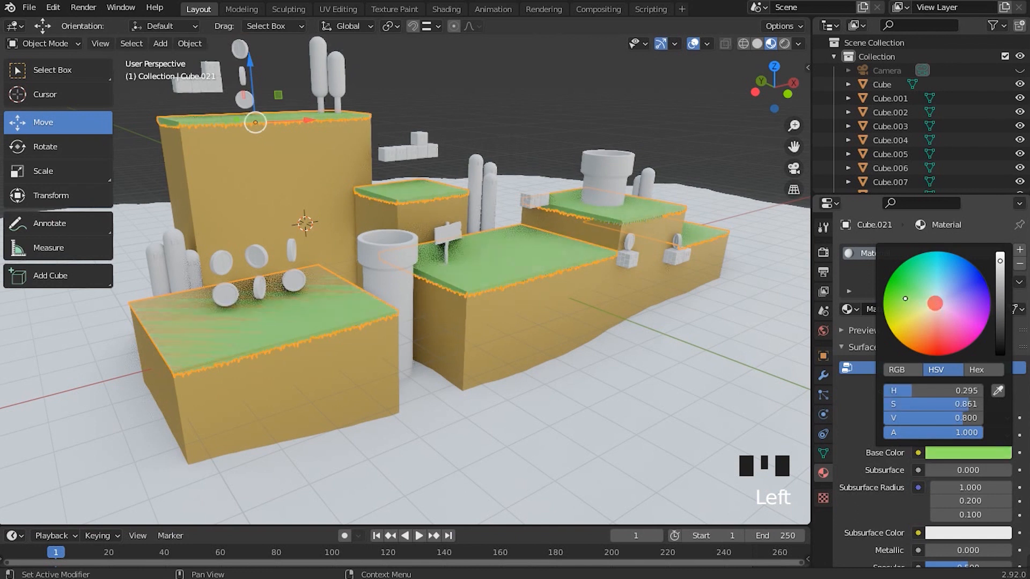
{"action": "middle_click_drag", "start_coordinate": [338, 321], "coordinate": [366, 359]}
{"action": "left_click", "coordinate": [952, 452]}
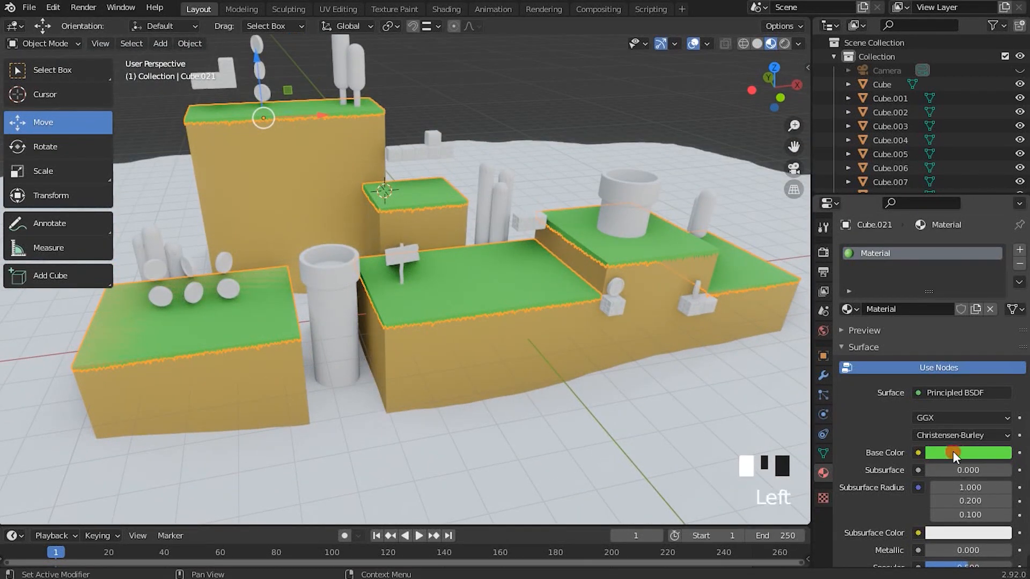
{"action": "left_click_drag", "start_coordinate": [998, 279], "coordinate": [999, 289]}
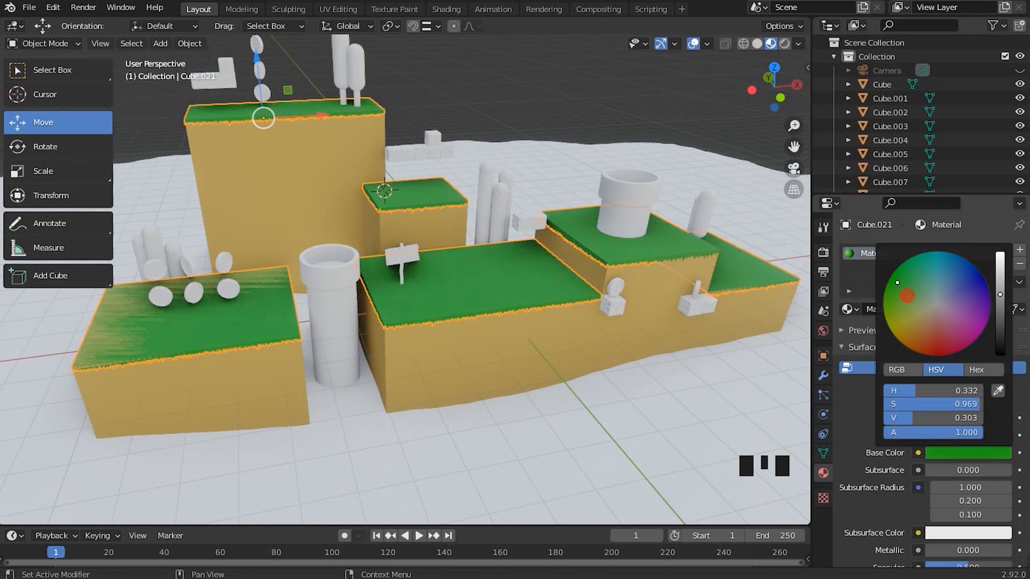
In the grass object's Edit Mode, select the linked grass piece on the low block with the coins and raise it slightly.
{"action": "middle_click_drag", "start_coordinate": [697, 322], "coordinate": [435, 265]}
{"action": "scroll", "coordinate": [531, 317], "scroll_direction": "up", "scroll_amount": 2}
{"action": "scroll", "coordinate": [542, 242], "scroll_direction": "down", "scroll_amount": 3}
{"action": "middle_click_drag", "start_coordinate": [435, 317], "coordinate": [427, 308]}
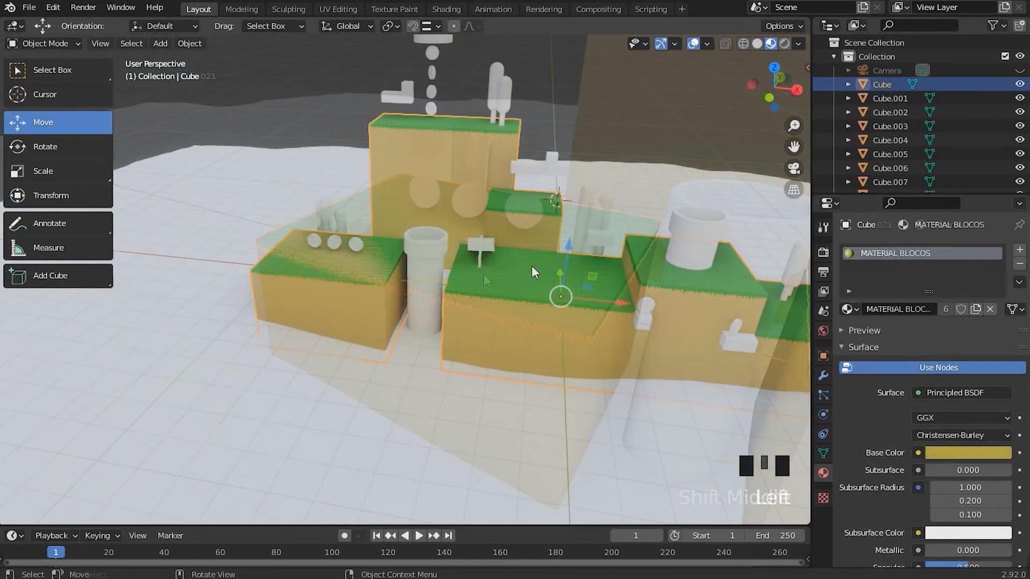
{"action": "double_click", "coordinate": [602, 246]}
{"action": "left_click_drag", "start_coordinate": [428, 77], "coordinate": [447, 61]}
{"action": "scroll", "coordinate": [446, 61], "scroll_direction": "up", "scroll_amount": 2}
{"action": "middle_click_drag", "start_coordinate": [446, 61], "coordinate": [497, 253], "text": "shift"}
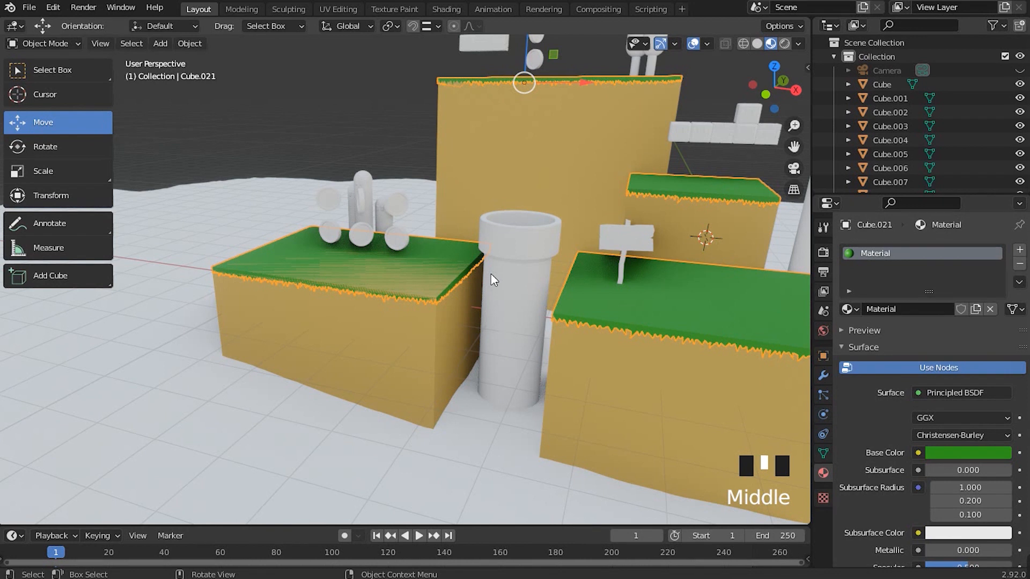
{"action": "key", "text": "Tab"}
{"action": "scroll", "coordinate": [440, 283], "scroll_direction": "down", "scroll_amount": 6}
{"action": "scroll", "coordinate": [395, 280], "scroll_direction": "up", "scroll_amount": 5}
{"action": "middle_click_drag", "start_coordinate": [395, 280], "coordinate": [392, 219], "text": "shift"}
{"action": "scroll", "coordinate": [434, 342], "scroll_direction": "up", "scroll_amount": 2}
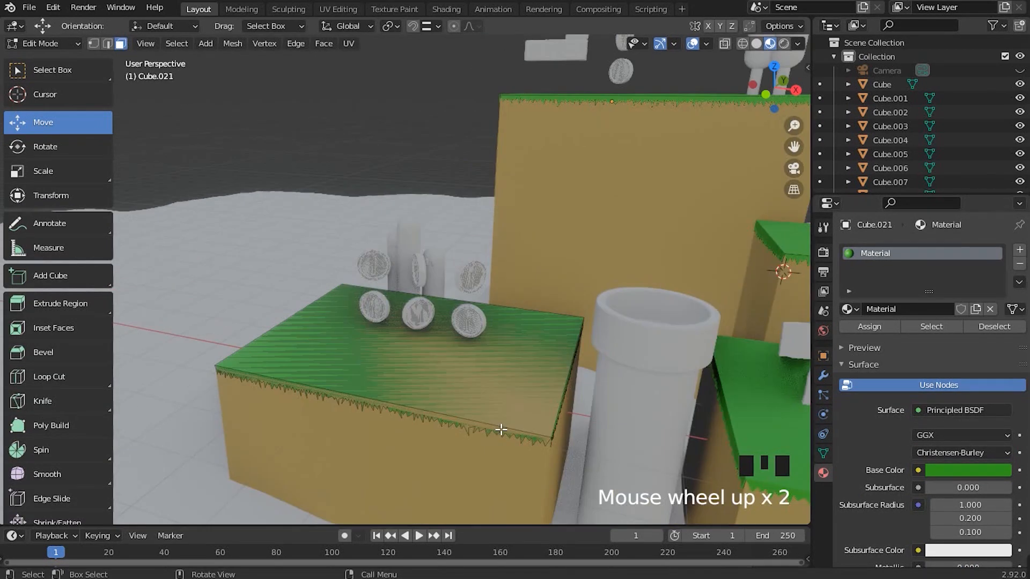
{"action": "middle_click_drag", "start_coordinate": [435, 343], "coordinate": [501, 349], "text": "shift"}
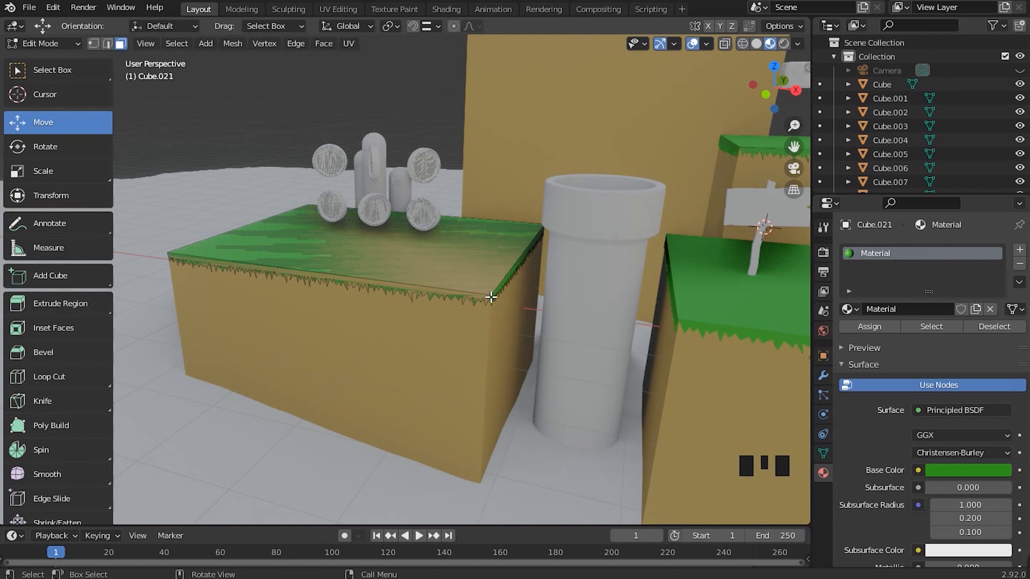
{"action": "key", "text": "l"}
{"action": "scroll", "coordinate": [404, 282], "scroll_direction": "up", "scroll_amount": 1}
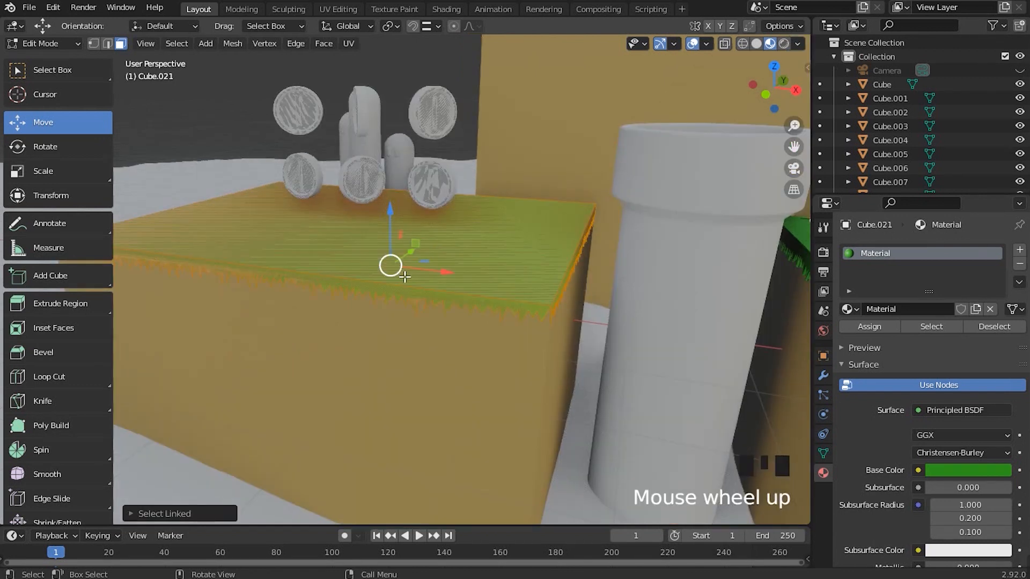
{"action": "left_click_drag", "start_coordinate": [391, 214], "coordinate": [390, 206]}
Fine-tune the position of the raised grass piece, return to Object Mode and deselect the grass.
{"action": "middle_click_drag", "start_coordinate": [356, 287], "coordinate": [531, 323]}
{"action": "scroll", "coordinate": [712, 360], "scroll_direction": "up", "scroll_amount": 2}
{"action": "middle_click_drag", "start_coordinate": [712, 361], "coordinate": [569, 234], "text": "shift"}
{"action": "scroll", "coordinate": [613, 324], "scroll_direction": "up", "scroll_amount": 2}
{"action": "left_click_drag", "start_coordinate": [563, 158], "coordinate": [566, 161]}
{"action": "scroll", "coordinate": [528, 185], "scroll_direction": "down", "scroll_amount": 6}
{"action": "middle_click_drag", "start_coordinate": [502, 221], "coordinate": [443, 228]}
{"action": "middle_click_drag", "start_coordinate": [539, 226], "coordinate": [553, 308], "text": "shift"}
{"action": "scroll", "coordinate": [441, 263], "scroll_direction": "down", "scroll_amount": 3}
{"action": "key", "text": "Tab"}
{"action": "left_click", "coordinate": [627, 130]}
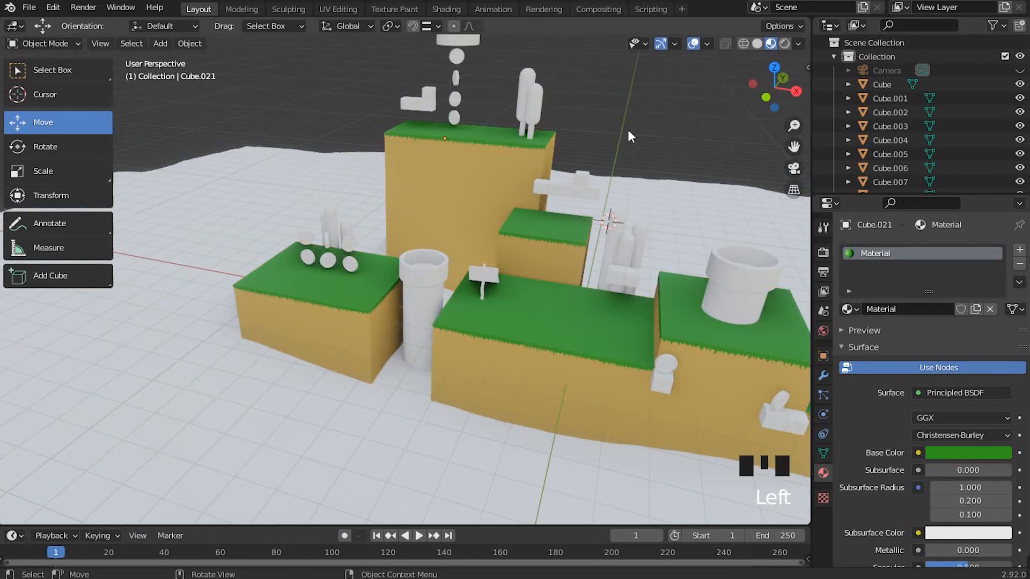
Examine the green grass edges on the ground blocks up close and the grass material's surface settings.
{"action": "middle_click_drag", "start_coordinate": [628, 129], "coordinate": [513, 315]}
{"action": "scroll", "coordinate": [411, 332], "scroll_direction": "up", "scroll_amount": 4}
{"action": "middle_click_drag", "start_coordinate": [413, 335], "coordinate": [462, 319]}
{"action": "scroll", "coordinate": [548, 295], "scroll_direction": "down", "scroll_amount": 2, "text": "shift"}
{"action": "middle_click_drag", "start_coordinate": [548, 295], "coordinate": [536, 322], "text": "shift"}
{"action": "scroll", "coordinate": [499, 328], "scroll_direction": "up", "scroll_amount": 2}
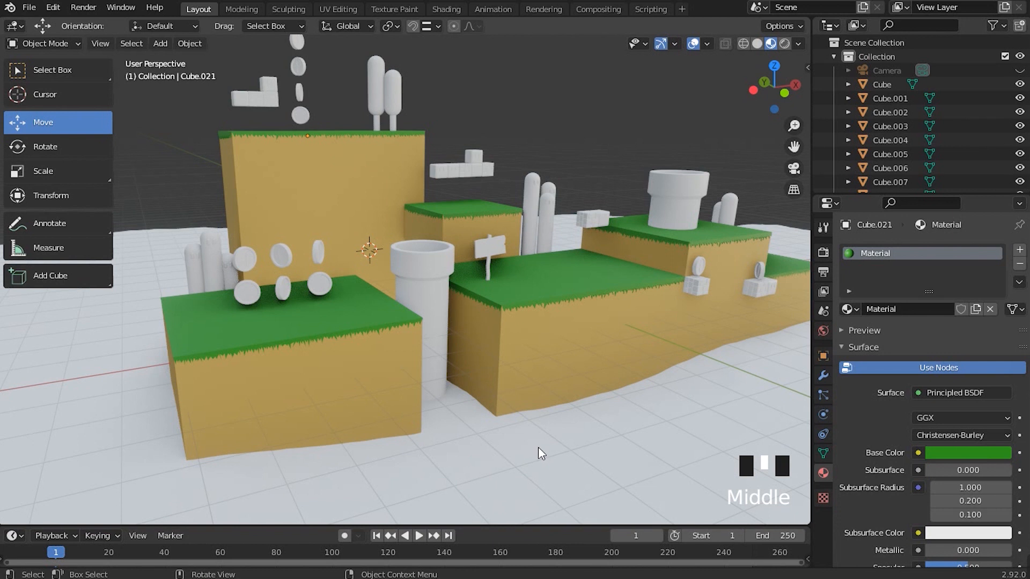
{"action": "scroll", "coordinate": [504, 316], "scroll_direction": "up", "scroll_amount": 1, "text": "shift"}
{"action": "scroll", "coordinate": [459, 335], "scroll_direction": "up", "scroll_amount": 1}
{"action": "middle_click_drag", "start_coordinate": [459, 335], "coordinate": [489, 344], "text": "shift"}
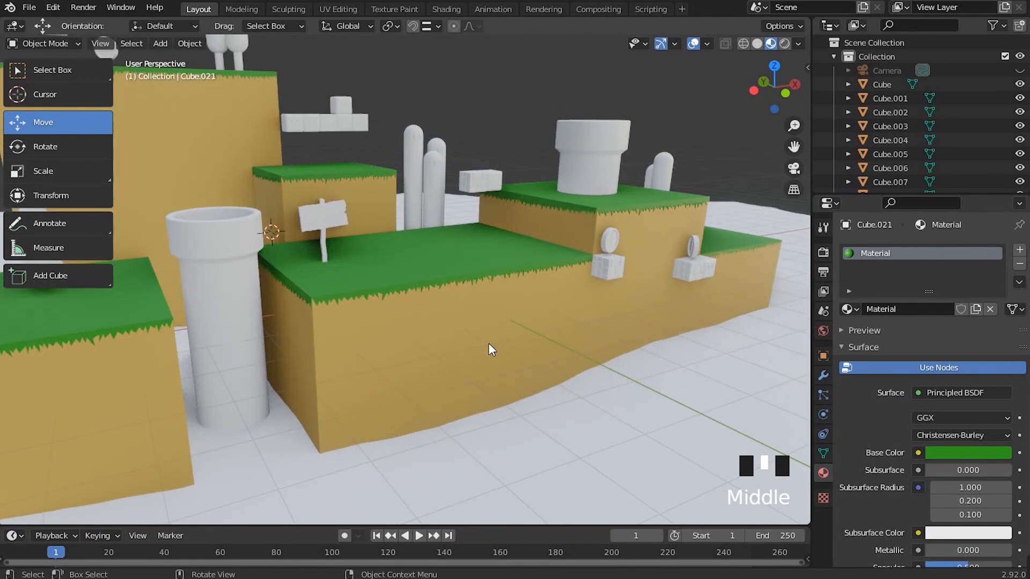
{"action": "scroll", "coordinate": [456, 349], "scroll_direction": "down", "scroll_amount": 2}
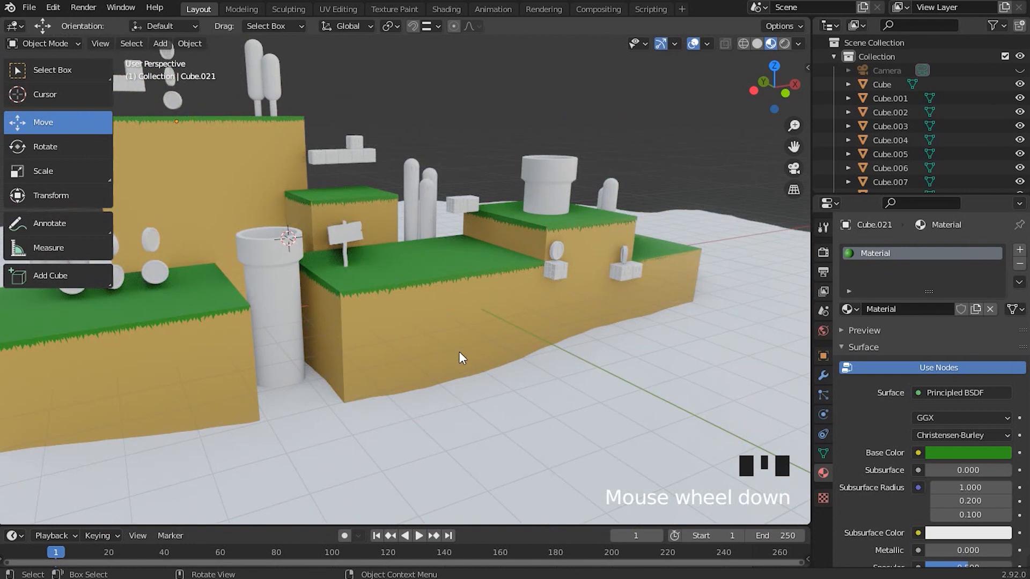
{"action": "middle_click_drag", "start_coordinate": [458, 350], "coordinate": [490, 336]}
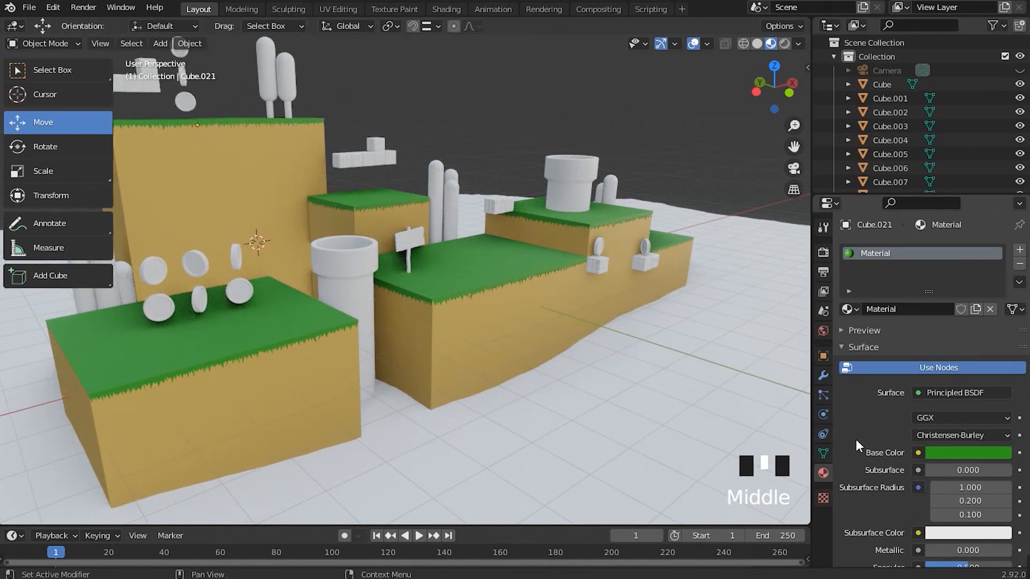
{"action": "scroll", "coordinate": [541, 245], "scroll_direction": "up", "scroll_amount": 3}
{"action": "middle_click_drag", "start_coordinate": [574, 279], "coordinate": [478, 281], "text": "shift"}
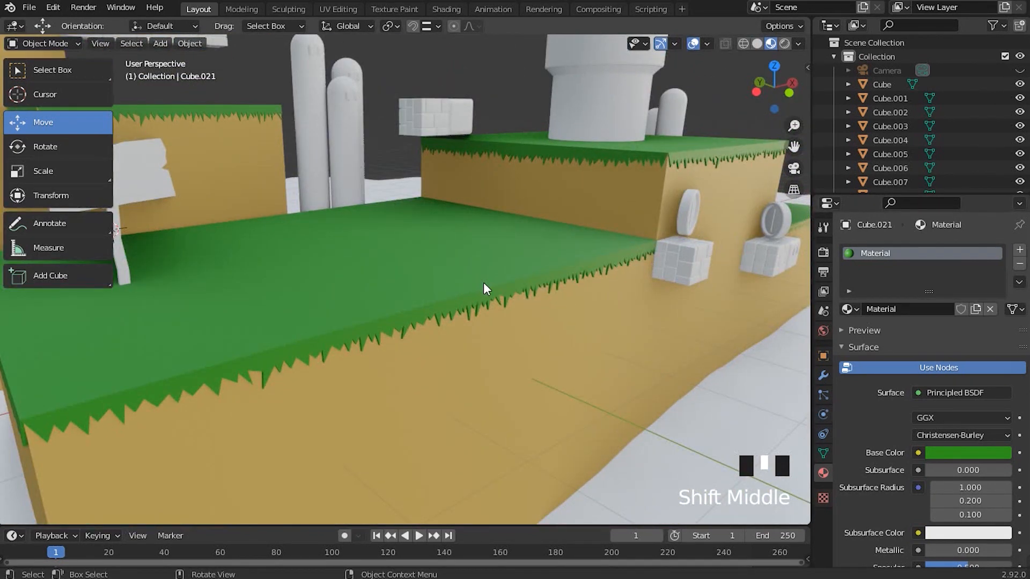
{"action": "scroll", "coordinate": [970, 432], "scroll_direction": "down", "scroll_amount": 2}
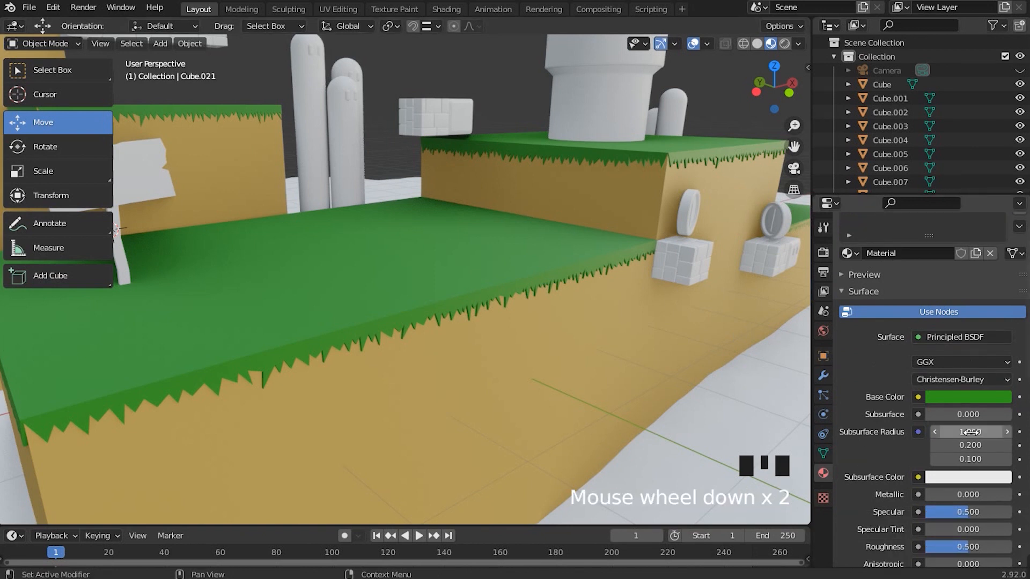
{"action": "scroll", "coordinate": [413, 319], "scroll_direction": "down", "scroll_amount": 2}
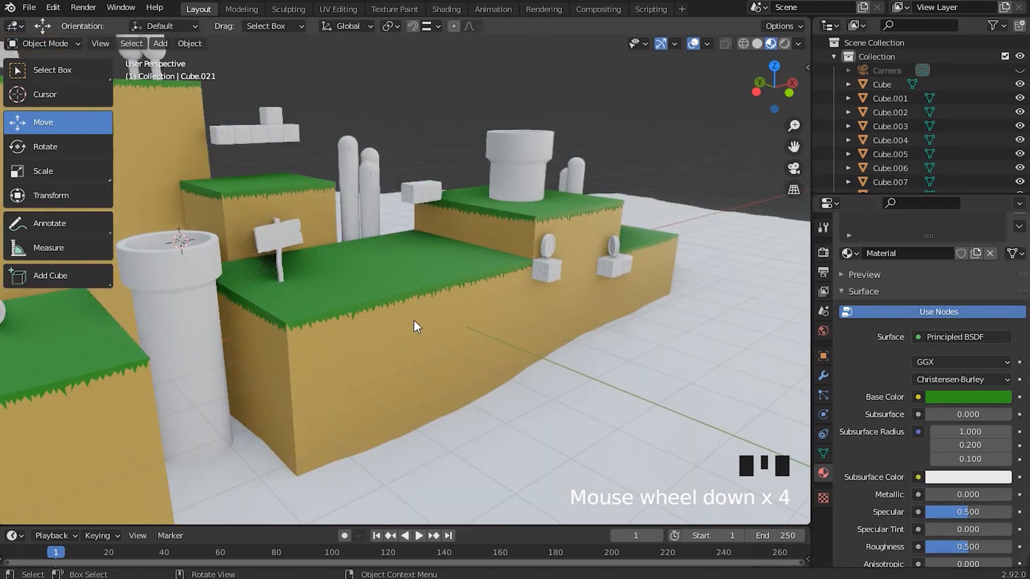
Show the preview sphere of the grass material.
{"action": "middle_click_drag", "start_coordinate": [414, 319], "coordinate": [438, 334]}
{"action": "scroll", "coordinate": [530, 348], "scroll_direction": "up", "scroll_amount": 3}
{"action": "mouse_move", "coordinate": [532, 296]}
{"action": "middle_mouse_down"}
{"action": "mouse_move", "coordinate": [554, 290]}
{"action": "mouse_move", "coordinate": [540, 285]}
{"action": "mouse_move", "coordinate": [539, 294]}
{"action": "middle_mouse_up"}
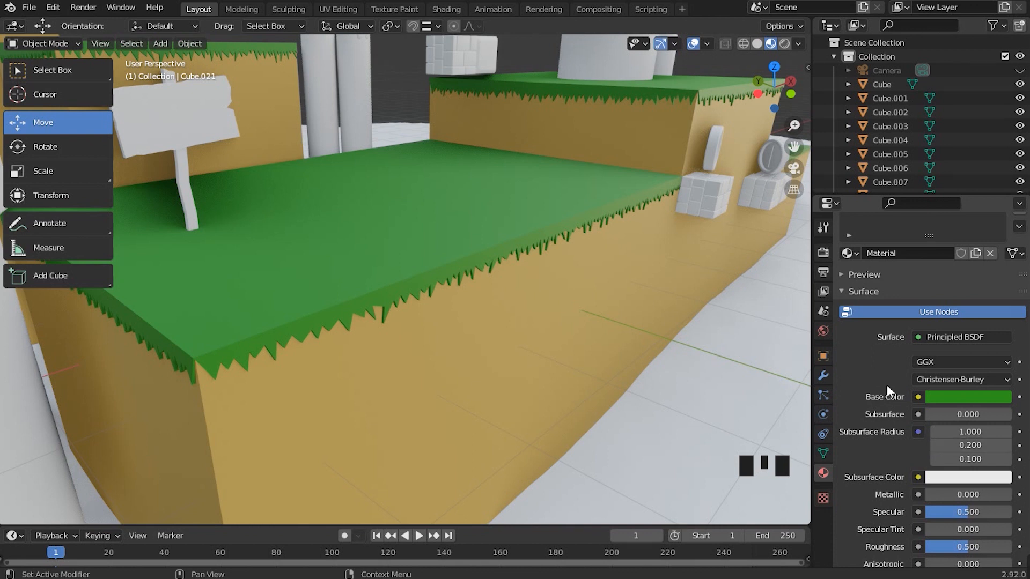
{"action": "scroll", "coordinate": [886, 384], "scroll_direction": "up", "scroll_amount": 4}
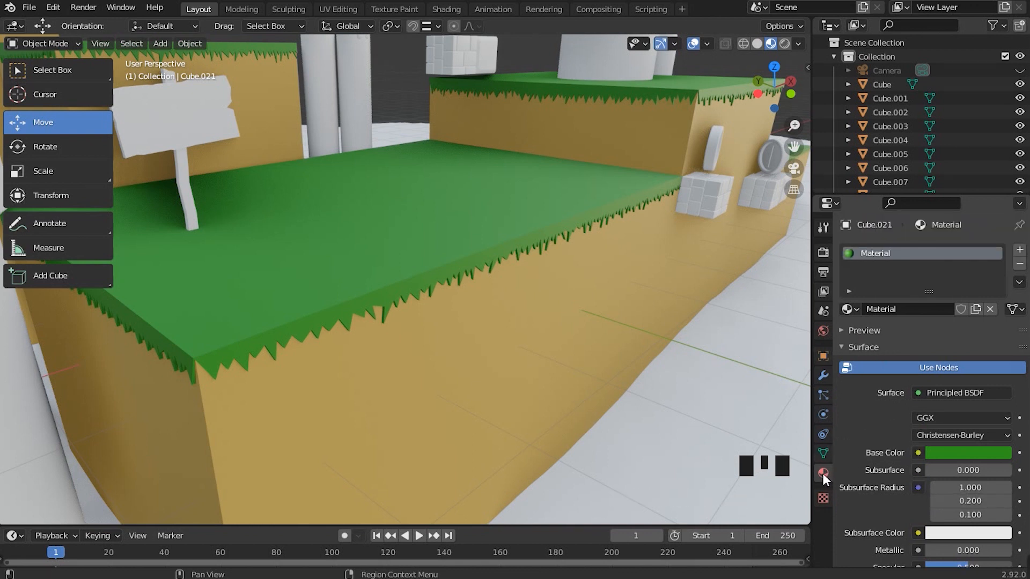
{"action": "left_click", "coordinate": [843, 329]}
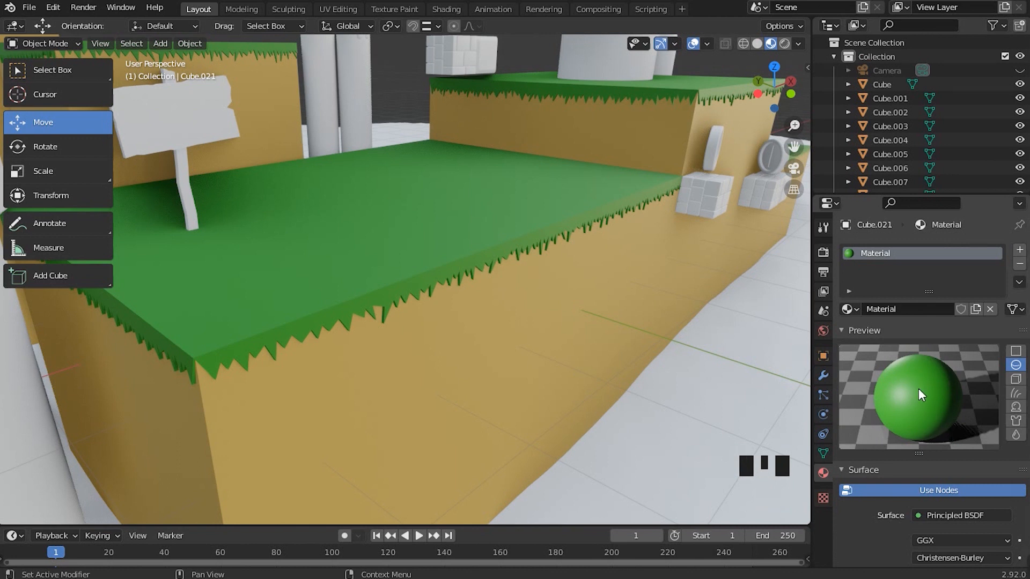
{"action": "scroll", "coordinate": [901, 357], "scroll_direction": "down", "scroll_amount": 2}
{"action": "scroll", "coordinate": [911, 337], "scroll_direction": "down", "scroll_amount": 4}
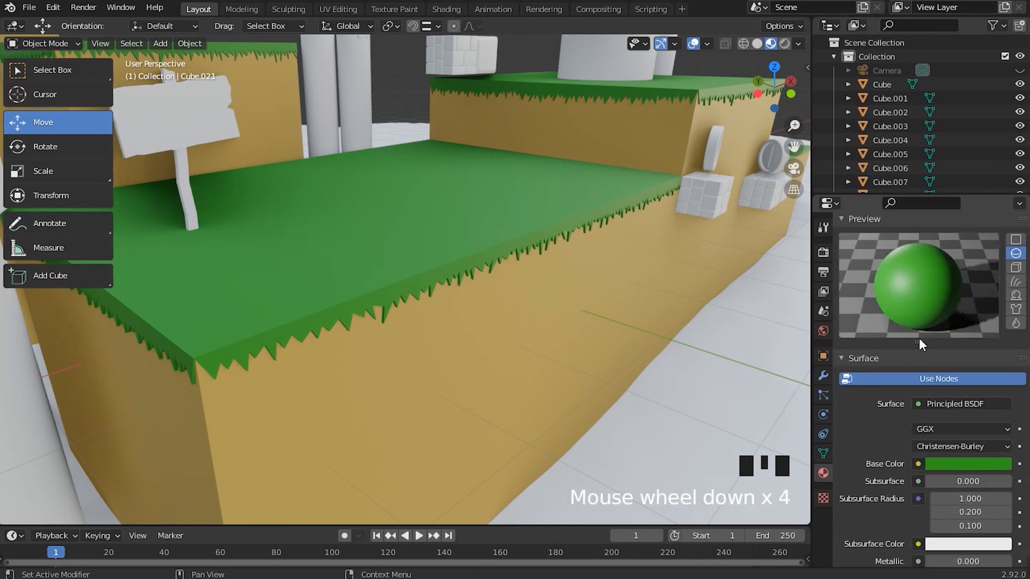
Lower the grass material's roughness to give the grass a glossier finish, checking the reflections on the block tops.
{"action": "scroll", "coordinate": [922, 338], "scroll_direction": "down", "scroll_amount": 2}
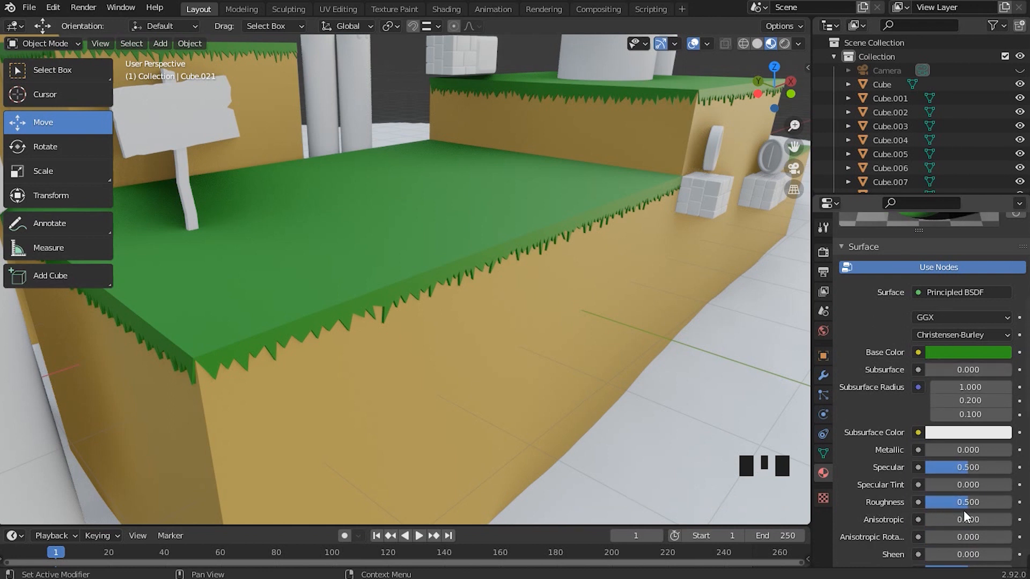
{"action": "left_click_drag", "start_coordinate": [967, 500], "coordinate": [954, 502]}
{"action": "mouse_move", "coordinate": [504, 391]}
{"action": "middle_mouse_down"}
{"action": "mouse_move", "coordinate": [533, 393]}
{"action": "mouse_move", "coordinate": [520, 394]}
{"action": "middle_mouse_up"}
{"action": "left_click_drag", "start_coordinate": [930, 503], "coordinate": [945, 503]}
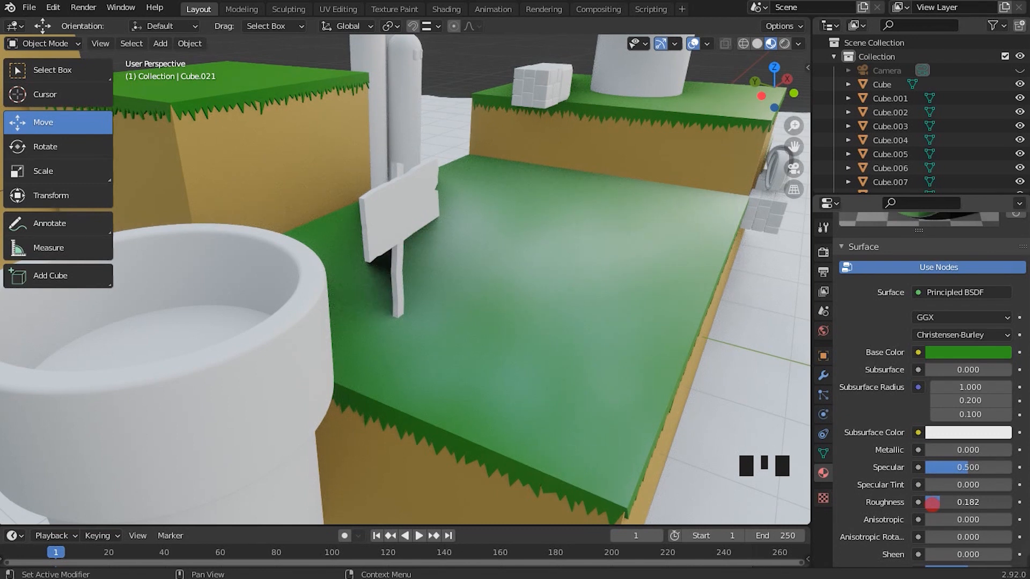
{"action": "middle_click_drag", "start_coordinate": [531, 418], "coordinate": [491, 421]}
{"action": "left_click_drag", "start_coordinate": [938, 502], "coordinate": [942, 502]}
{"action": "middle_click_drag", "start_coordinate": [730, 397], "coordinate": [697, 332]}
{"action": "scroll", "coordinate": [948, 407], "scroll_direction": "up", "scroll_amount": 6}
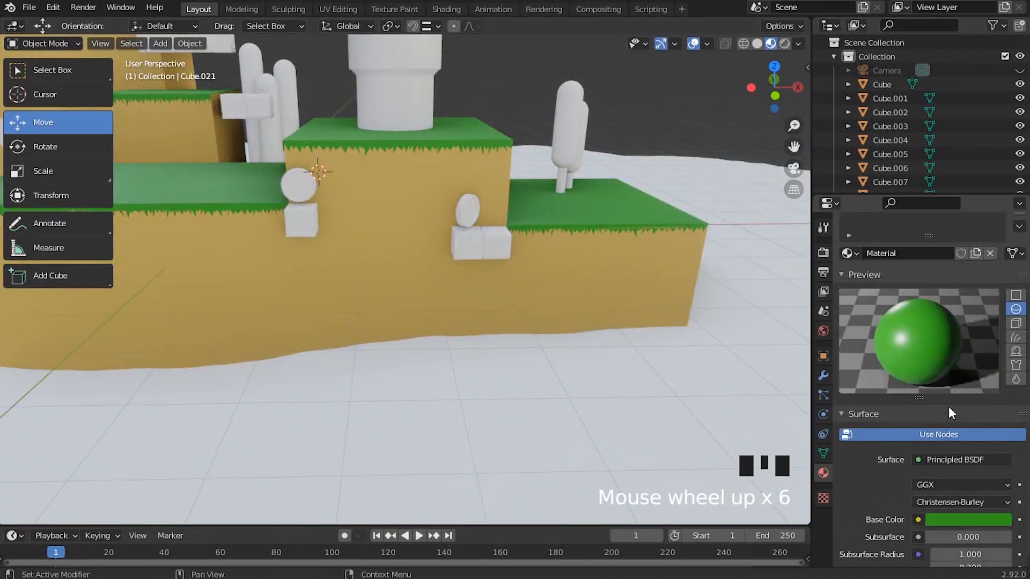
Examine the grass edges along the low end block with the two trees and the neighbouring blocks from several angles.
{"action": "middle_click_drag", "start_coordinate": [561, 268], "coordinate": [468, 339], "text": "shift"}
{"action": "scroll", "coordinate": [542, 372], "scroll_direction": "up", "scroll_amount": 1}
{"action": "scroll", "coordinate": [560, 338], "scroll_direction": "down", "scroll_amount": 1}
{"action": "scroll", "coordinate": [561, 336], "scroll_direction": "down", "scroll_amount": 4}
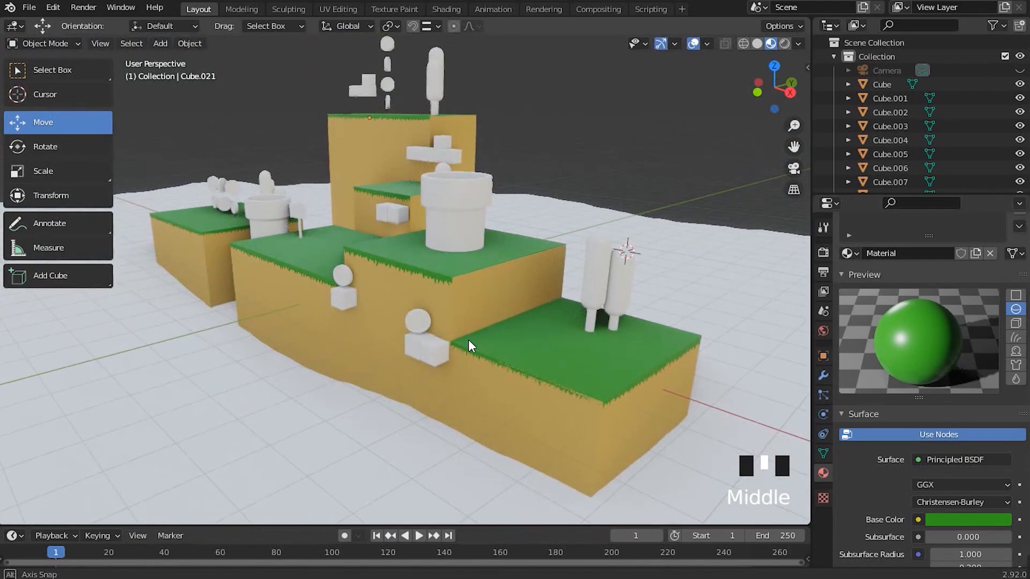
{"action": "scroll", "coordinate": [514, 352], "scroll_direction": "up", "scroll_amount": 2}
{"action": "middle_click_drag", "start_coordinate": [609, 383], "coordinate": [622, 321], "text": "shift"}
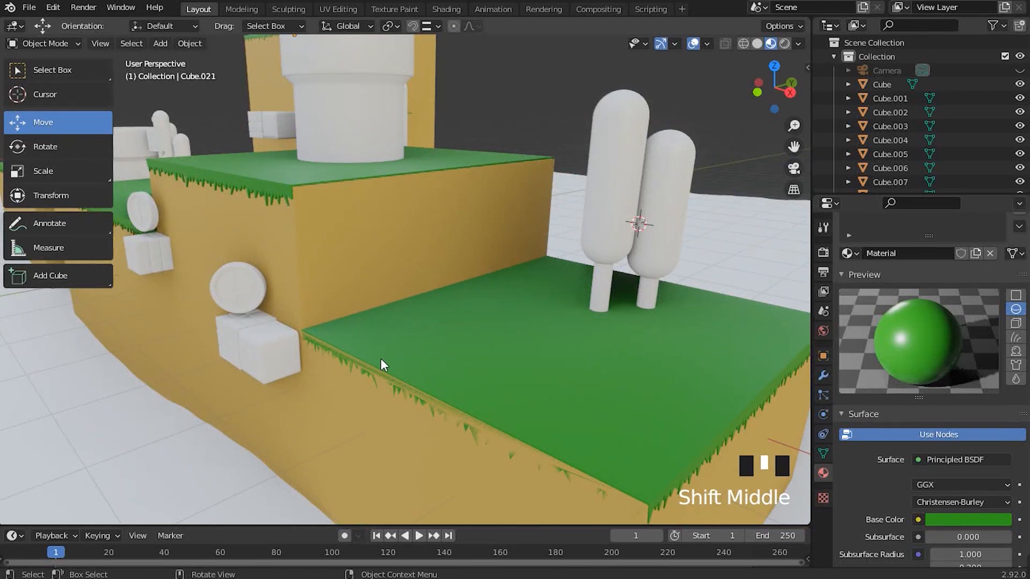
{"action": "scroll", "coordinate": [451, 314], "scroll_direction": "down", "scroll_amount": 2}
{"action": "middle_click_drag", "start_coordinate": [452, 314], "coordinate": [393, 366]}
{"action": "scroll", "coordinate": [394, 366], "scroll_direction": "down", "scroll_amount": 4}
{"action": "middle_click_drag", "start_coordinate": [453, 331], "coordinate": [545, 326]}
{"action": "scroll", "coordinate": [545, 326], "scroll_direction": "up", "scroll_amount": 3}
{"action": "middle_click_drag", "start_coordinate": [551, 370], "coordinate": [540, 311], "text": "shift"}
{"action": "scroll", "coordinate": [541, 312], "scroll_direction": "up", "scroll_amount": 3}
{"action": "middle_click_drag", "start_coordinate": [555, 350], "coordinate": [495, 338], "text": "shift"}
{"action": "scroll", "coordinate": [427, 184], "scroll_direction": "down", "scroll_amount": 4}
{"action": "middle_click_drag", "start_coordinate": [428, 183], "coordinate": [439, 204], "text": "shift"}
{"action": "scroll", "coordinate": [454, 214], "scroll_direction": "up", "scroll_amount": 4}
{"action": "scroll", "coordinate": [483, 151], "scroll_direction": "up", "scroll_amount": 2}
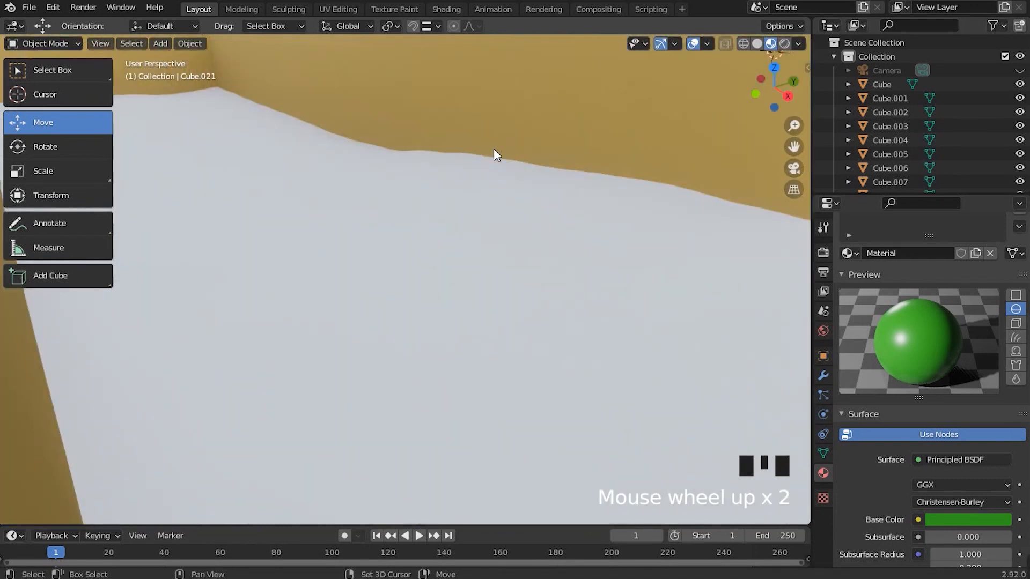
{"action": "scroll", "coordinate": [500, 171], "scroll_direction": "down", "scroll_amount": 2}
{"action": "scroll", "coordinate": [461, 156], "scroll_direction": "down", "scroll_amount": 2}
{"action": "middle_click_drag", "start_coordinate": [468, 169], "coordinate": [462, 193]}
{"action": "scroll", "coordinate": [475, 276], "scroll_direction": "down", "scroll_amount": 2}
{"action": "middle_click_drag", "start_coordinate": [476, 277], "coordinate": [476, 289]}
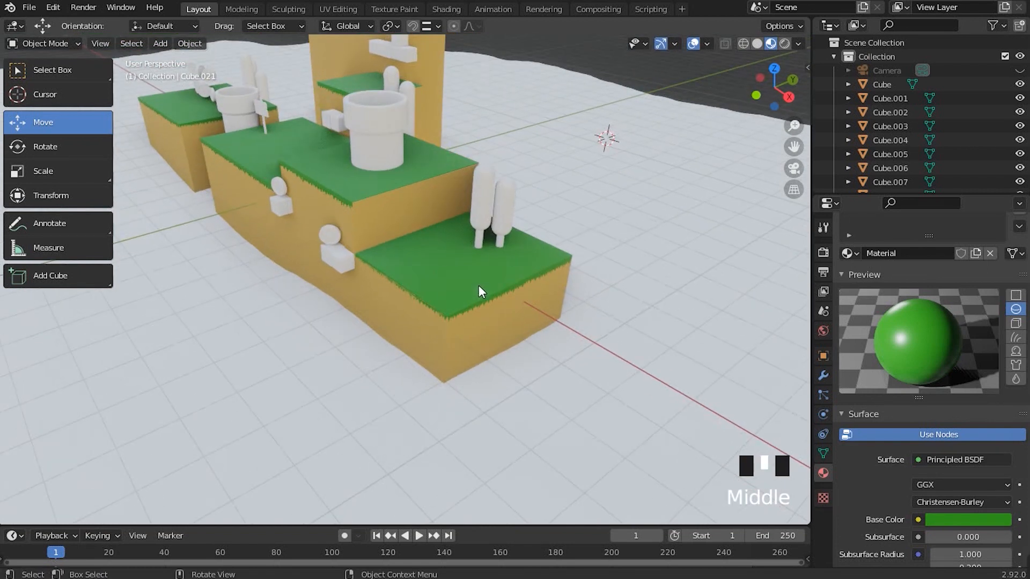
Select the grass object, enter Edit Mode and clear the existing face selection.
{"action": "left_click", "coordinate": [446, 281]}
{"action": "scroll", "coordinate": [523, 235], "scroll_direction": "up", "scroll_amount": 1}
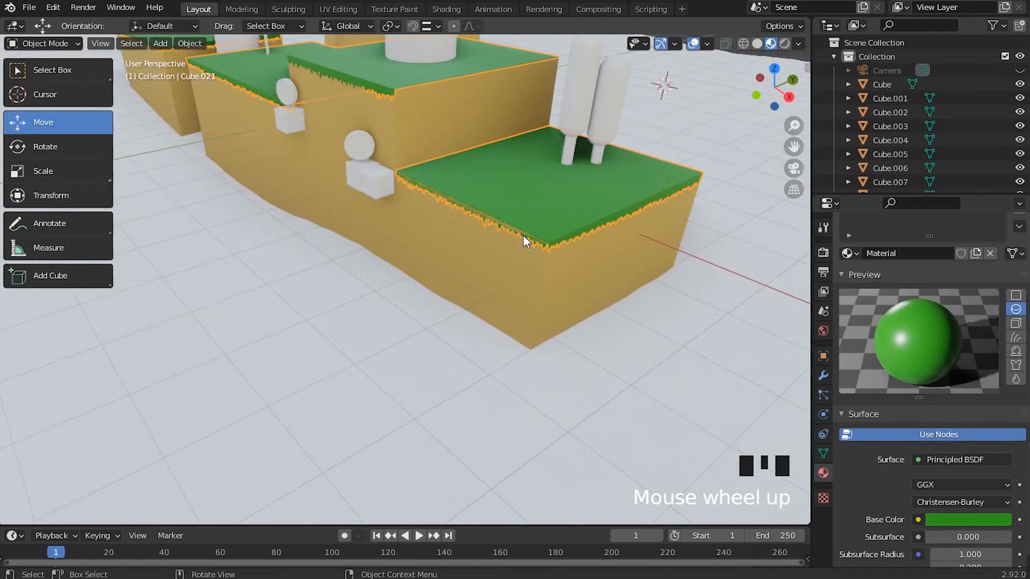
{"action": "middle_click_drag", "start_coordinate": [523, 234], "coordinate": [508, 259], "text": "shift"}
{"action": "scroll", "coordinate": [517, 252], "scroll_direction": "up", "scroll_amount": 1}
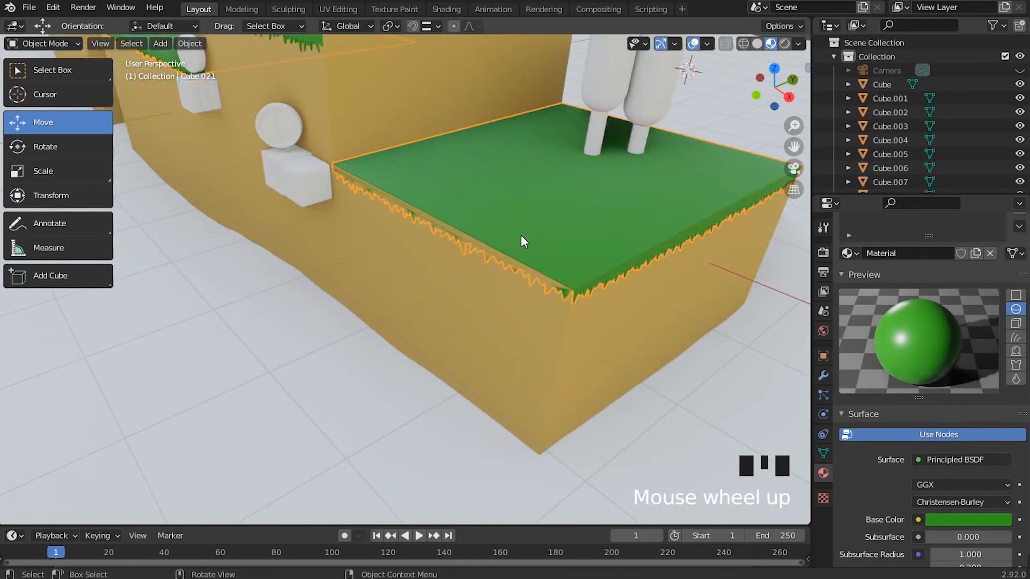
{"action": "key", "text": "Tab"}
{"action": "scroll", "coordinate": [520, 294], "scroll_direction": "down", "scroll_amount": 4}
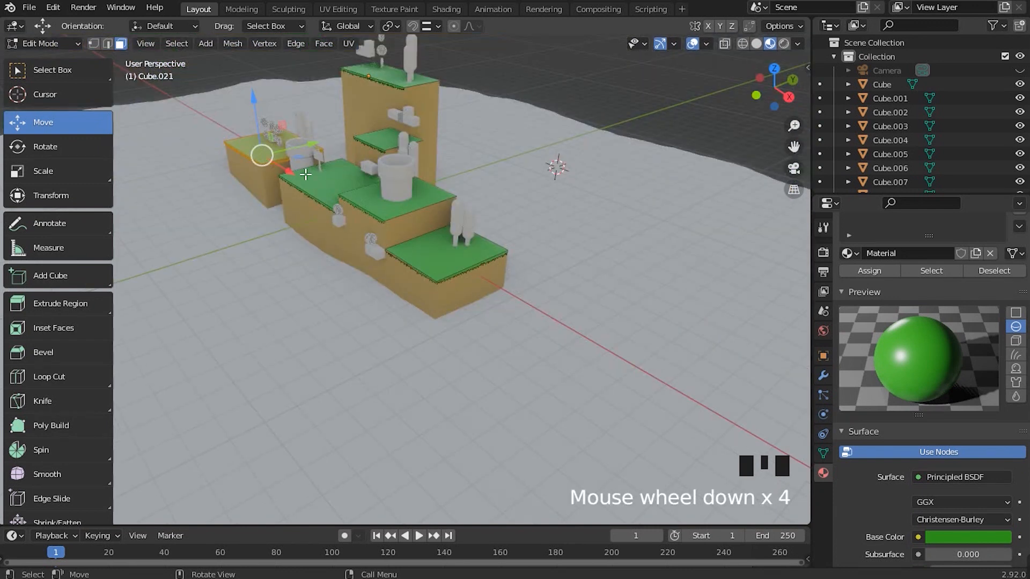
{"action": "middle_click_drag", "start_coordinate": [311, 171], "coordinate": [247, 193]}
{"action": "scroll", "coordinate": [393, 243], "scroll_direction": "down", "scroll_amount": 1}
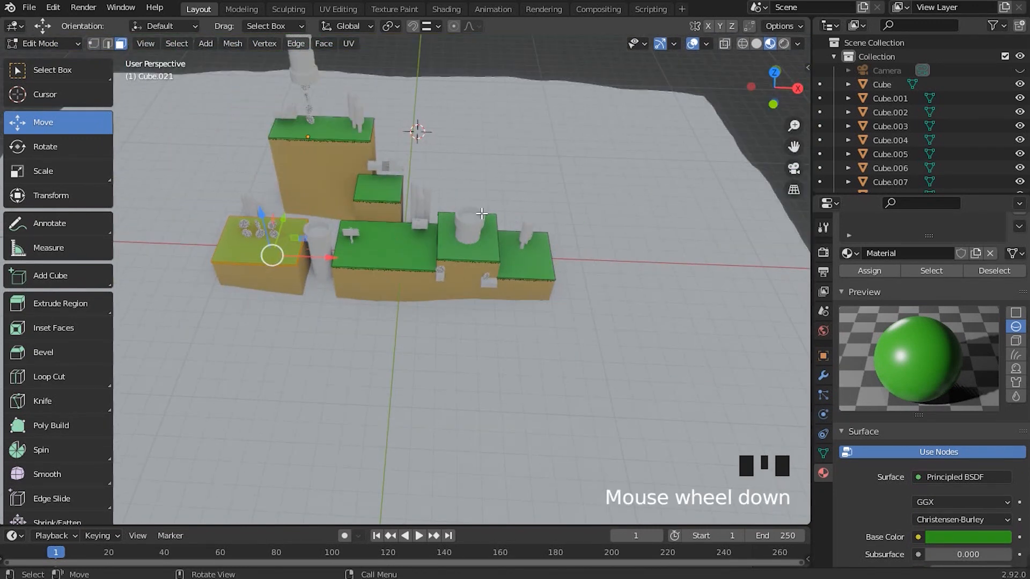
{"action": "left_click", "coordinate": [565, 61]}
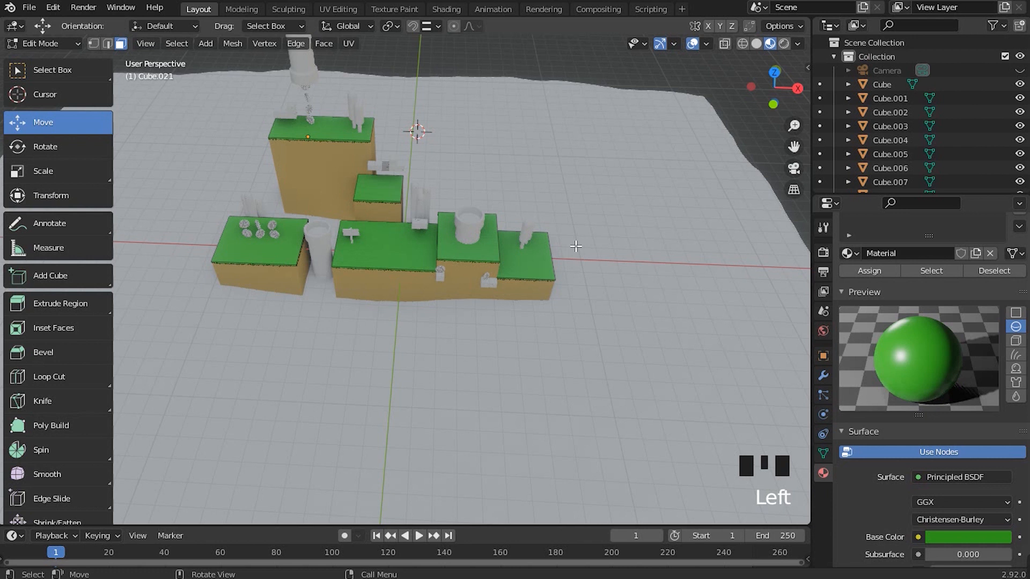
Select all linked faces of the grass piece on the low end block under the two trees.
{"action": "middle_click_drag", "start_coordinate": [574, 247], "coordinate": [488, 242]}
{"action": "scroll", "coordinate": [594, 247], "scroll_direction": "up", "scroll_amount": 4}
{"action": "middle_click_drag", "start_coordinate": [595, 247], "coordinate": [505, 246], "text": "shift"}
{"action": "scroll", "coordinate": [483, 236], "scroll_direction": "up", "scroll_amount": 2}
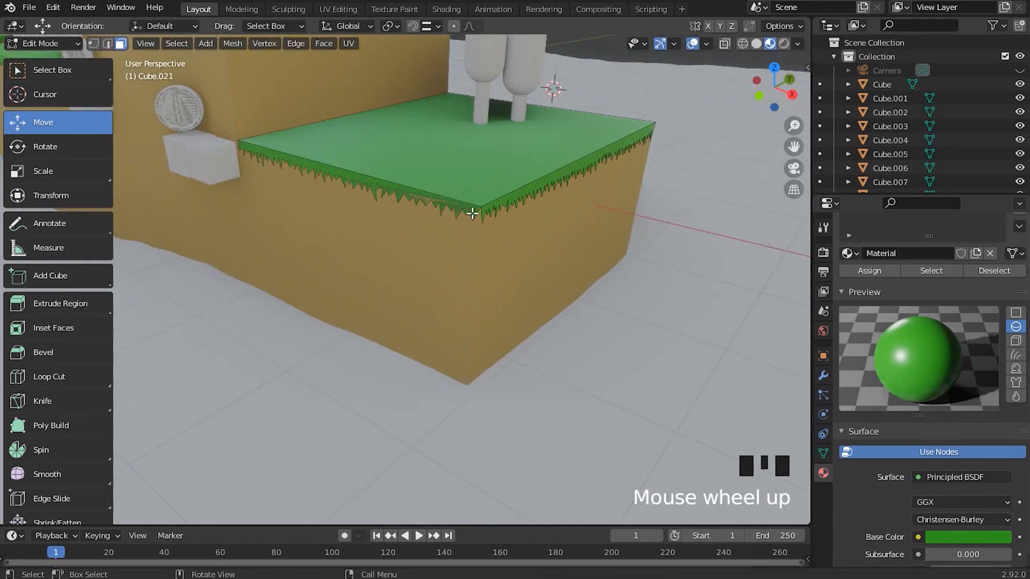
{"action": "middle_click_drag", "start_coordinate": [524, 193], "coordinate": [520, 204], "text": "shift"}
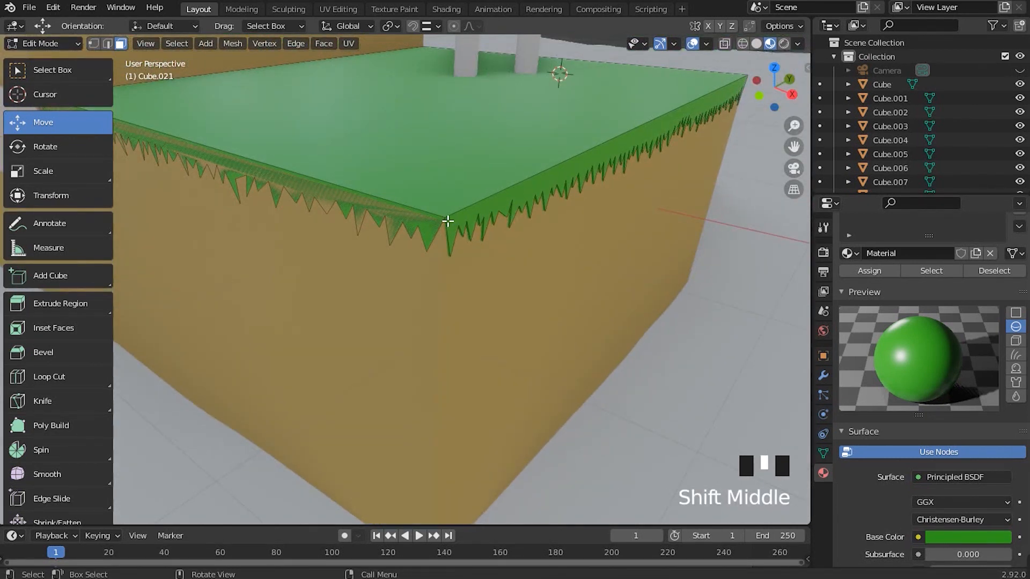
{"action": "key", "text": "l"}
{"action": "scroll", "coordinate": [448, 221], "scroll_direction": "down", "scroll_amount": 2}
{"action": "middle_click_drag", "start_coordinate": [448, 221], "coordinate": [457, 243]}
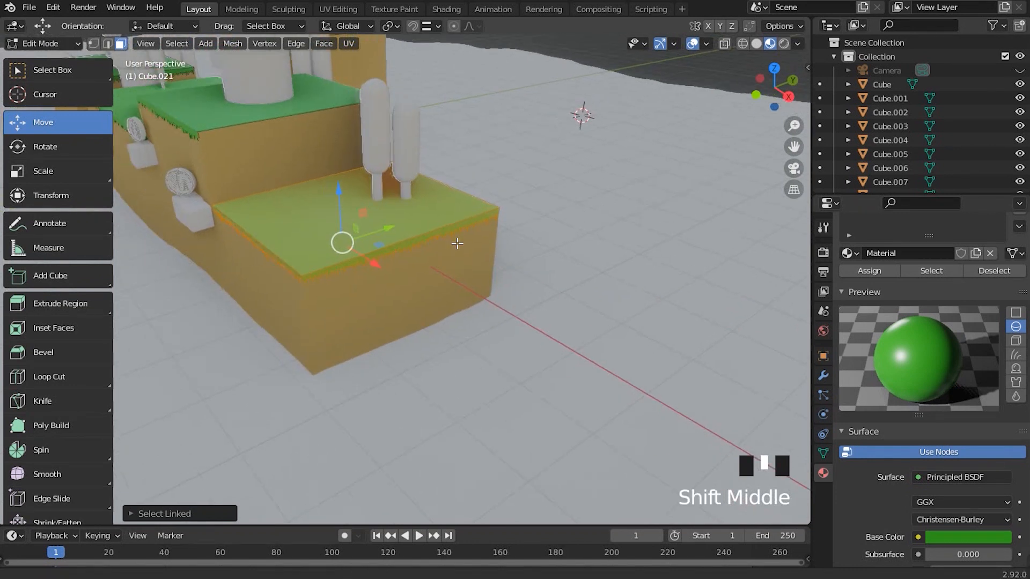
Shift the selected grass piece slightly along the Y axis, return to Object Mode and deselect the grass.
{"action": "scroll", "coordinate": [574, 220], "scroll_direction": "up", "scroll_amount": 2}
{"action": "middle_click_drag", "start_coordinate": [574, 220], "coordinate": [674, 185]}
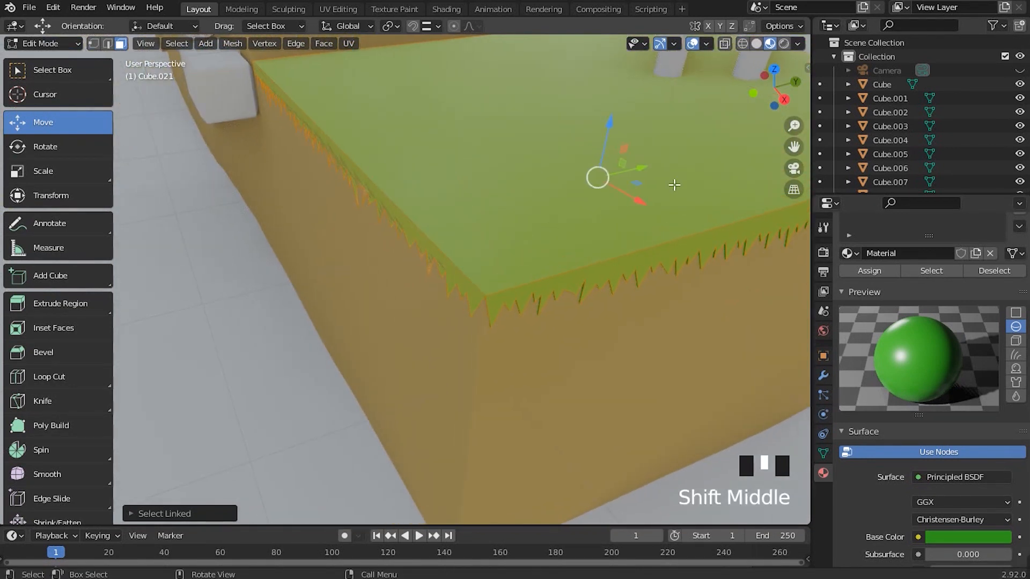
{"action": "left_click_drag", "start_coordinate": [641, 168], "coordinate": [637, 168]}
{"action": "scroll", "coordinate": [600, 172], "scroll_direction": "down", "scroll_amount": 2}
{"action": "key", "text": "Tab"}
{"action": "scroll", "coordinate": [476, 250], "scroll_direction": "down", "scroll_amount": 2}
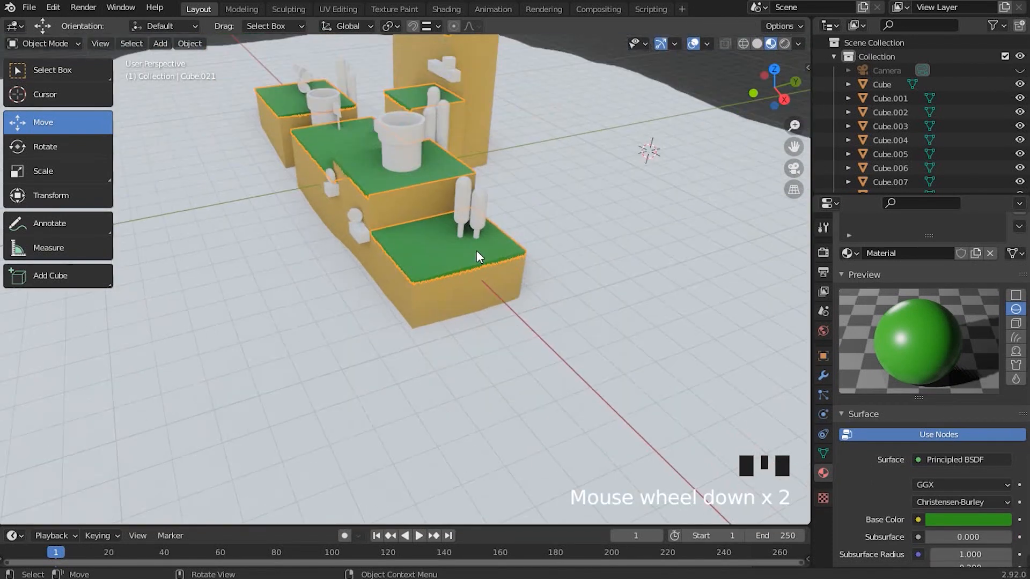
{"action": "middle_click_drag", "start_coordinate": [516, 213], "coordinate": [432, 290], "text": "shift"}
{"action": "left_click", "coordinate": [662, 87]}
Inspect the grass tops across the whole level for alignment with the ground blocks.
{"action": "middle_click_drag", "start_coordinate": [355, 212], "coordinate": [422, 197]}
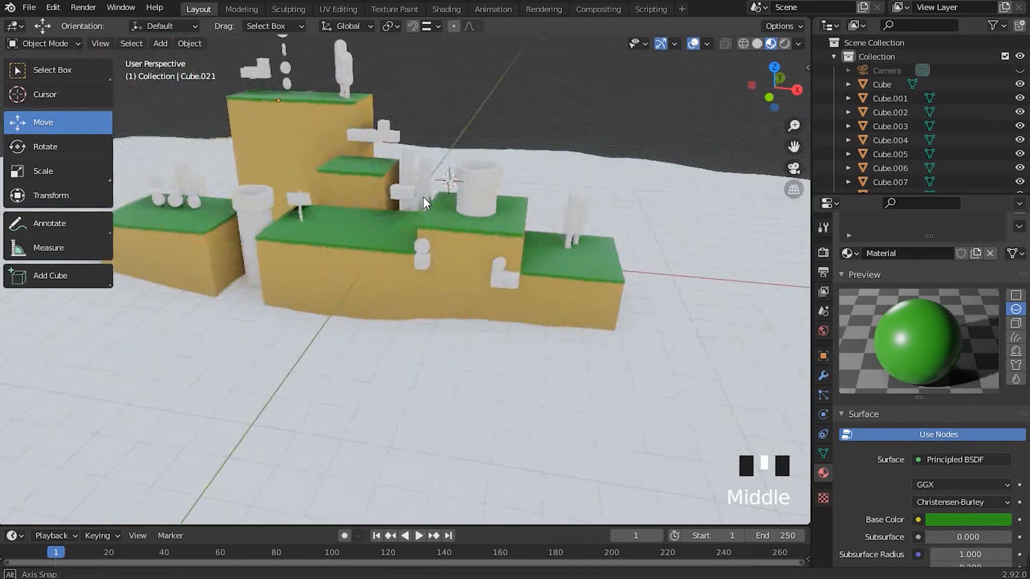
{"action": "scroll", "coordinate": [586, 236], "scroll_direction": "up", "scroll_amount": 1}
{"action": "middle_click_drag", "start_coordinate": [585, 235], "coordinate": [494, 274], "text": "shift"}
{"action": "scroll", "coordinate": [627, 281], "scroll_direction": "up", "scroll_amount": 2}
{"action": "middle_click_drag", "start_coordinate": [627, 281], "coordinate": [416, 321]}
{"action": "middle_click_drag", "start_coordinate": [271, 273], "coordinate": [487, 282], "text": "shift"}
{"action": "scroll", "coordinate": [486, 283], "scroll_direction": "down", "scroll_amount": 1}
{"action": "middle_click_drag", "start_coordinate": [488, 242], "coordinate": [455, 187], "text": "shift"}
{"action": "scroll", "coordinate": [504, 259], "scroll_direction": "down", "scroll_amount": 2}
{"action": "middle_click_drag", "start_coordinate": [504, 258], "coordinate": [365, 189]}
Select the grass object and set its origin to its geometry.
{"action": "left_click", "coordinate": [471, 284]}
{"action": "scroll", "coordinate": [366, 189], "scroll_direction": "up", "scroll_amount": 2}
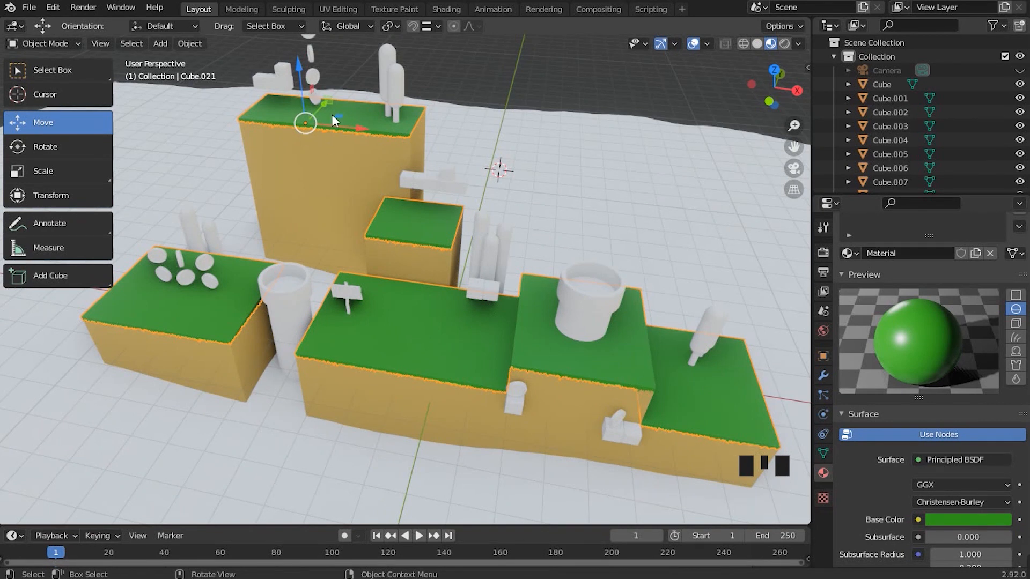
{"action": "middle_click_drag", "start_coordinate": [328, 121], "coordinate": [259, 79], "text": "shift"}
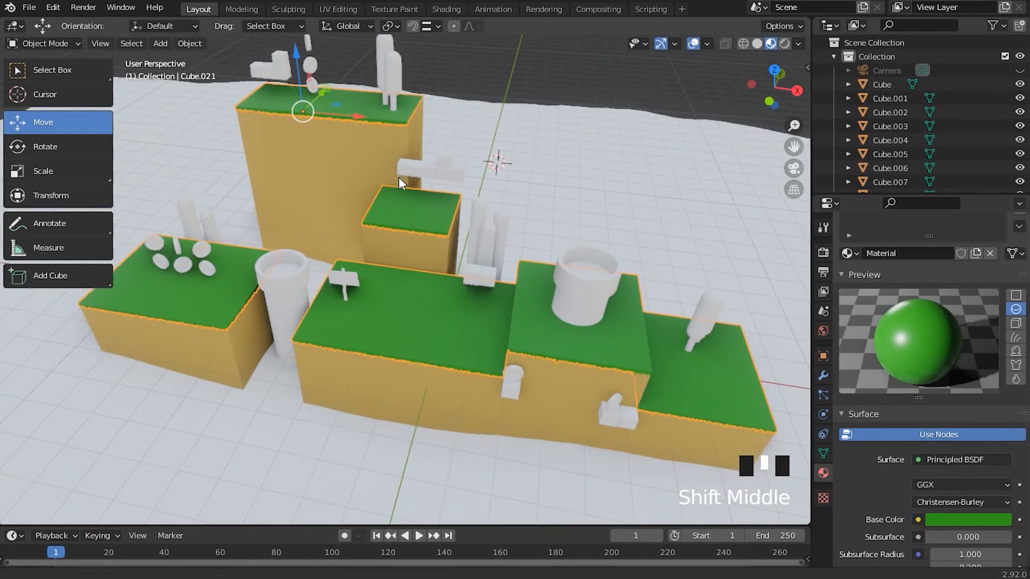
{"action": "middle_click_drag", "start_coordinate": [535, 310], "coordinate": [523, 295], "text": "shift"}
{"action": "middle_click_drag", "start_coordinate": [432, 263], "coordinate": [457, 276]}
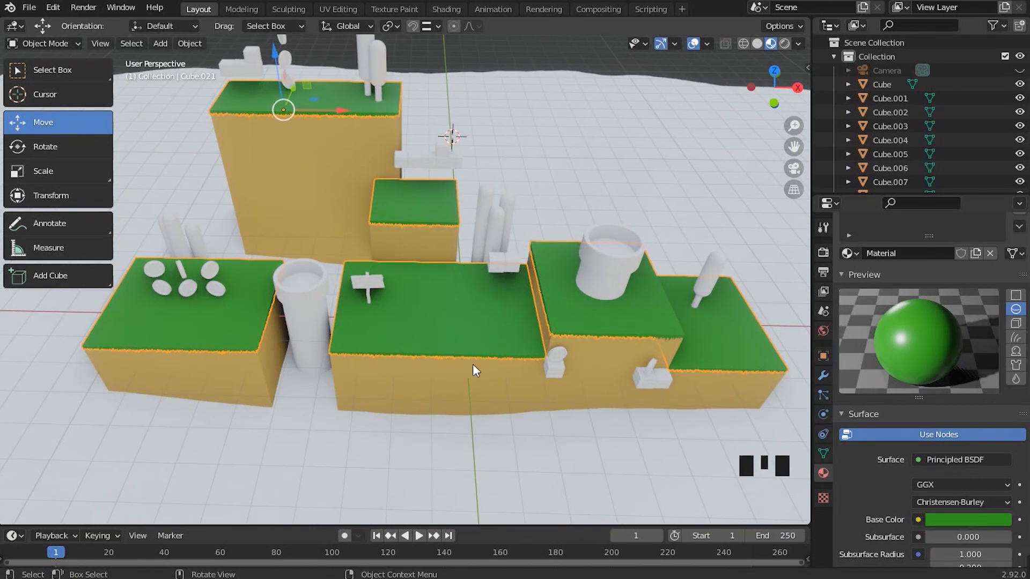
{"action": "middle_click_drag", "start_coordinate": [473, 365], "coordinate": [472, 327], "text": "shift"}
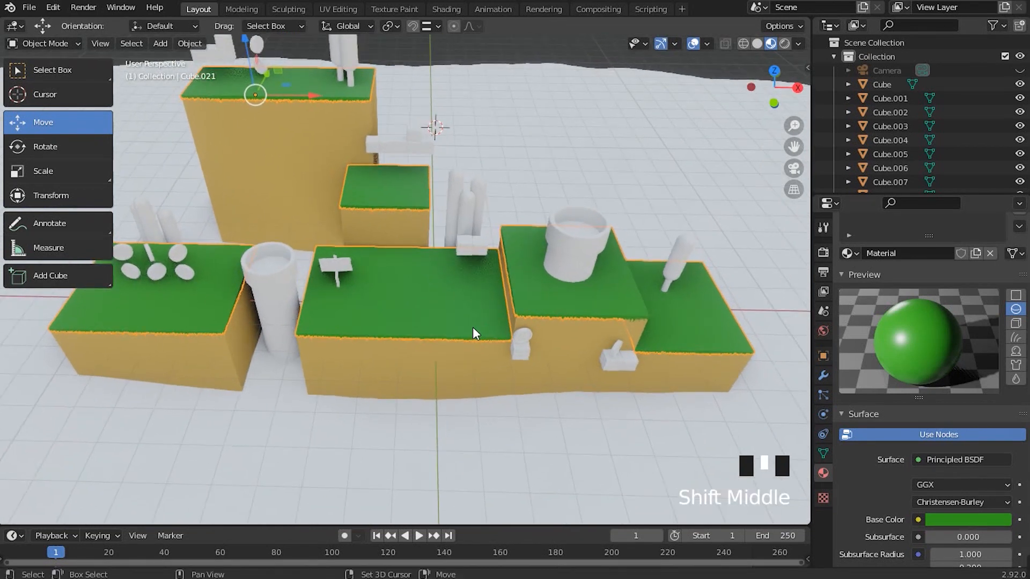
{"action": "right_click", "coordinate": [387, 272]}
{"action": "mouse_move", "coordinate": [315, 309]}
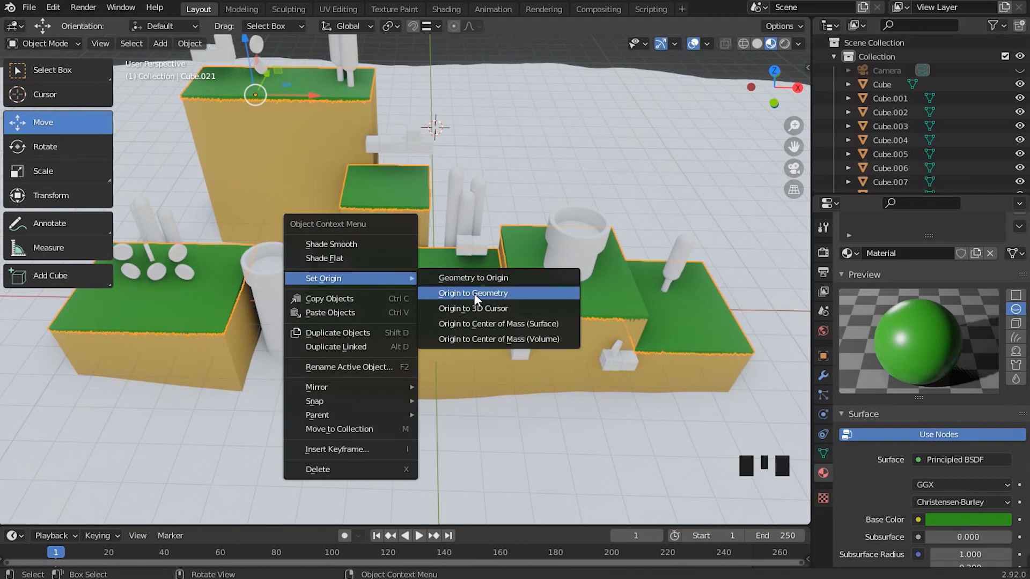
{"action": "left_click", "coordinate": [474, 295]}
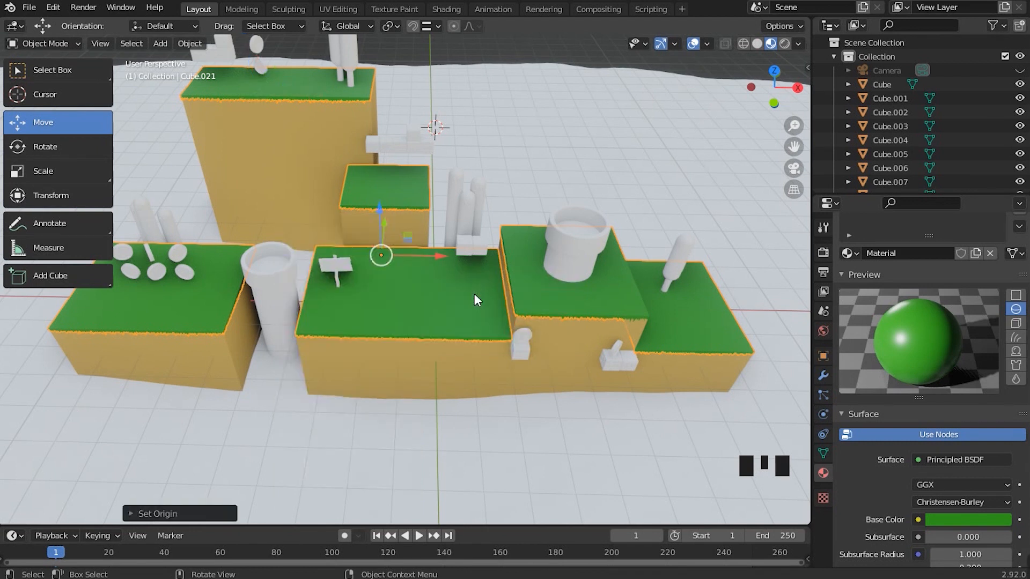
Select the ground blocks object that uses the MATERIAL BLOCOS material.
{"action": "middle_click_drag", "start_coordinate": [421, 298], "coordinate": [499, 255]}
{"action": "scroll", "coordinate": [513, 287], "scroll_direction": "up", "scroll_amount": 3}
{"action": "left_click", "coordinate": [525, 290]}
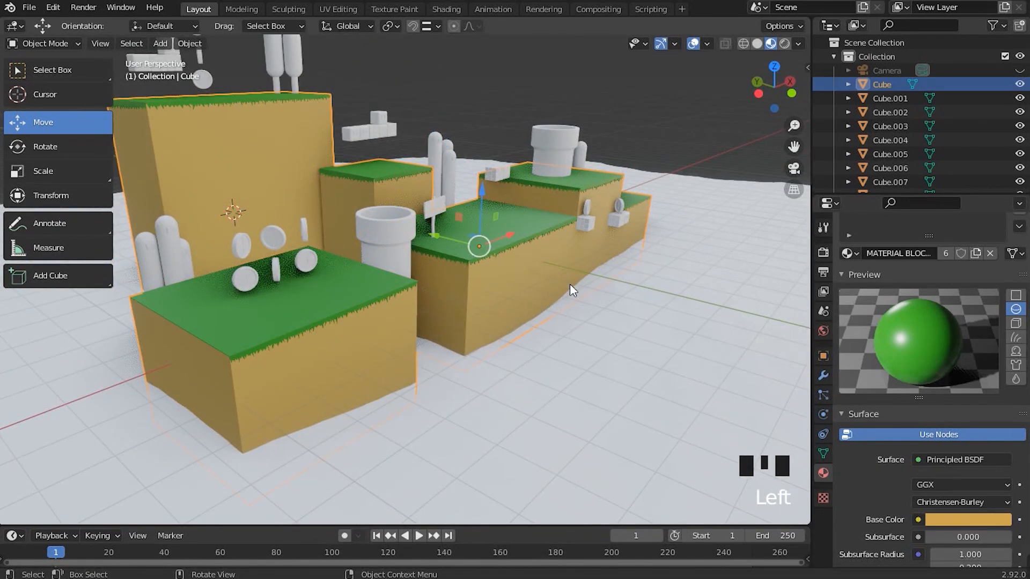
{"action": "middle_click_drag", "start_coordinate": [570, 284], "coordinate": [496, 281], "text": "shift"}
{"action": "scroll", "coordinate": [948, 379], "scroll_direction": "up", "scroll_amount": 5}
{"action": "middle_click_drag", "start_coordinate": [297, 205], "coordinate": [275, 192], "text": "shift"}
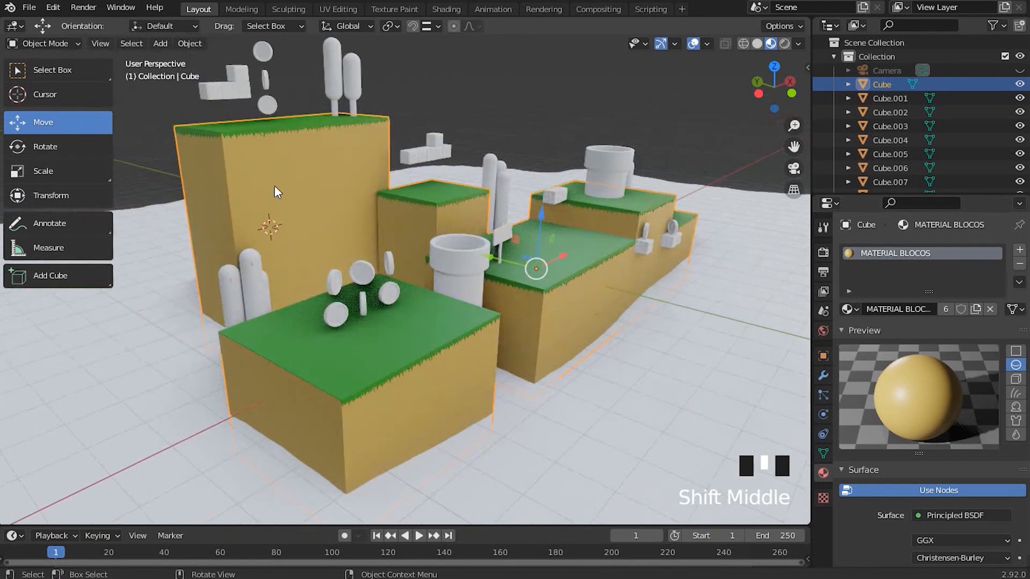
{"action": "left_click", "coordinate": [276, 191]}
{"action": "left_click", "coordinate": [293, 174]}
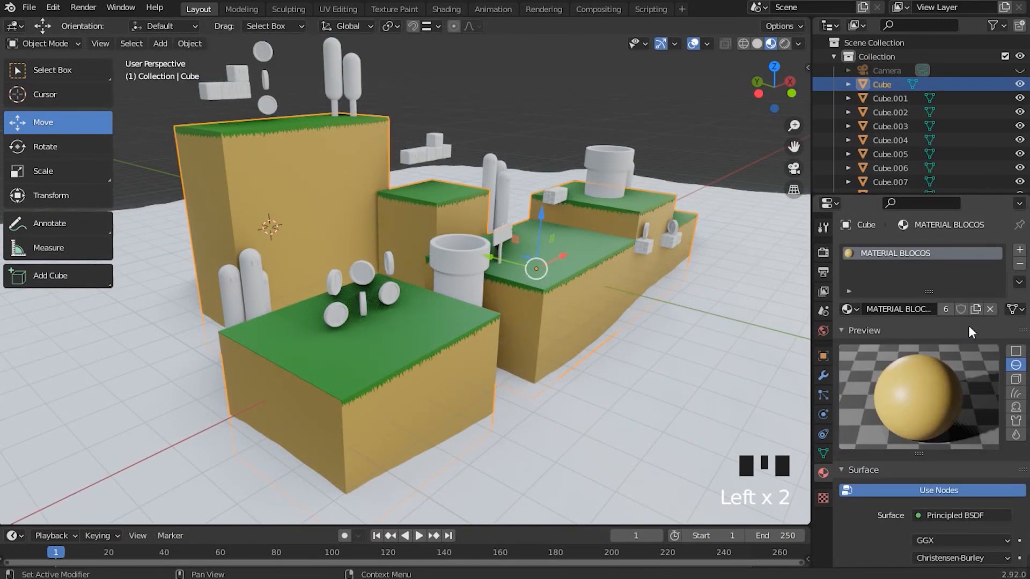
Set the roughness of the MATERIAL BLOCOS material to 0.731 and check the blocks' shading.
{"action": "scroll", "coordinate": [968, 331], "scroll_direction": "down", "scroll_amount": 7}
{"action": "mouse_move", "coordinate": [958, 531]}
{"action": "left_mouse_down"}
{"action": "mouse_move", "coordinate": [987, 531]}
{"action": "mouse_move", "coordinate": [968, 530]}
{"action": "left_mouse_up"}
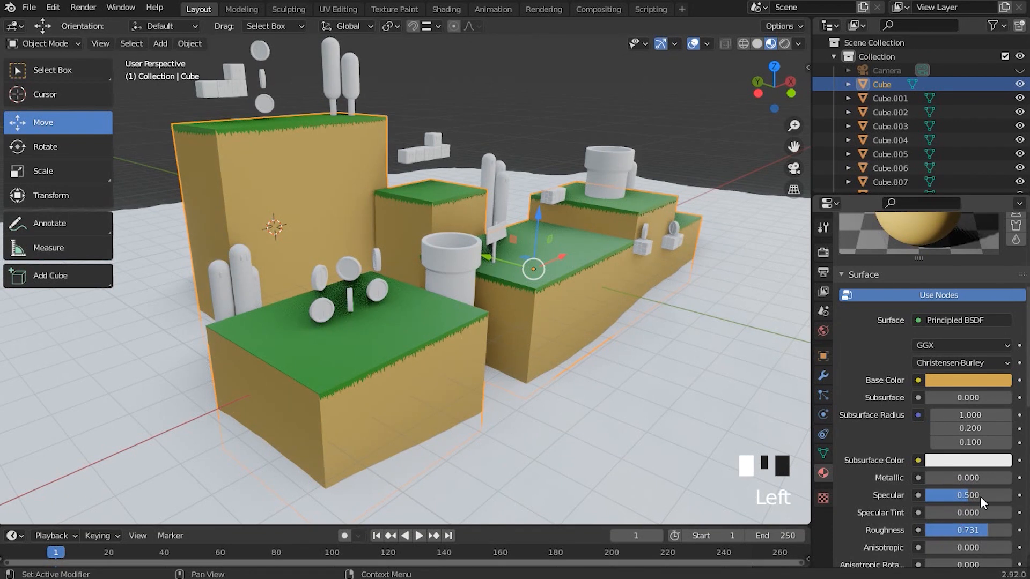
{"action": "scroll", "coordinate": [979, 456], "scroll_direction": "up", "scroll_amount": 4}
{"action": "middle_click_drag", "start_coordinate": [708, 324], "coordinate": [633, 322]}
{"action": "scroll", "coordinate": [923, 402], "scroll_direction": "down", "scroll_amount": 4}
{"action": "scroll", "coordinate": [983, 530], "scroll_direction": "up", "scroll_amount": 1}
Compare roughness values of 1.000 and 0.000 on the MATERIAL BLOCOS material and leave it at 1.000.
{"action": "left_click_drag", "start_coordinate": [985, 557], "coordinate": [1010, 558]}
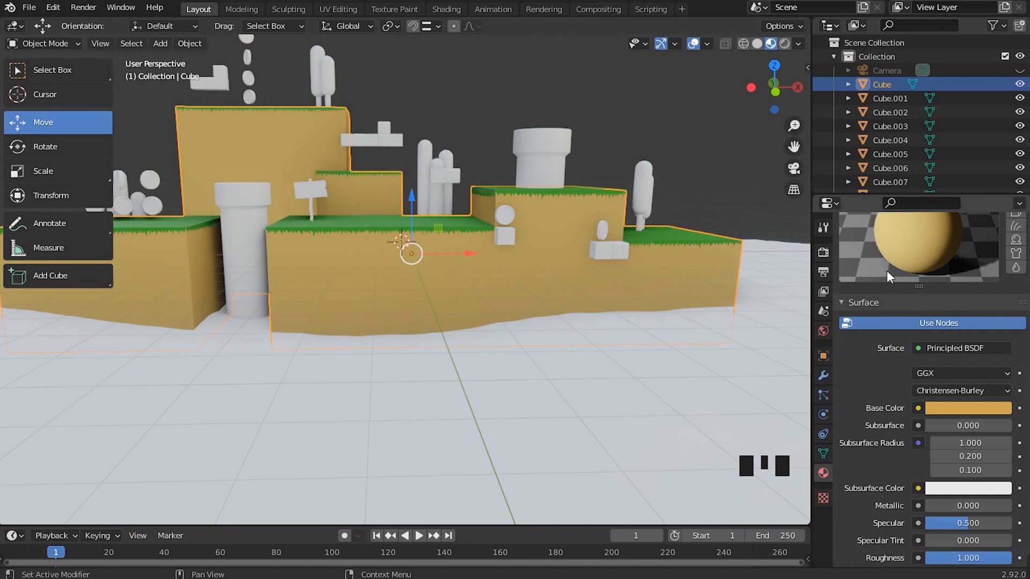
{"action": "left_click_drag", "start_coordinate": [995, 558], "coordinate": [901, 558]}
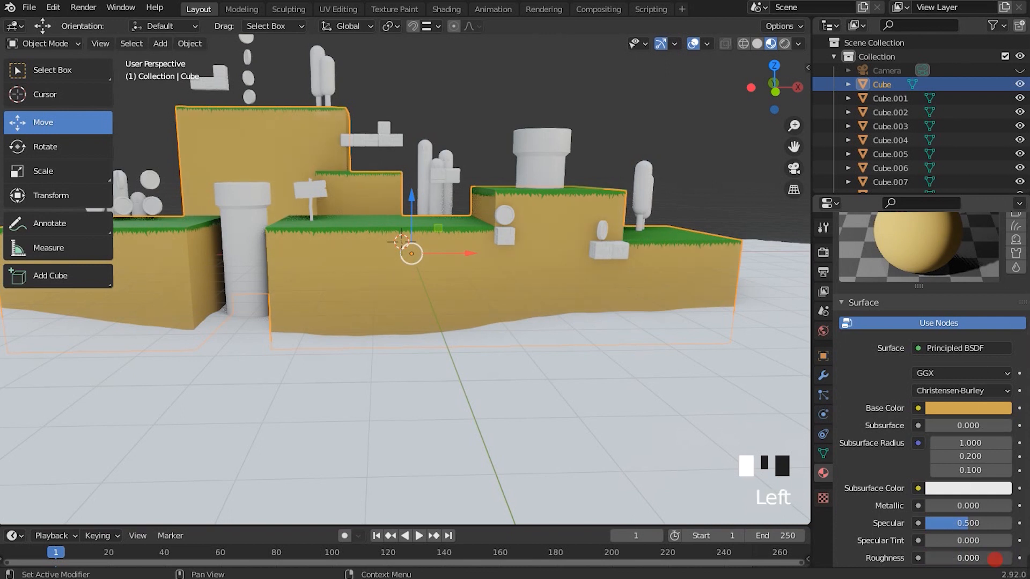
{"action": "middle_click_drag", "start_coordinate": [466, 234], "coordinate": [574, 264]}
{"action": "scroll", "coordinate": [936, 537], "scroll_direction": "down", "scroll_amount": 2}
{"action": "left_click_drag", "start_coordinate": [937, 536], "coordinate": [1014, 535]}
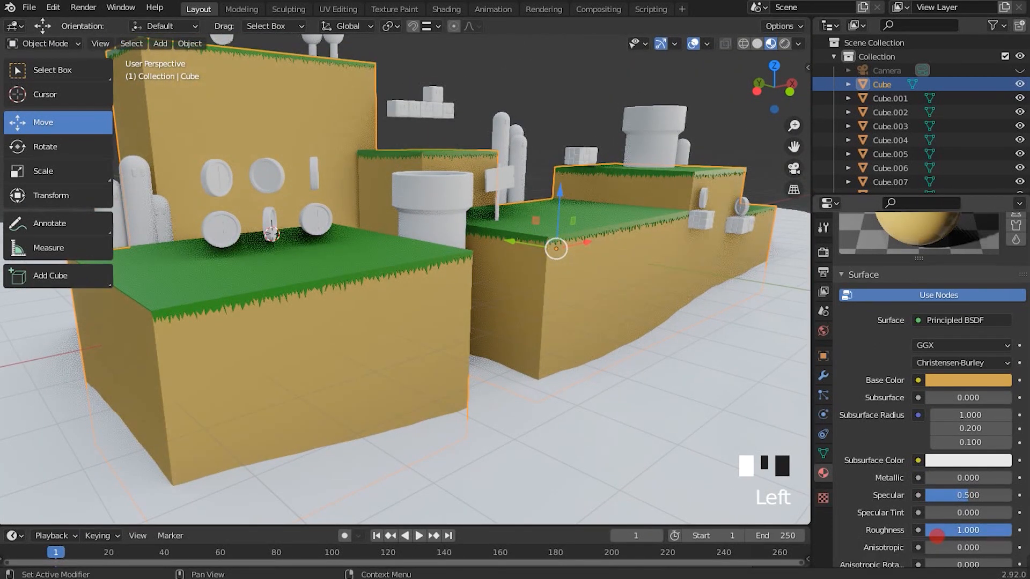
Set the roughness of the MATERIAL BLOCOS material to 0.884 and check the blocks' shading from several angles.
{"action": "left_click_drag", "start_coordinate": [936, 535], "coordinate": [991, 529]}
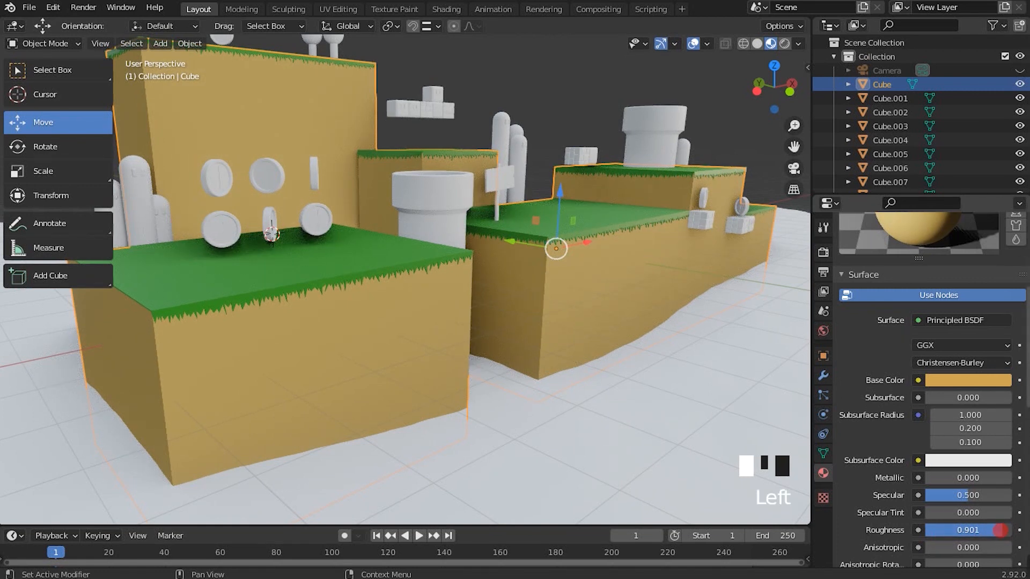
{"action": "middle_click_drag", "start_coordinate": [604, 291], "coordinate": [440, 252]}
{"action": "scroll", "coordinate": [382, 208], "scroll_direction": "up", "scroll_amount": 2}
{"action": "middle_click_drag", "start_coordinate": [382, 208], "coordinate": [413, 229], "text": "shift"}
{"action": "scroll", "coordinate": [481, 298], "scroll_direction": "up", "scroll_amount": 2}
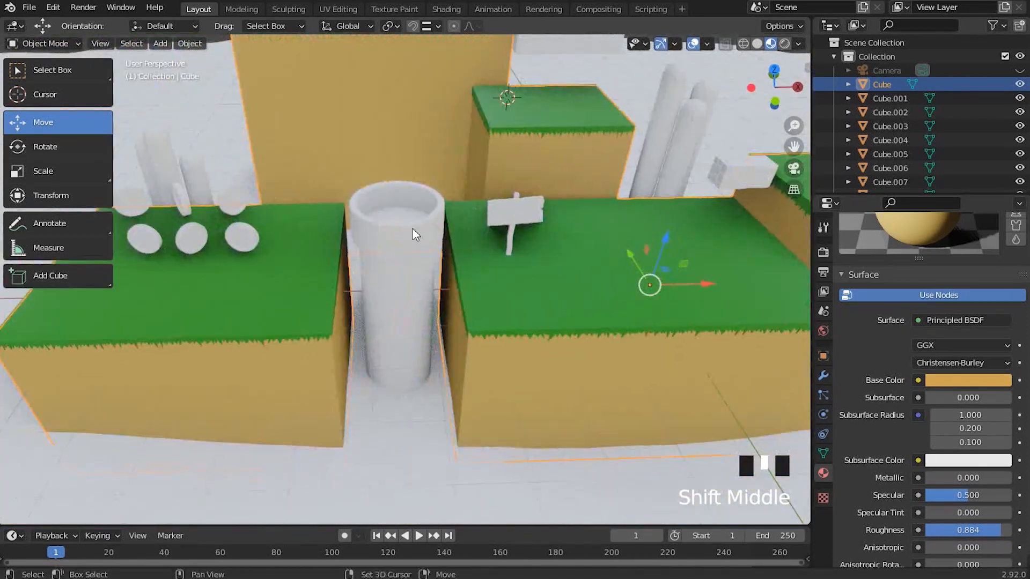
{"action": "middle_click_drag", "start_coordinate": [387, 359], "coordinate": [366, 285]}
{"action": "scroll", "coordinate": [404, 299], "scroll_direction": "down", "scroll_amount": 2}
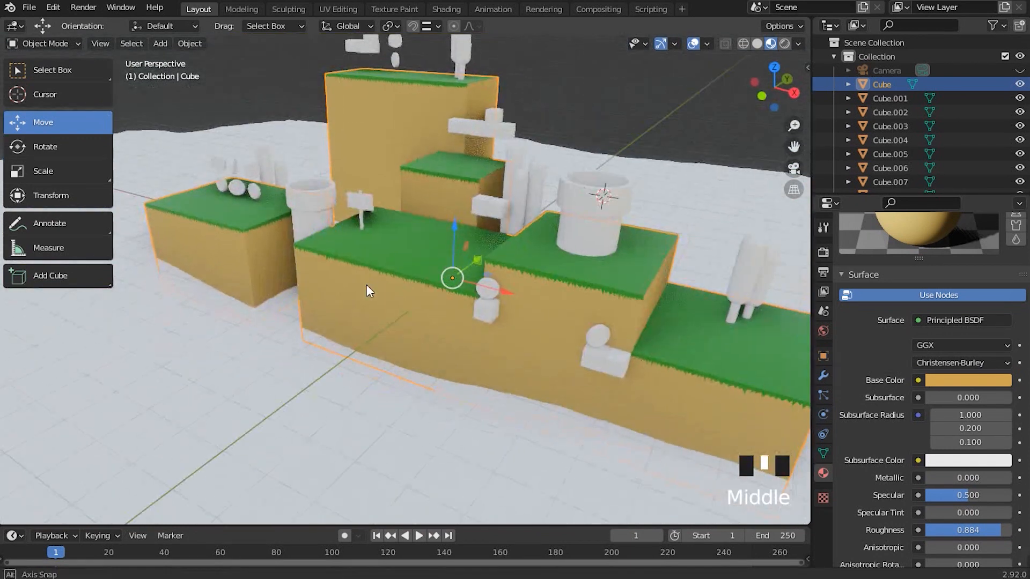
{"action": "scroll", "coordinate": [975, 377], "scroll_direction": "up", "scroll_amount": 6}
{"action": "scroll", "coordinate": [975, 378], "scroll_direction": "up", "scroll_amount": 5}
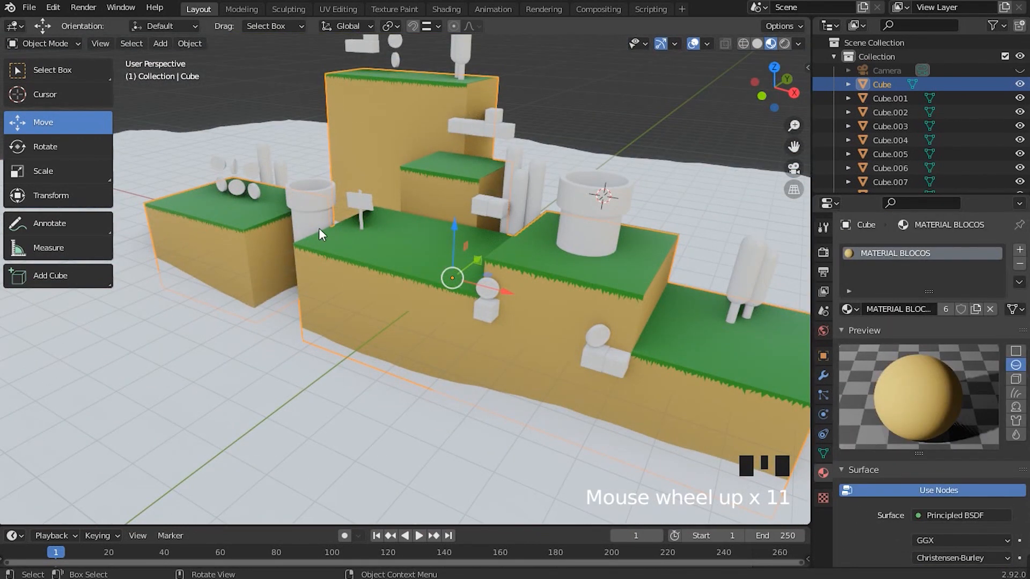
Create a new material named CANO on the tall pipe between the two front ground blocks.
{"action": "middle_click_drag", "start_coordinate": [319, 228], "coordinate": [403, 224]}
{"action": "left_click", "coordinate": [436, 231]}
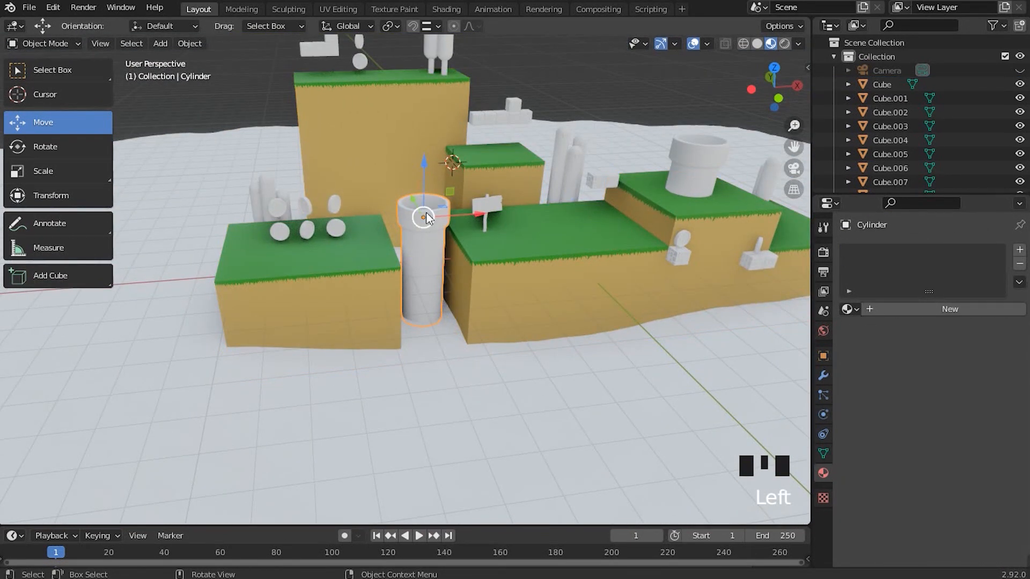
{"action": "scroll", "coordinate": [426, 217], "scroll_direction": "up", "scroll_amount": 2}
{"action": "middle_click_drag", "start_coordinate": [597, 235], "coordinate": [533, 256], "text": "shift"}
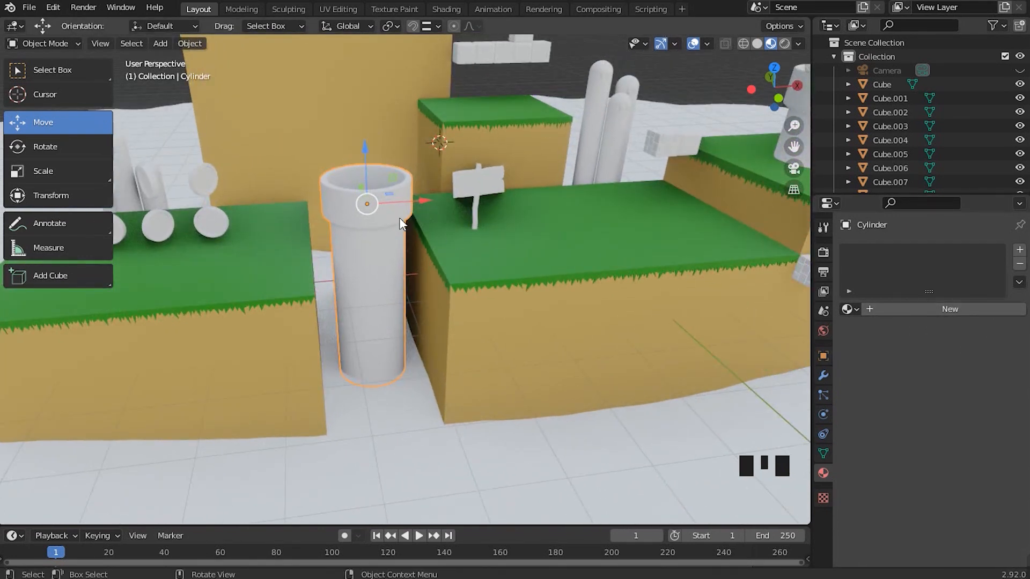
{"action": "left_click", "coordinate": [956, 315]}
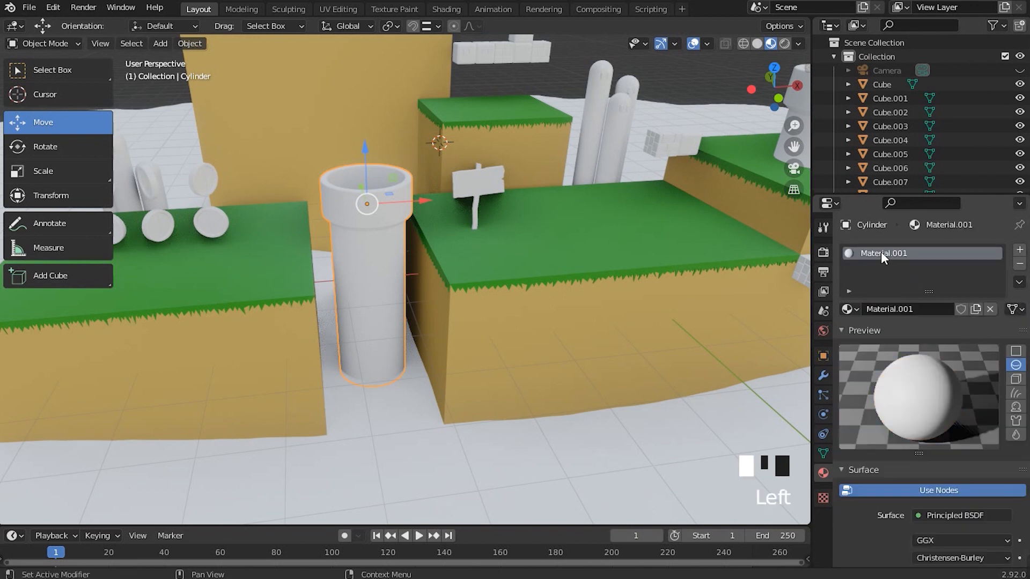
{"action": "double_click", "coordinate": [896, 254]}
{"action": "type", "text": "C"}
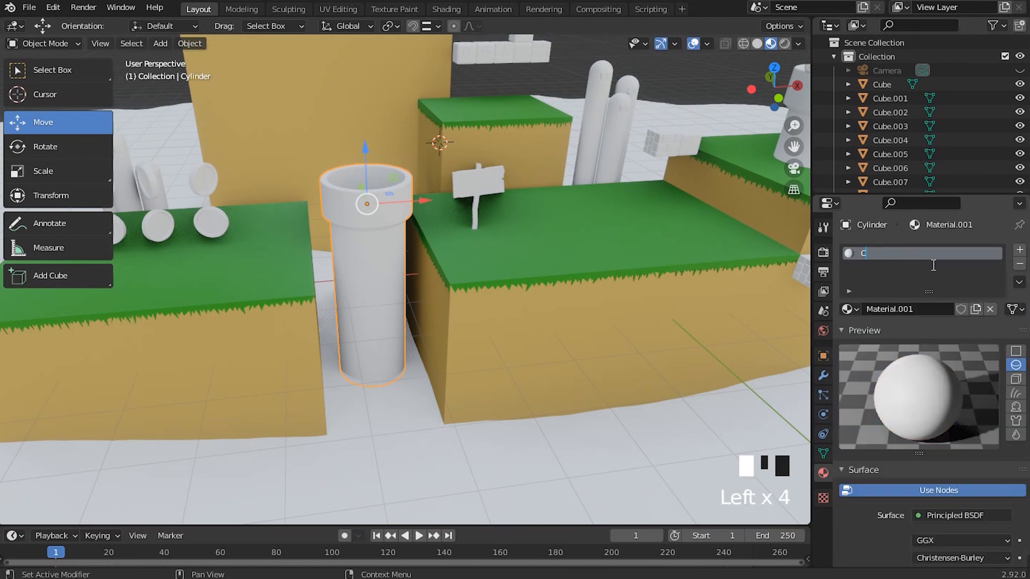
{"action": "key", "text": "Return"}
Rename the grass object's material as GRAMA.
{"action": "middle_click_drag", "start_coordinate": [472, 225], "coordinate": [478, 318], "text": "shift"}
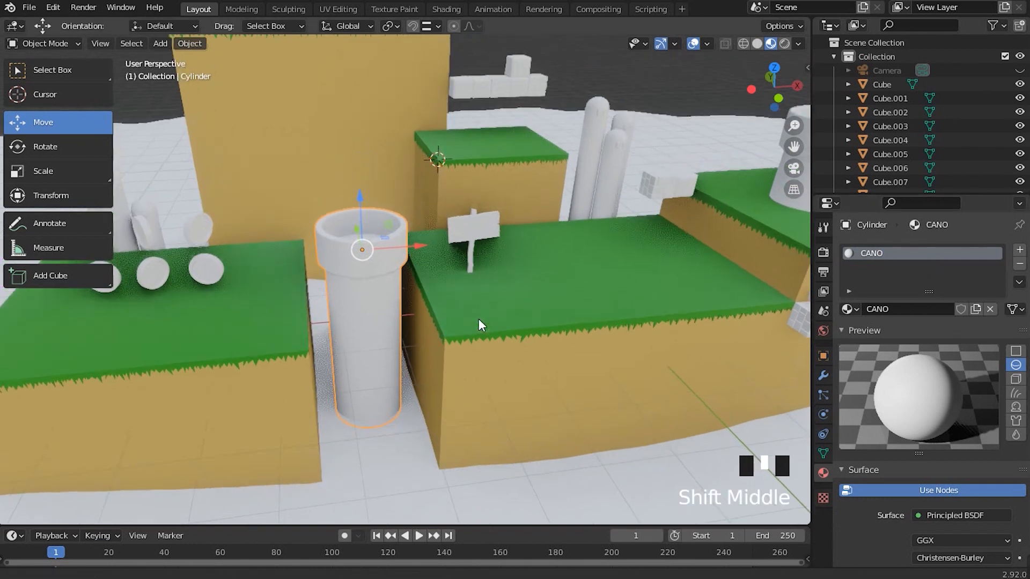
{"action": "scroll", "coordinate": [486, 277], "scroll_direction": "down", "scroll_amount": 2}
{"action": "left_click", "coordinate": [513, 285]}
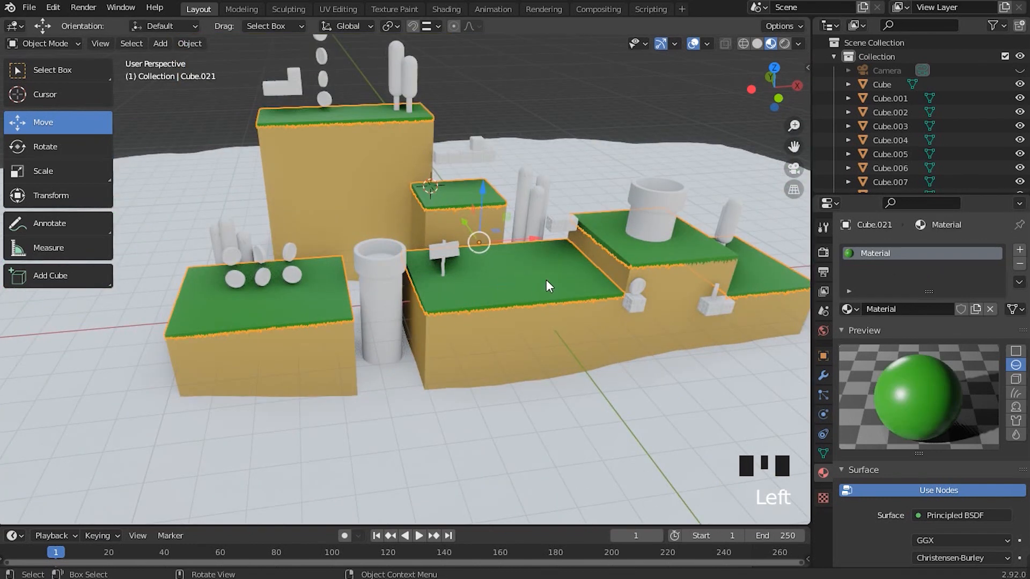
{"action": "double_click", "coordinate": [886, 253]}
{"action": "type", "text": "GRAMA"}
{"action": "key", "text": "Return"}
{"action": "scroll", "coordinate": [405, 258], "scroll_direction": "up", "scroll_amount": 2}
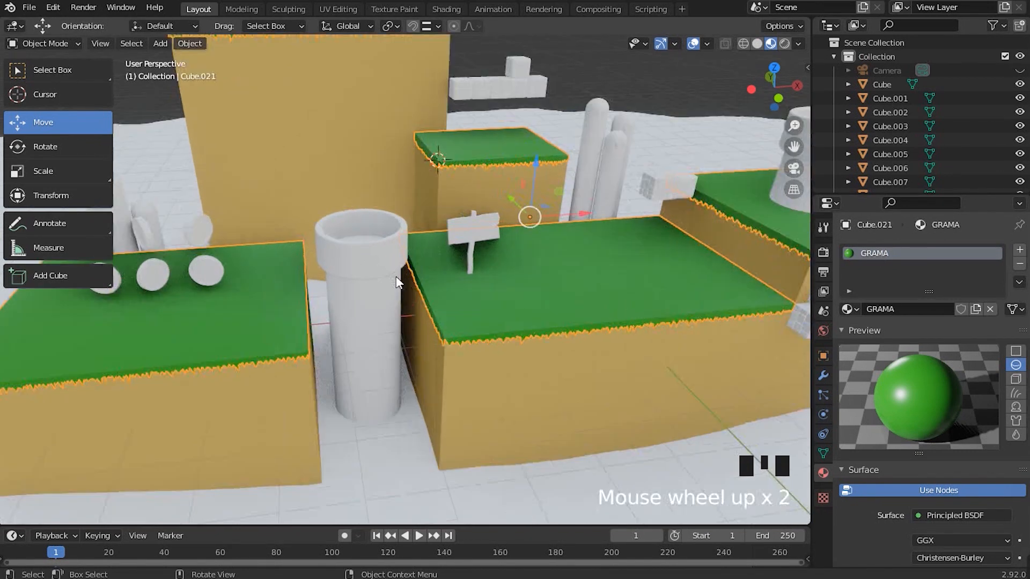
Give the front pipe's CANO material a dark green base colour with hue 0.332, saturation 0.957 and value 0.111.
{"action": "left_click", "coordinate": [396, 278]}
{"action": "scroll", "coordinate": [963, 358], "scroll_direction": "down", "scroll_amount": 4}
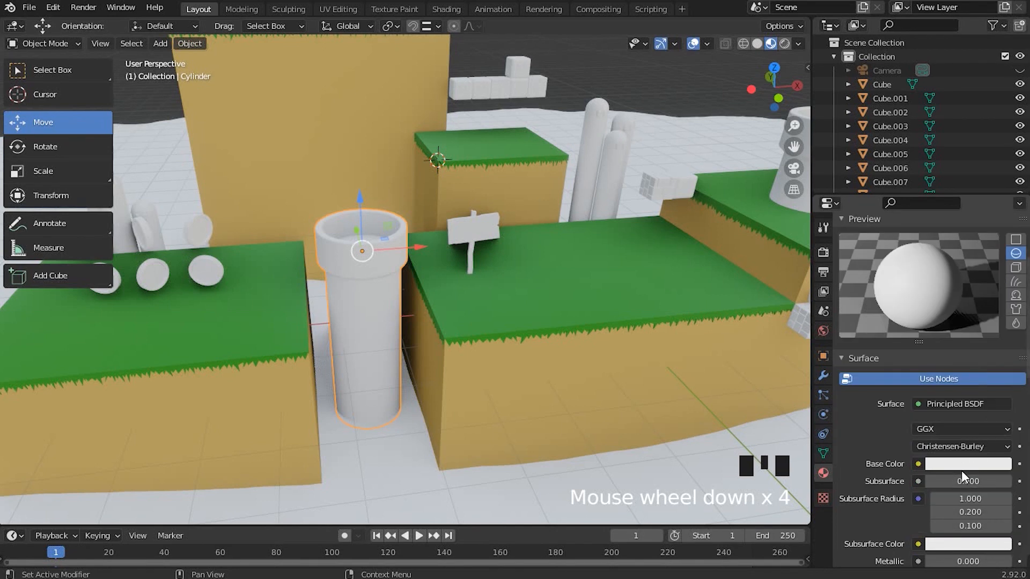
{"action": "left_click", "coordinate": [992, 464]}
{"action": "left_click_drag", "start_coordinate": [939, 314], "coordinate": [897, 294]}
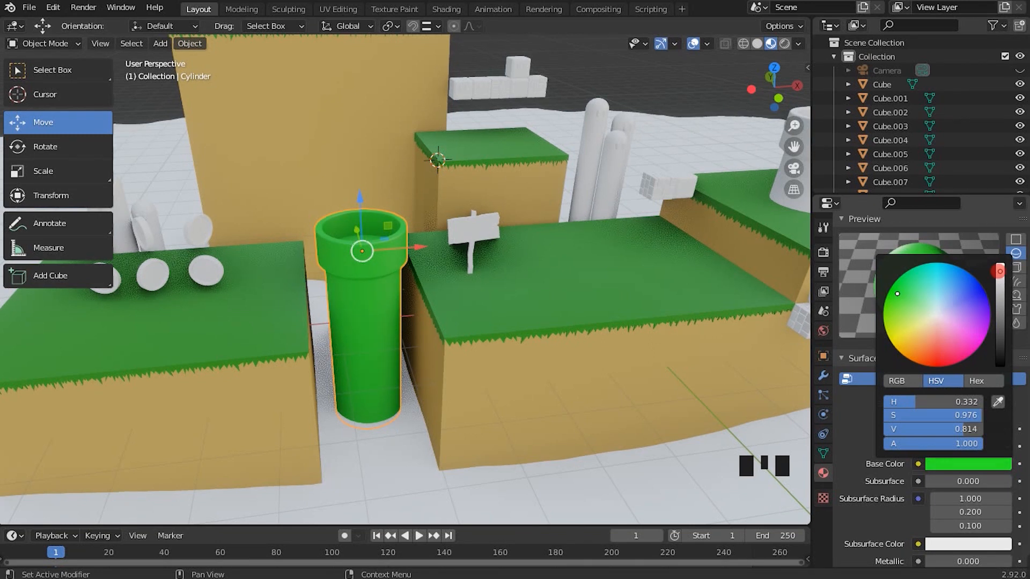
{"action": "scroll", "coordinate": [999, 271], "scroll_direction": "down", "scroll_amount": 15}
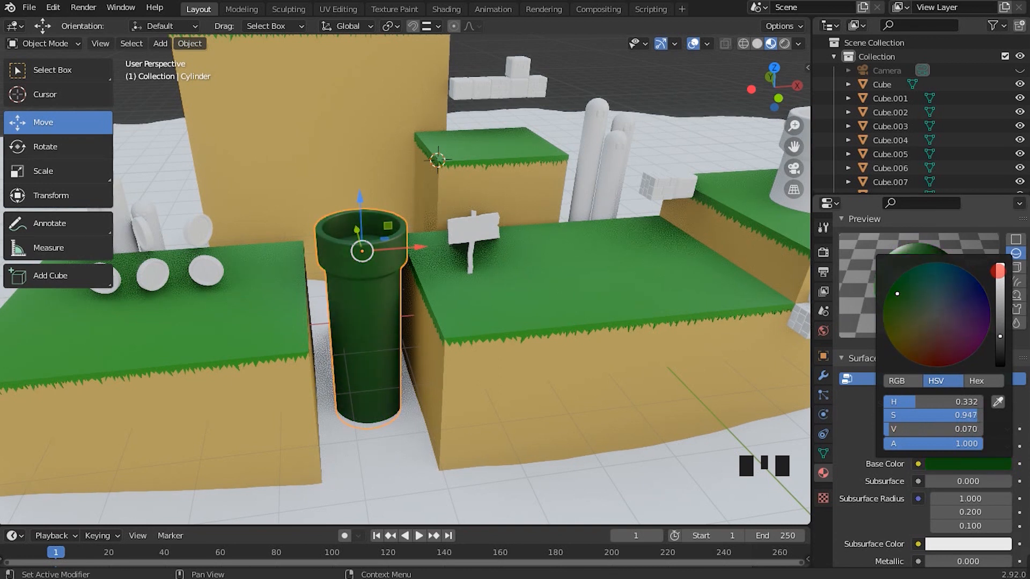
{"action": "scroll", "coordinate": [997, 271], "scroll_direction": "up", "scroll_amount": 2}
{"action": "scroll", "coordinate": [997, 271], "scroll_direction": "up", "scroll_amount": 2}
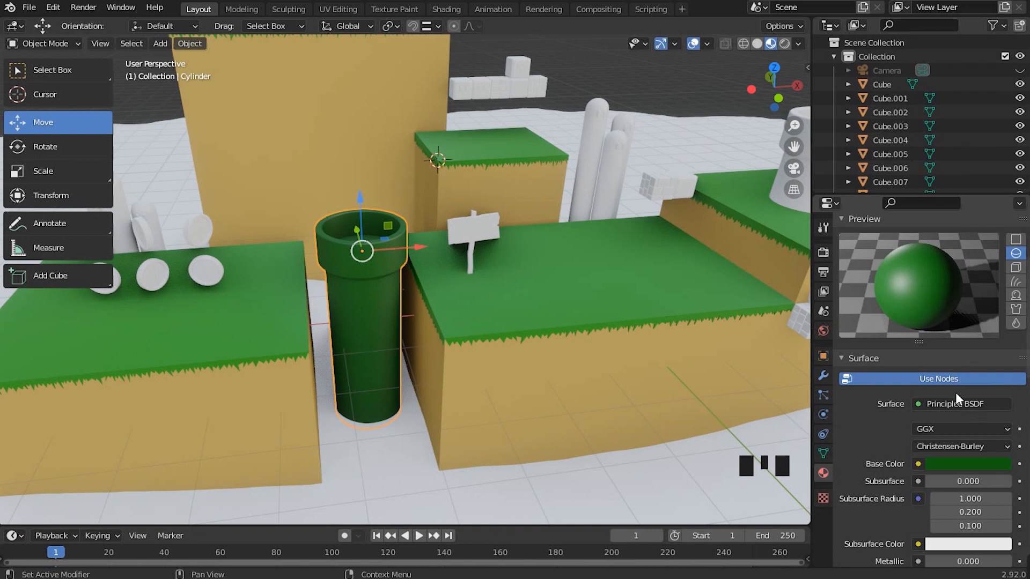
Raise the metallic value of the CANO material to 1.000.
{"action": "scroll", "coordinate": [979, 403], "scroll_direction": "down", "scroll_amount": 2}
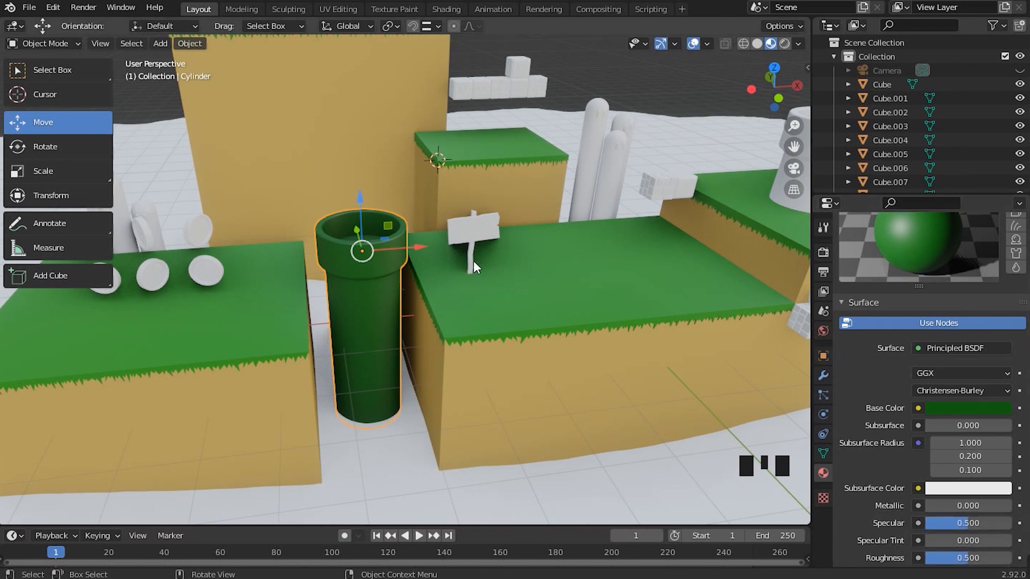
{"action": "scroll", "coordinate": [423, 314], "scroll_direction": "down", "scroll_amount": 3}
{"action": "middle_click_drag", "start_coordinate": [438, 272], "coordinate": [441, 291], "text": "shift"}
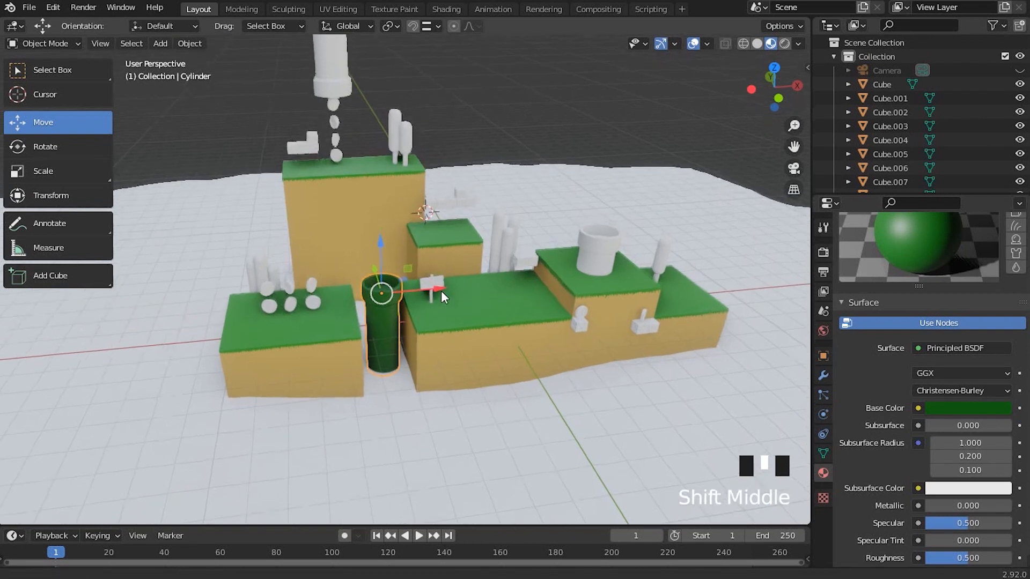
{"action": "scroll", "coordinate": [440, 290], "scroll_direction": "up", "scroll_amount": 2}
{"action": "middle_click_drag", "start_coordinate": [456, 325], "coordinate": [478, 304]}
{"action": "scroll", "coordinate": [479, 304], "scroll_direction": "up", "scroll_amount": 1}
{"action": "middle_click_drag", "start_coordinate": [606, 330], "coordinate": [671, 385], "text": "shift"}
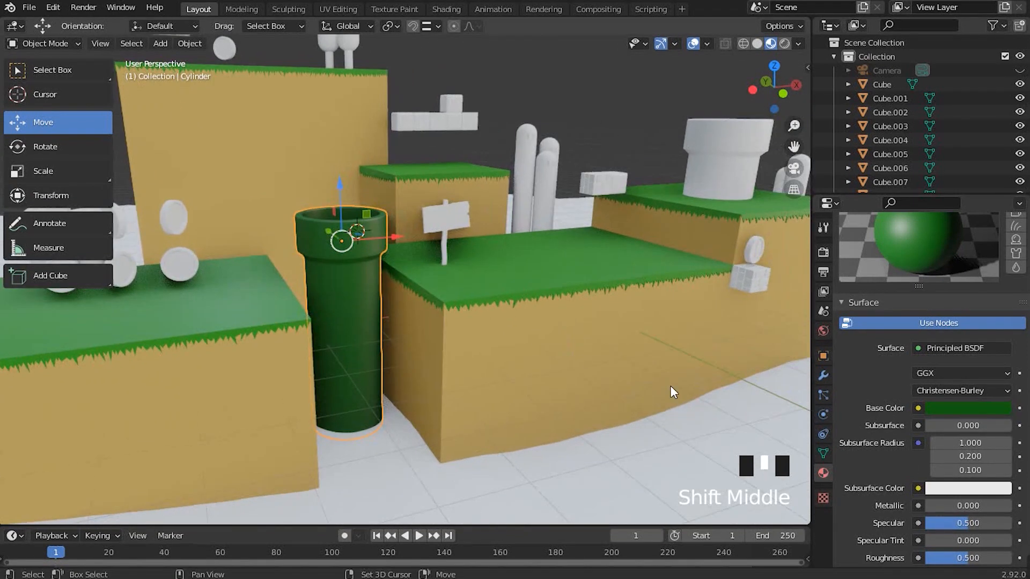
{"action": "scroll", "coordinate": [949, 501], "scroll_direction": "down", "scroll_amount": 1}
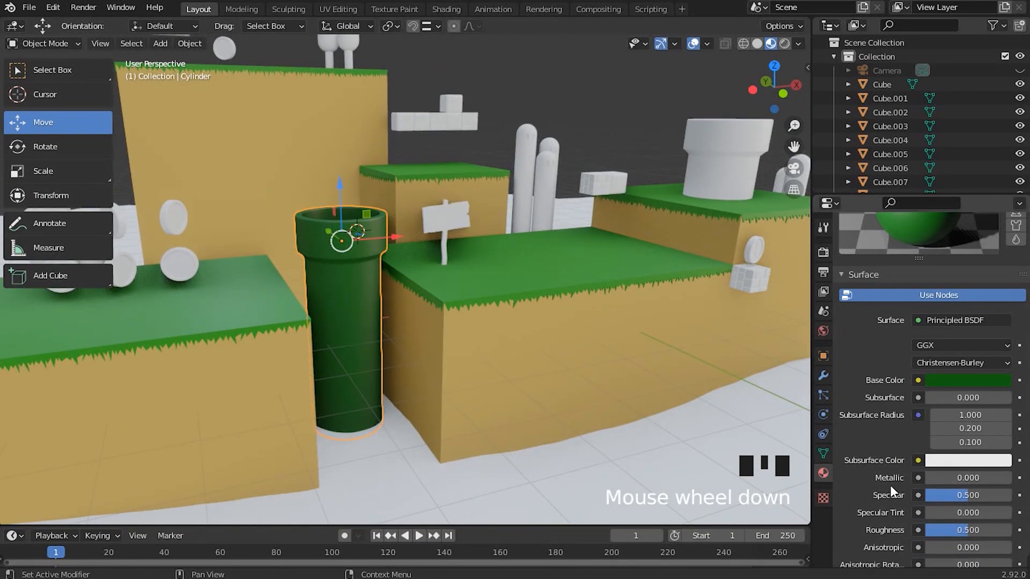
{"action": "left_click_drag", "start_coordinate": [938, 480], "coordinate": [979, 480]}
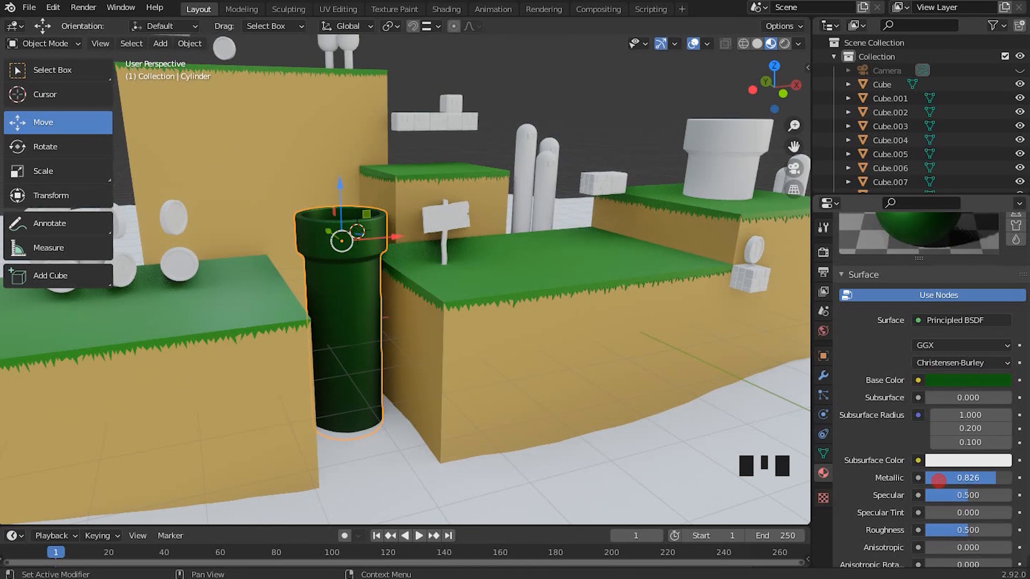
{"action": "scroll", "coordinate": [1001, 402], "scroll_direction": "up", "scroll_amount": 3}
{"action": "scroll", "coordinate": [958, 350], "scroll_direction": "down", "scroll_amount": 2}
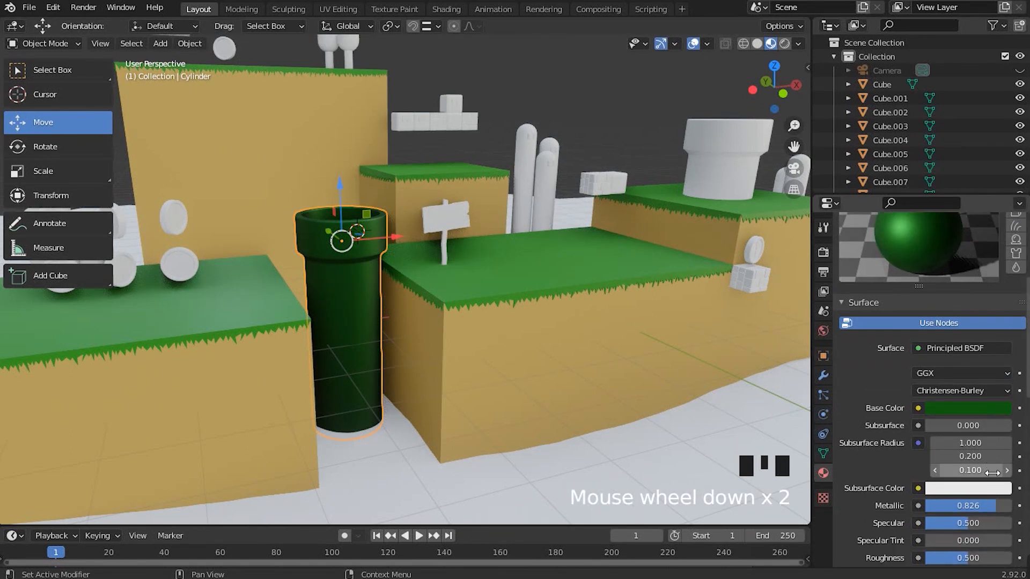
{"action": "left_click_drag", "start_coordinate": [991, 512], "coordinate": [996, 508]}
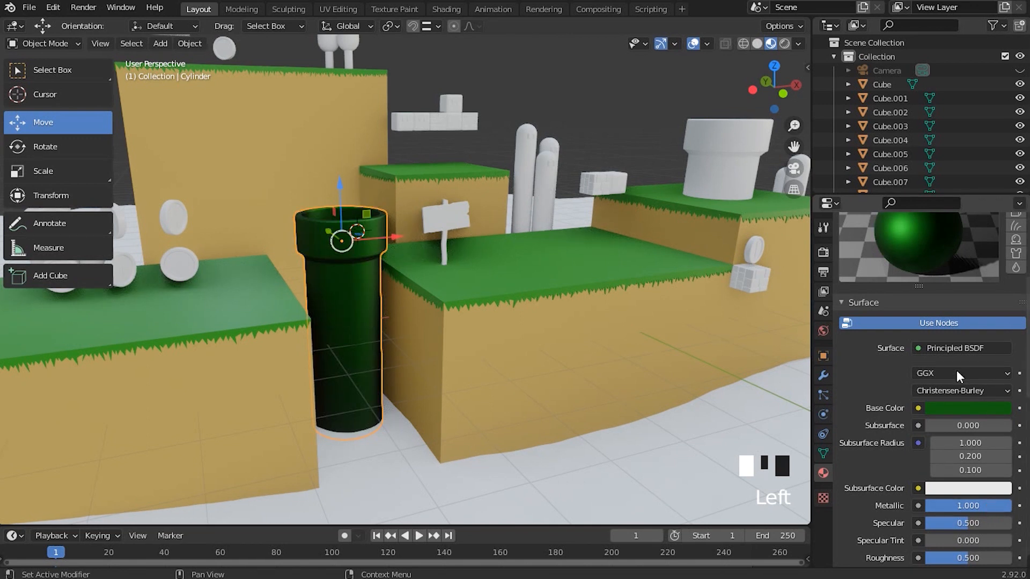
Lower the roughness of the CANO material to 0.384 and check the reflections on the front pipe.
{"action": "scroll", "coordinate": [958, 379], "scroll_direction": "up", "scroll_amount": 3}
{"action": "middle_click_drag", "start_coordinate": [493, 244], "coordinate": [516, 247]}
{"action": "scroll", "coordinate": [530, 288], "scroll_direction": "up", "scroll_amount": 2}
{"action": "middle_click_drag", "start_coordinate": [530, 288], "coordinate": [628, 331], "text": "shift"}
{"action": "scroll", "coordinate": [558, 326], "scroll_direction": "up", "scroll_amount": 1}
{"action": "scroll", "coordinate": [935, 472], "scroll_direction": "down", "scroll_amount": 4}
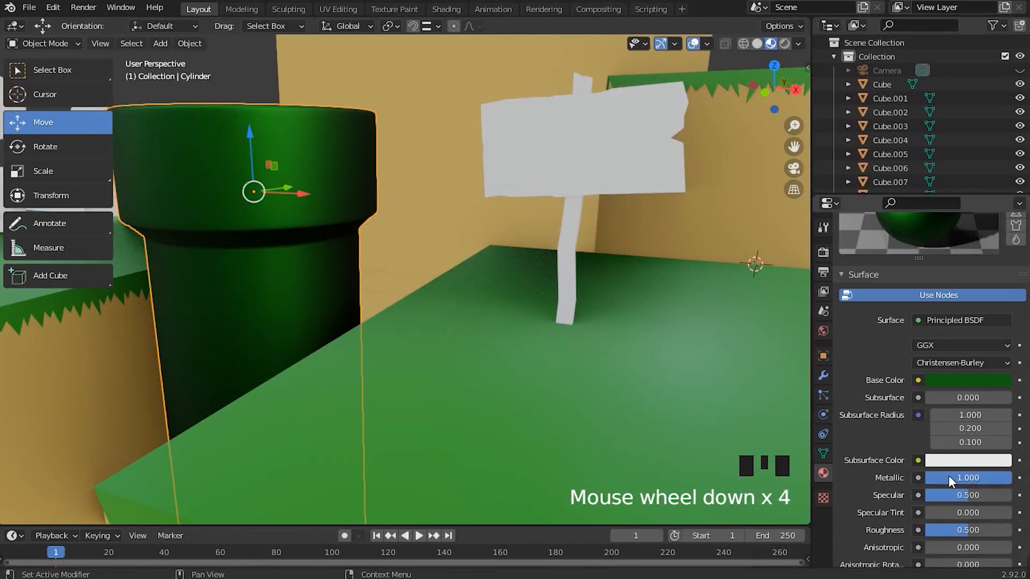
{"action": "mouse_move", "coordinate": [971, 533]}
{"action": "left_mouse_down"}
{"action": "mouse_move", "coordinate": [955, 532]}
{"action": "mouse_move", "coordinate": [970, 531]}
{"action": "left_mouse_up"}
{"action": "middle_click_drag", "start_coordinate": [388, 288], "coordinate": [722, 363]}
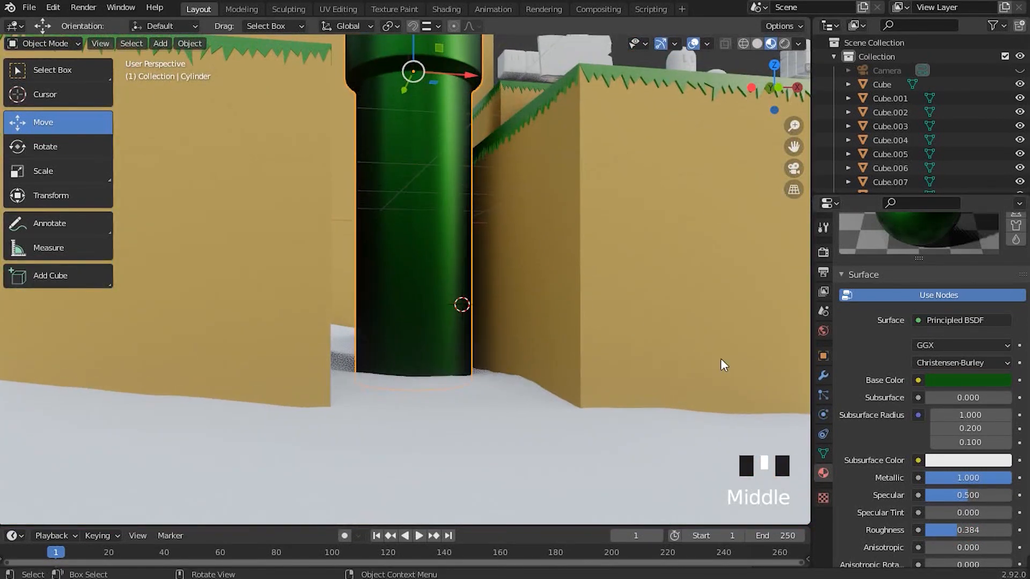
{"action": "scroll", "coordinate": [960, 323], "scroll_direction": "up", "scroll_amount": 3}
{"action": "scroll", "coordinate": [538, 339], "scroll_direction": "down", "scroll_amount": 1}
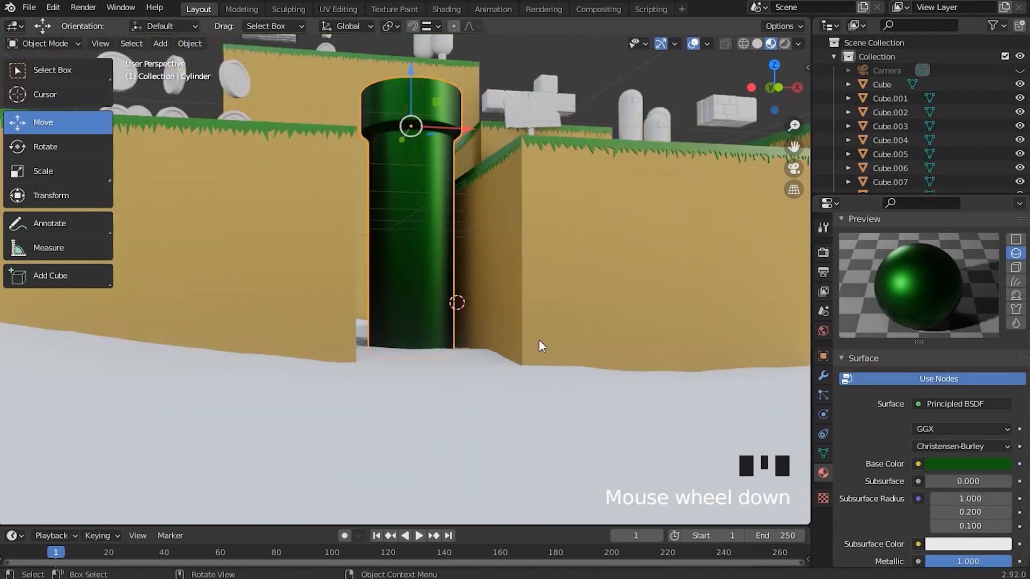
{"action": "middle_click_drag", "start_coordinate": [539, 339], "coordinate": [547, 359]}
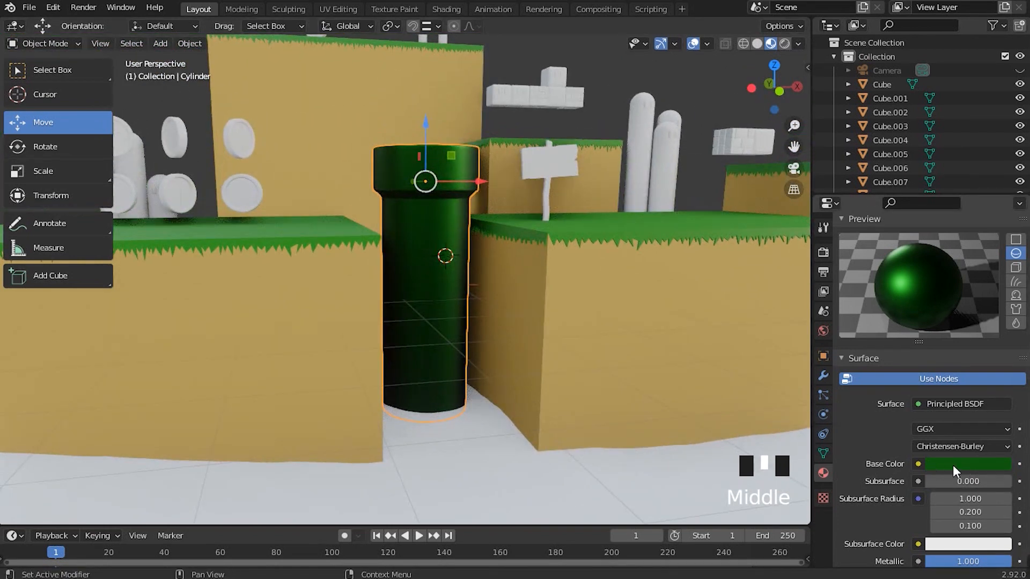
Adjust the CANO base colour to hue 0.334 and saturation 0.911, and brighten it slightly.
{"action": "left_click", "coordinate": [966, 463]}
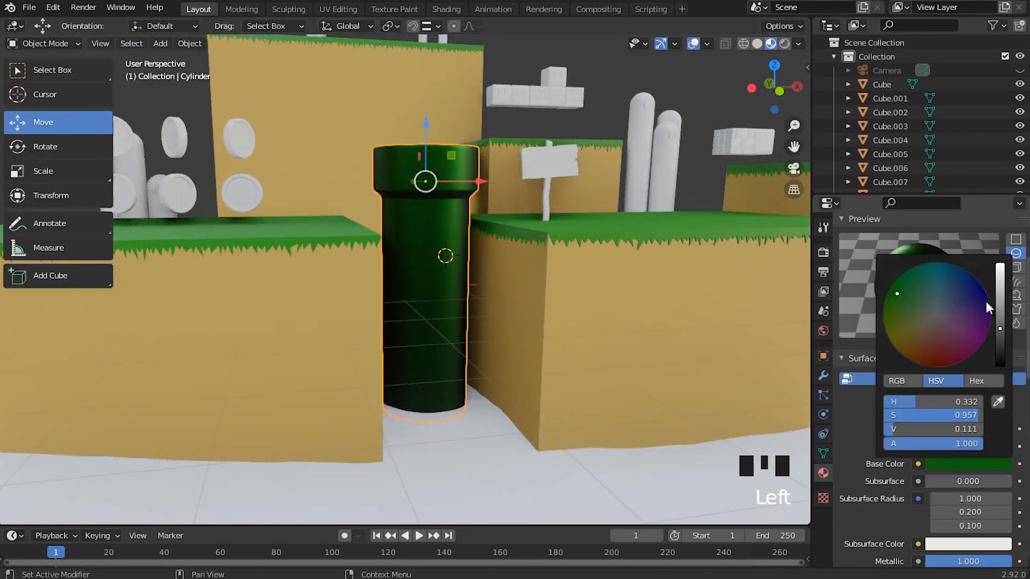
{"action": "left_click_drag", "start_coordinate": [899, 291], "coordinate": [903, 296]}
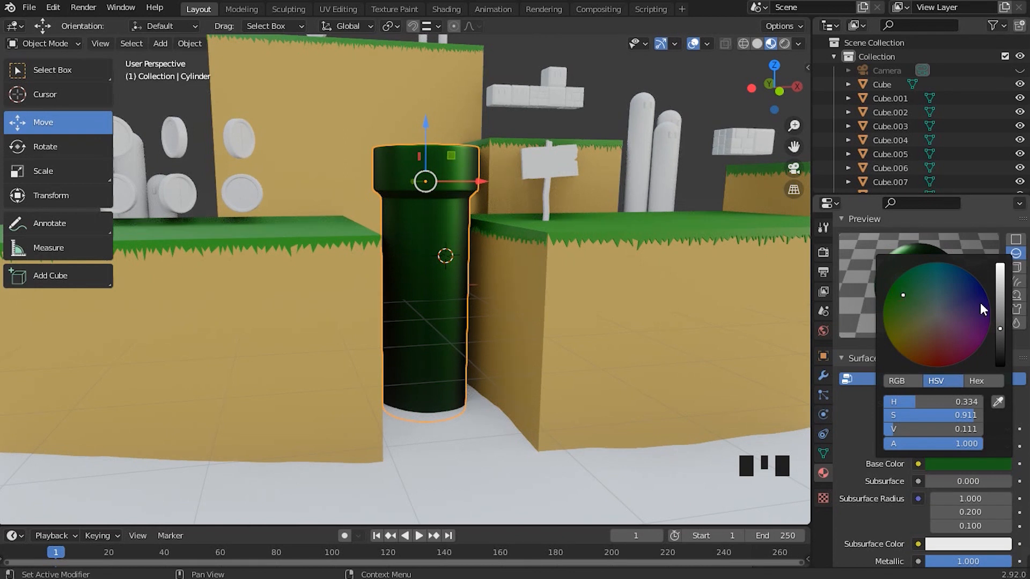
{"action": "left_click_drag", "start_coordinate": [1000, 327], "coordinate": [999, 324]}
{"action": "middle_click_drag", "start_coordinate": [663, 307], "coordinate": [554, 305]}
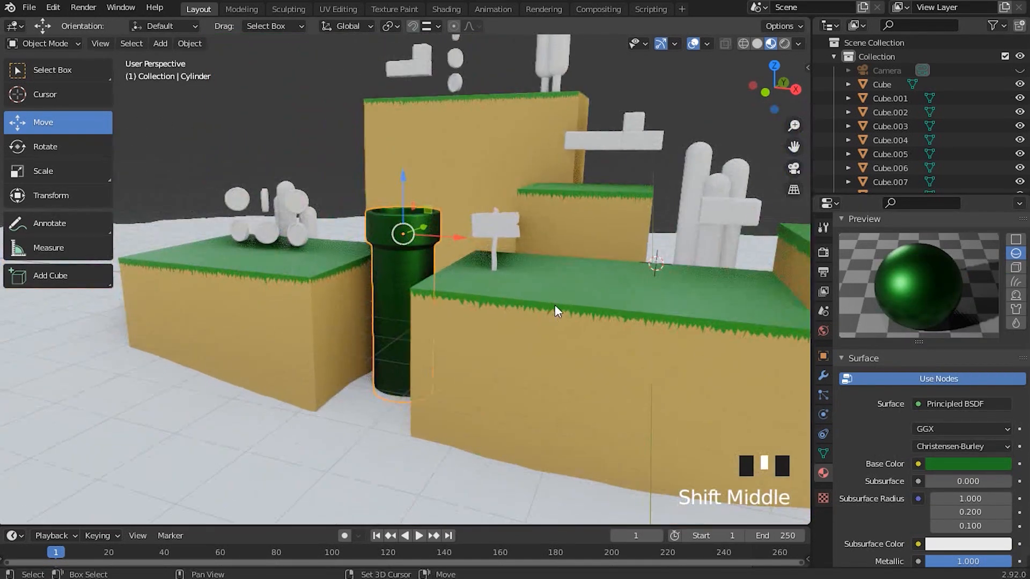
Try a roughness of 0.269 on the CANO material and settle on 0.326.
{"action": "scroll", "coordinate": [593, 303], "scroll_direction": "up", "scroll_amount": 2}
{"action": "scroll", "coordinate": [994, 479], "scroll_direction": "down", "scroll_amount": 2}
{"action": "left_click_drag", "start_coordinate": [961, 558], "coordinate": [952, 559]}
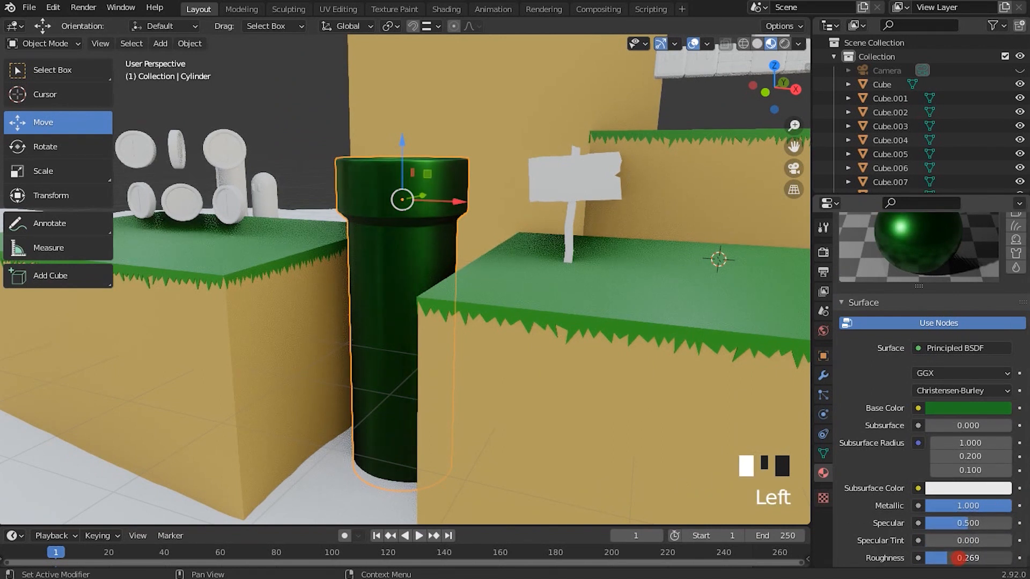
{"action": "middle_click_drag", "start_coordinate": [536, 295], "coordinate": [463, 312]}
{"action": "scroll", "coordinate": [950, 491], "scroll_direction": "down", "scroll_amount": 1}
{"action": "left_click_drag", "start_coordinate": [943, 527], "coordinate": [950, 528]}
{"action": "middle_click_drag", "start_coordinate": [546, 251], "coordinate": [560, 343]}
{"action": "scroll", "coordinate": [552, 349], "scroll_direction": "down", "scroll_amount": 2}
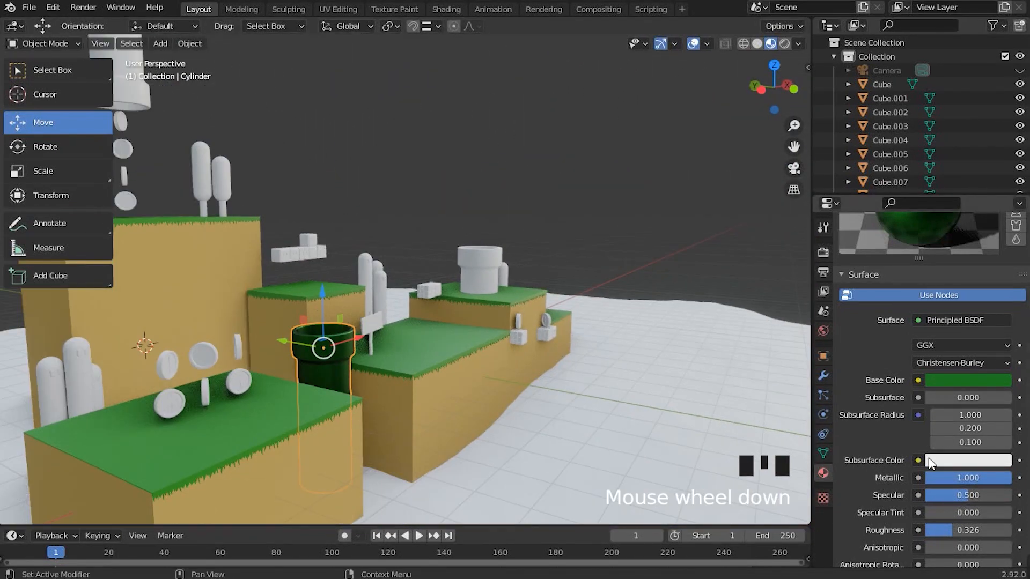
Examine the front green pipe and the two uncoloured pipes around the level.
{"action": "scroll", "coordinate": [929, 458], "scroll_direction": "up", "scroll_amount": 8}
{"action": "scroll", "coordinate": [929, 459], "scroll_direction": "up", "scroll_amount": 4}
{"action": "middle_click_drag", "start_coordinate": [772, 437], "coordinate": [702, 378]}
{"action": "middle_click_drag", "start_coordinate": [657, 347], "coordinate": [548, 344], "text": "shift"}
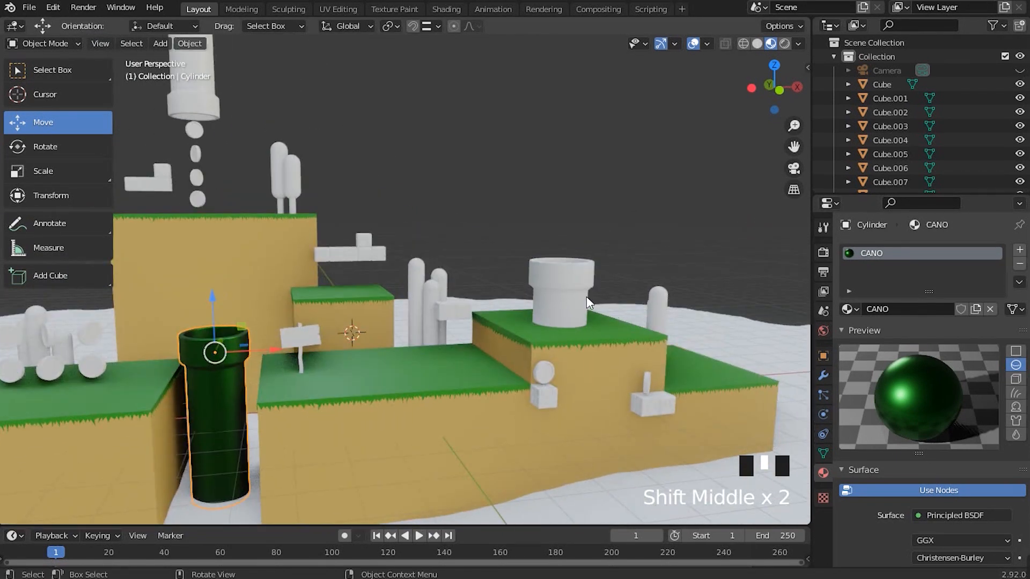
{"action": "left_click", "coordinate": [576, 284]}
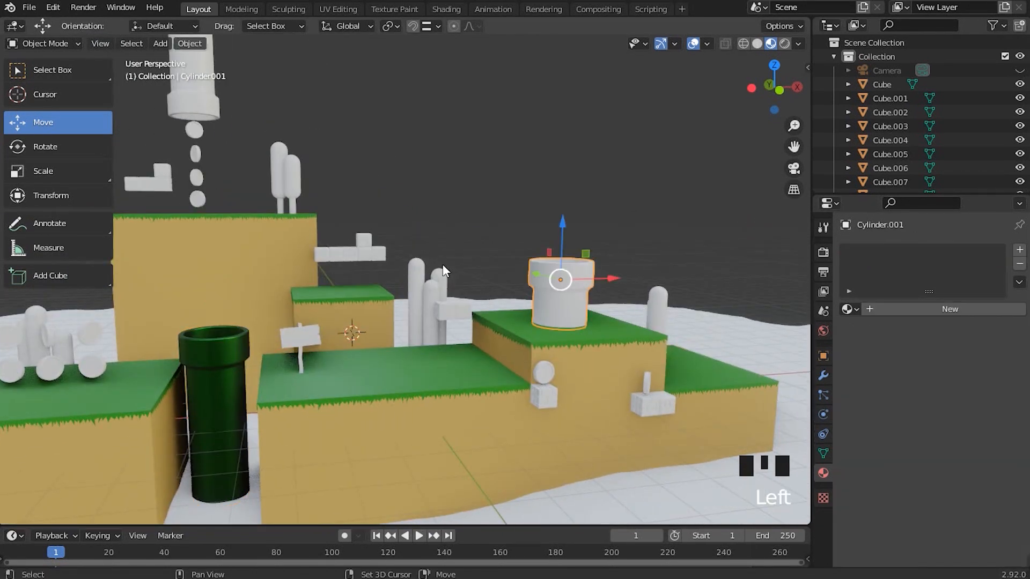
{"action": "middle_click_drag", "start_coordinate": [442, 264], "coordinate": [507, 295], "text": "shift"}
{"action": "left_click", "coordinate": [246, 117]}
{"action": "middle_click_drag", "start_coordinate": [333, 250], "coordinate": [368, 240], "text": "shift"}
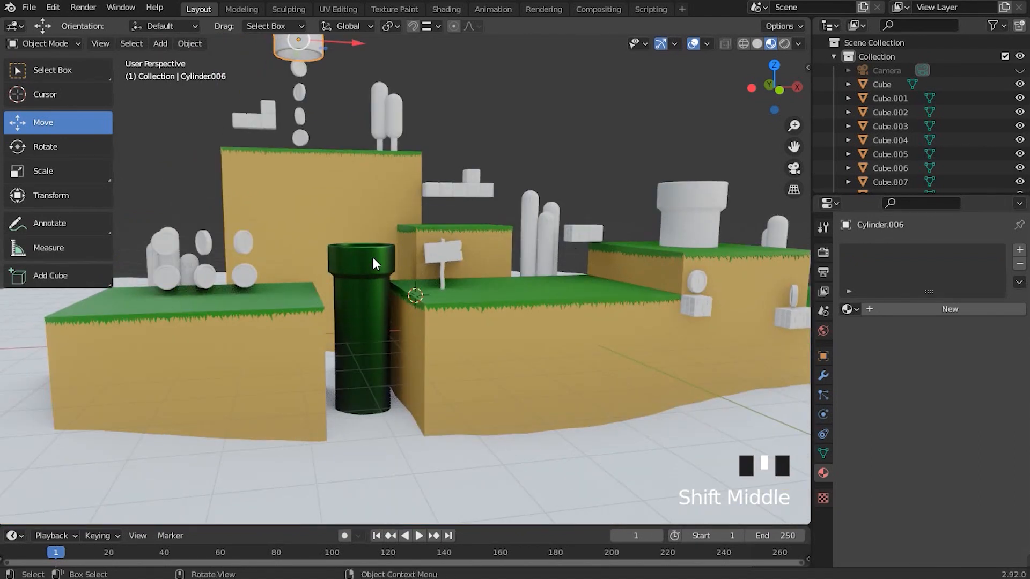
{"action": "scroll", "coordinate": [352, 268], "scroll_direction": "up", "scroll_amount": 2}
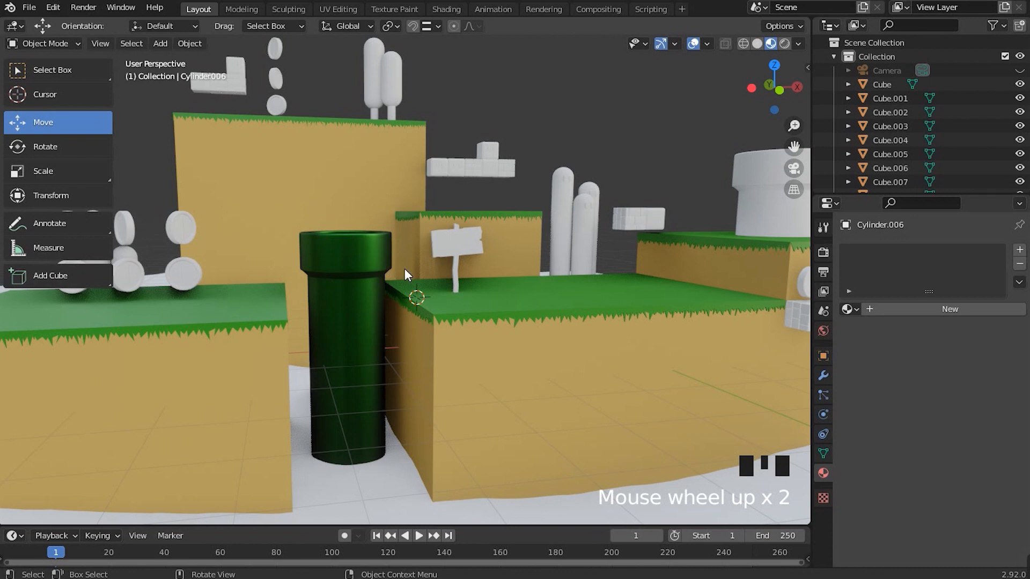
{"action": "scroll", "coordinate": [473, 282], "scroll_direction": "down", "scroll_amount": 2}
{"action": "middle_click_drag", "start_coordinate": [476, 287], "coordinate": [501, 328], "text": "shift"}
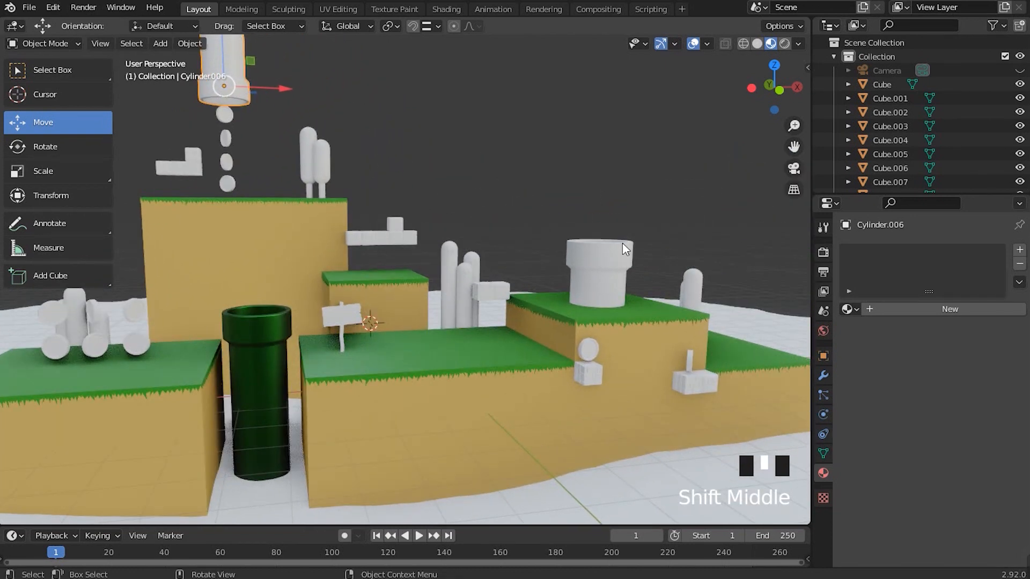
Assign the existing CANO material to the short pipe on the raised grass block.
{"action": "left_click", "coordinate": [600, 279]}
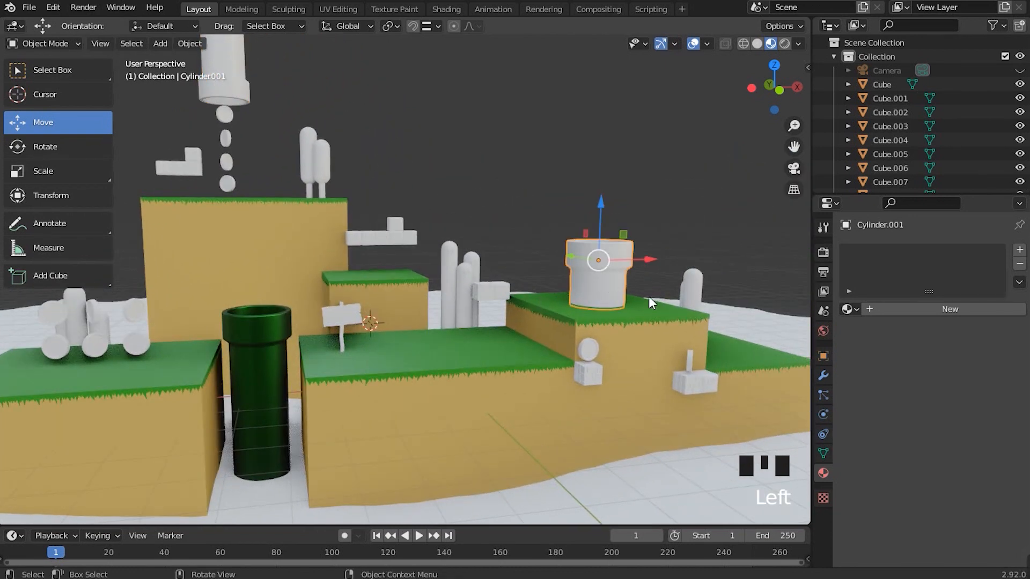
{"action": "left_click", "coordinate": [946, 310]}
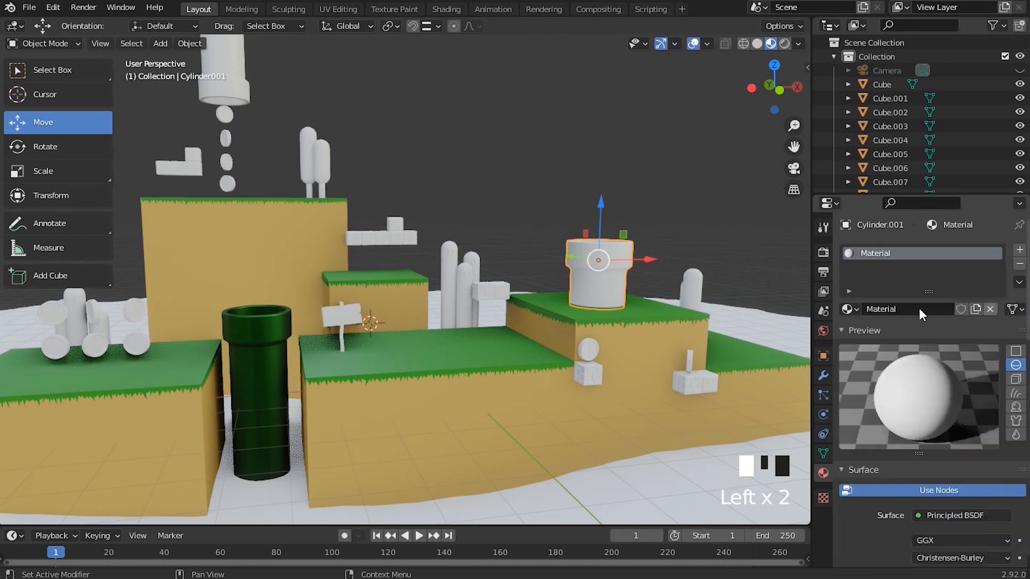
{"action": "left_click", "coordinate": [1019, 264]}
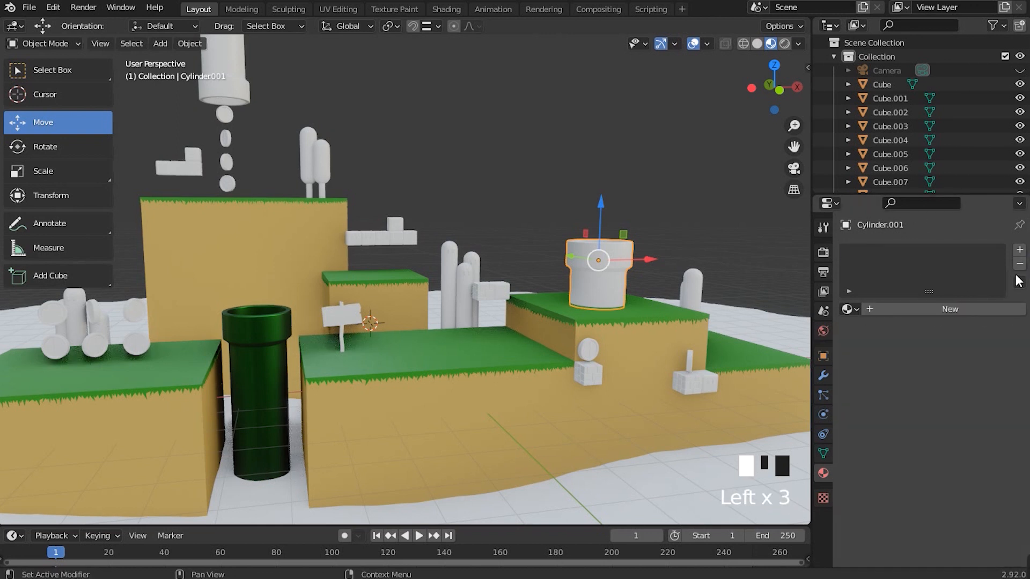
{"action": "left_click", "coordinate": [857, 309]}
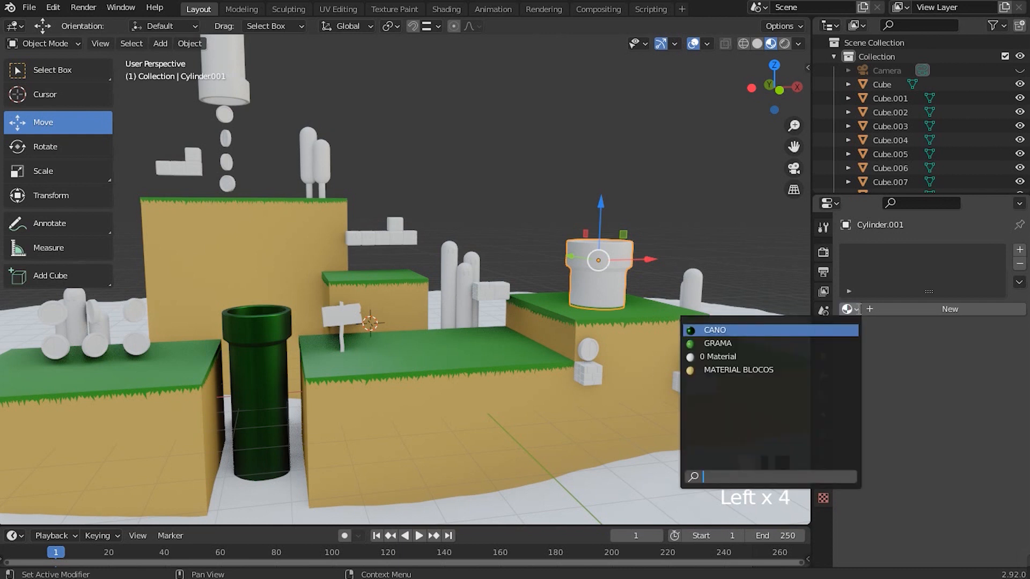
{"action": "left_click", "coordinate": [709, 329]}
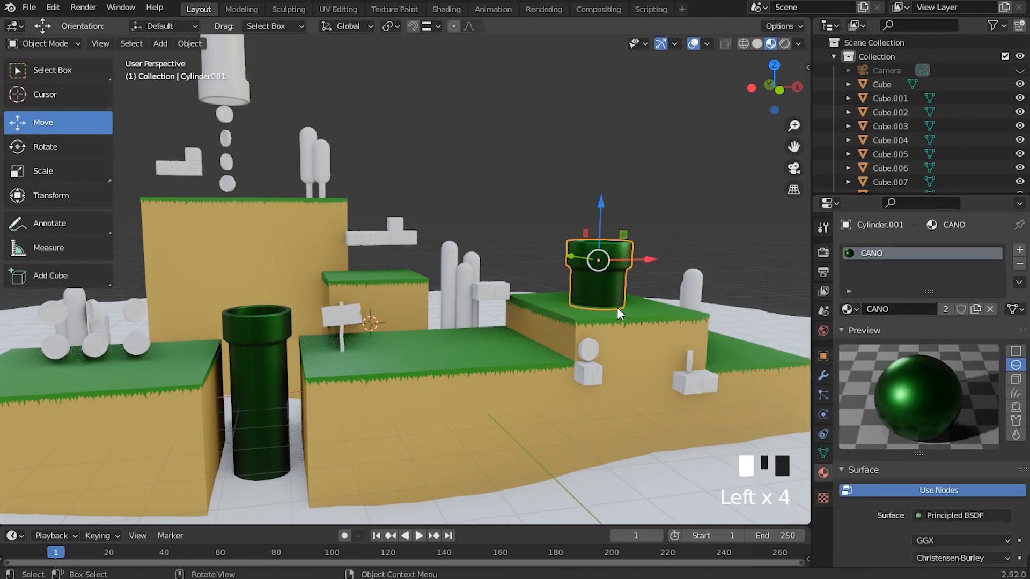
Assign the existing CANO material to the upside-down pipe floating above the tallest block.
{"action": "middle_click_drag", "start_coordinate": [617, 307], "coordinate": [721, 415]}
{"action": "middle_click_drag", "start_coordinate": [561, 309], "coordinate": [557, 403], "text": "shift"}
{"action": "left_click", "coordinate": [395, 136]}
{"action": "left_click", "coordinate": [395, 142]}
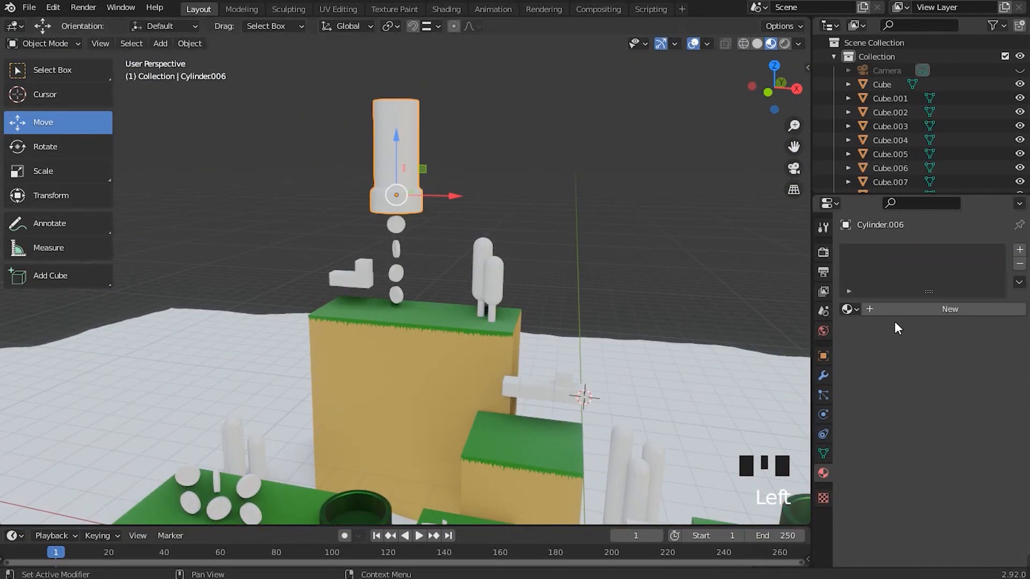
{"action": "left_click", "coordinate": [853, 309]}
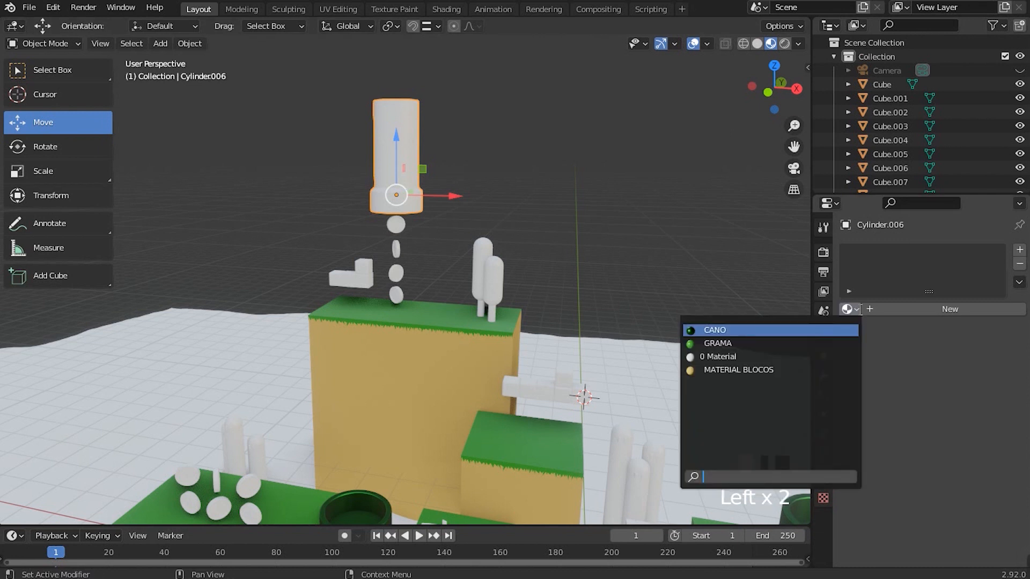
{"action": "left_click", "coordinate": [715, 329]}
Deselect the floating pipe and save the file.
{"action": "scroll", "coordinate": [475, 226], "scroll_direction": "down", "scroll_amount": 2}
{"action": "middle_click_drag", "start_coordinate": [475, 227], "coordinate": [546, 371], "text": "shift"}
{"action": "left_click", "coordinate": [510, 177]}
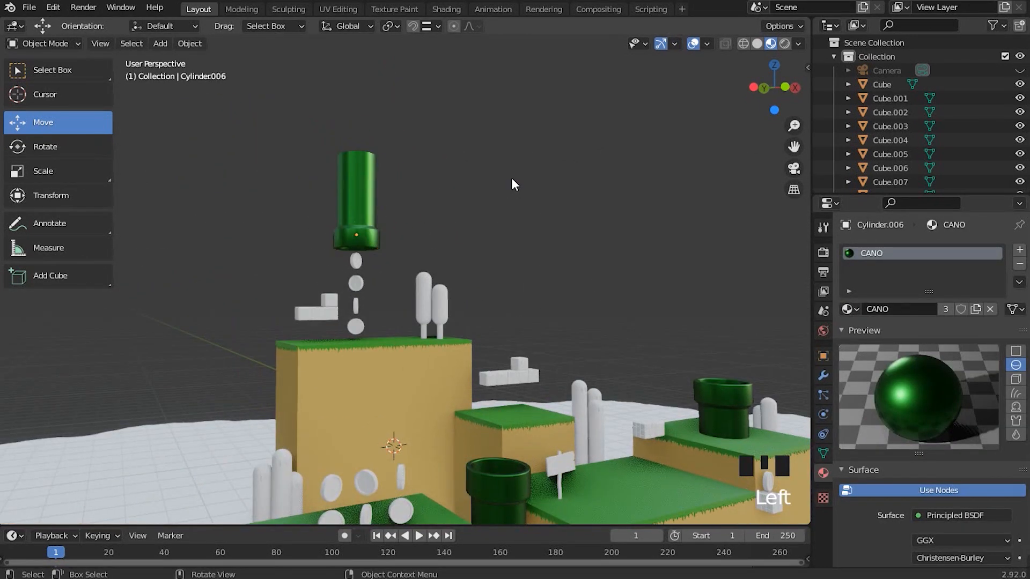
{"action": "scroll", "coordinate": [543, 334], "scroll_direction": "down", "scroll_amount": 2}
{"action": "middle_click_drag", "start_coordinate": [543, 331], "coordinate": [603, 336]}
{"action": "key", "text": "ctrl+s"}
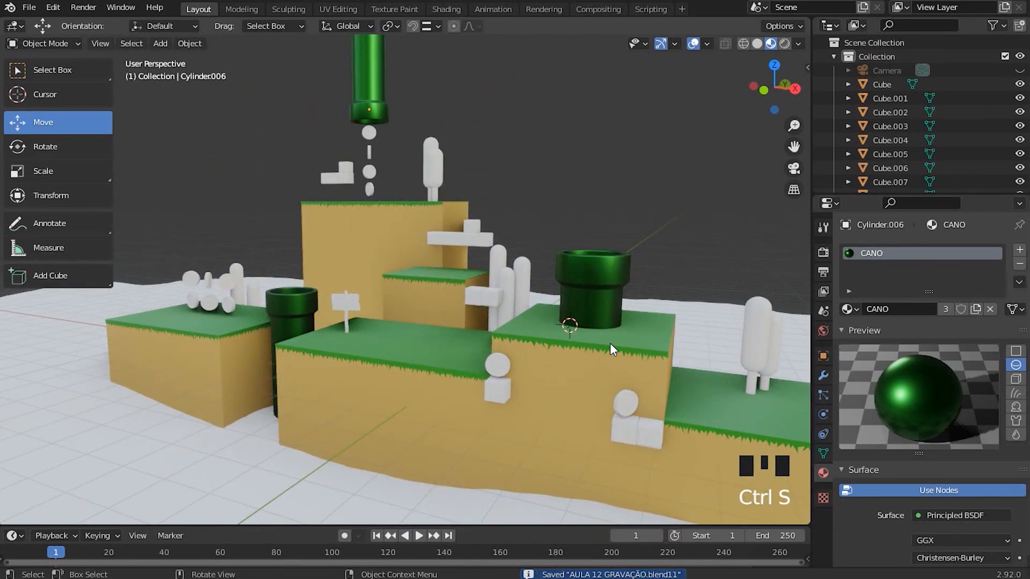
Examine the whole level and the coins above the front grass block.
{"action": "middle_click_drag", "start_coordinate": [593, 355], "coordinate": [558, 372], "text": "shift"}
{"action": "scroll", "coordinate": [541, 335], "scroll_direction": "up", "scroll_amount": 1, "text": "shift"}
{"action": "scroll", "coordinate": [541, 336], "scroll_direction": "down", "scroll_amount": 2}
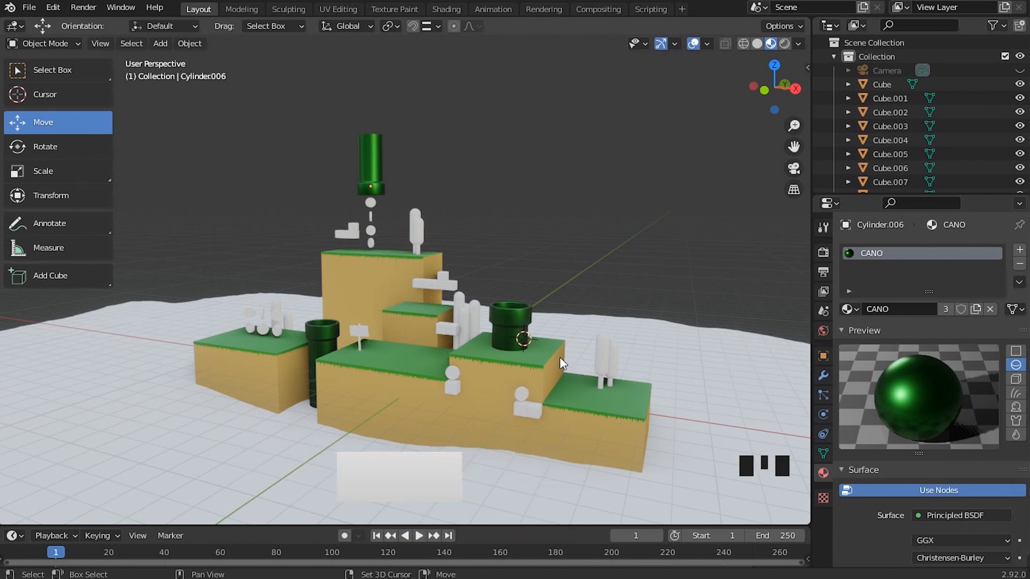
{"action": "middle_click_drag", "start_coordinate": [545, 382], "coordinate": [552, 413]}
{"action": "scroll", "coordinate": [534, 402], "scroll_direction": "up", "scroll_amount": 2}
{"action": "scroll", "coordinate": [458, 385], "scroll_direction": "up", "scroll_amount": 1}
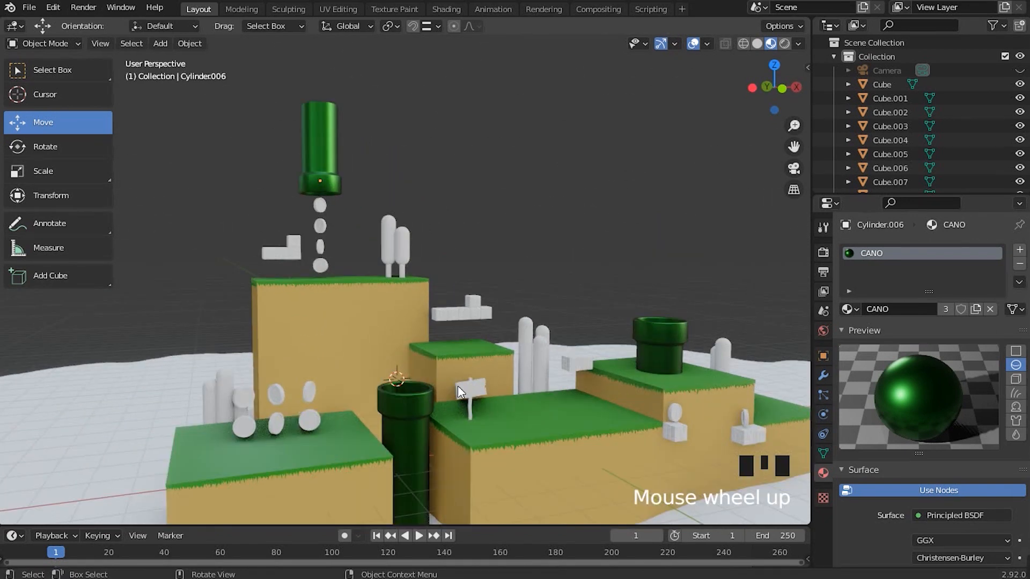
{"action": "middle_click_drag", "start_coordinate": [458, 385], "coordinate": [496, 301], "text": "shift"}
{"action": "scroll", "coordinate": [496, 338], "scroll_direction": "up", "scroll_amount": 2}
{"action": "middle_click_drag", "start_coordinate": [497, 338], "coordinate": [578, 331], "text": "shift"}
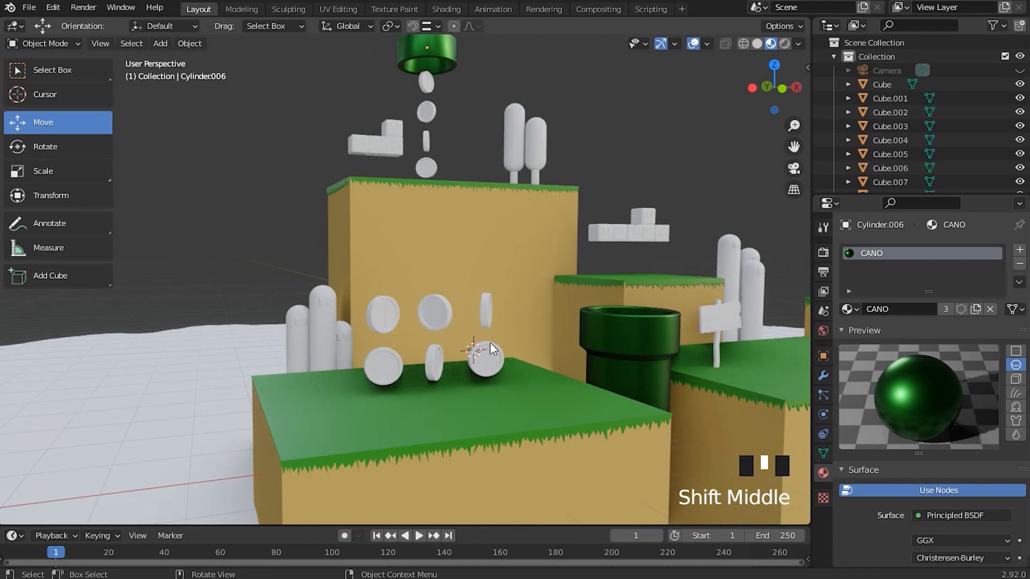
{"action": "middle_click_drag", "start_coordinate": [490, 343], "coordinate": [536, 320], "text": "shift"}
{"action": "scroll", "coordinate": [477, 338], "scroll_direction": "up", "scroll_amount": 2}
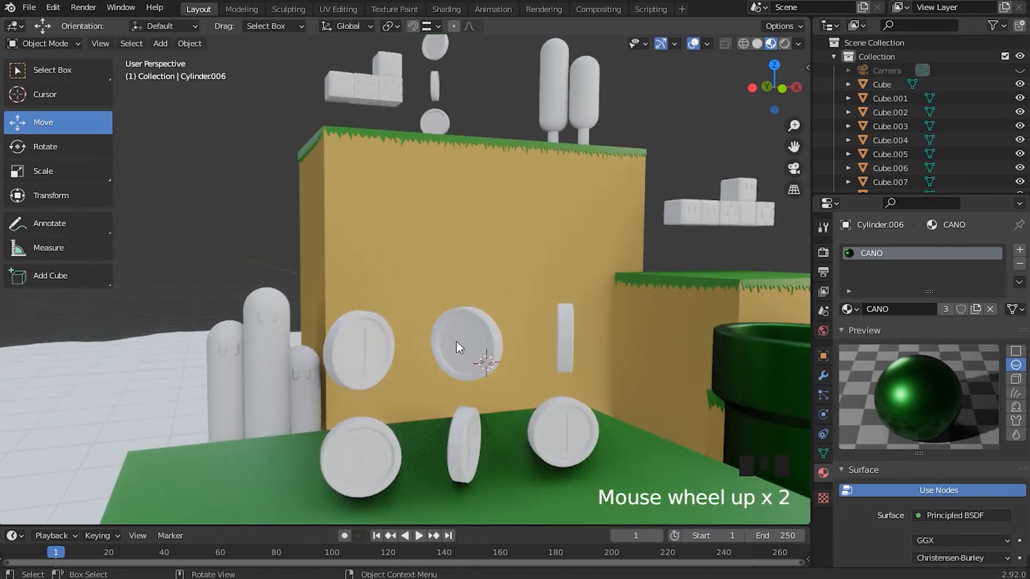
{"action": "scroll", "coordinate": [457, 344], "scroll_direction": "down", "scroll_amount": 2}
{"action": "middle_click_drag", "start_coordinate": [471, 347], "coordinate": [348, 313], "text": "shift"}
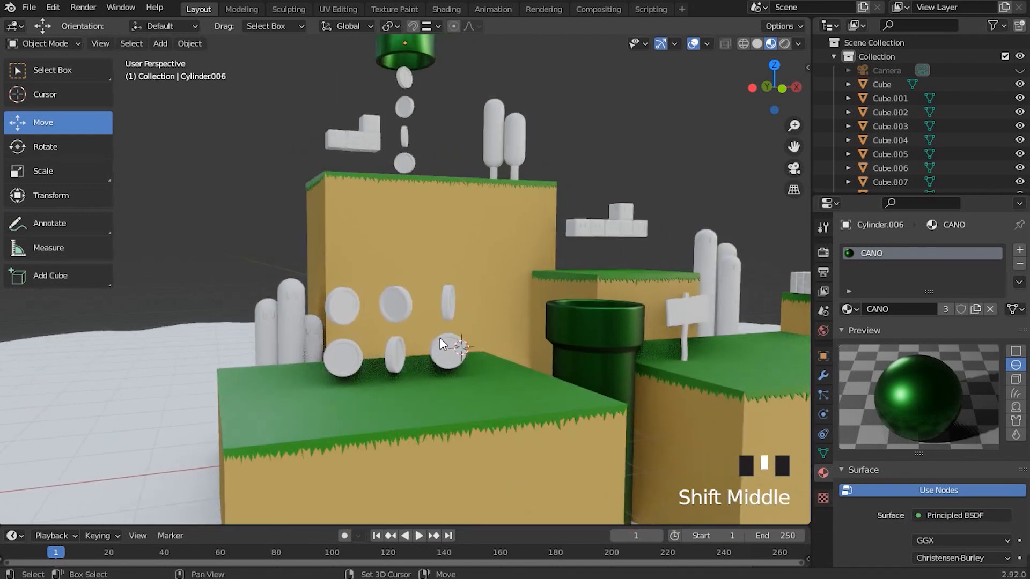
Select all six coins above the front grass block together.
{"action": "left_click", "coordinate": [349, 314]}
{"action": "scroll", "coordinate": [373, 313], "scroll_direction": "up", "scroll_amount": 2}
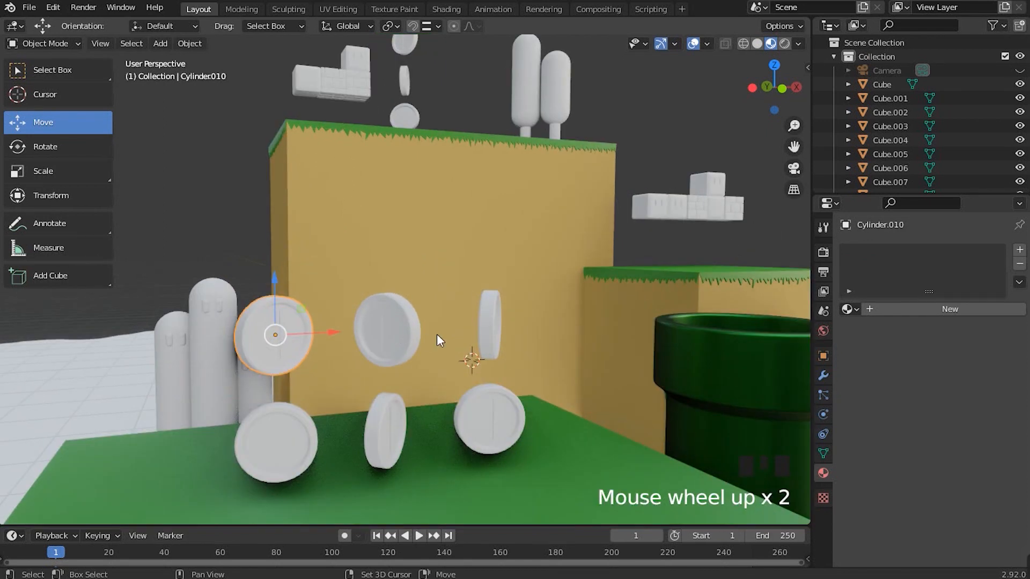
{"action": "left_click", "coordinate": [398, 324], "text": "shift"}
{"action": "left_click", "coordinate": [494, 316], "text": "shift"}
{"action": "left_click", "coordinate": [500, 411], "text": "shift"}
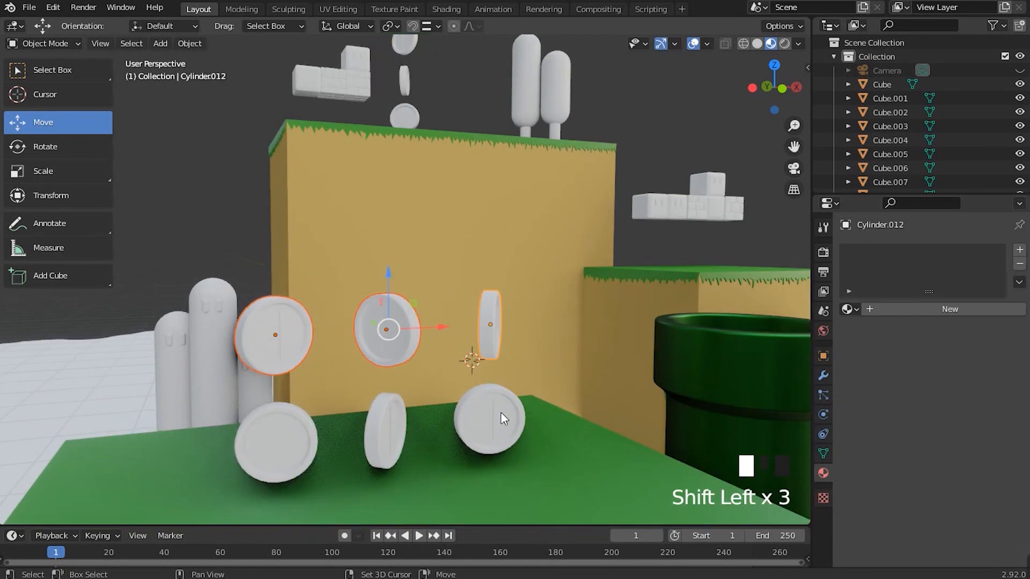
{"action": "left_click", "coordinate": [403, 431], "text": "shift"}
{"action": "left_click", "coordinate": [276, 445], "text": "shift"}
Extend the selection to the four coins beneath the floating upside-down pipe.
{"action": "middle_click_drag", "start_coordinate": [416, 221], "coordinate": [451, 371], "text": "shift"}
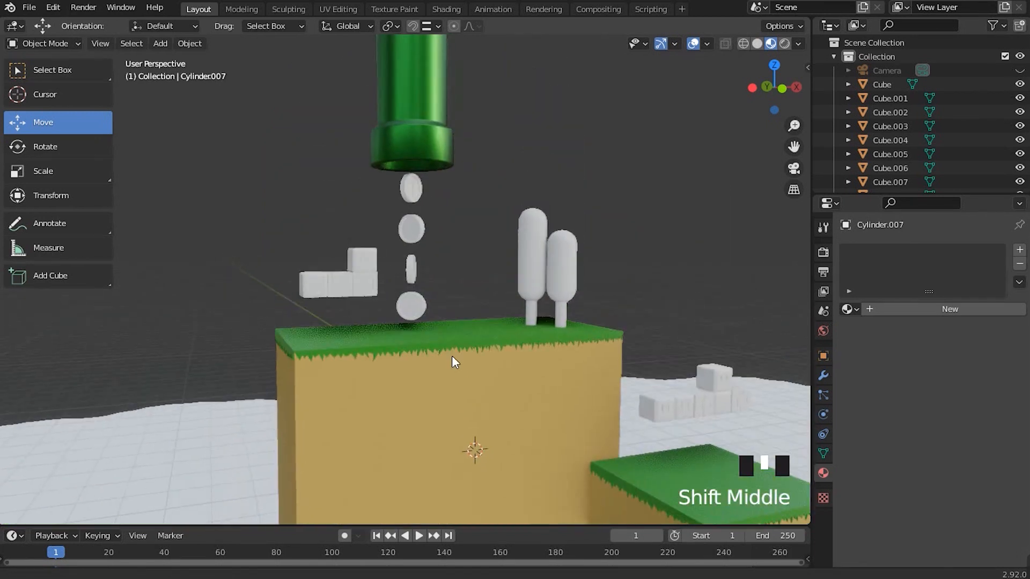
{"action": "left_click", "coordinate": [418, 194], "text": "shift"}
{"action": "left_click", "coordinate": [418, 228], "text": "shift"}
{"action": "left_click", "coordinate": [412, 270], "text": "shift"}
{"action": "left_click", "coordinate": [416, 313], "text": "shift"}
Add the two coins above the small brick blocks to the selection and join all selected coins into one object.
{"action": "middle_click_drag", "start_coordinate": [606, 338], "coordinate": [268, 191], "text": "shift"}
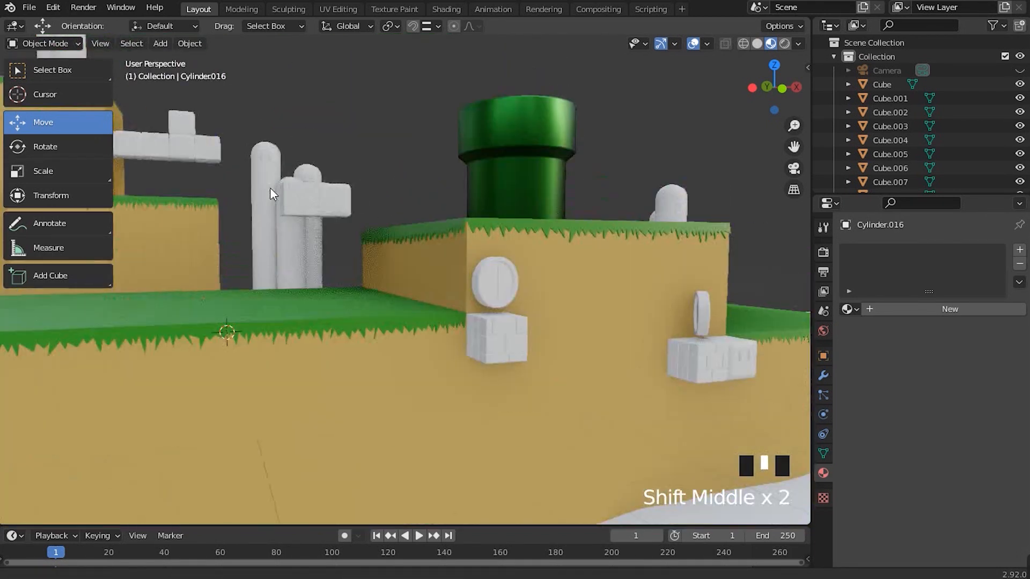
{"action": "left_click", "coordinate": [501, 284], "text": "shift"}
{"action": "left_click", "coordinate": [702, 311], "text": "shift"}
{"action": "scroll", "coordinate": [706, 308], "scroll_direction": "down", "scroll_amount": 5}
{"action": "middle_click_drag", "start_coordinate": [572, 301], "coordinate": [403, 360]}
{"action": "scroll", "coordinate": [525, 328], "scroll_direction": "up", "scroll_amount": 4}
{"action": "middle_click_drag", "start_coordinate": [526, 328], "coordinate": [591, 334], "text": "shift"}
{"action": "scroll", "coordinate": [602, 329], "scroll_direction": "down", "scroll_amount": 2}
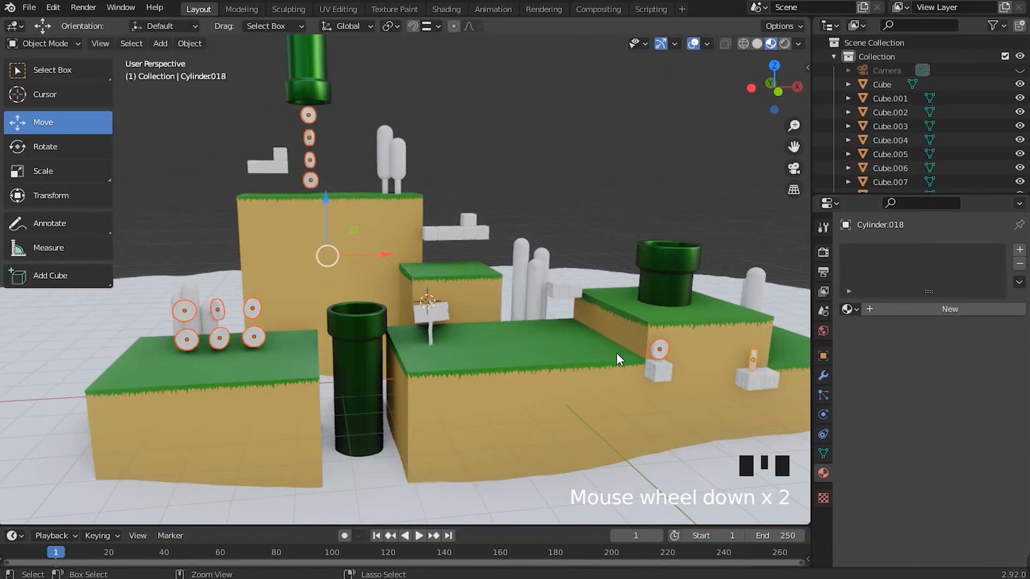
{"action": "key", "text": "ctrl+j"}
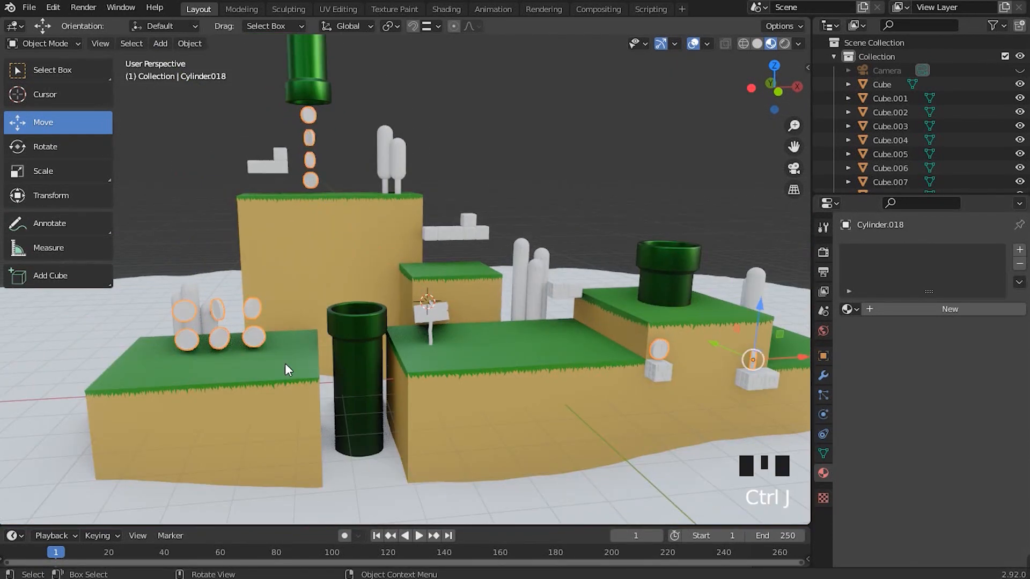
Set the origin of the joined coins to their geometry.
{"action": "right_click", "coordinate": [310, 180]}
{"action": "mouse_move", "coordinate": [307, 179]}
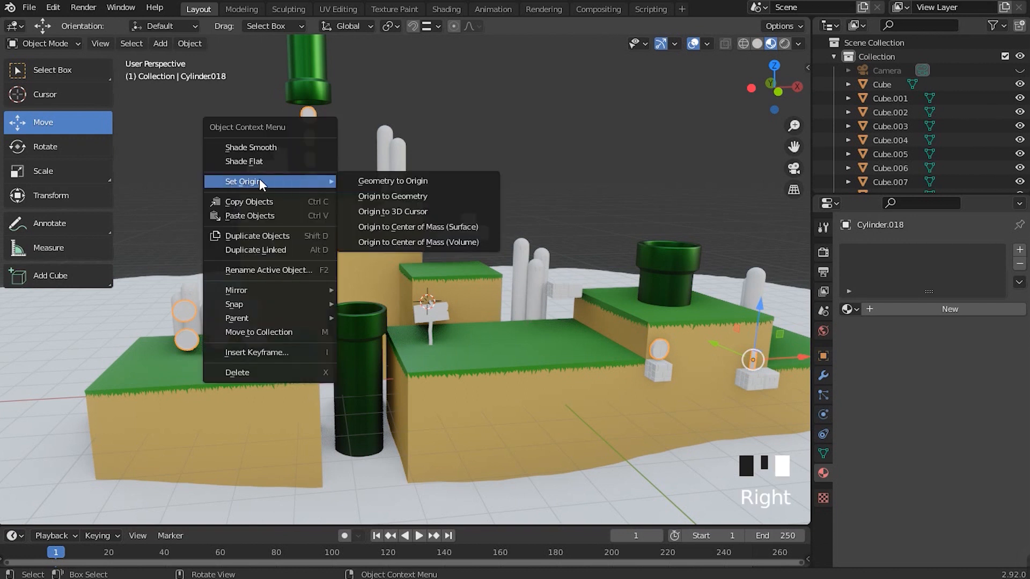
{"action": "left_click", "coordinate": [381, 195]}
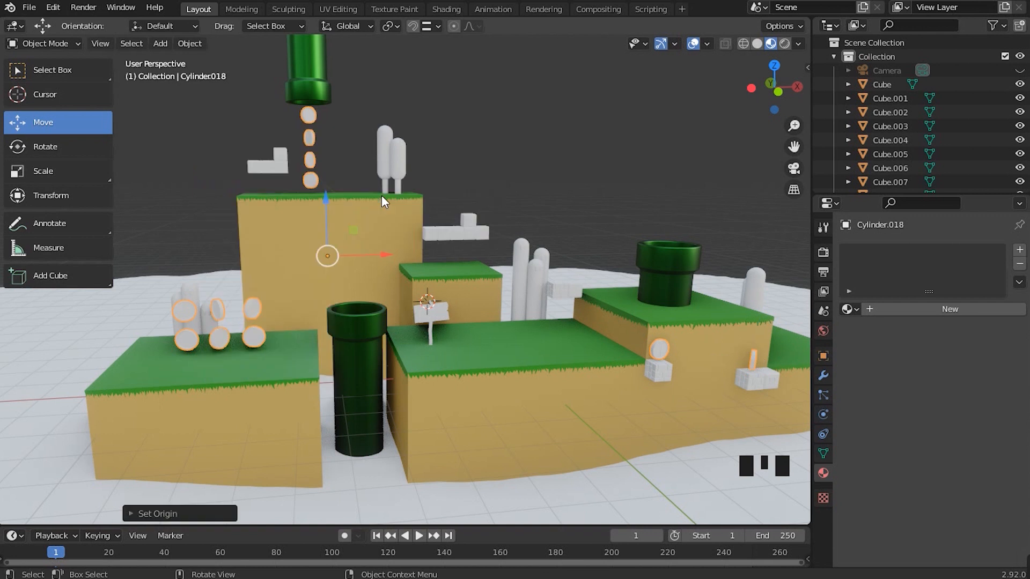
{"action": "middle_click_drag", "start_coordinate": [464, 265], "coordinate": [308, 253]}
{"action": "middle_click_drag", "start_coordinate": [358, 284], "coordinate": [424, 276]}
{"action": "left_click_drag", "start_coordinate": [382, 231], "coordinate": [438, 199]}
{"action": "right_click", "coordinate": [438, 200]}
Create a new material on the joined coins and name it MOEDAS.
{"action": "middle_click_drag", "start_coordinate": [439, 202], "coordinate": [568, 277]}
{"action": "scroll", "coordinate": [413, 317], "scroll_direction": "up", "scroll_amount": 2}
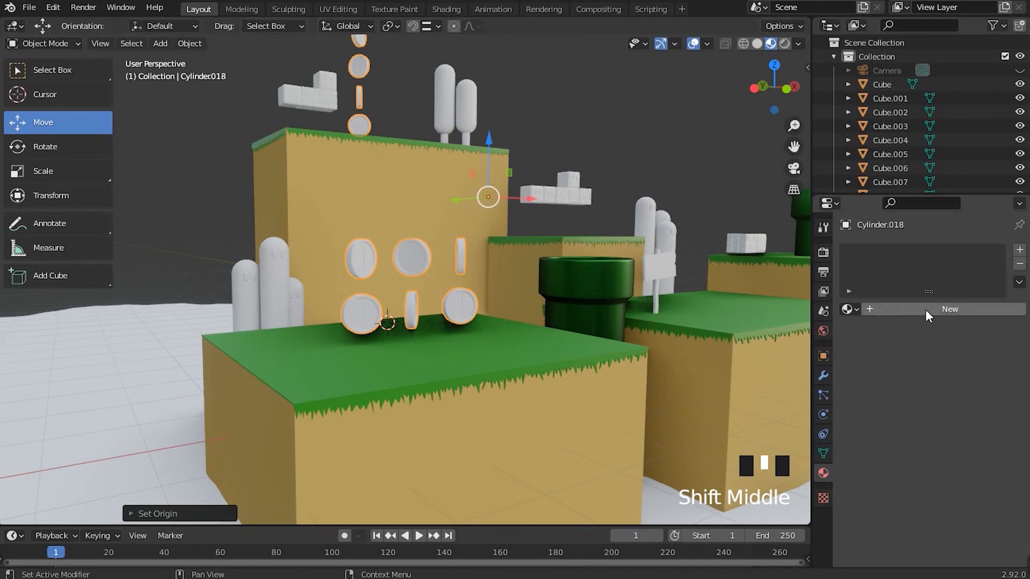
{"action": "left_click", "coordinate": [965, 310]}
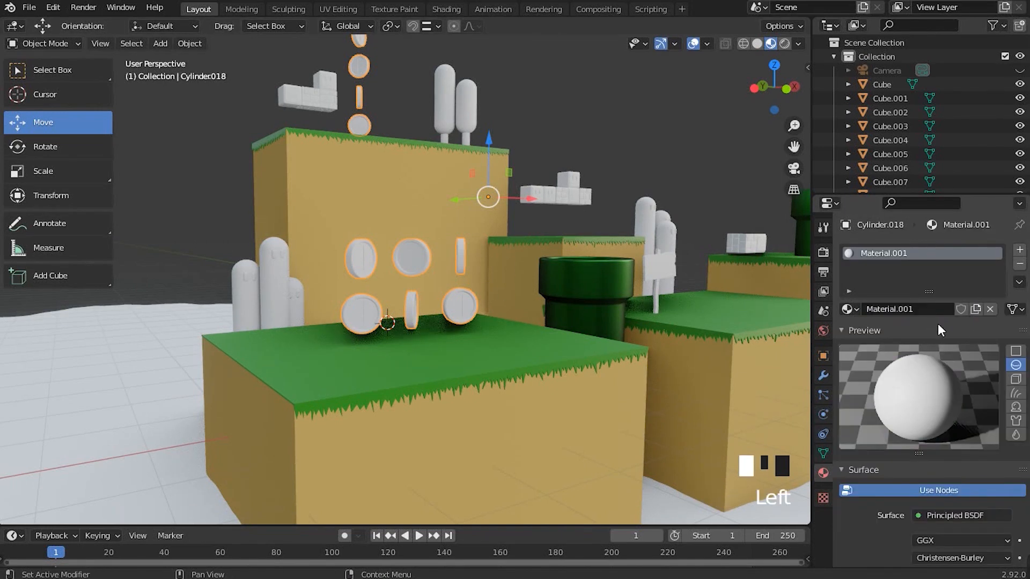
{"action": "scroll", "coordinate": [932, 330], "scroll_direction": "down", "scroll_amount": 4}
{"action": "scroll", "coordinate": [892, 254], "scroll_direction": "up", "scroll_amount": 4}
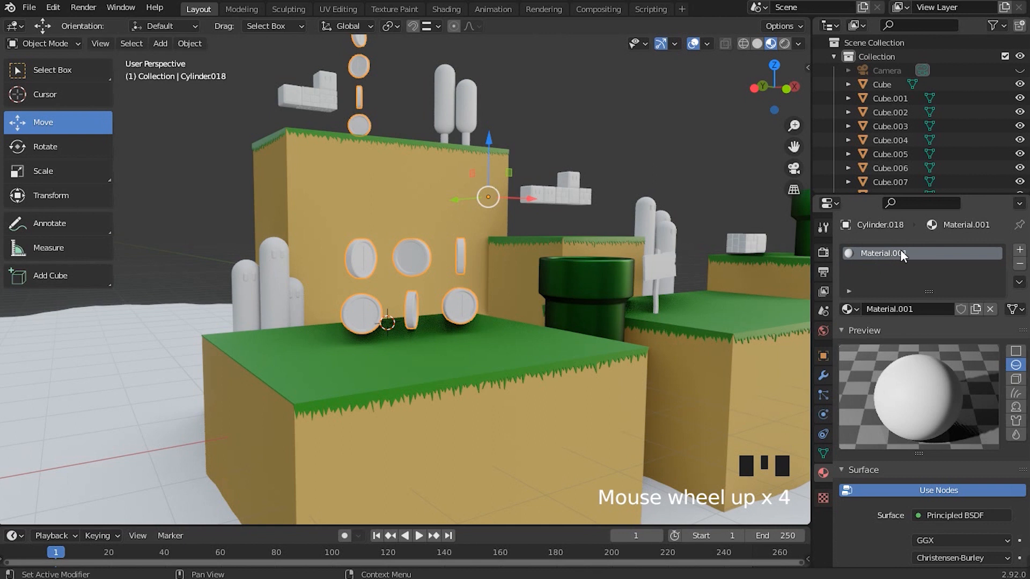
{"action": "double_click", "coordinate": [897, 252]}
{"action": "type", "text": "MO"}
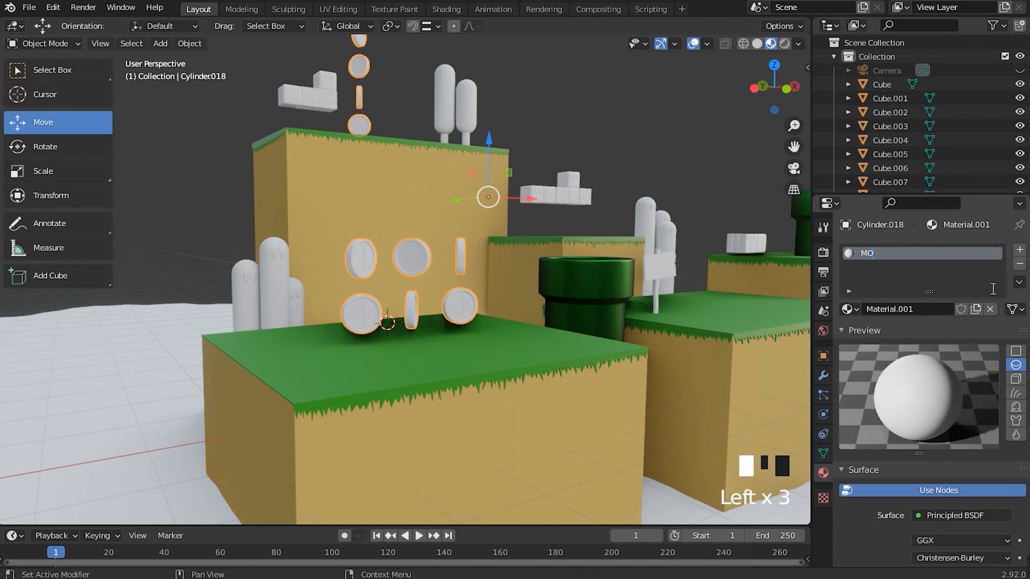
{"action": "type", "text": "EDAS"}
{"action": "key", "text": "Return"}
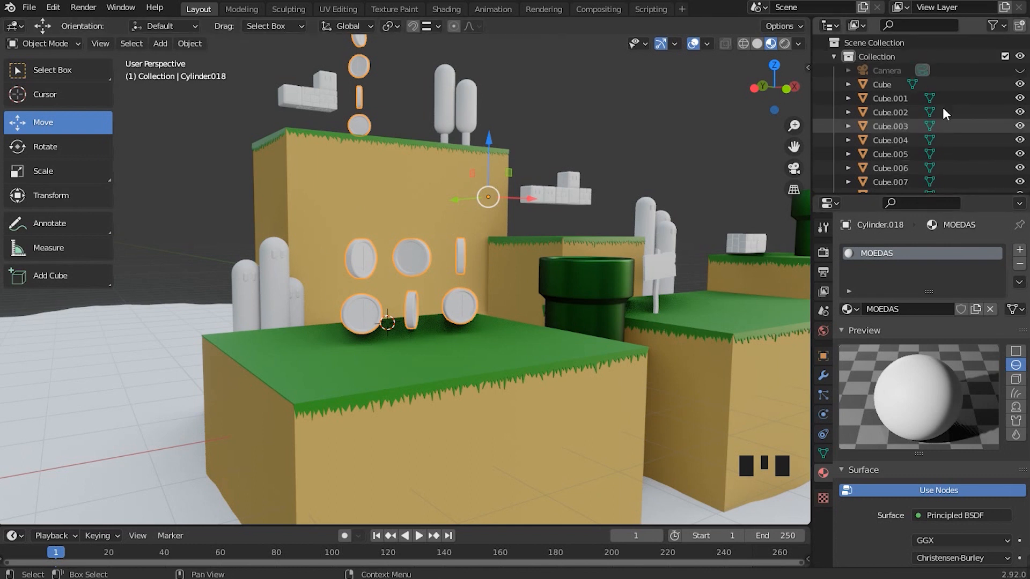
Set the MOEDAS base colour to orange, with hue about 0.079, saturation 0.939 and value 0.800.
{"action": "middle_click_drag", "start_coordinate": [445, 251], "coordinate": [346, 245], "text": "shift"}
{"action": "middle_click_drag", "start_coordinate": [794, 296], "coordinate": [239, 263], "text": "shift"}
{"action": "scroll", "coordinate": [498, 307], "scroll_direction": "down", "scroll_amount": 2}
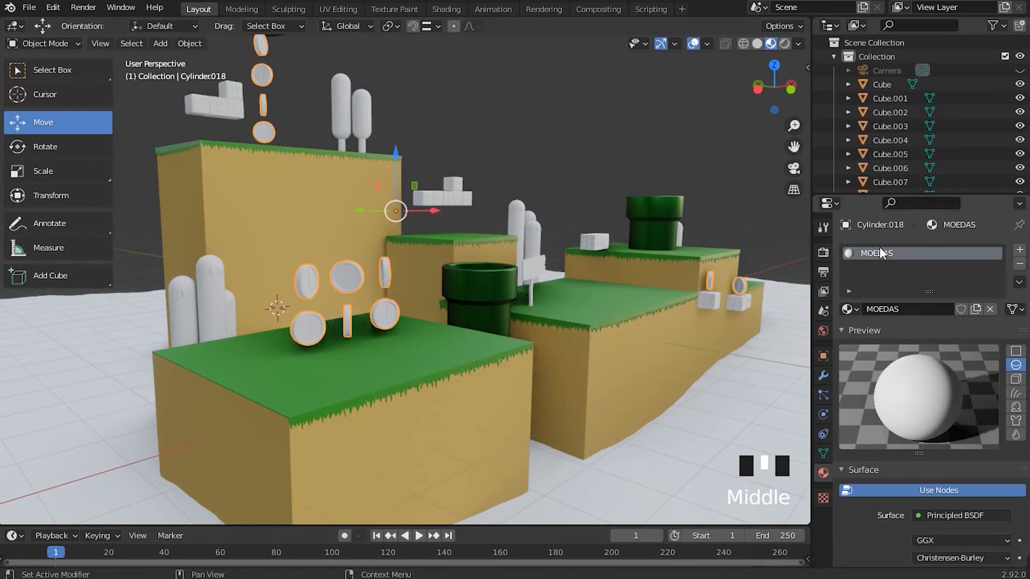
{"action": "scroll", "coordinate": [974, 347], "scroll_direction": "down", "scroll_amount": 4}
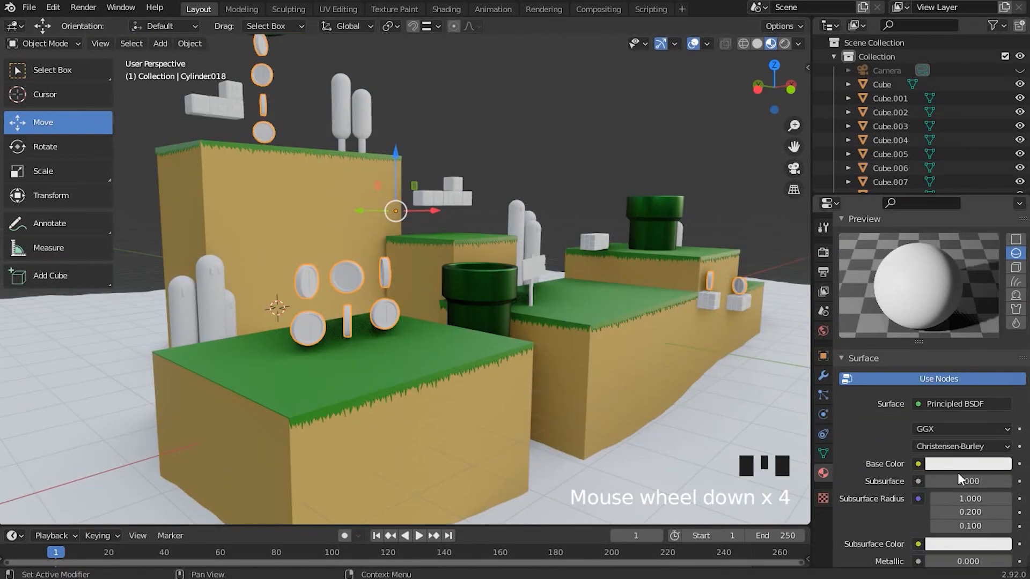
{"action": "left_click", "coordinate": [979, 464]}
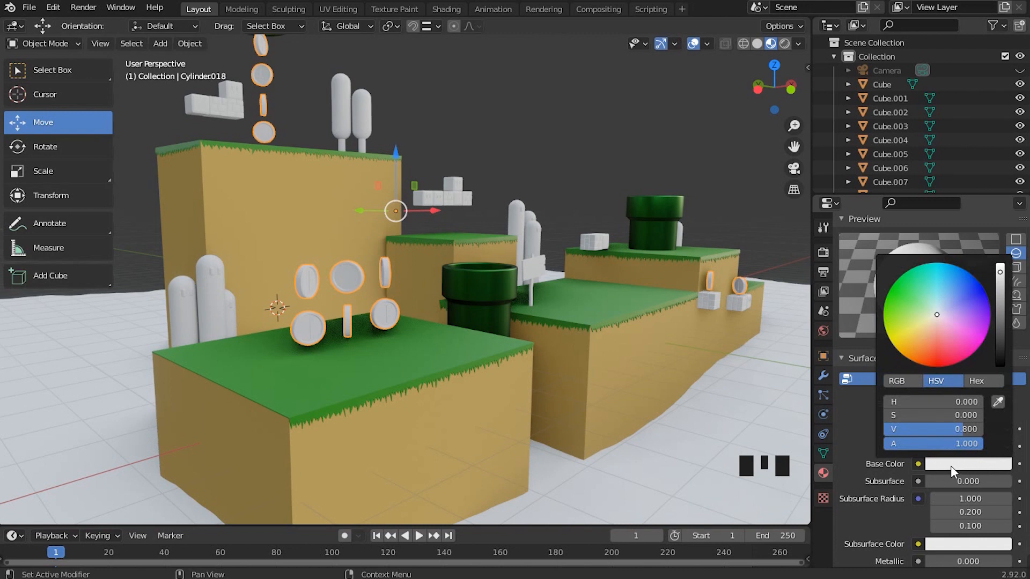
{"action": "mouse_move", "coordinate": [934, 322]}
{"action": "left_mouse_down"}
{"action": "mouse_move", "coordinate": [909, 337]}
{"action": "mouse_move", "coordinate": [914, 345]}
{"action": "left_mouse_up"}
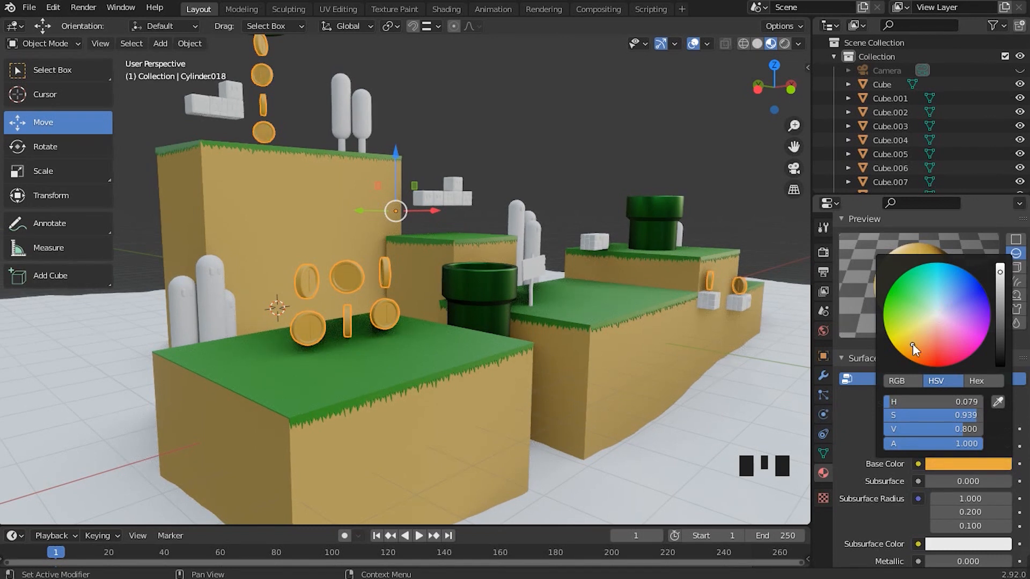
Set the MOEDAS material's metallic to 1.000 and its roughness to about 0.211.
{"action": "middle_click_drag", "start_coordinate": [554, 329], "coordinate": [476, 326]}
{"action": "scroll", "coordinate": [963, 465], "scroll_direction": "down", "scroll_amount": 1}
{"action": "scroll", "coordinate": [964, 464], "scroll_direction": "down", "scroll_amount": 2}
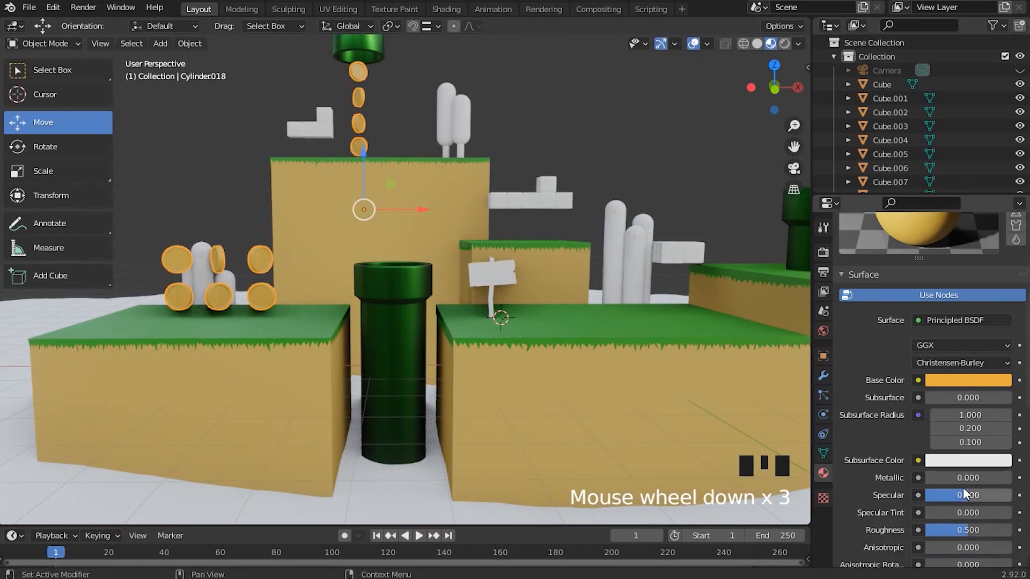
{"action": "left_click_drag", "start_coordinate": [947, 477], "coordinate": [1012, 478]}
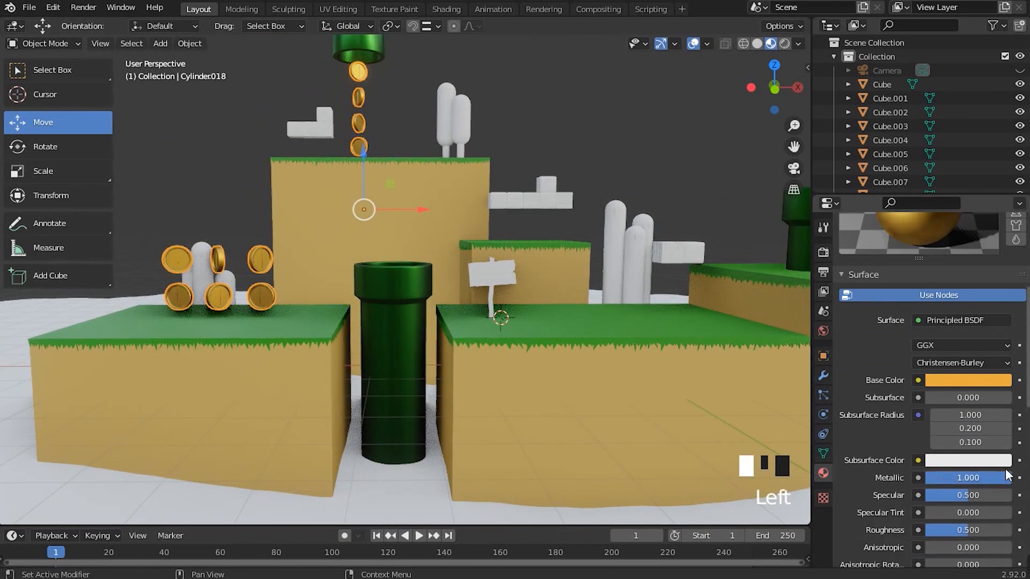
{"action": "scroll", "coordinate": [963, 399], "scroll_direction": "up", "scroll_amount": 3}
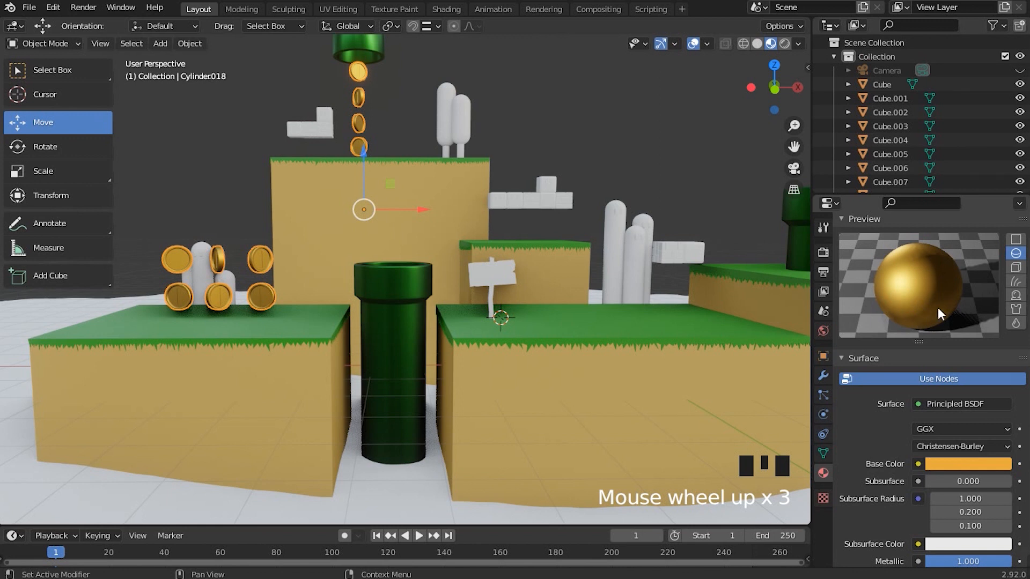
{"action": "scroll", "coordinate": [959, 442], "scroll_direction": "down", "scroll_amount": 3}
{"action": "left_click_drag", "start_coordinate": [970, 528], "coordinate": [946, 529]}
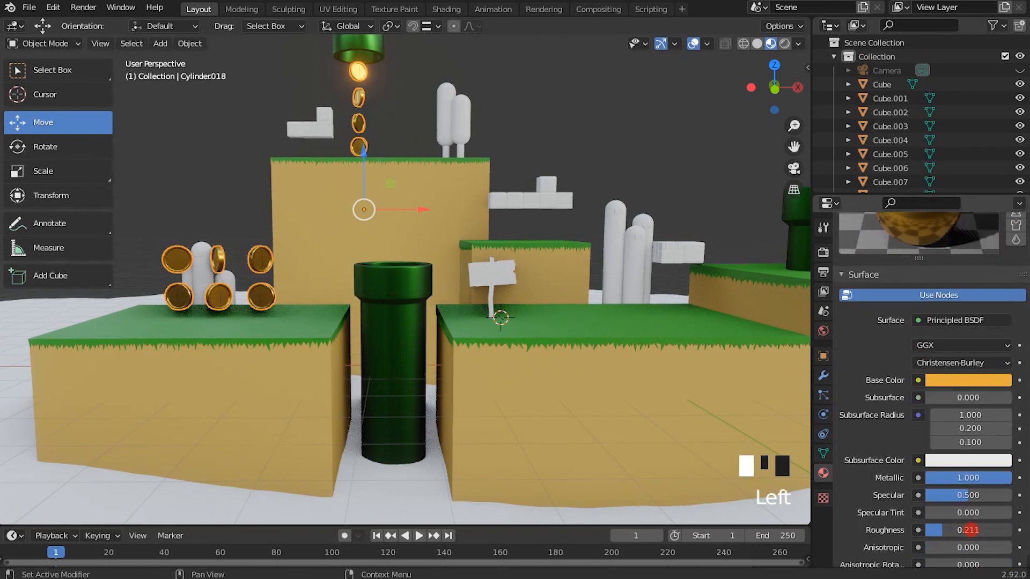
Shift the MOEDAS base colour to a bright yellow, with hue about 0.118 and saturation about 0.967, and raise its brightness.
{"action": "middle_click_drag", "start_coordinate": [477, 289], "coordinate": [453, 371], "text": "shift"}
{"action": "scroll", "coordinate": [542, 414], "scroll_direction": "up", "scroll_amount": 3}
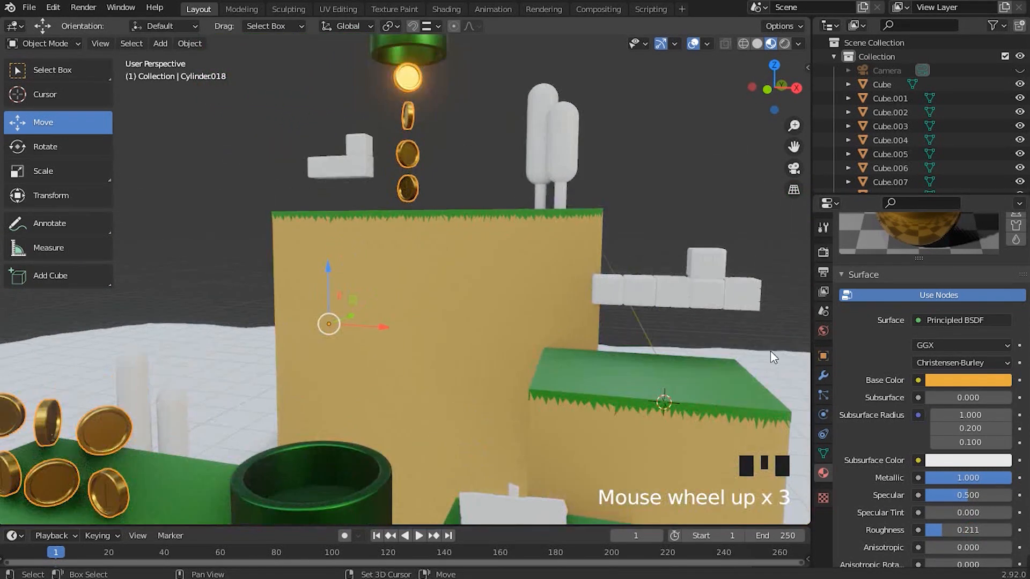
{"action": "scroll", "coordinate": [783, 374], "scroll_direction": "up", "scroll_amount": 2}
{"action": "left_click", "coordinate": [974, 380]}
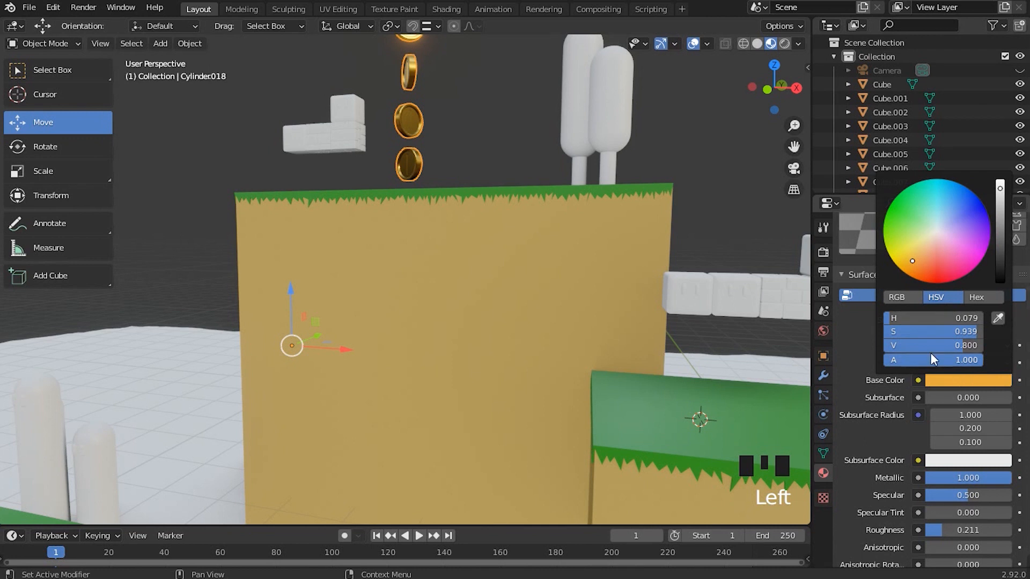
{"action": "left_click_drag", "start_coordinate": [912, 261], "coordinate": [905, 254]}
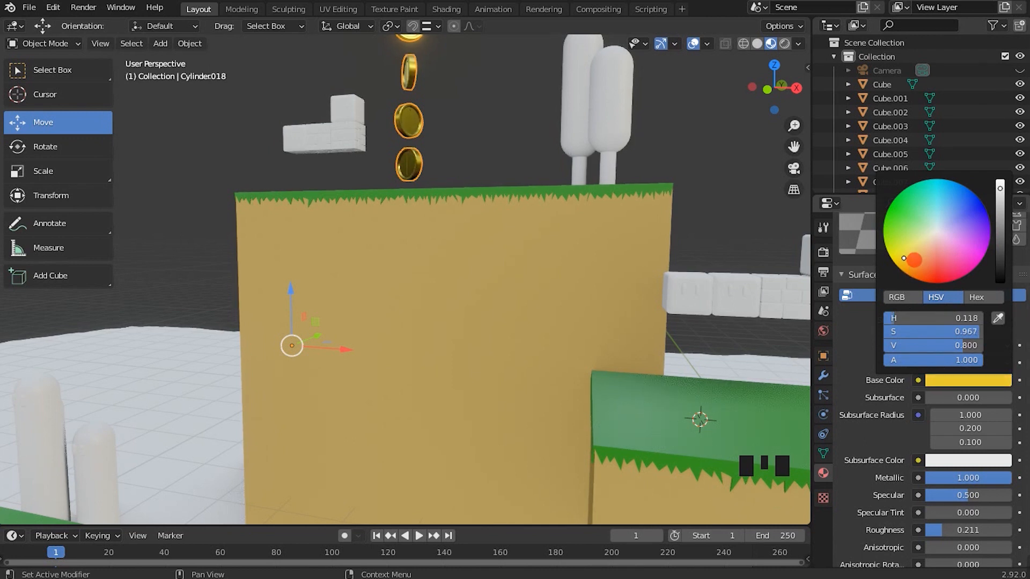
{"action": "left_click", "coordinate": [1000, 187]}
Lower the MOEDAS material's roughness to about 0.16 and check the shine on the coins up close.
{"action": "scroll", "coordinate": [426, 173], "scroll_direction": "down", "scroll_amount": 2}
{"action": "middle_click_drag", "start_coordinate": [426, 172], "coordinate": [653, 318]}
{"action": "scroll", "coordinate": [937, 359], "scroll_direction": "up", "scroll_amount": 4}
{"action": "scroll", "coordinate": [942, 364], "scroll_direction": "down", "scroll_amount": 4}
{"action": "left_click_drag", "start_coordinate": [935, 530], "coordinate": [940, 530]}
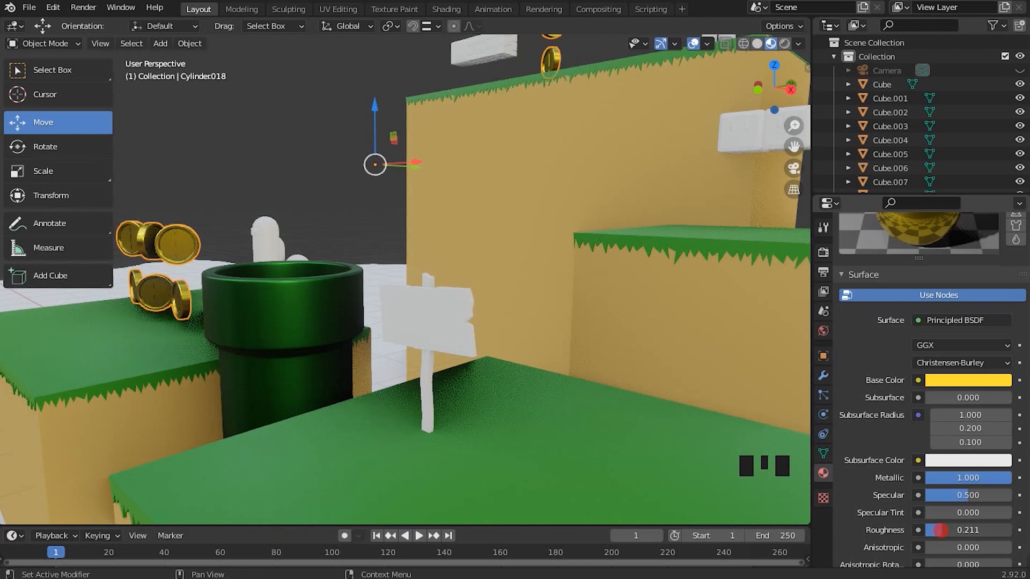
{"action": "scroll", "coordinate": [968, 307], "scroll_direction": "up", "scroll_amount": 4}
{"action": "scroll", "coordinate": [957, 383], "scroll_direction": "down", "scroll_amount": 4}
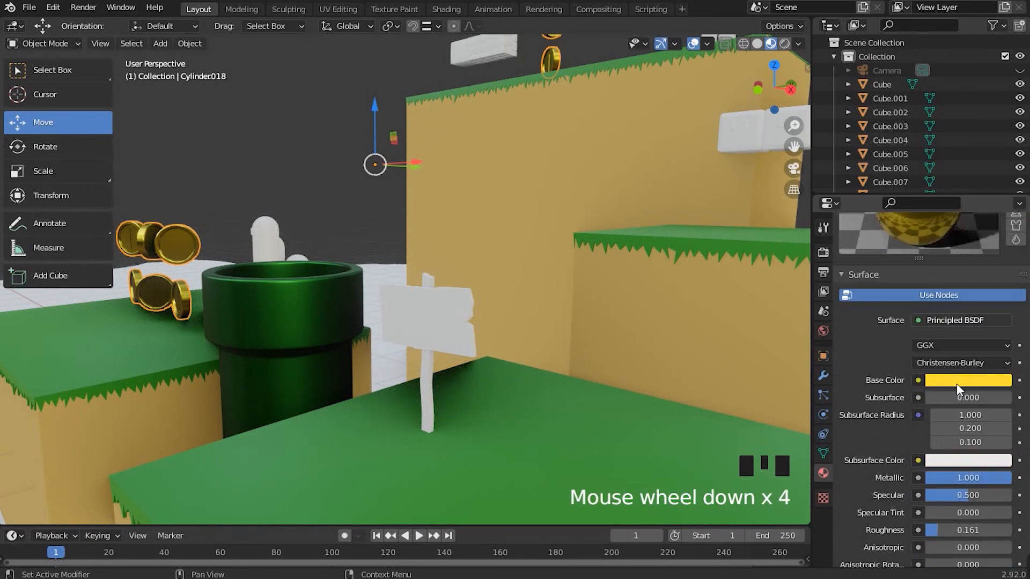
{"action": "left_click_drag", "start_coordinate": [941, 529], "coordinate": [938, 530]}
{"action": "scroll", "coordinate": [965, 298], "scroll_direction": "up", "scroll_amount": 2}
{"action": "middle_click_drag", "start_coordinate": [407, 214], "coordinate": [317, 200]}
{"action": "scroll", "coordinate": [527, 204], "scroll_direction": "up", "scroll_amount": 2}
{"action": "middle_click_drag", "start_coordinate": [425, 254], "coordinate": [451, 324]}
{"action": "scroll", "coordinate": [497, 362], "scroll_direction": "up", "scroll_amount": 4}
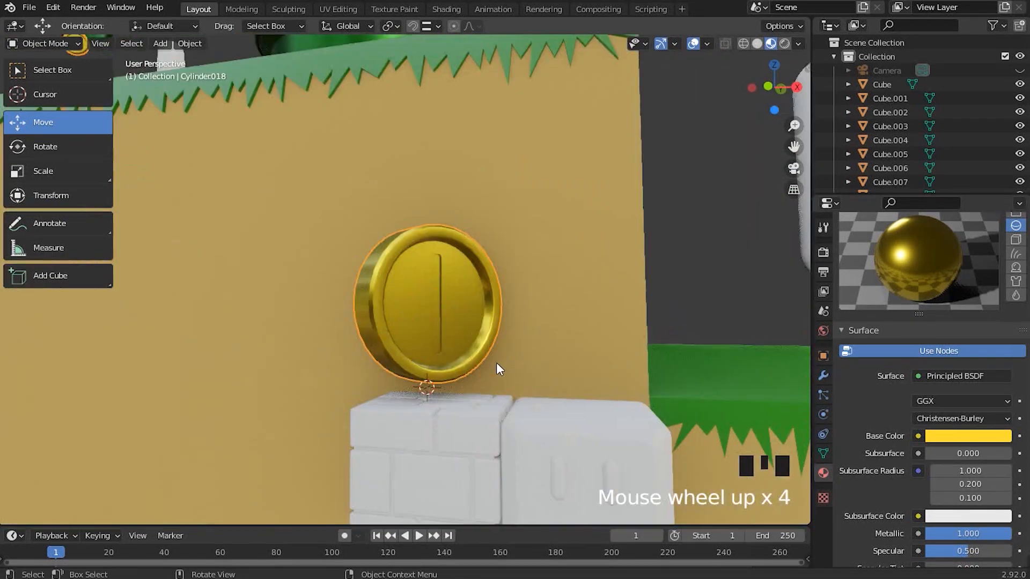
Select both rounded tree crowns on the low block at the end of the level.
{"action": "scroll", "coordinate": [391, 258], "scroll_direction": "down", "scroll_amount": 2}
{"action": "middle_click_drag", "start_coordinate": [646, 326], "coordinate": [439, 310]}
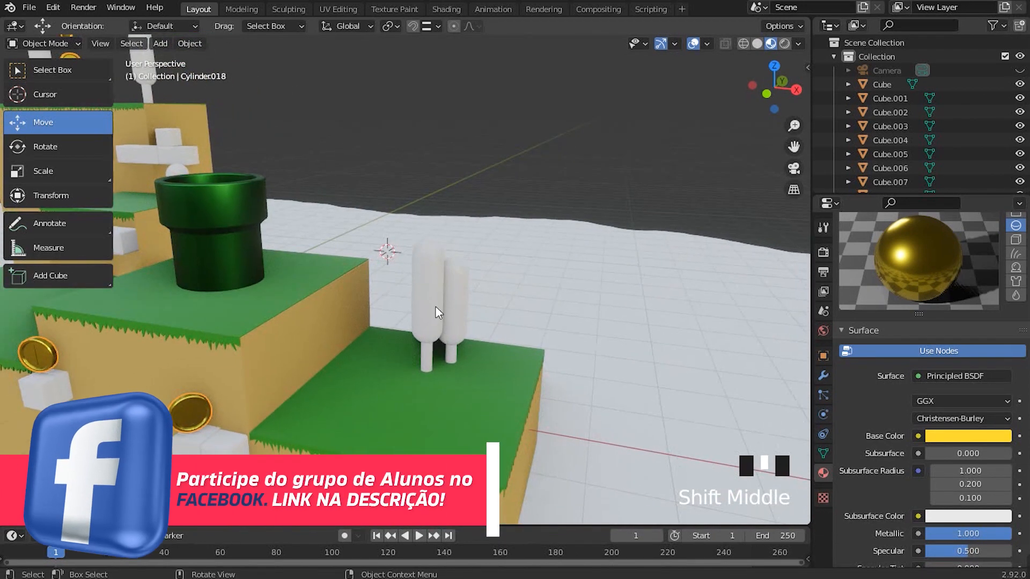
{"action": "left_click", "coordinate": [415, 273]}
{"action": "scroll", "coordinate": [427, 283], "scroll_direction": "up", "scroll_amount": 2}
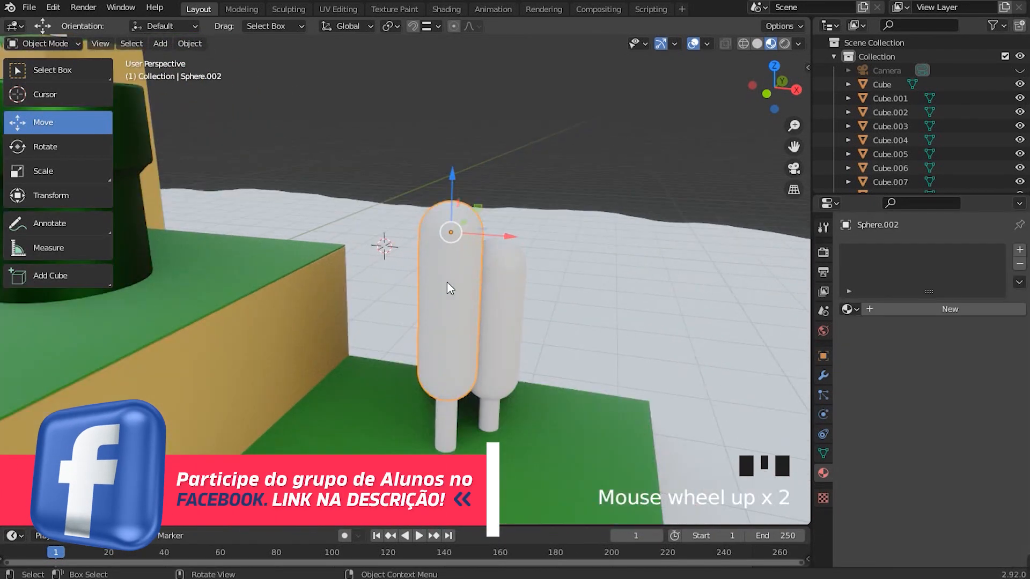
{"action": "middle_click_drag", "start_coordinate": [495, 296], "coordinate": [504, 332], "text": "shift"}
{"action": "scroll", "coordinate": [513, 231], "scroll_direction": "down", "scroll_amount": 2}
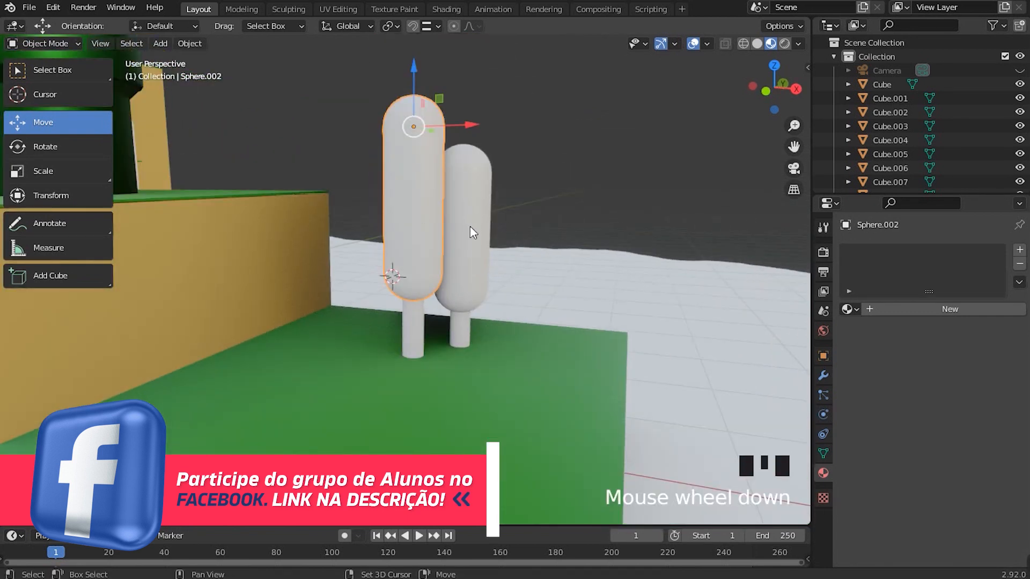
{"action": "left_click", "coordinate": [480, 199], "text": "shift"}
Add the two tree crowns on the tallest block to the selection and join all four crowns into one object.
{"action": "scroll", "coordinate": [477, 204], "scroll_direction": "down", "scroll_amount": 2}
{"action": "middle_click_drag", "start_coordinate": [477, 204], "coordinate": [508, 343], "text": "shift"}
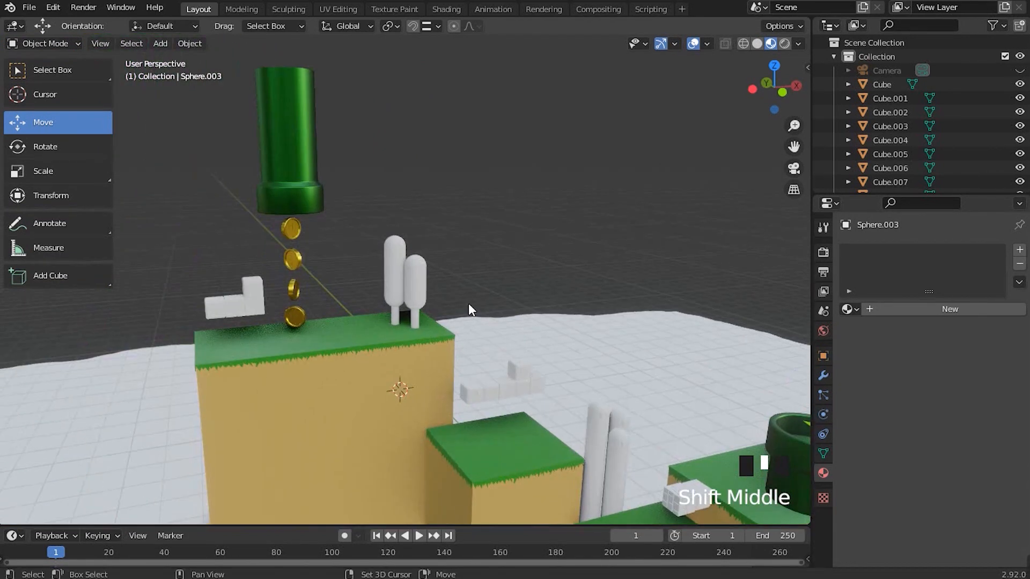
{"action": "left_click", "coordinate": [397, 251], "text": "shift"}
{"action": "left_click", "coordinate": [423, 273], "text": "shift"}
{"action": "scroll", "coordinate": [423, 275], "scroll_direction": "down", "scroll_amount": 2}
{"action": "middle_click_drag", "start_coordinate": [465, 289], "coordinate": [557, 350], "text": "shift"}
{"action": "key", "text": "ctrl+j"}
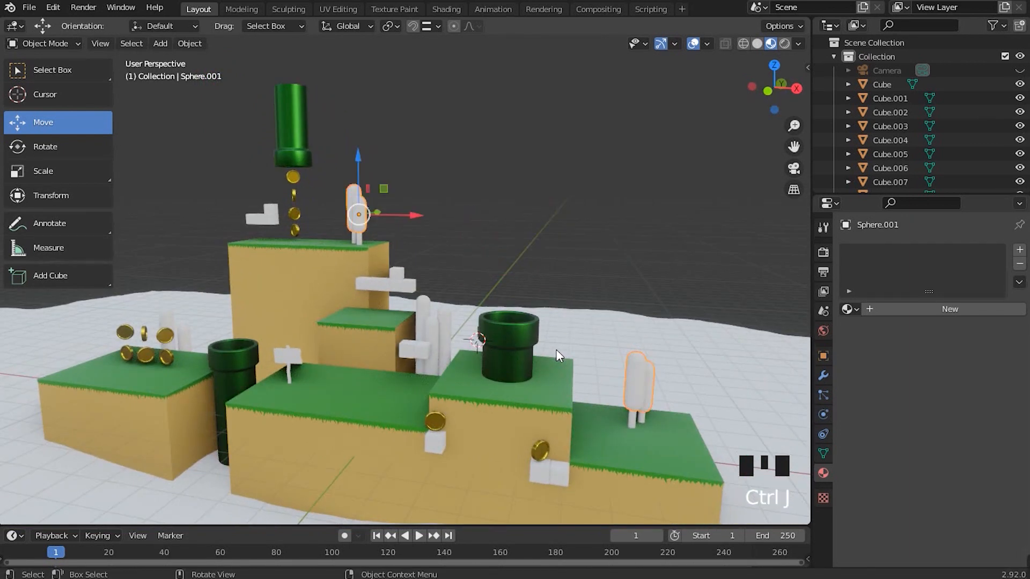
Set the origin of the joined tree crowns to their geometry.
{"action": "middle_click_drag", "start_coordinate": [530, 323], "coordinate": [423, 253], "text": "shift"}
{"action": "right_click", "coordinate": [595, 314]}
{"action": "mouse_move", "coordinate": [595, 314]}
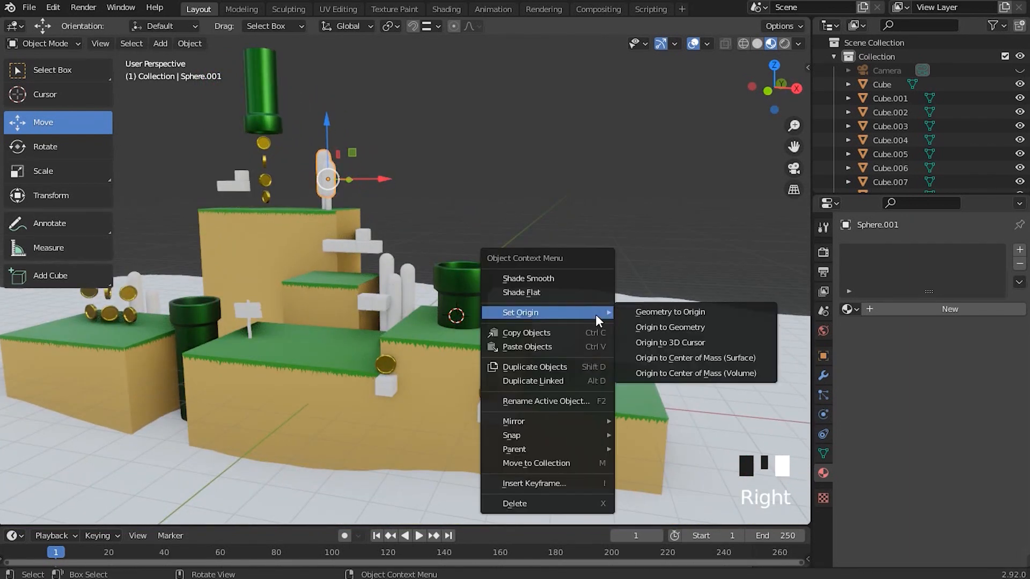
{"action": "left_click", "coordinate": [658, 326]}
{"action": "middle_click_drag", "start_coordinate": [658, 327], "coordinate": [315, 151]}
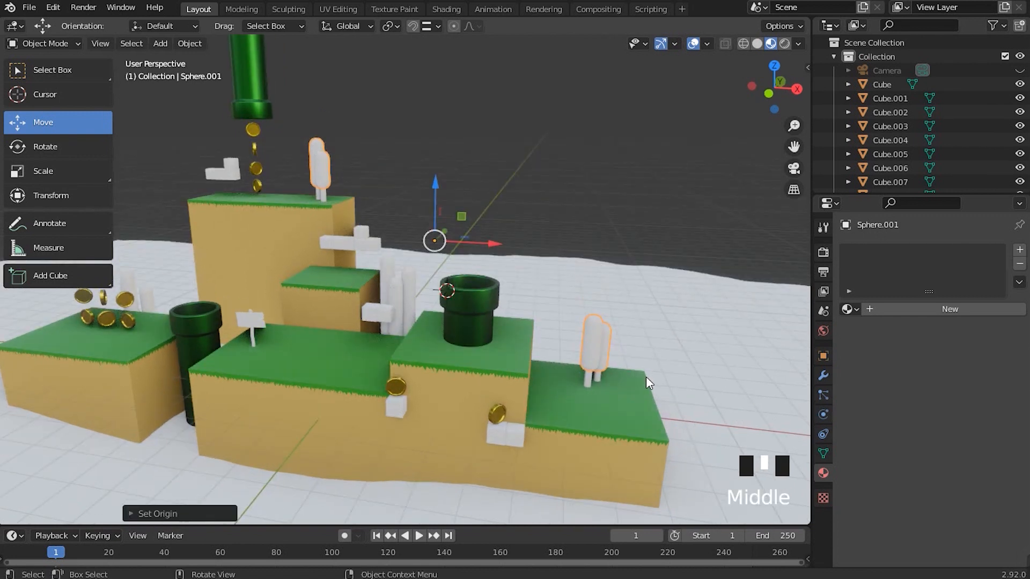
Create a new material on the joined tree crowns and name it ARVORE.
{"action": "middle_click_drag", "start_coordinate": [571, 339], "coordinate": [554, 384]}
{"action": "scroll", "coordinate": [554, 385], "scroll_direction": "up", "scroll_amount": 2}
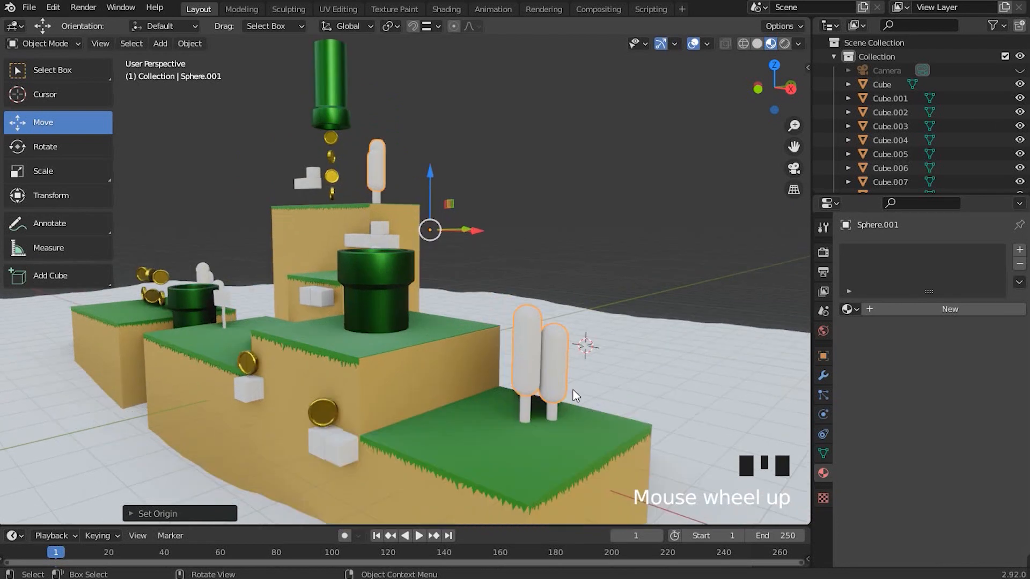
{"action": "left_click", "coordinate": [943, 309]}
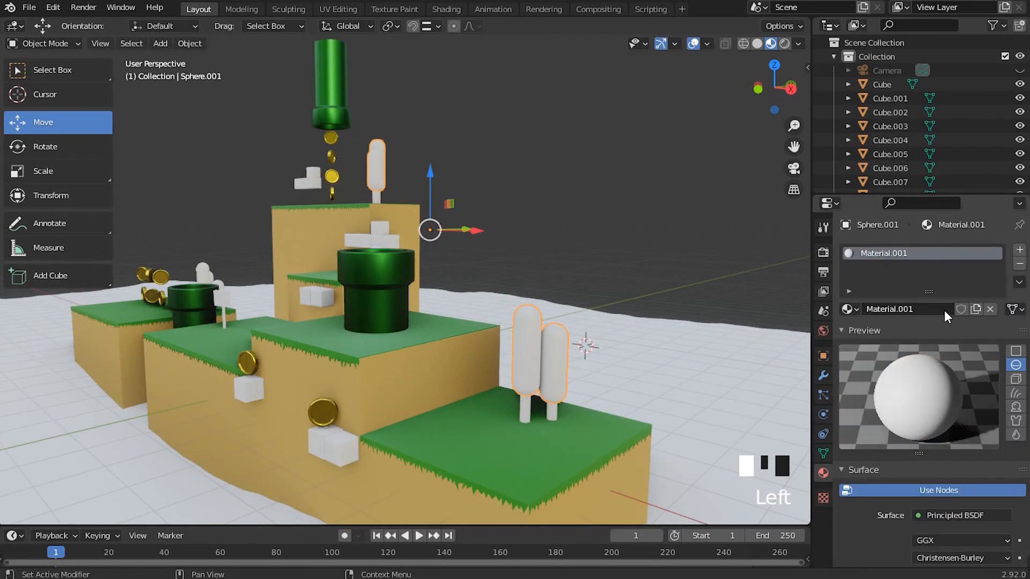
{"action": "triple_click", "coordinate": [890, 253]}
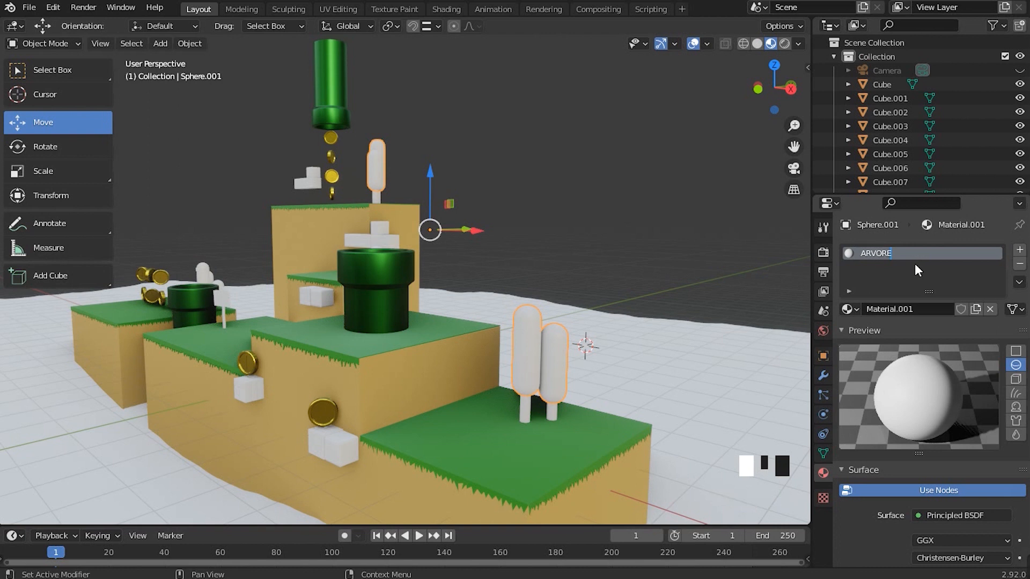
{"action": "type", "text": "ARVORE"}
{"action": "key", "text": "Return"}
Set the ARVORE base colour to dark green, with hue about 0.332, saturation 0.959 and value about 0.208.
{"action": "scroll", "coordinate": [951, 359], "scroll_direction": "down", "scroll_amount": 4}
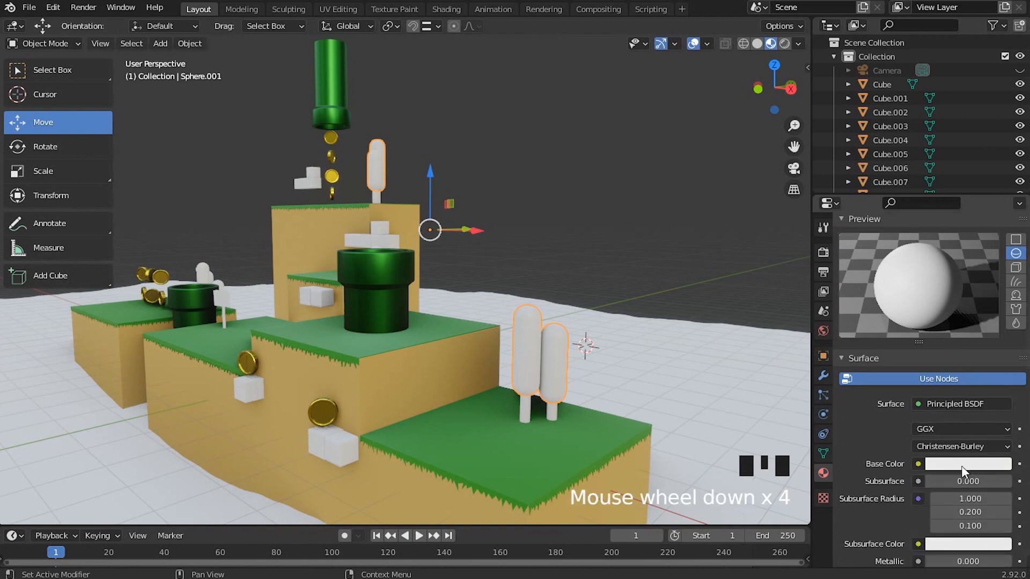
{"action": "left_click", "coordinate": [961, 466]}
{"action": "left_click_drag", "start_coordinate": [934, 312], "coordinate": [905, 292]}
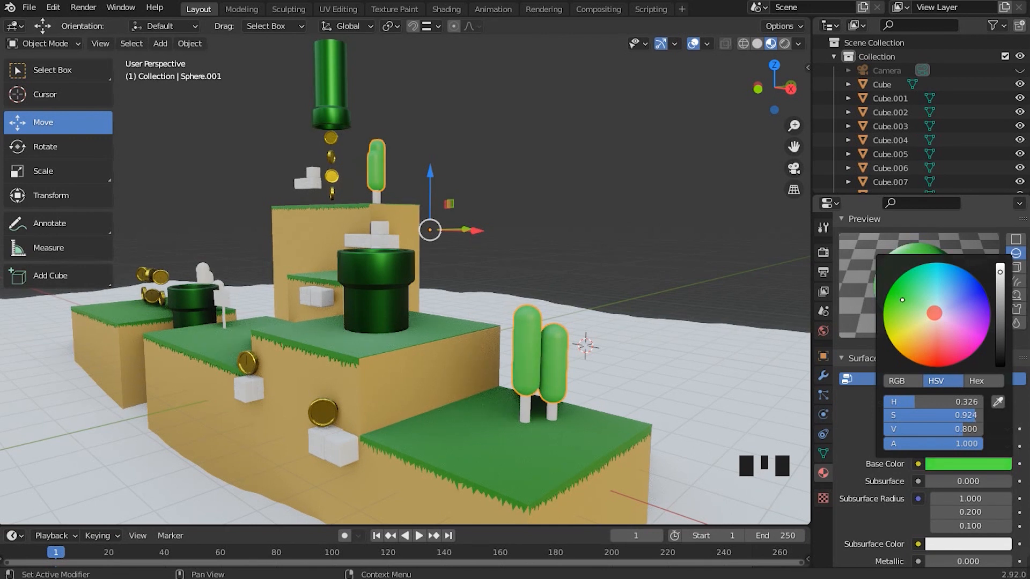
{"action": "left_click_drag", "start_coordinate": [1000, 273], "coordinate": [999, 312]}
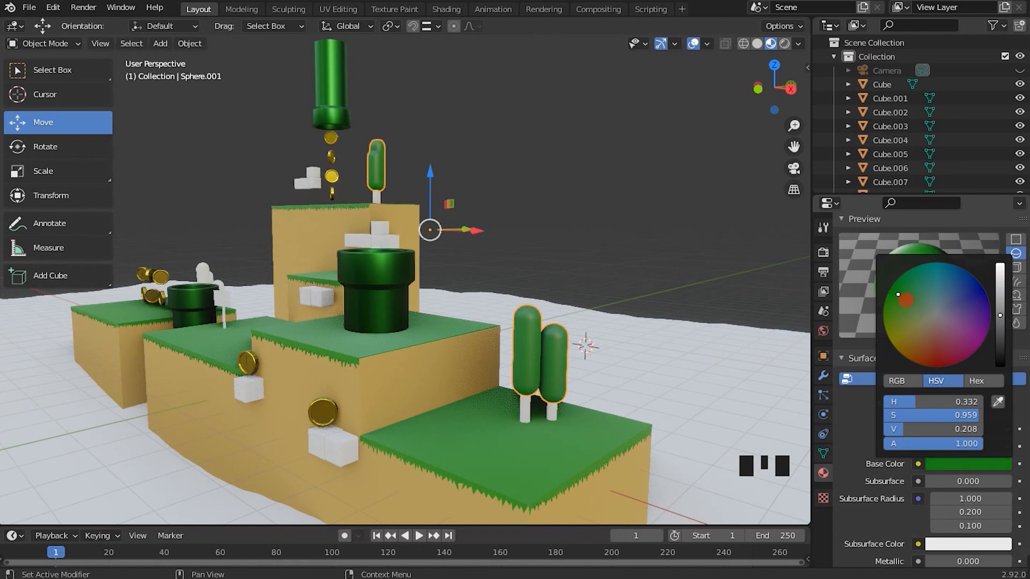
Darken the ARVORE base colour to a value of about 0.147, judging it on the trees atop the tallest block.
{"action": "middle_click_drag", "start_coordinate": [390, 332], "coordinate": [490, 330]}
{"action": "middle_click_drag", "start_coordinate": [363, 366], "coordinate": [392, 398], "text": "shift"}
{"action": "scroll", "coordinate": [452, 370], "scroll_direction": "up", "scroll_amount": 2}
{"action": "middle_click_drag", "start_coordinate": [451, 370], "coordinate": [606, 345], "text": "shift"}
{"action": "scroll", "coordinate": [389, 214], "scroll_direction": "up", "scroll_amount": 2}
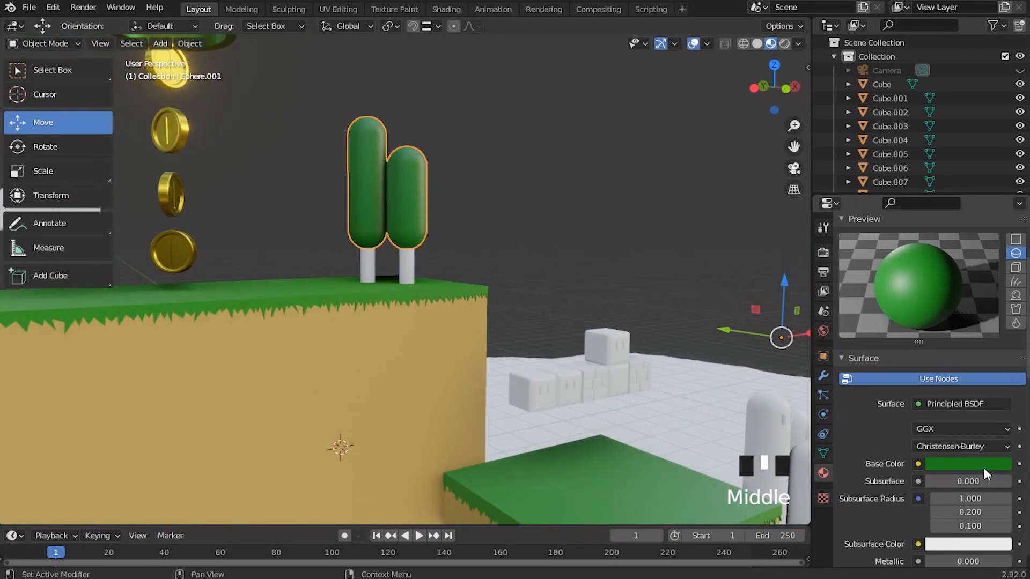
{"action": "left_click", "coordinate": [982, 464]}
{"action": "left_click_drag", "start_coordinate": [1001, 314], "coordinate": [1000, 319]}
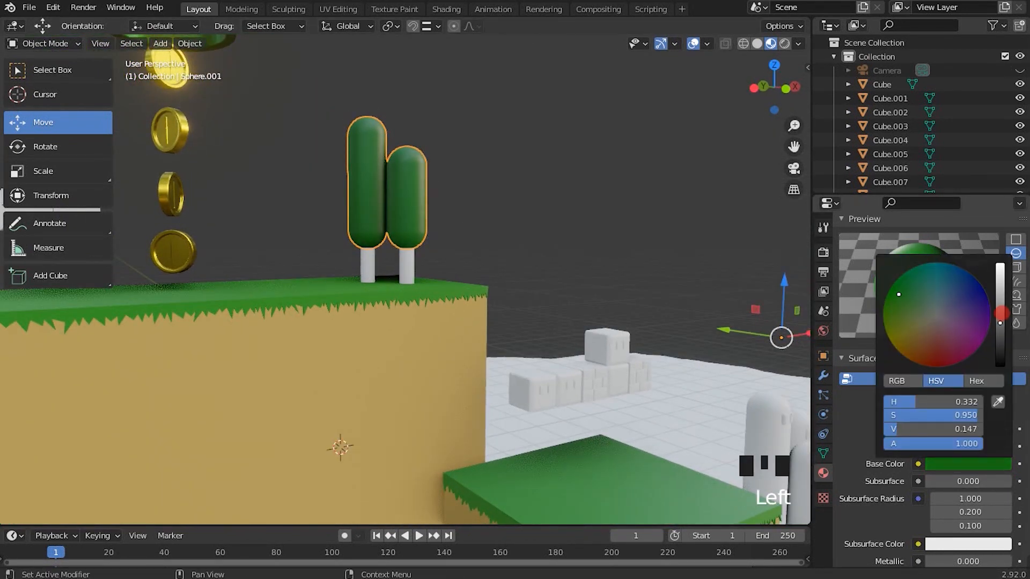
Deselect the tree crowns and examine the coloured level from a distance and up close.
{"action": "scroll", "coordinate": [417, 265], "scroll_direction": "down", "scroll_amount": 3}
{"action": "middle_click_drag", "start_coordinate": [416, 266], "coordinate": [488, 231], "text": "shift"}
{"action": "scroll", "coordinate": [638, 327], "scroll_direction": "down", "scroll_amount": 2}
{"action": "middle_click_drag", "start_coordinate": [638, 327], "coordinate": [505, 340], "text": "shift"}
{"action": "left_click", "coordinate": [644, 281]}
{"action": "middle_click_drag", "start_coordinate": [643, 359], "coordinate": [652, 204]}
{"action": "scroll", "coordinate": [538, 315], "scroll_direction": "down", "scroll_amount": 5}
{"action": "middle_click_drag", "start_coordinate": [472, 340], "coordinate": [479, 388]}
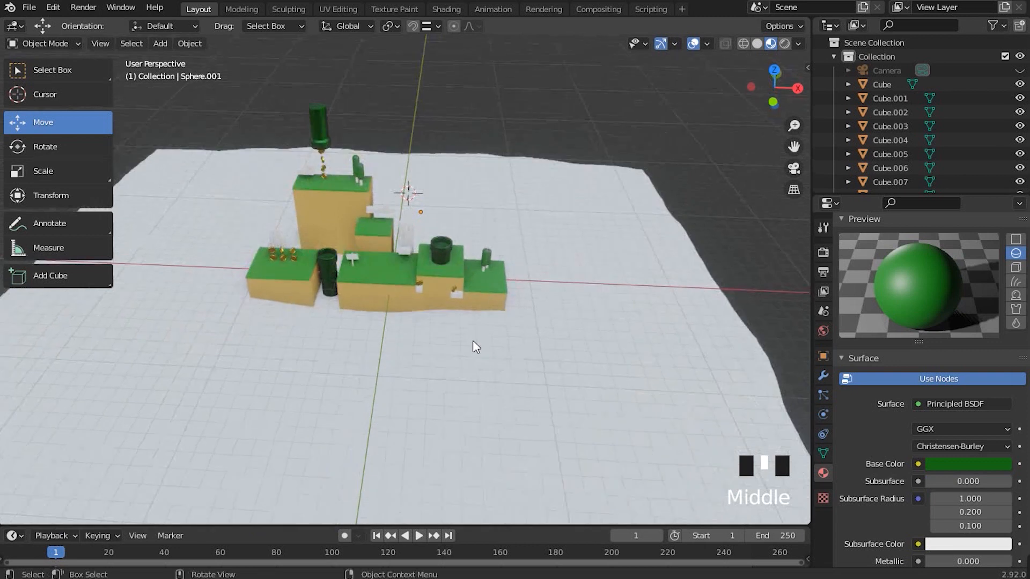
{"action": "scroll", "coordinate": [427, 338], "scroll_direction": "up", "scroll_amount": 3}
{"action": "middle_click_drag", "start_coordinate": [428, 338], "coordinate": [532, 416]}
{"action": "scroll", "coordinate": [468, 414], "scroll_direction": "up", "scroll_amount": 3}
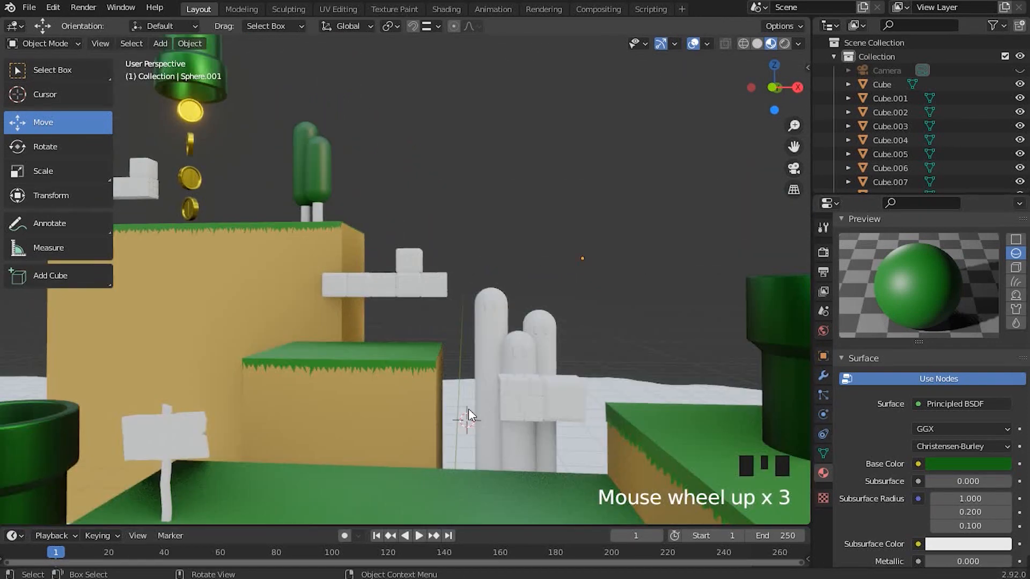
Select both trunks of the trees on the tallest block.
{"action": "middle_click_drag", "start_coordinate": [468, 414], "coordinate": [477, 457], "text": "shift"}
{"action": "scroll", "coordinate": [483, 429], "scroll_direction": "up", "scroll_amount": 3, "text": "shift"}
{"action": "middle_click_drag", "start_coordinate": [489, 407], "coordinate": [454, 326], "text": "shift"}
{"action": "left_click", "coordinate": [469, 335]}
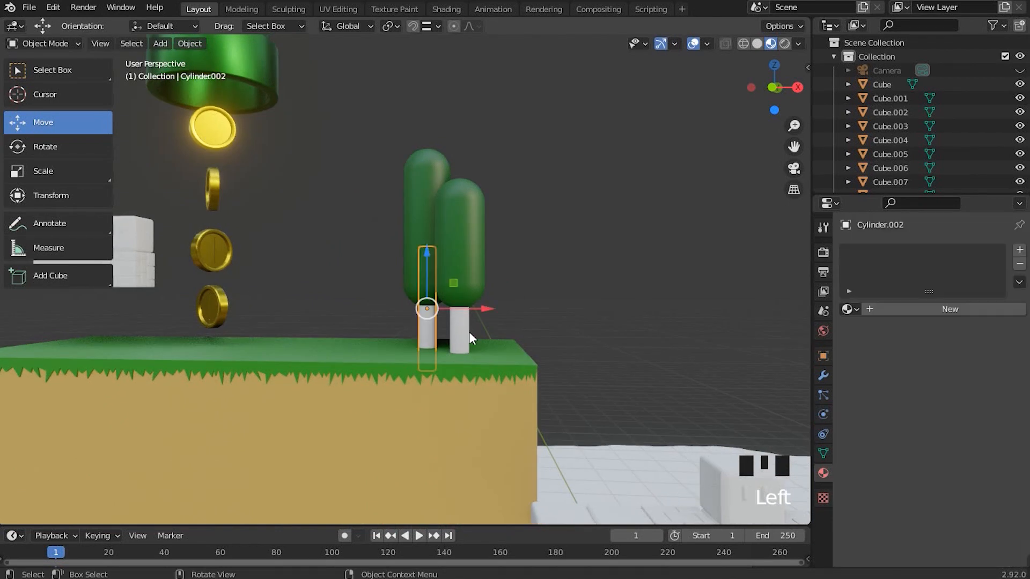
{"action": "left_click", "coordinate": [461, 333], "text": "shift"}
Add the two trunks of the trees on the low end block to the selection and join all four into one object.
{"action": "middle_click_drag", "start_coordinate": [538, 285], "coordinate": [485, 259], "text": "shift"}
{"action": "scroll", "coordinate": [499, 277], "scroll_direction": "down", "scroll_amount": 4}
{"action": "middle_click_drag", "start_coordinate": [516, 294], "coordinate": [551, 359]}
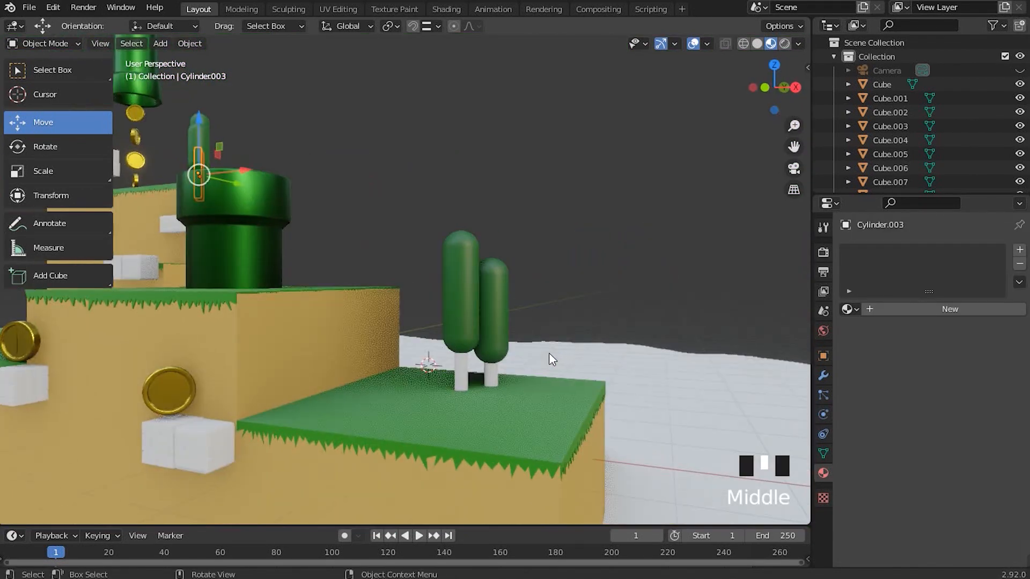
{"action": "left_click", "coordinate": [462, 372], "text": "shift"}
{"action": "left_click", "coordinate": [491, 375], "text": "shift"}
{"action": "middle_click_drag", "start_coordinate": [324, 355], "coordinate": [446, 355], "text": "shift"}
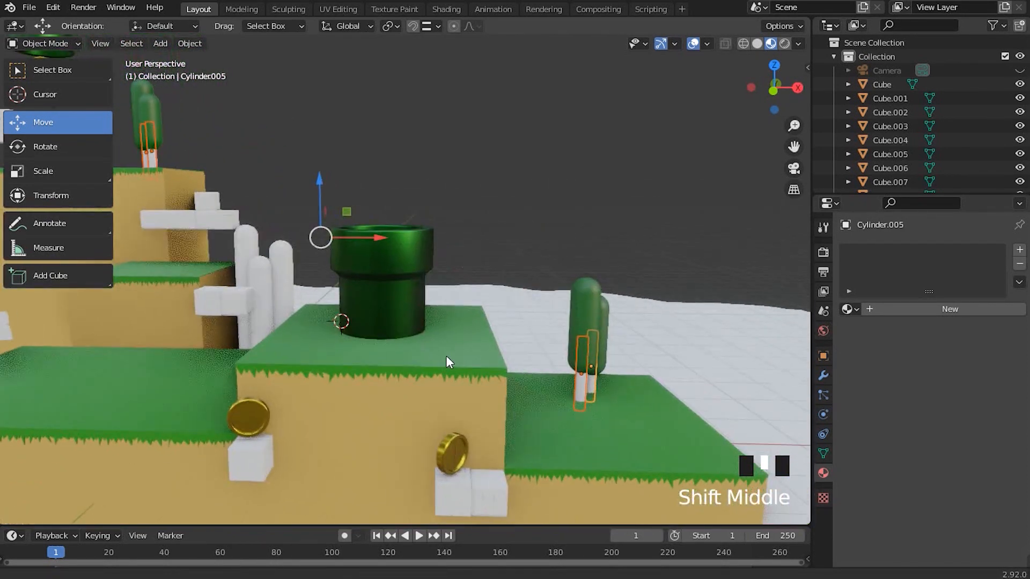
{"action": "key", "text": "ctrl+j"}
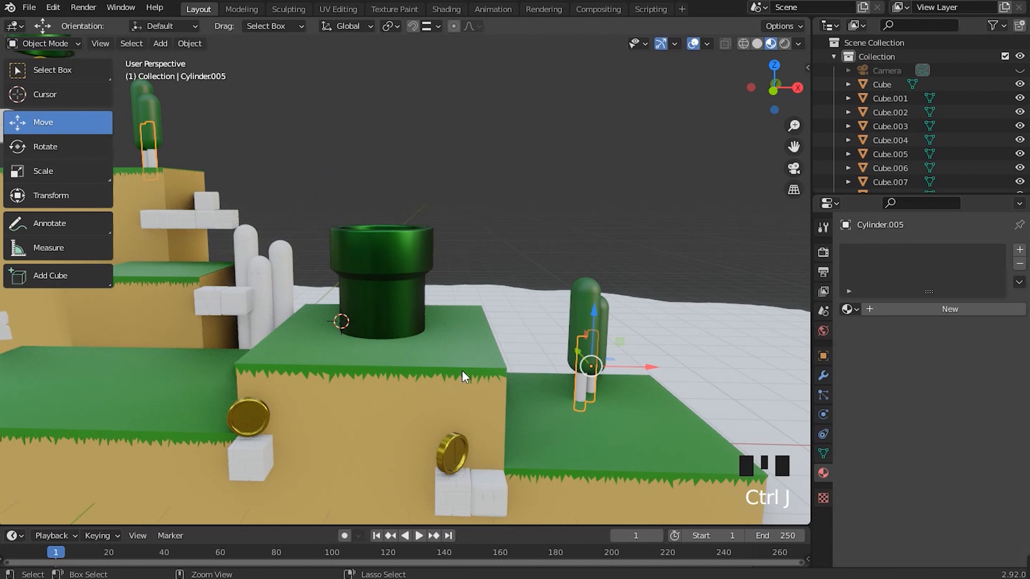
Set the joined trunks' origin to their geometry.
{"action": "right_click", "coordinate": [580, 390]}
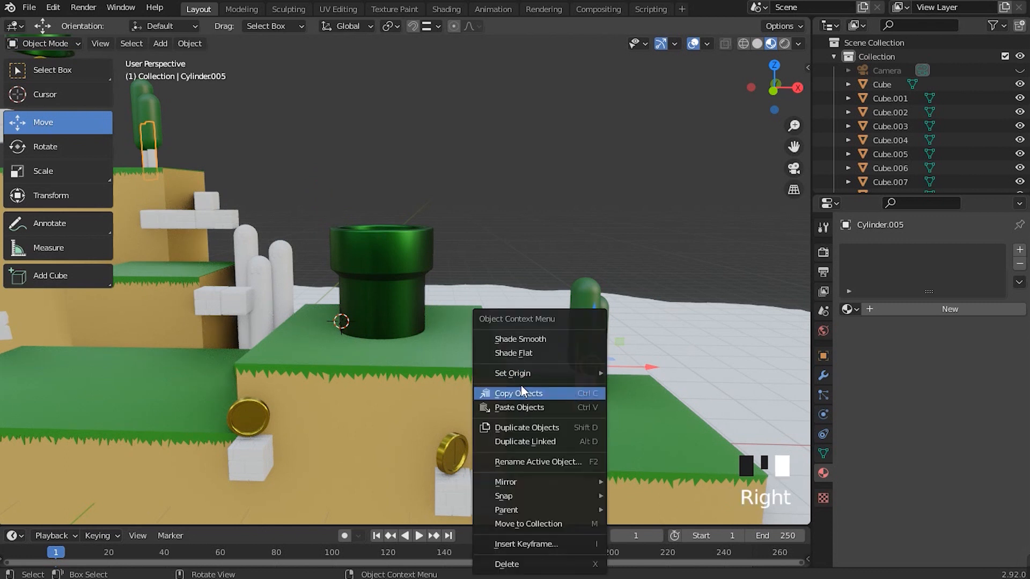
{"action": "mouse_move", "coordinate": [517, 374]}
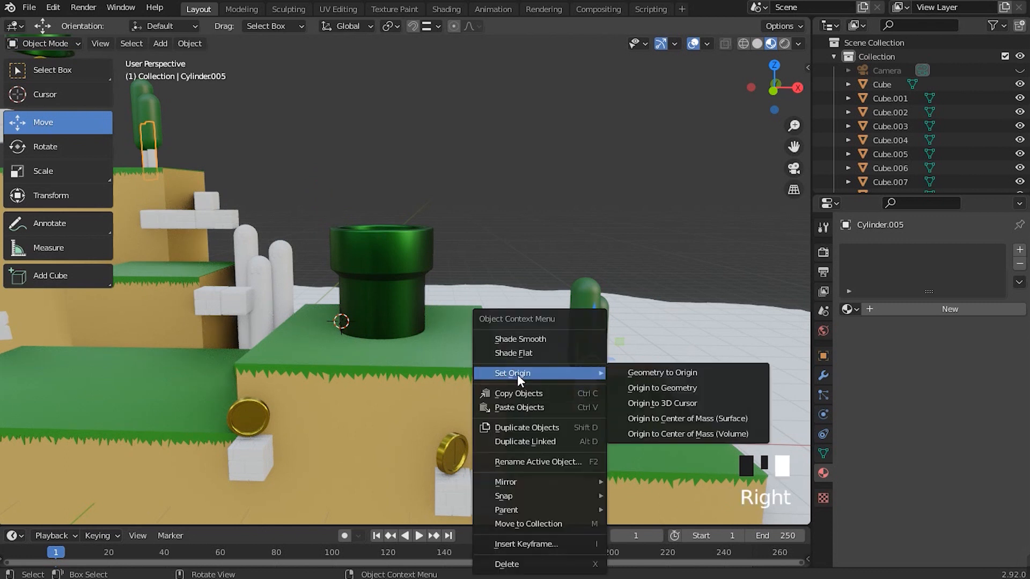
{"action": "left_click", "coordinate": [669, 386]}
Deselect the joined trunks and examine the trees on the low end block from several angles.
{"action": "middle_click_drag", "start_coordinate": [458, 368], "coordinate": [362, 292]}
{"action": "middle_click_drag", "start_coordinate": [432, 313], "coordinate": [622, 248], "text": "shift"}
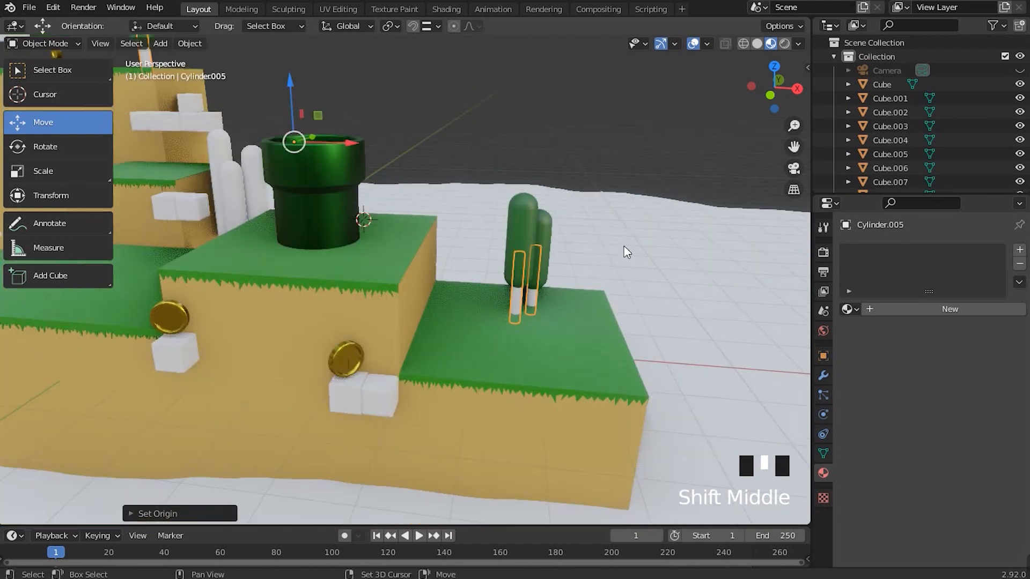
{"action": "scroll", "coordinate": [506, 228], "scroll_direction": "down", "scroll_amount": 3}
{"action": "middle_click_drag", "start_coordinate": [457, 173], "coordinate": [460, 231], "text": "shift"}
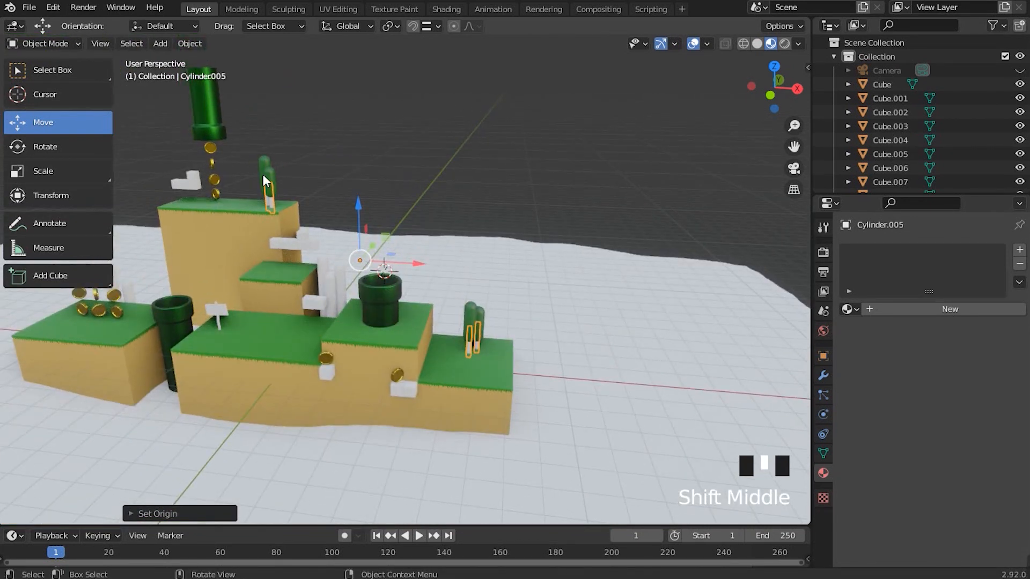
{"action": "middle_click_drag", "start_coordinate": [263, 175], "coordinate": [397, 180]}
{"action": "scroll", "coordinate": [487, 268], "scroll_direction": "up", "scroll_amount": 2}
{"action": "middle_click_drag", "start_coordinate": [488, 270], "coordinate": [388, 254]}
{"action": "scroll", "coordinate": [456, 226], "scroll_direction": "up", "scroll_amount": 2}
{"action": "middle_click_drag", "start_coordinate": [456, 227], "coordinate": [453, 238], "text": "shift"}
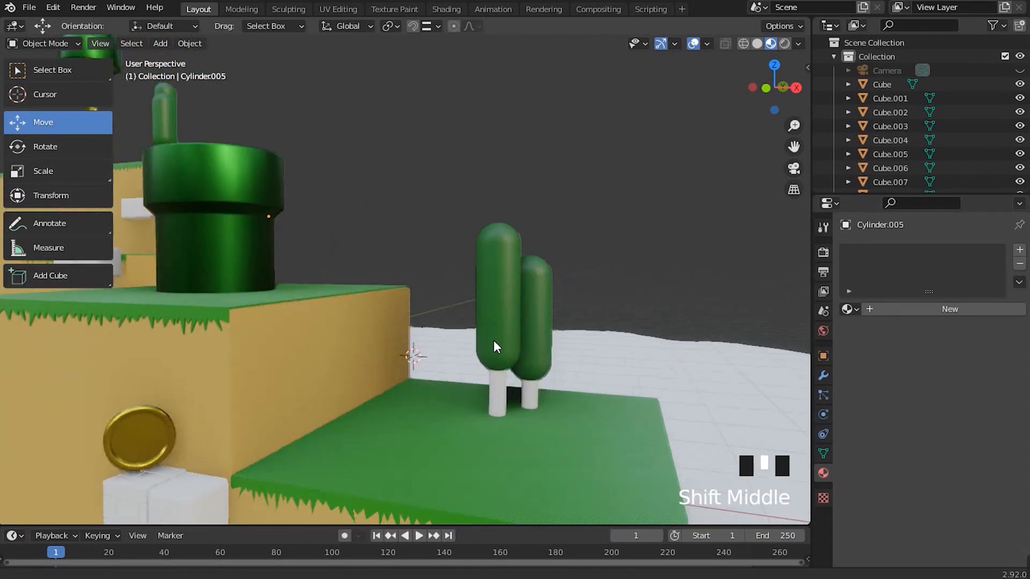
{"action": "middle_click_drag", "start_coordinate": [491, 345], "coordinate": [474, 347], "text": "shift"}
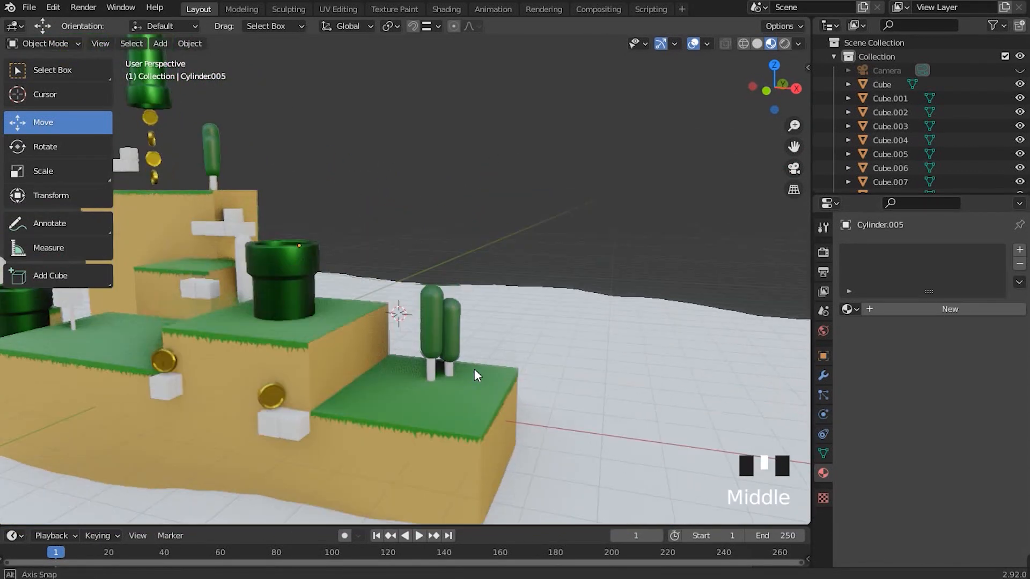
{"action": "middle_click_drag", "start_coordinate": [474, 368], "coordinate": [591, 392]}
{"action": "scroll", "coordinate": [658, 400], "scroll_direction": "up", "scroll_amount": 2}
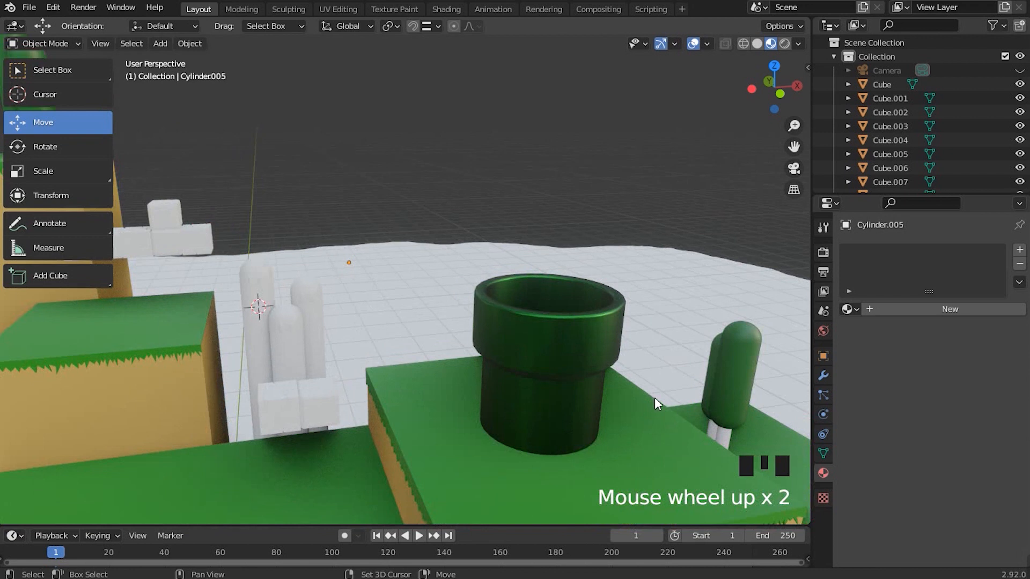
{"action": "middle_click_drag", "start_coordinate": [658, 402], "coordinate": [574, 366], "text": "shift"}
Select the joined trunks, create a new material for them and rename it.
{"action": "left_click", "coordinate": [526, 359]}
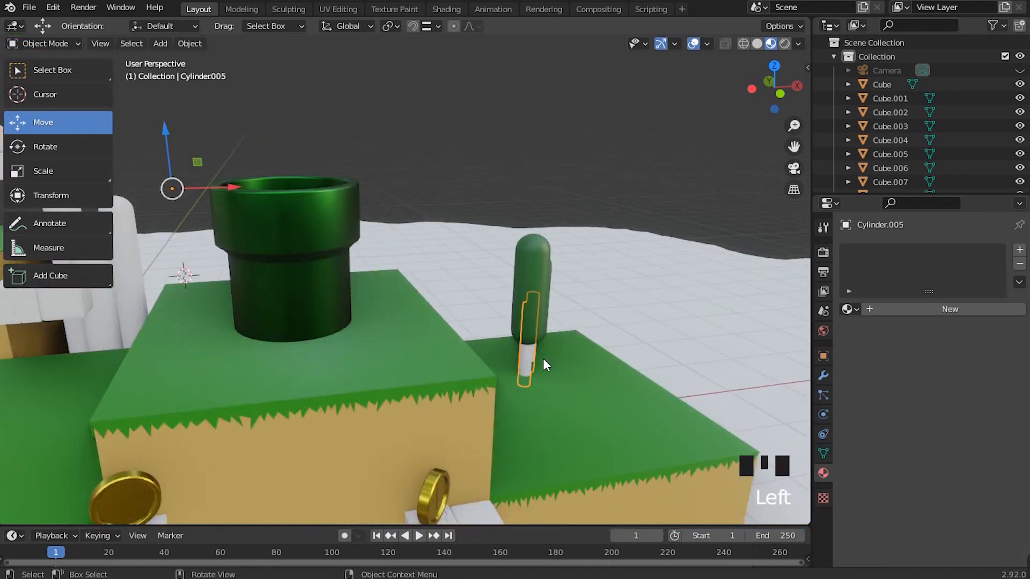
{"action": "scroll", "coordinate": [504, 323], "scroll_direction": "down", "scroll_amount": 3}
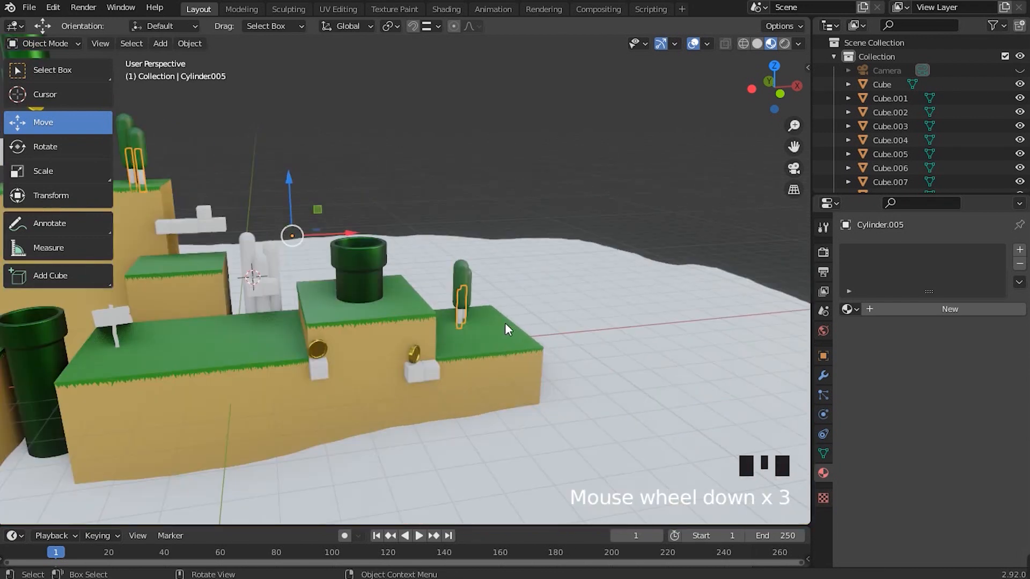
{"action": "left_click", "coordinate": [950, 309]}
{"action": "double_click", "coordinate": [892, 252]}
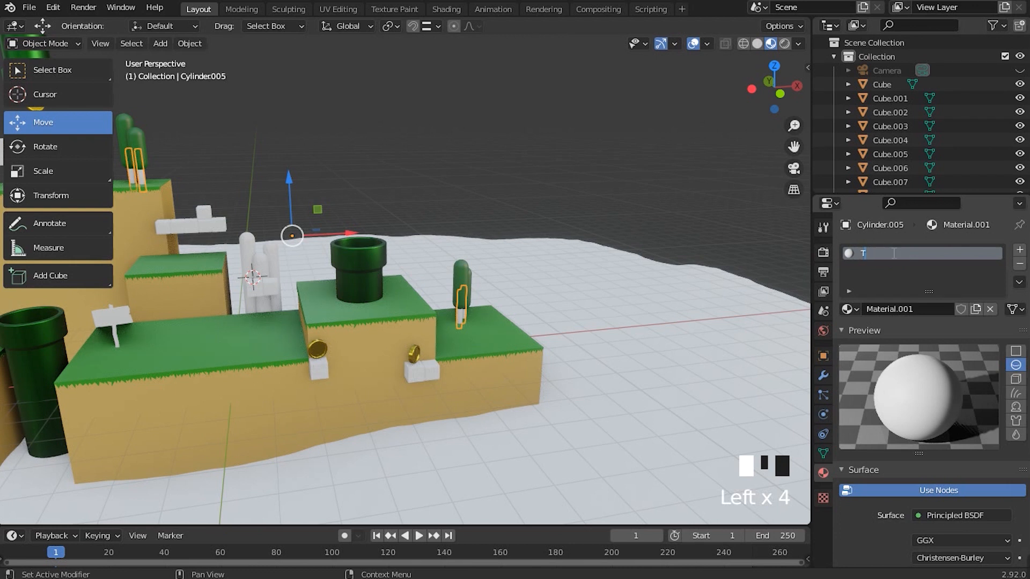
{"action": "key", "text": "Return"}
Set the trunk material's base colour to dark brown with hue 0.019, saturation 0.925 and value 0.058.
{"action": "middle_click_drag", "start_coordinate": [464, 279], "coordinate": [420, 278]}
{"action": "scroll", "coordinate": [421, 278], "scroll_direction": "up", "scroll_amount": 4}
{"action": "scroll", "coordinate": [946, 386], "scroll_direction": "down", "scroll_amount": 5}
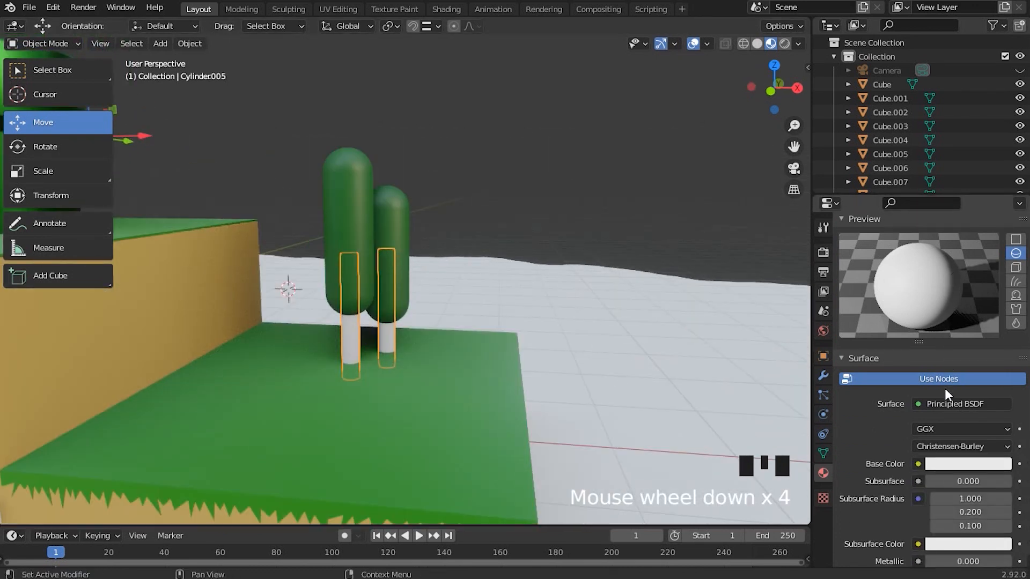
{"action": "left_click", "coordinate": [972, 443]}
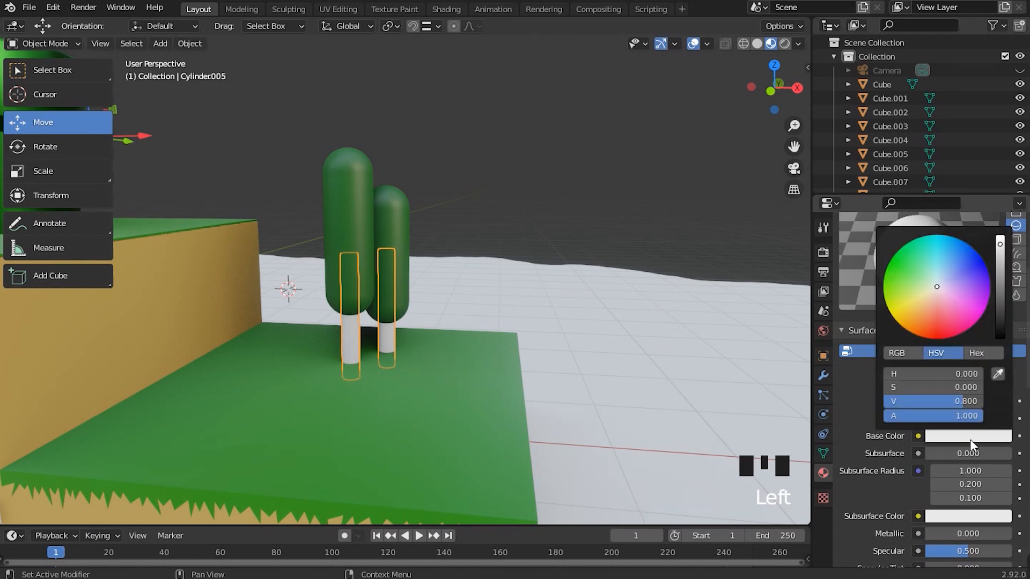
{"action": "mouse_move", "coordinate": [937, 291]}
{"action": "left_mouse_down"}
{"action": "mouse_move", "coordinate": [929, 338]}
{"action": "mouse_move", "coordinate": [923, 327]}
{"action": "mouse_move", "coordinate": [934, 324]}
{"action": "mouse_move", "coordinate": [925, 327]}
{"action": "left_mouse_up"}
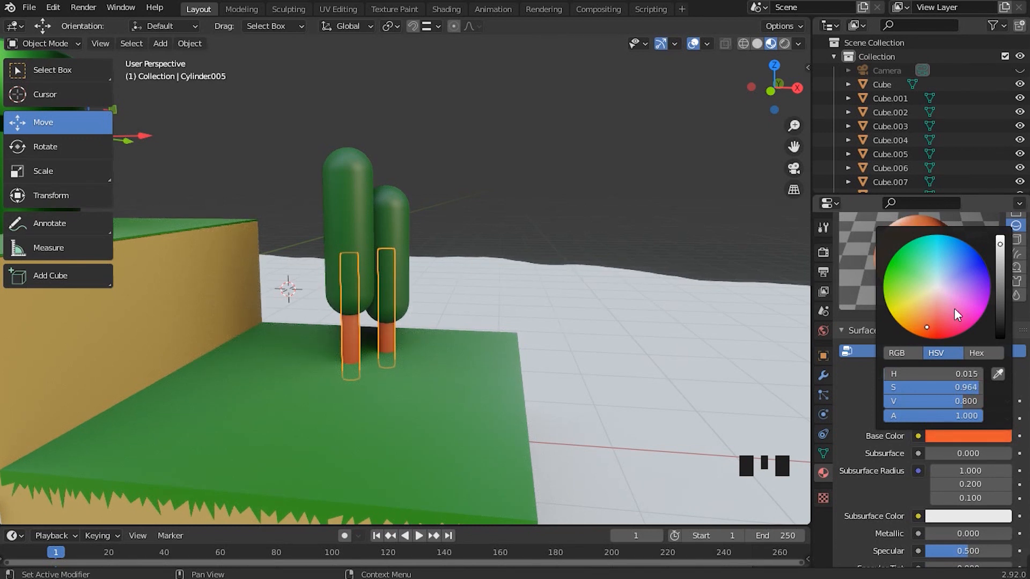
{"action": "left_click_drag", "start_coordinate": [1000, 244], "coordinate": [1000, 311]}
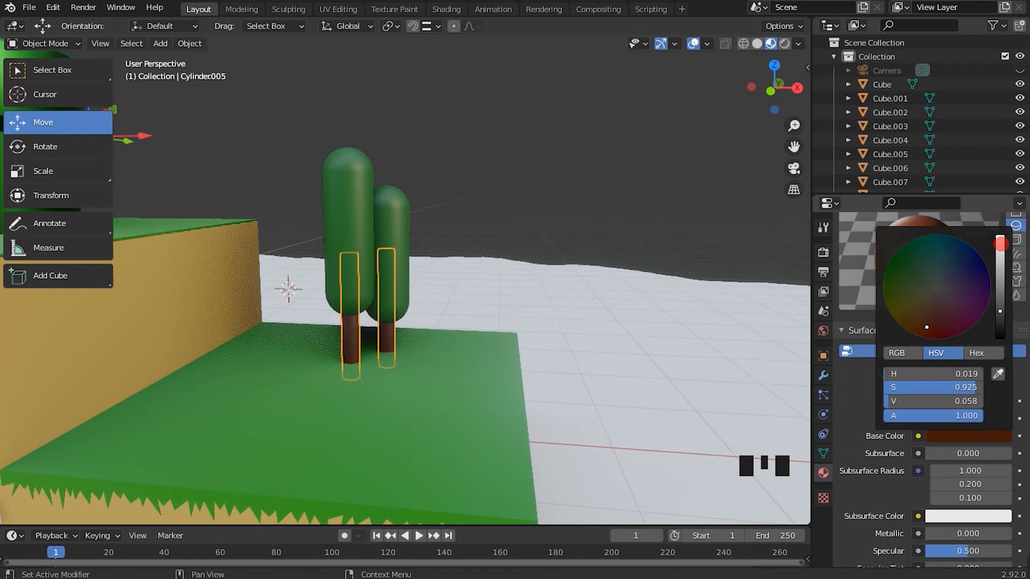
Raise the trunk material's roughness to 0.806, judging it on the trunks of the low end block.
{"action": "mouse_move", "coordinate": [539, 357]}
{"action": "middle_mouse_down"}
{"action": "mouse_move", "coordinate": [511, 370]}
{"action": "mouse_move", "coordinate": [581, 365]}
{"action": "mouse_move", "coordinate": [549, 357]}
{"action": "middle_mouse_up"}
{"action": "scroll", "coordinate": [583, 352], "scroll_direction": "up", "scroll_amount": 2}
{"action": "scroll", "coordinate": [973, 488], "scroll_direction": "down", "scroll_amount": 2}
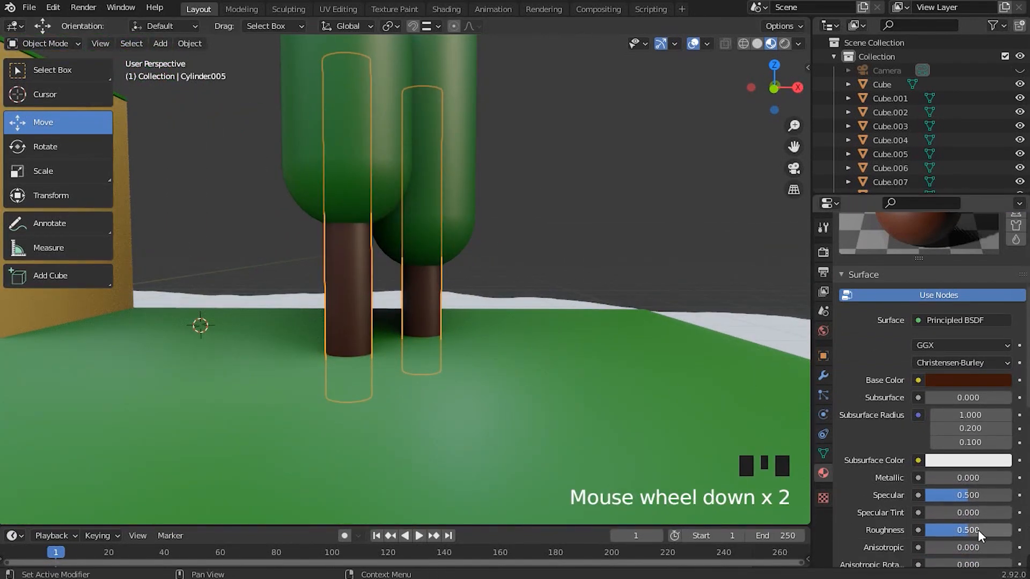
{"action": "left_click_drag", "start_coordinate": [963, 533], "coordinate": [996, 535]}
{"action": "scroll", "coordinate": [324, 258], "scroll_direction": "down", "scroll_amount": 4}
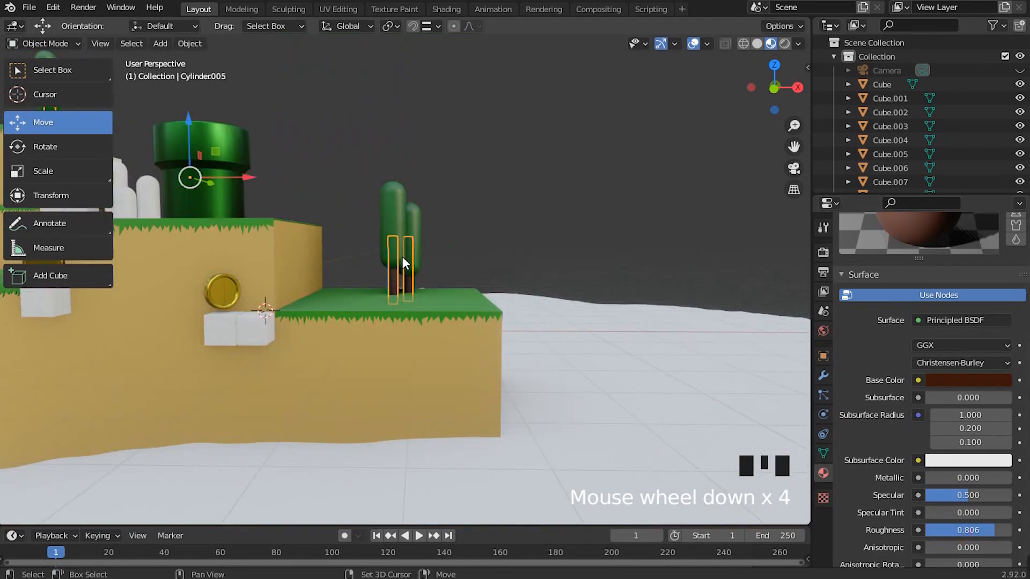
Select the tree crowns and examine their ARVORE surface settings.
{"action": "middle_click_drag", "start_coordinate": [402, 256], "coordinate": [355, 229], "text": "shift"}
{"action": "left_click", "coordinate": [362, 205]}
{"action": "scroll", "coordinate": [365, 214], "scroll_direction": "down", "scroll_amount": 3}
{"action": "scroll", "coordinate": [974, 378], "scroll_direction": "up", "scroll_amount": 9}
{"action": "middle_click_drag", "start_coordinate": [294, 183], "coordinate": [417, 246], "text": "shift"}
{"action": "scroll", "coordinate": [989, 455], "scroll_direction": "down", "scroll_amount": 5}
{"action": "scroll", "coordinate": [937, 481], "scroll_direction": "down", "scroll_amount": 3}
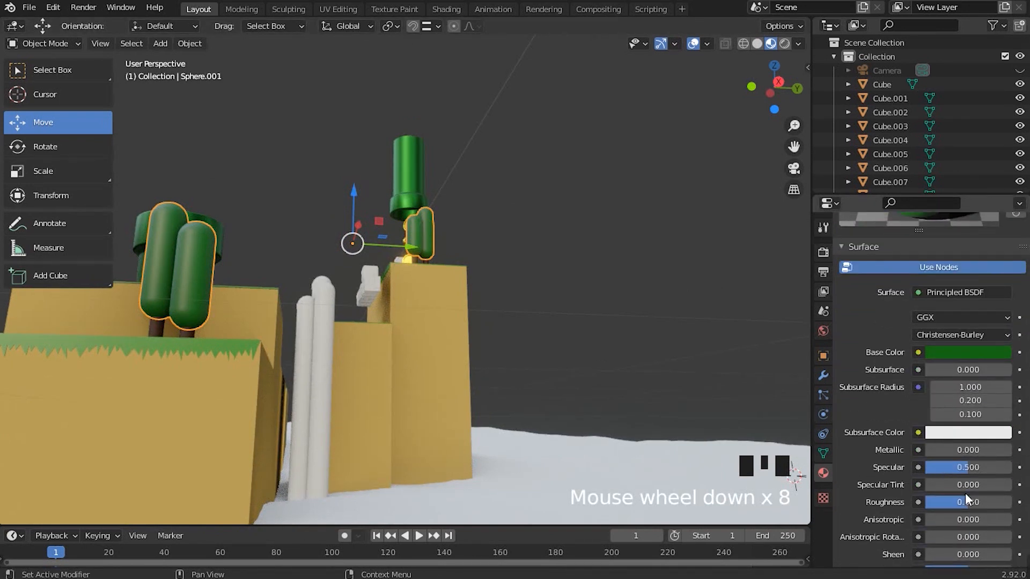
Deselect the tree crowns and select the three white rounded hills with eyes beside the blocks.
{"action": "middle_click_drag", "start_coordinate": [382, 316], "coordinate": [528, 201]}
{"action": "middle_click_drag", "start_coordinate": [528, 201], "coordinate": [526, 193], "text": "shift"}
{"action": "left_click", "coordinate": [365, 230]}
{"action": "middle_click_drag", "start_coordinate": [365, 230], "coordinate": [496, 335], "text": "shift"}
{"action": "scroll", "coordinate": [450, 291], "scroll_direction": "up", "scroll_amount": 2}
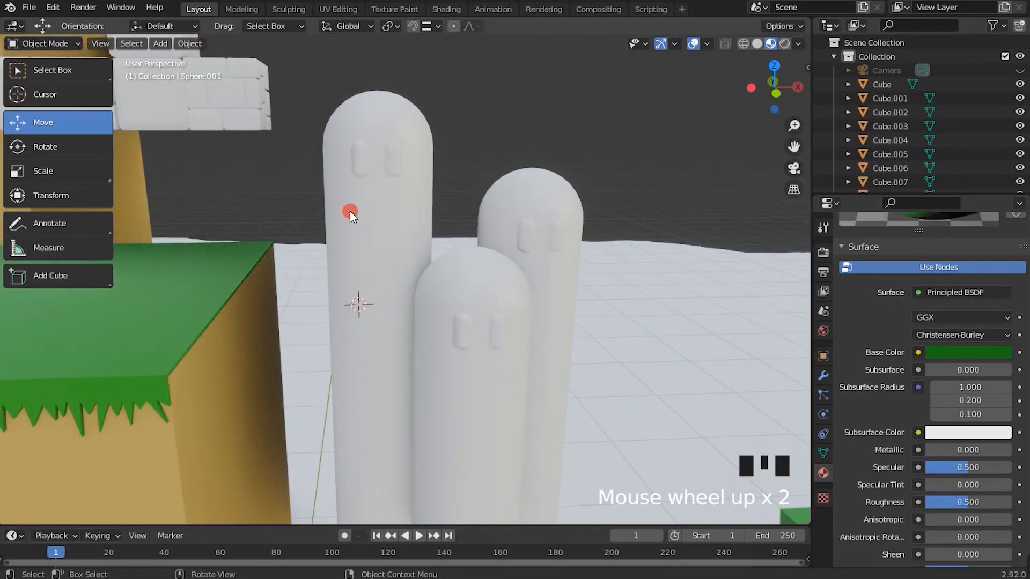
{"action": "left_click", "coordinate": [533, 243]}
{"action": "left_click_drag", "start_coordinate": [466, 188], "coordinate": [513, 167]}
{"action": "right_click", "coordinate": [513, 168]}
Inspect the three selected hills and their eyes from several sides.
{"action": "middle_click_drag", "start_coordinate": [513, 173], "coordinate": [437, 223]}
{"action": "scroll", "coordinate": [452, 269], "scroll_direction": "up", "scroll_amount": 4}
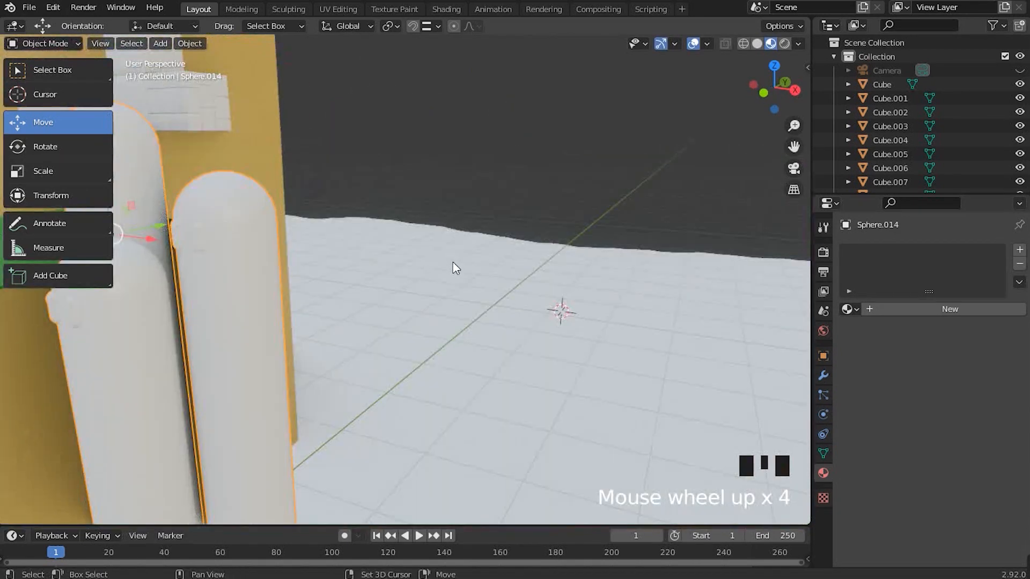
{"action": "middle_click_drag", "start_coordinate": [453, 269], "coordinate": [511, 253], "text": "shift"}
{"action": "scroll", "coordinate": [372, 261], "scroll_direction": "up", "scroll_amount": 1}
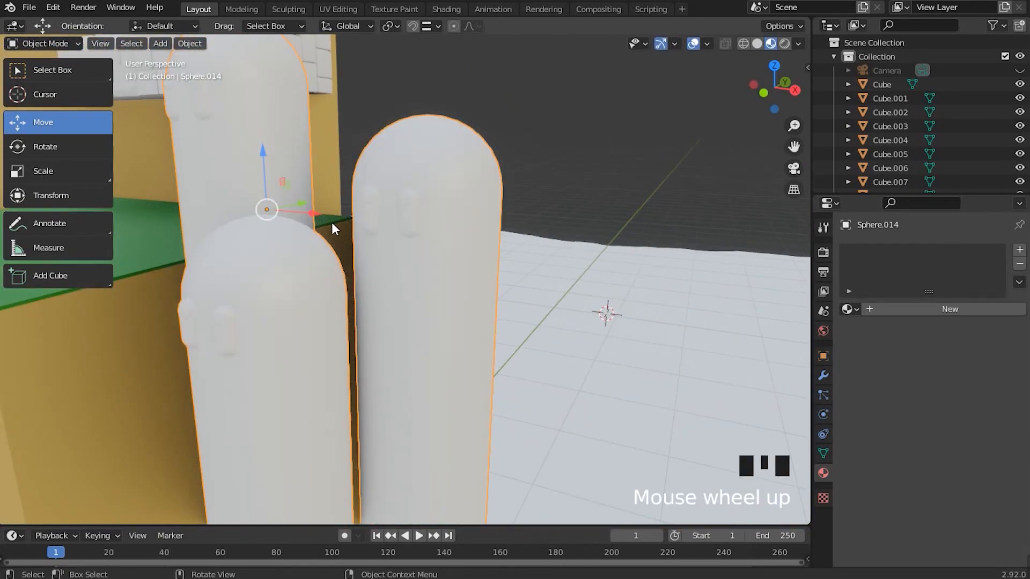
{"action": "scroll", "coordinate": [333, 227], "scroll_direction": "down", "scroll_amount": 2}
{"action": "middle_click_drag", "start_coordinate": [335, 219], "coordinate": [320, 227]}
{"action": "left_click_drag", "start_coordinate": [276, 232], "coordinate": [359, 173]}
{"action": "middle_click_drag", "start_coordinate": [360, 173], "coordinate": [542, 177]}
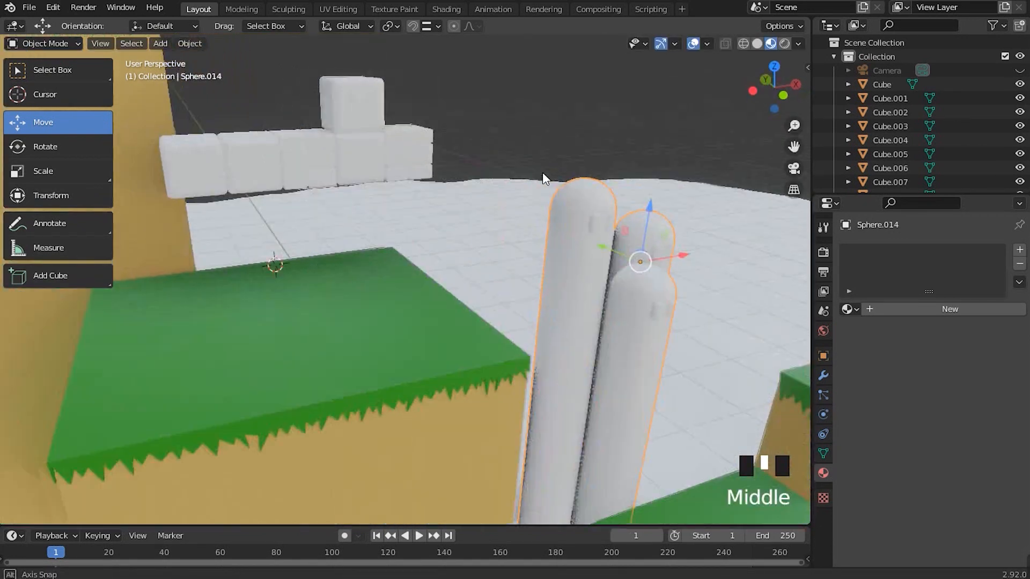
{"action": "scroll", "coordinate": [644, 292], "scroll_direction": "up", "scroll_amount": 2}
{"action": "middle_click_drag", "start_coordinate": [643, 292], "coordinate": [297, 203], "text": "shift"}
{"action": "middle_click_drag", "start_coordinate": [534, 238], "coordinate": [471, 208], "text": "shift"}
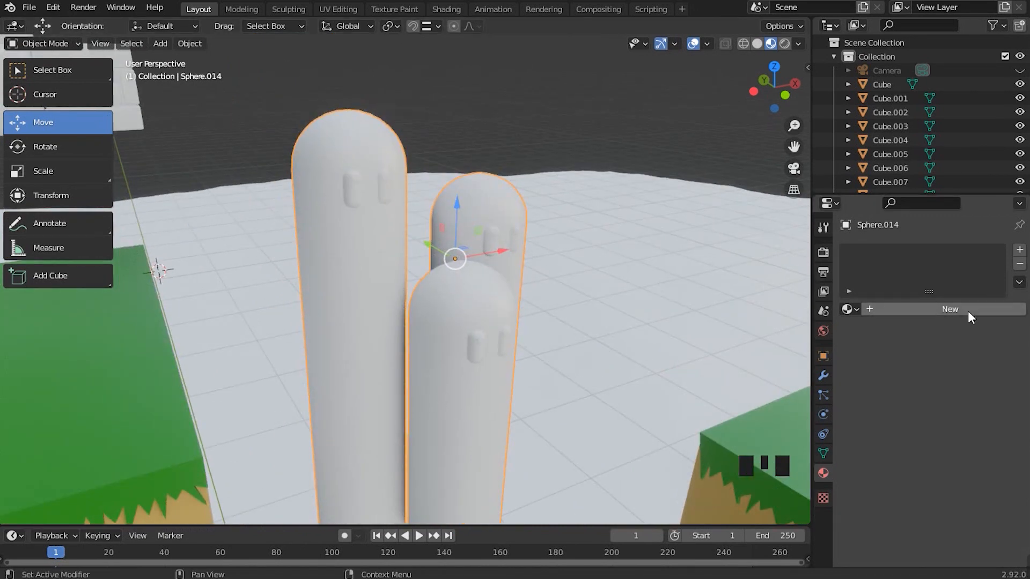
Create a new material for the hills and name it MONTANHAS.
{"action": "left_click", "coordinate": [938, 310]}
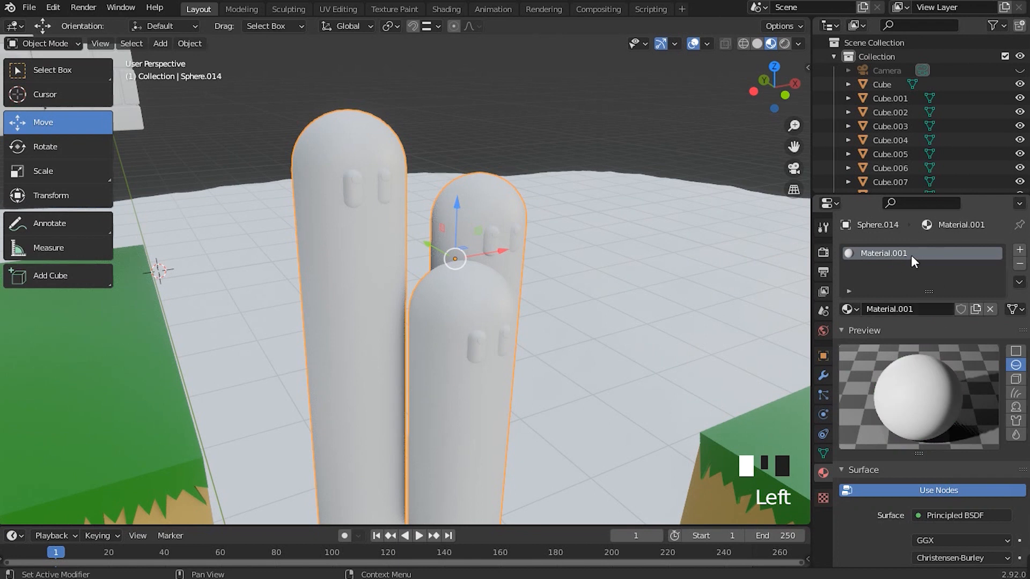
{"action": "left_click", "coordinate": [894, 258]}
{"action": "type", "text": "MO"}
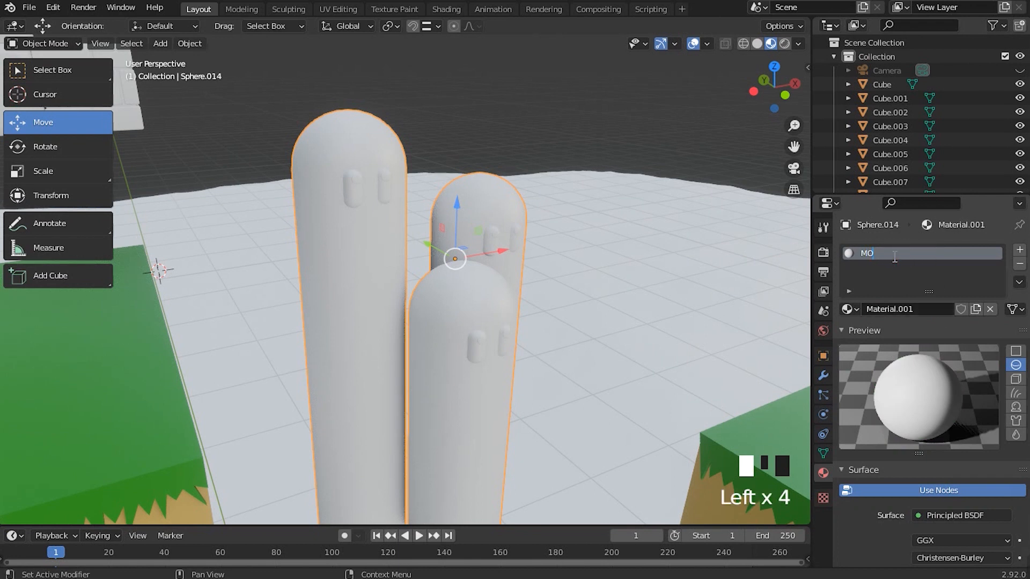
{"action": "type", "text": "NTANHAS"}
{"action": "key", "text": "Return"}
Set the MONTANHAS base colour to green with hue 0.332 and saturation 1.000, and darken it strongly.
{"action": "scroll", "coordinate": [893, 256], "scroll_direction": "down", "scroll_amount": 5}
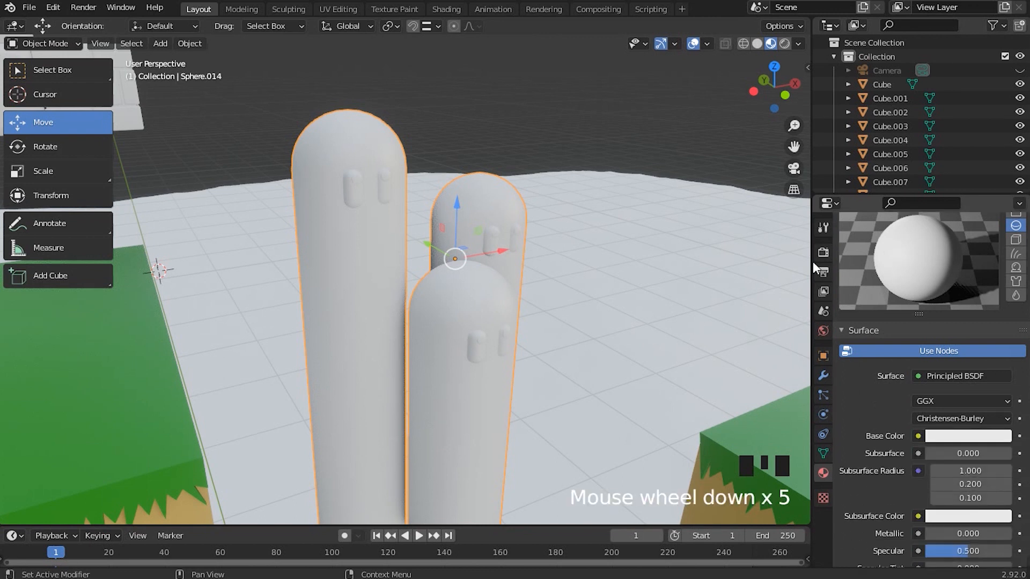
{"action": "left_click", "coordinate": [977, 437]}
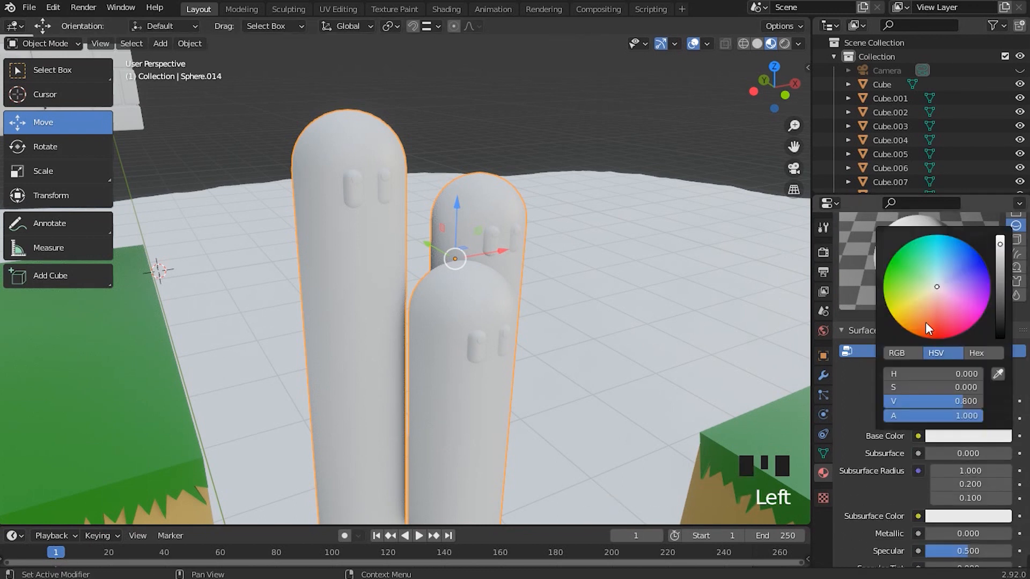
{"action": "left_click_drag", "start_coordinate": [936, 290], "coordinate": [887, 265]}
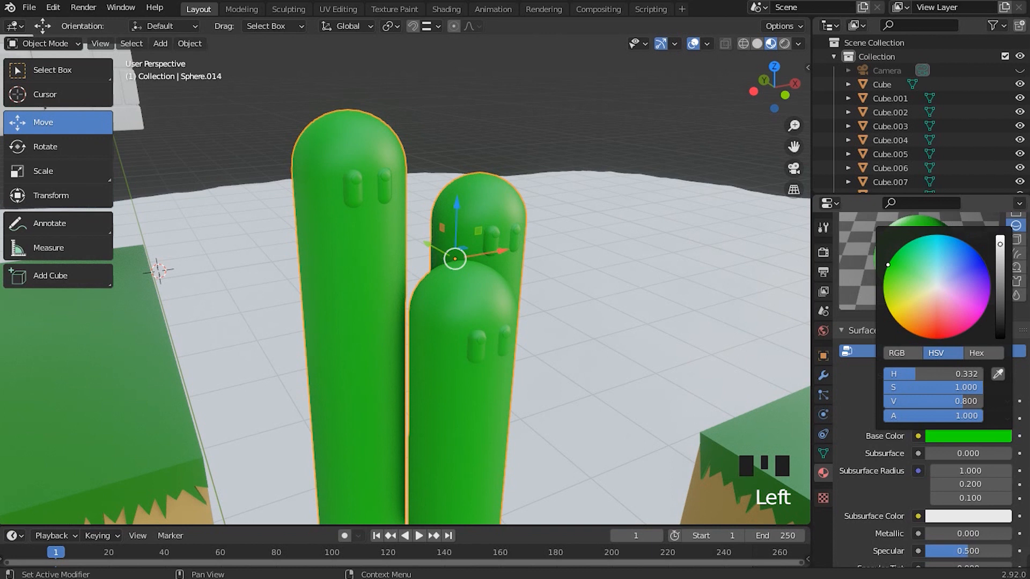
{"action": "mouse_move", "coordinate": [1001, 247]}
{"action": "left_mouse_down"}
{"action": "mouse_move", "coordinate": [999, 322]}
{"action": "mouse_move", "coordinate": [1000, 304]}
{"action": "left_mouse_up"}
{"action": "scroll", "coordinate": [376, 252], "scroll_direction": "down", "scroll_amount": 4}
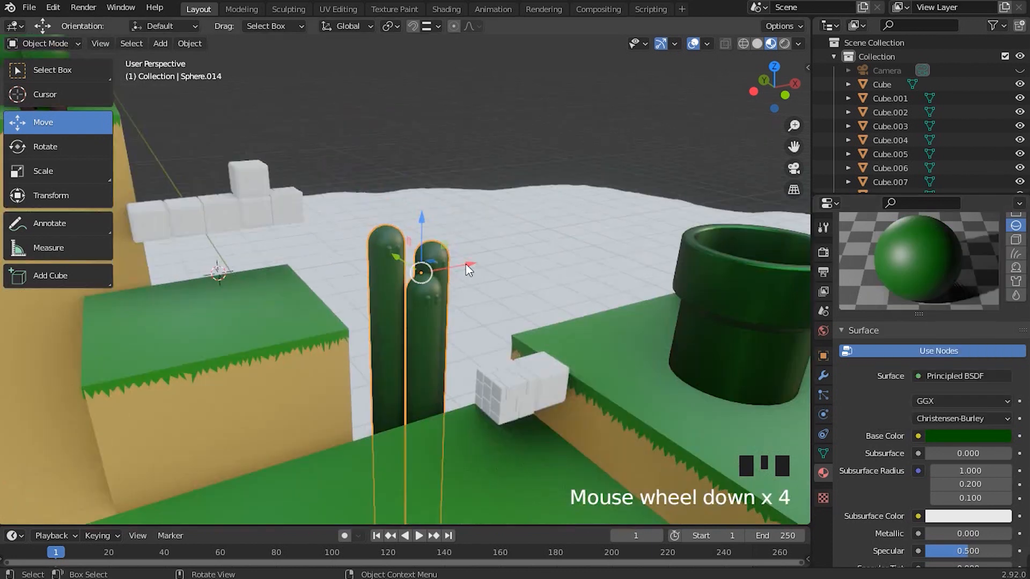
Select the tree crowns and lighten the ARVORE base colour to hue 0.317, saturation 0.940 and value 0.296.
{"action": "middle_click_drag", "start_coordinate": [343, 252], "coordinate": [380, 243]}
{"action": "scroll", "coordinate": [488, 240], "scroll_direction": "down", "scroll_amount": 5}
{"action": "middle_click_drag", "start_coordinate": [554, 324], "coordinate": [333, 273]}
{"action": "scroll", "coordinate": [588, 301], "scroll_direction": "up", "scroll_amount": 4}
{"action": "middle_click_drag", "start_coordinate": [587, 301], "coordinate": [550, 288], "text": "shift"}
{"action": "mouse_move", "coordinate": [633, 285]}
{"action": "middle_mouse_down"}
{"action": "mouse_move", "coordinate": [669, 278]}
{"action": "mouse_move", "coordinate": [661, 293]}
{"action": "mouse_move", "coordinate": [643, 276]}
{"action": "middle_mouse_up"}
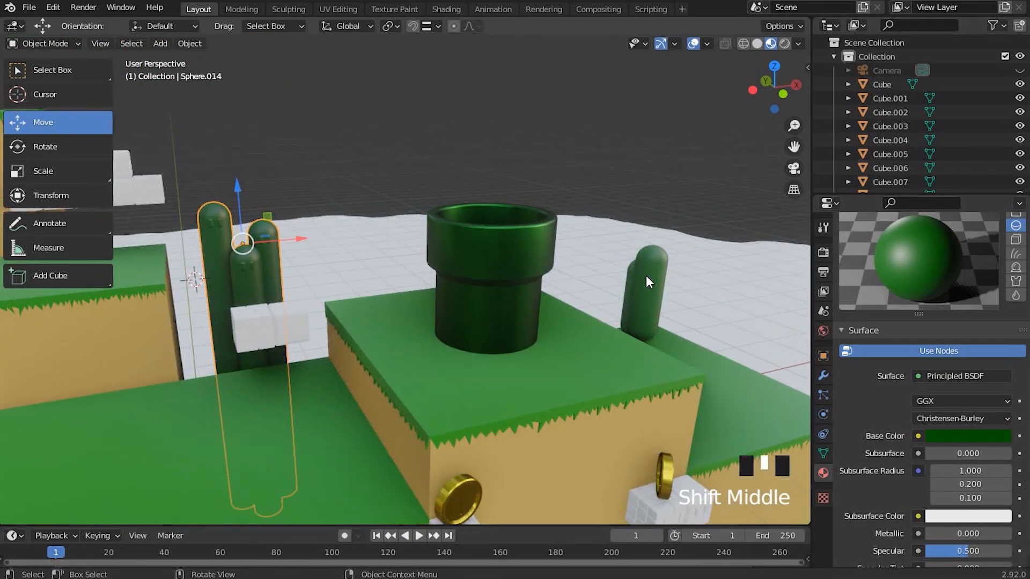
{"action": "left_click", "coordinate": [648, 266]}
{"action": "scroll", "coordinate": [969, 439], "scroll_direction": "up", "scroll_amount": 2}
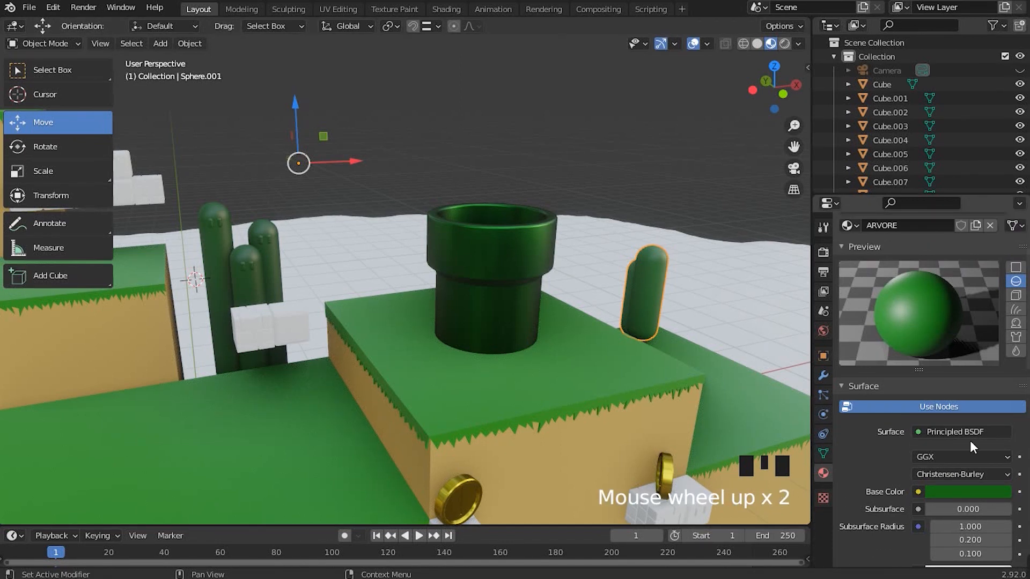
{"action": "left_click", "coordinate": [964, 490]}
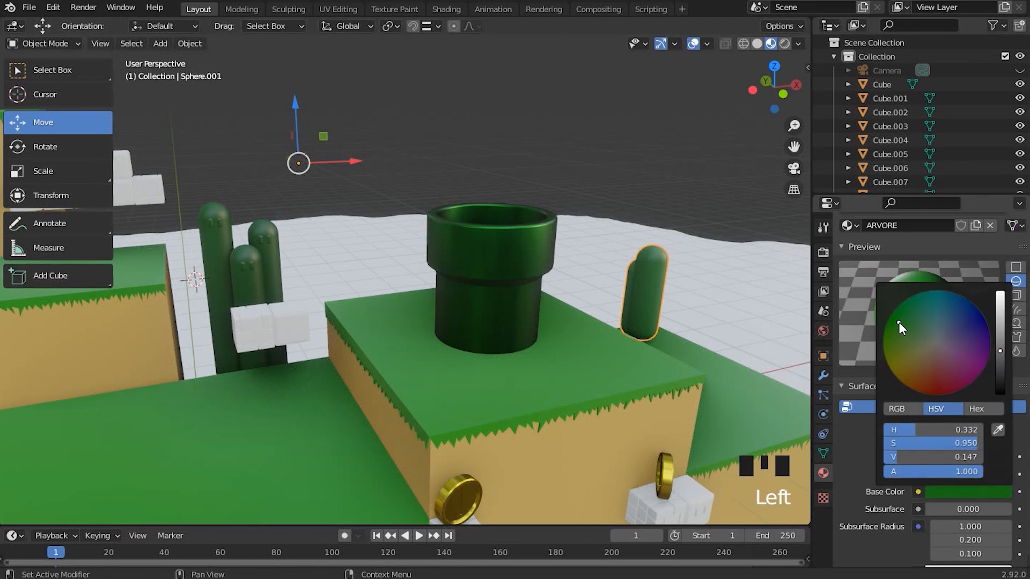
{"action": "left_click_drag", "start_coordinate": [1001, 351], "coordinate": [1001, 334]}
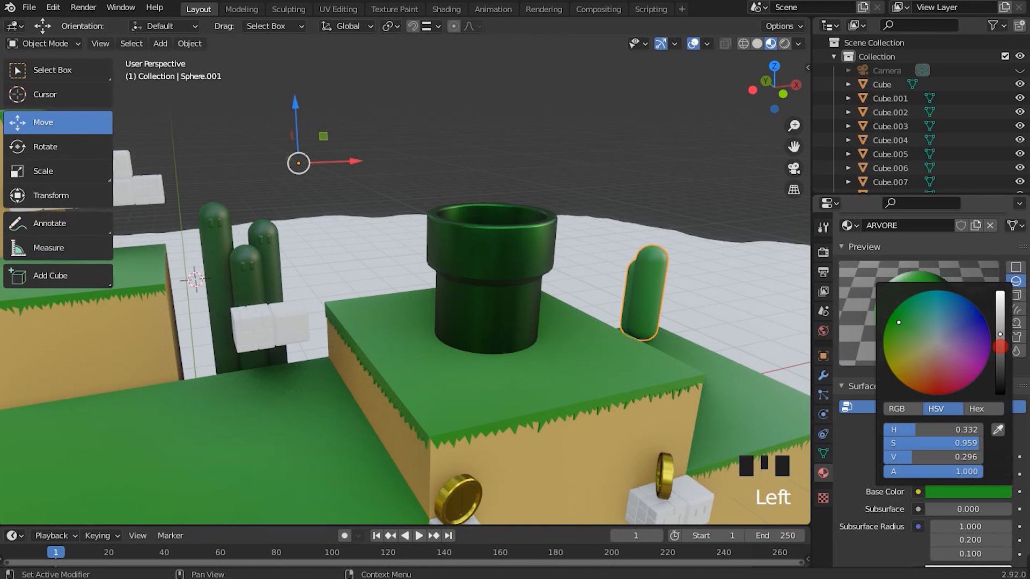
{"action": "left_click_drag", "start_coordinate": [894, 321], "coordinate": [898, 321]}
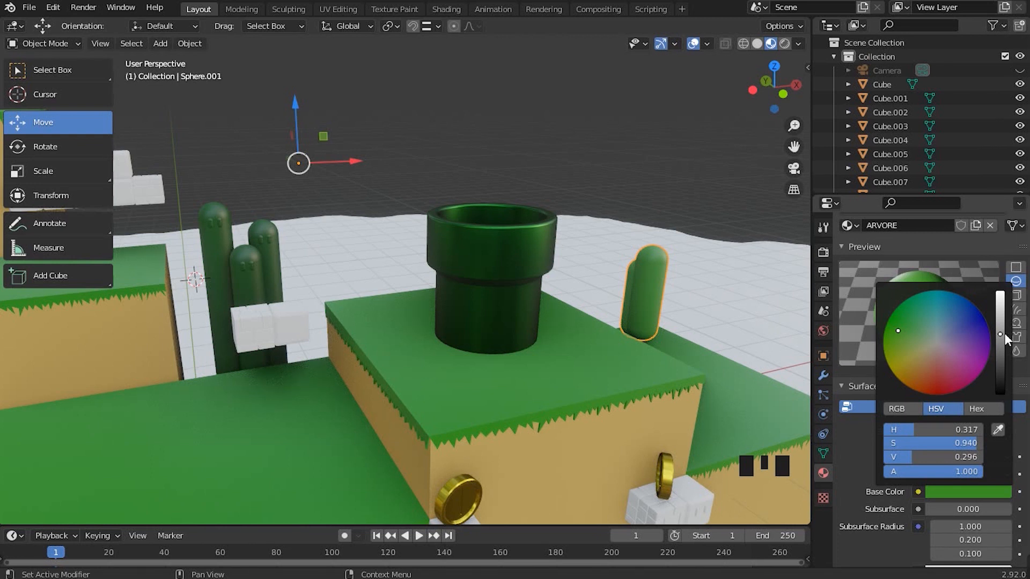
Compare the recoloured tree crowns with the green hills up close.
{"action": "middle_click_drag", "start_coordinate": [670, 317], "coordinate": [471, 289]}
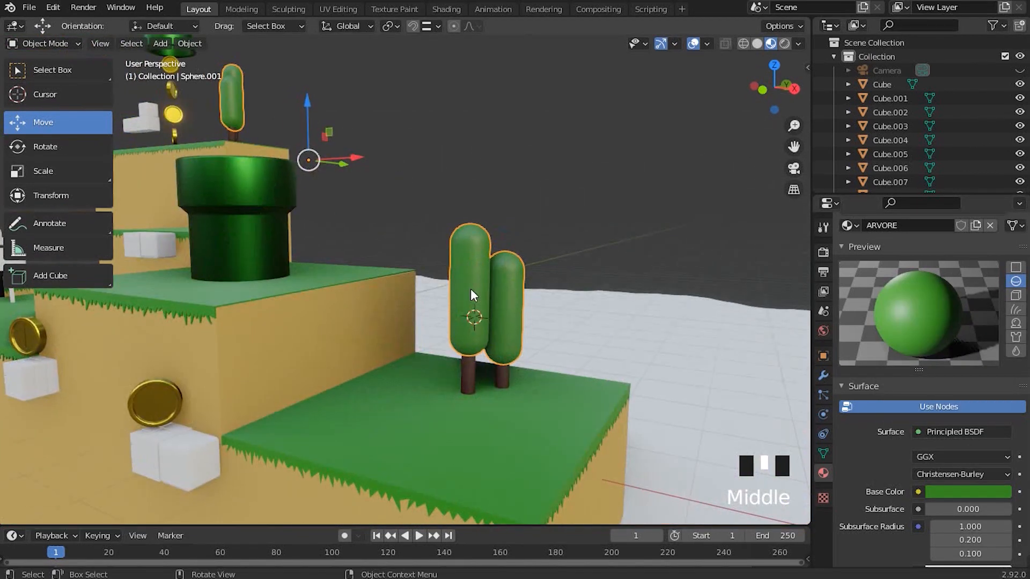
{"action": "scroll", "coordinate": [523, 370], "scroll_direction": "up", "scroll_amount": 2}
{"action": "middle_click_drag", "start_coordinate": [524, 370], "coordinate": [497, 324], "text": "shift"}
{"action": "scroll", "coordinate": [472, 360], "scroll_direction": "down", "scroll_amount": 3}
{"action": "middle_click_drag", "start_coordinate": [472, 360], "coordinate": [404, 300], "text": "shift"}
{"action": "scroll", "coordinate": [515, 335], "scroll_direction": "up", "scroll_amount": 3}
{"action": "middle_click_drag", "start_coordinate": [515, 335], "coordinate": [548, 327]}
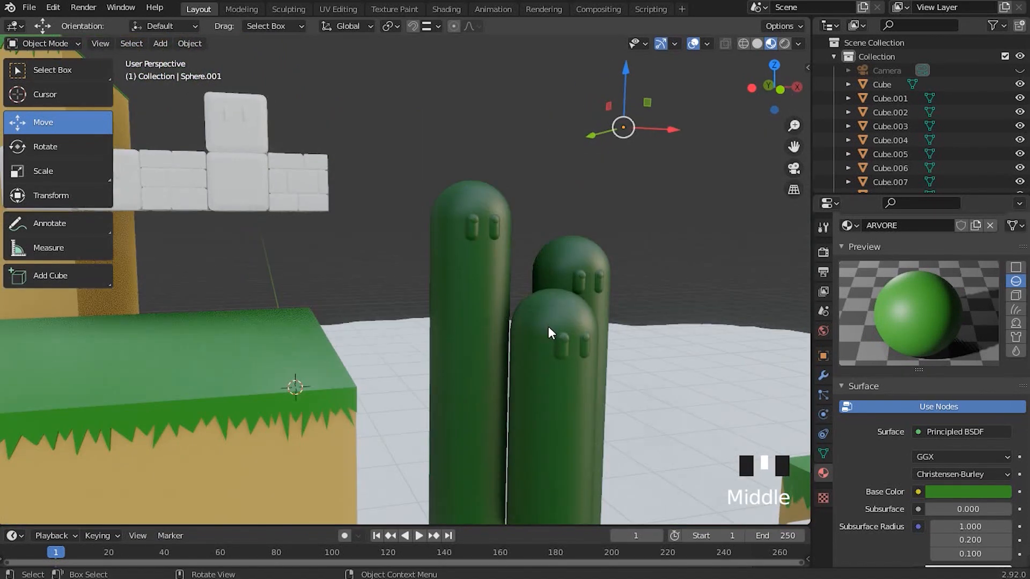
Select the hills, lighten the MONTANHAS base colour slightly, and clear the selection.
{"action": "left_click", "coordinate": [547, 326]}
{"action": "left_click", "coordinate": [982, 492]}
{"action": "left_click_drag", "start_coordinate": [1001, 360], "coordinate": [1001, 355]}
{"action": "scroll", "coordinate": [492, 315], "scroll_direction": "down", "scroll_amount": 1}
{"action": "middle_click_drag", "start_coordinate": [492, 314], "coordinate": [437, 331]}
{"action": "scroll", "coordinate": [437, 331], "scroll_direction": "down", "scroll_amount": 3}
{"action": "middle_click_drag", "start_coordinate": [467, 279], "coordinate": [470, 253], "text": "shift"}
{"action": "scroll", "coordinate": [471, 253], "scroll_direction": "up", "scroll_amount": 1, "text": "shift"}
{"action": "left_click", "coordinate": [405, 208]}
Select the hills object and examine its green colour and eye shapes up close from several angles.
{"action": "middle_click_drag", "start_coordinate": [404, 207], "coordinate": [576, 221], "text": "shift"}
{"action": "scroll", "coordinate": [576, 221], "scroll_direction": "up", "scroll_amount": 5}
{"action": "middle_click_drag", "start_coordinate": [501, 185], "coordinate": [421, 359], "text": "shift"}
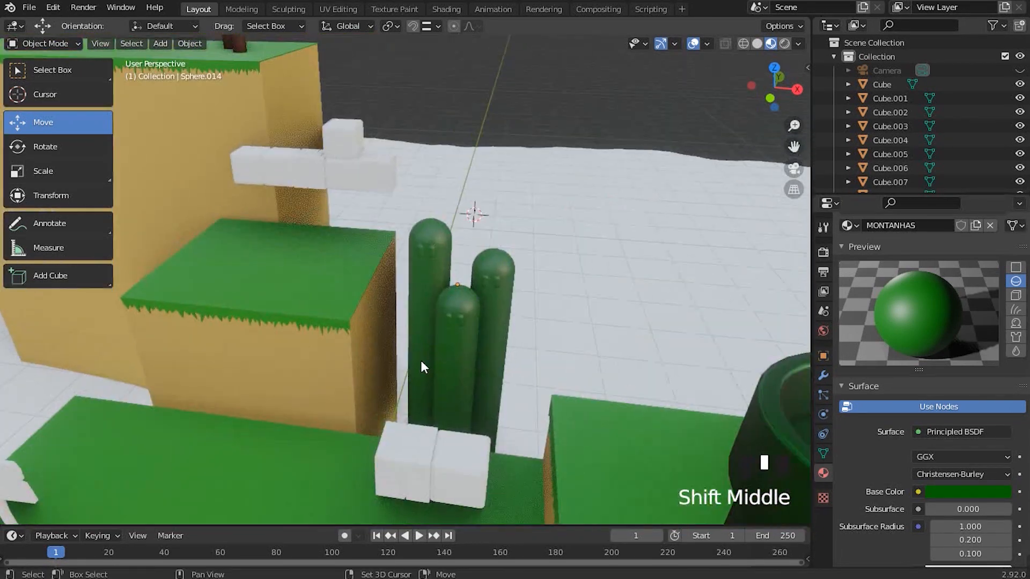
{"action": "scroll", "coordinate": [421, 360], "scroll_direction": "up", "scroll_amount": 5}
{"action": "middle_click_drag", "start_coordinate": [537, 168], "coordinate": [449, 180], "text": "shift"}
{"action": "scroll", "coordinate": [367, 201], "scroll_direction": "down", "scroll_amount": 1}
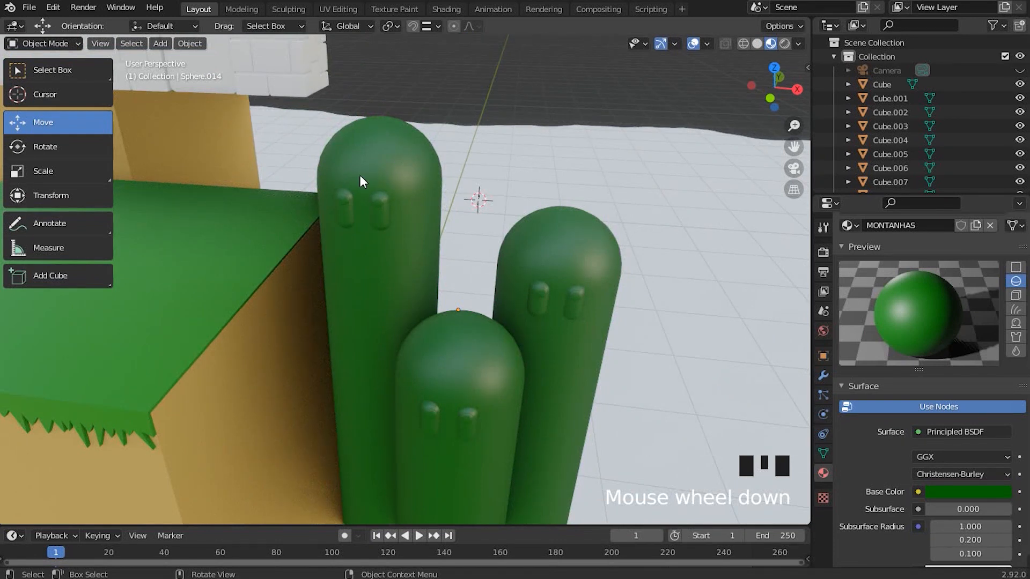
{"action": "left_click", "coordinate": [555, 257]}
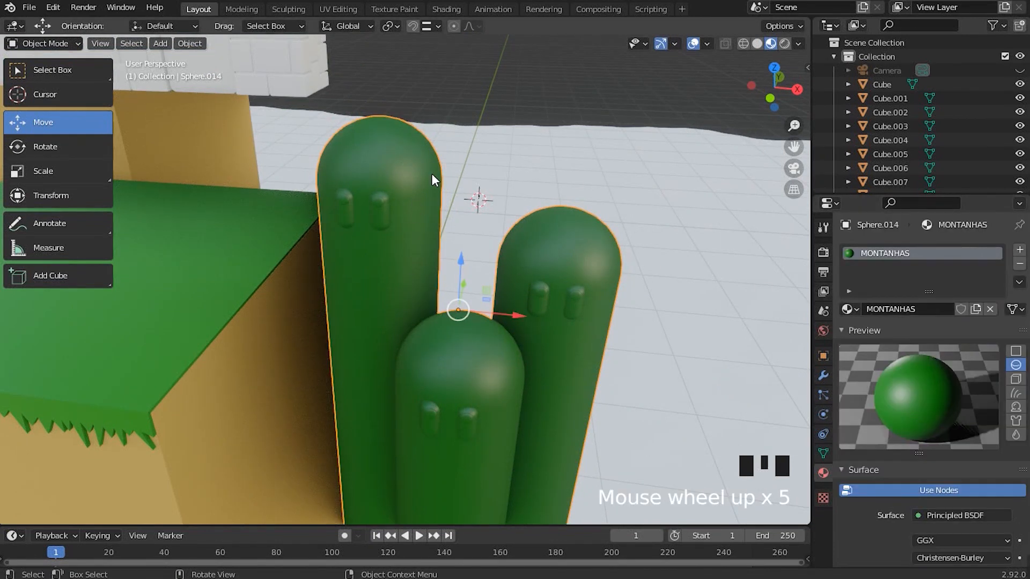
{"action": "middle_click_drag", "start_coordinate": [558, 332], "coordinate": [478, 231], "text": "shift"}
{"action": "scroll", "coordinate": [456, 288], "scroll_direction": "up", "scroll_amount": 2, "text": "shift"}
{"action": "scroll", "coordinate": [530, 273], "scroll_direction": "down", "scroll_amount": 3}
{"action": "scroll", "coordinate": [559, 266], "scroll_direction": "up", "scroll_amount": 2}
{"action": "scroll", "coordinate": [515, 312], "scroll_direction": "up", "scroll_amount": 1, "text": "shift"}
{"action": "scroll", "coordinate": [400, 230], "scroll_direction": "up", "scroll_amount": 2}
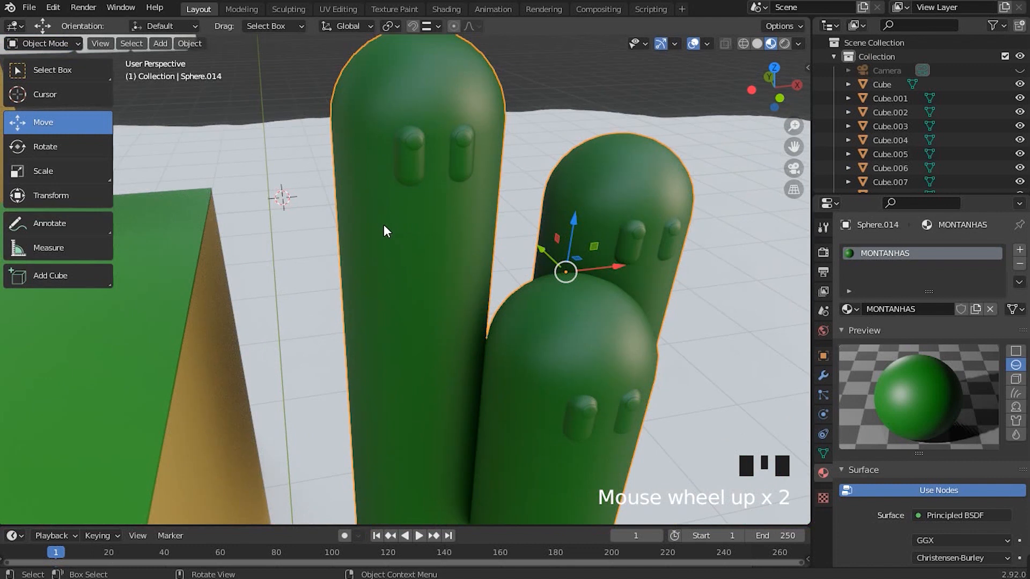
{"action": "middle_click_drag", "start_coordinate": [381, 194], "coordinate": [389, 159], "text": "shift"}
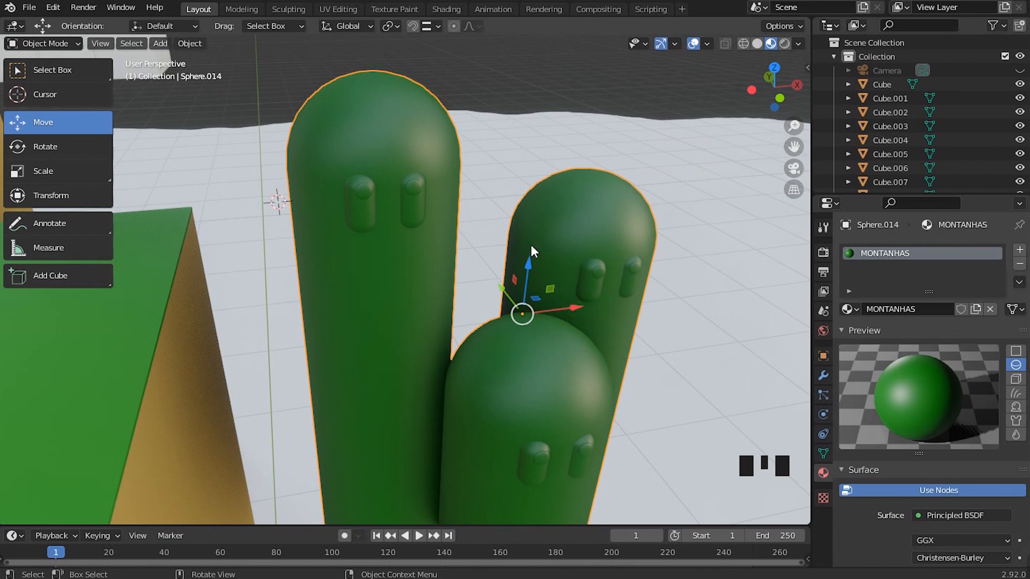
{"action": "scroll", "coordinate": [394, 338], "scroll_direction": "down", "scroll_amount": 4}
{"action": "middle_click_drag", "start_coordinate": [395, 337], "coordinate": [583, 307]}
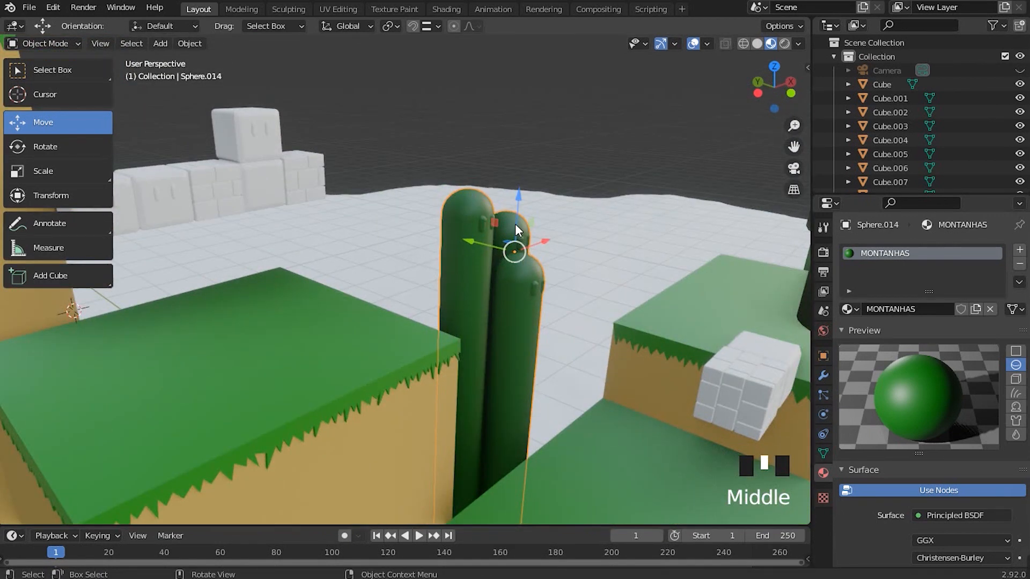
{"action": "middle_click_drag", "start_coordinate": [513, 266], "coordinate": [487, 278]}
{"action": "scroll", "coordinate": [487, 278], "scroll_direction": "up", "scroll_amount": 2}
{"action": "scroll", "coordinate": [507, 273], "scroll_direction": "up", "scroll_amount": 1}
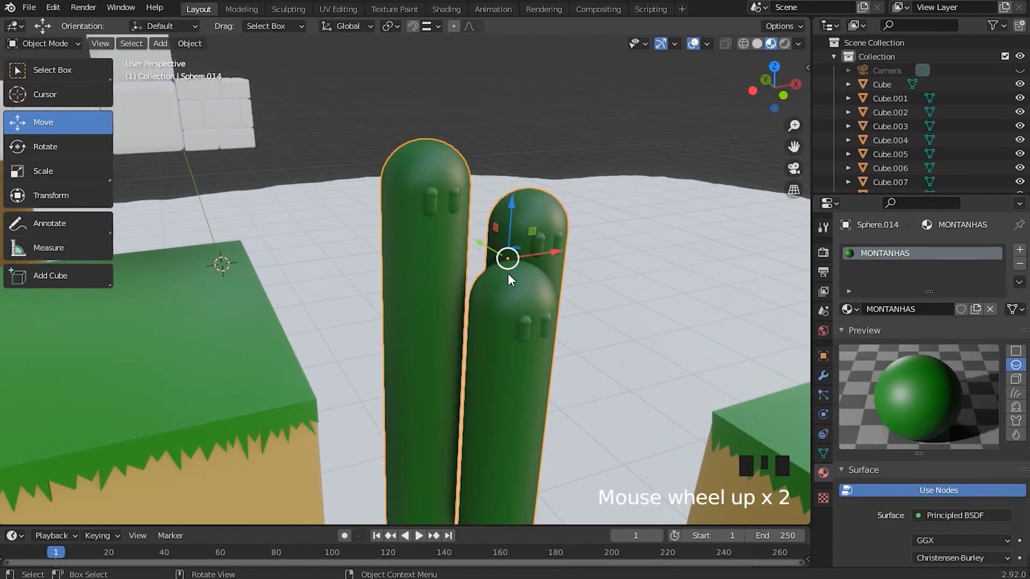
Enter Edit Mode on the hills and clear the existing mesh selection.
{"action": "key", "text": "Tab"}
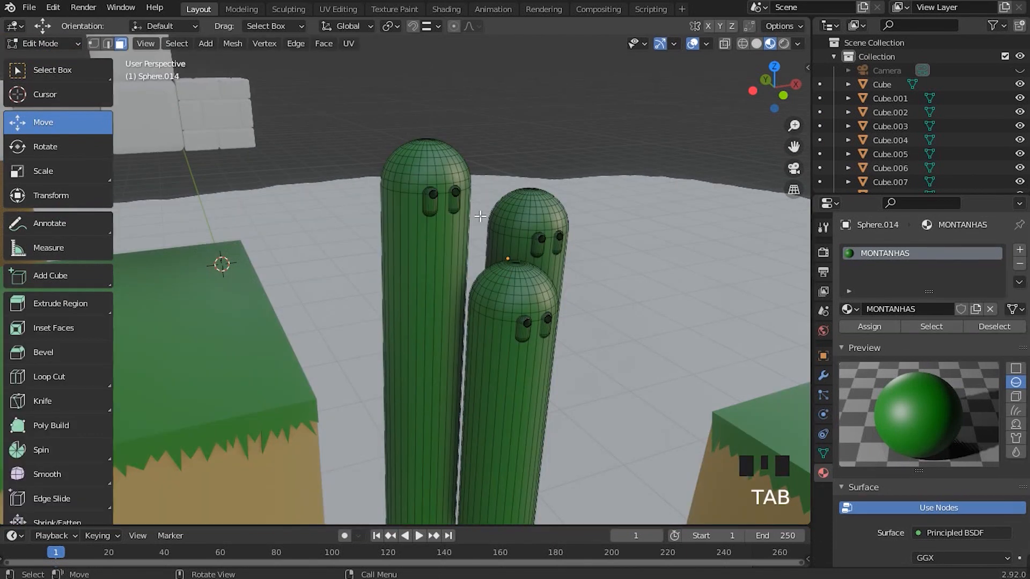
{"action": "scroll", "coordinate": [480, 216], "scroll_direction": "down", "scroll_amount": 4}
{"action": "middle_click_drag", "start_coordinate": [530, 225], "coordinate": [314, 319]}
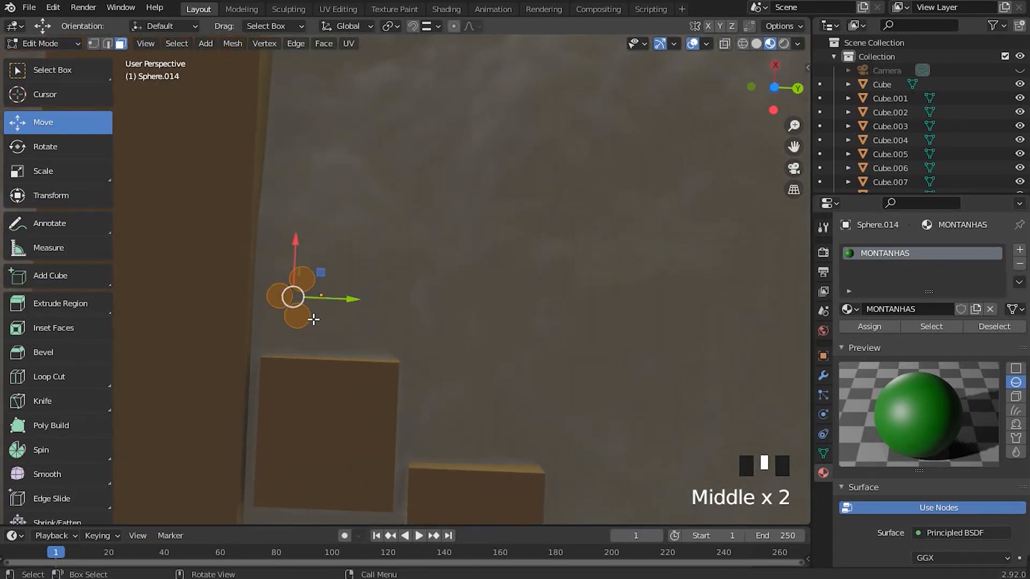
{"action": "scroll", "coordinate": [327, 268], "scroll_direction": "down", "scroll_amount": 3}
{"action": "middle_click_drag", "start_coordinate": [327, 269], "coordinate": [434, 301]}
{"action": "scroll", "coordinate": [368, 423], "scroll_direction": "up", "scroll_amount": 1}
{"action": "scroll", "coordinate": [472, 322], "scroll_direction": "up", "scroll_amount": 5}
{"action": "left_click", "coordinate": [565, 223]}
{"action": "scroll", "coordinate": [384, 363], "scroll_direction": "up", "scroll_amount": 2}
{"action": "middle_click_drag", "start_coordinate": [384, 363], "coordinate": [483, 320]}
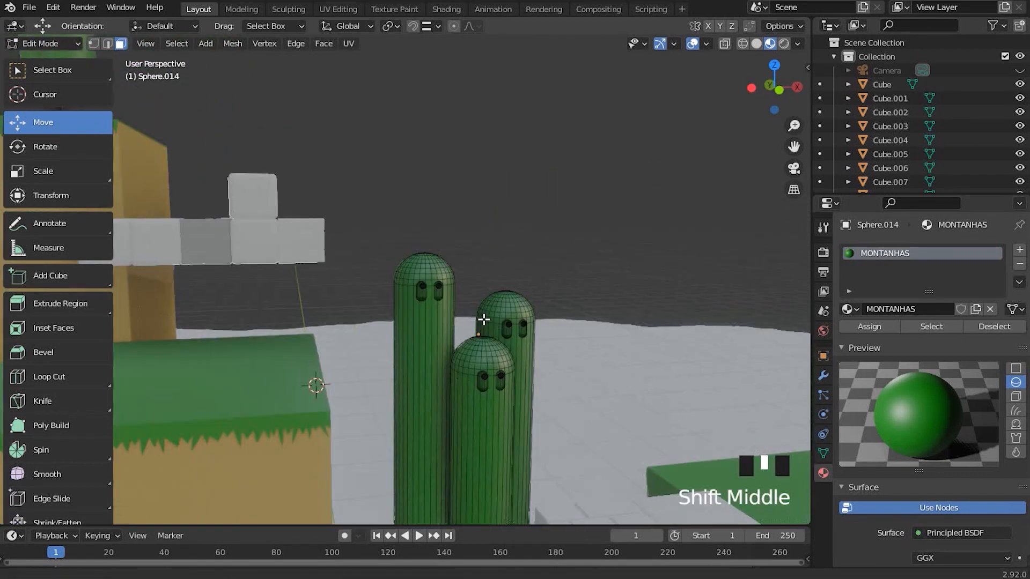
Select the linked geometry of both elongated eye shapes on the tallest hill, leaving out the pupils.
{"action": "scroll", "coordinate": [472, 316], "scroll_direction": "up", "scroll_amount": 5}
{"action": "middle_click_drag", "start_coordinate": [556, 337], "coordinate": [504, 317], "text": "shift"}
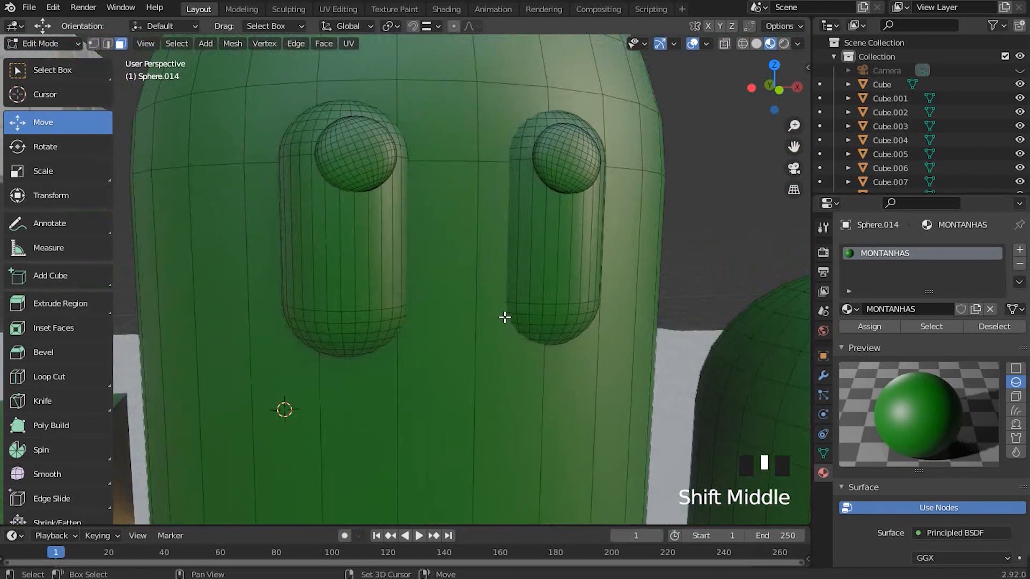
{"action": "scroll", "coordinate": [338, 272], "scroll_direction": "down", "scroll_amount": 3}
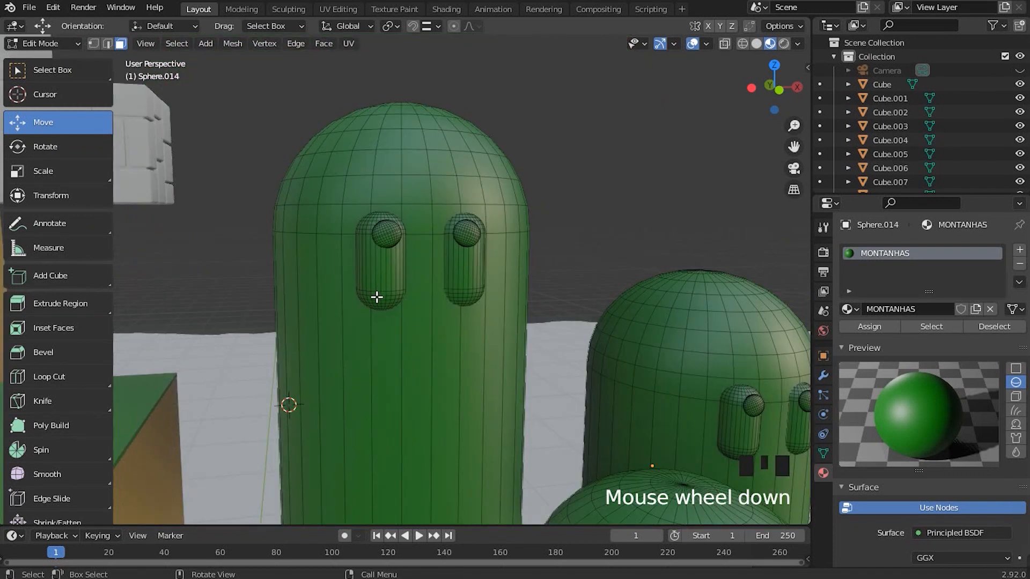
{"action": "scroll", "coordinate": [377, 298], "scroll_direction": "up", "scroll_amount": 3}
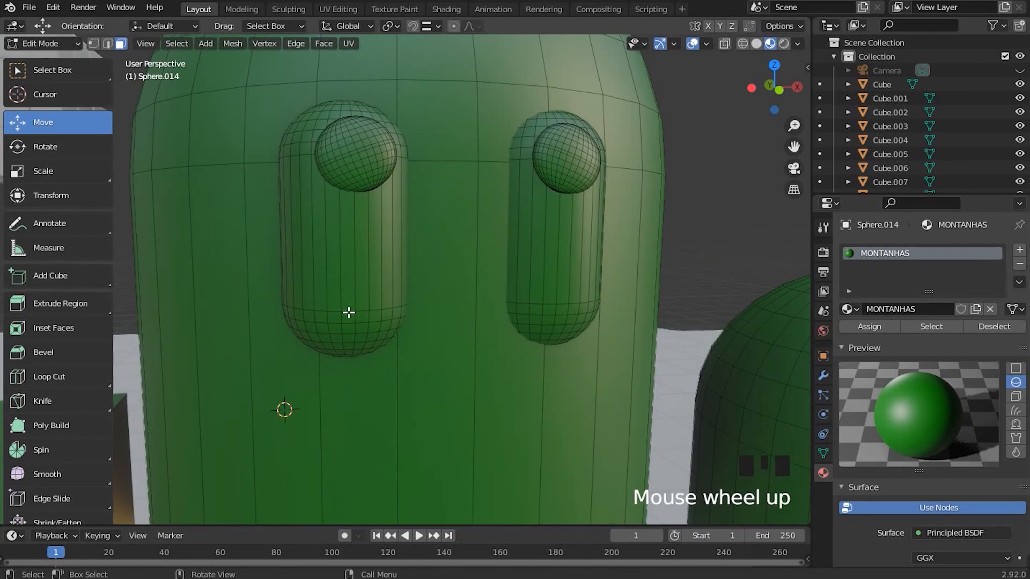
{"action": "key", "text": "l"}
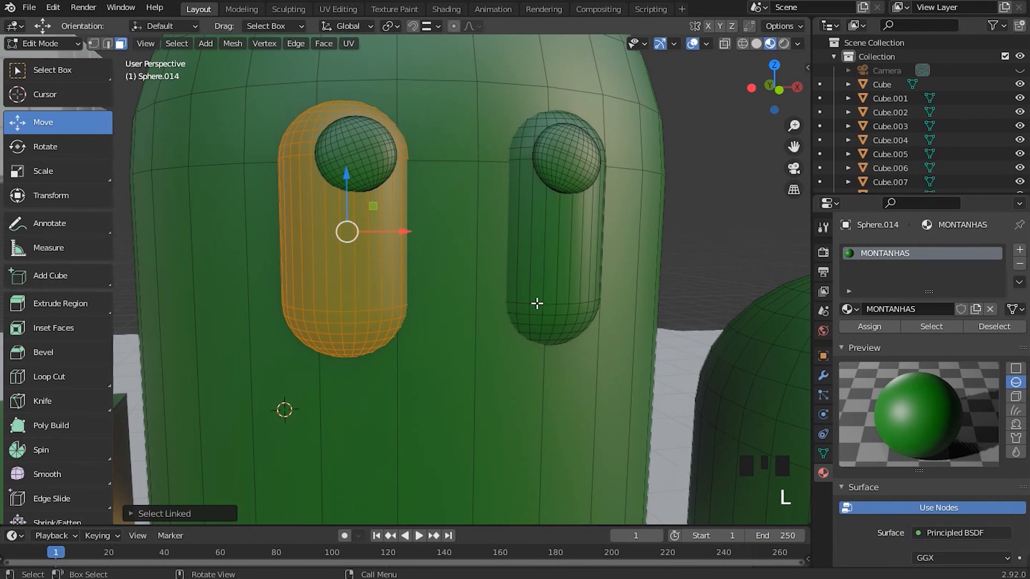
{"action": "key", "text": "l"}
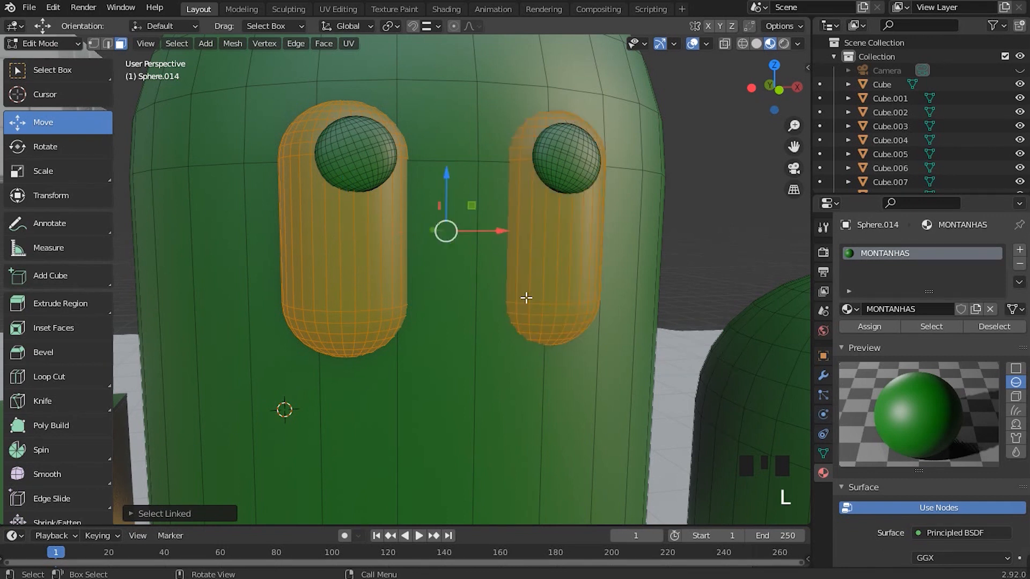
Add the elongated eye shapes of the other two hills to the selection, leaving out their pupils.
{"action": "scroll", "coordinate": [503, 299], "scroll_direction": "down", "scroll_amount": 2}
{"action": "key", "text": "l"}
{"action": "key", "text": "l"}
{"action": "scroll", "coordinate": [627, 242], "scroll_direction": "down", "scroll_amount": 1}
{"action": "key", "text": "l"}
{"action": "key", "text": "l"}
{"action": "middle_click_drag", "start_coordinate": [554, 457], "coordinate": [467, 366]}
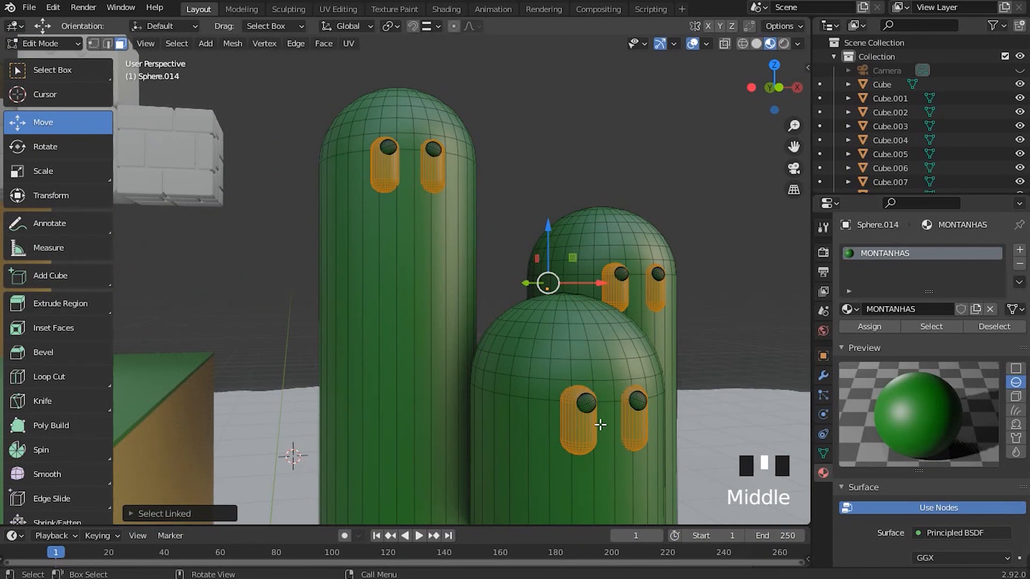
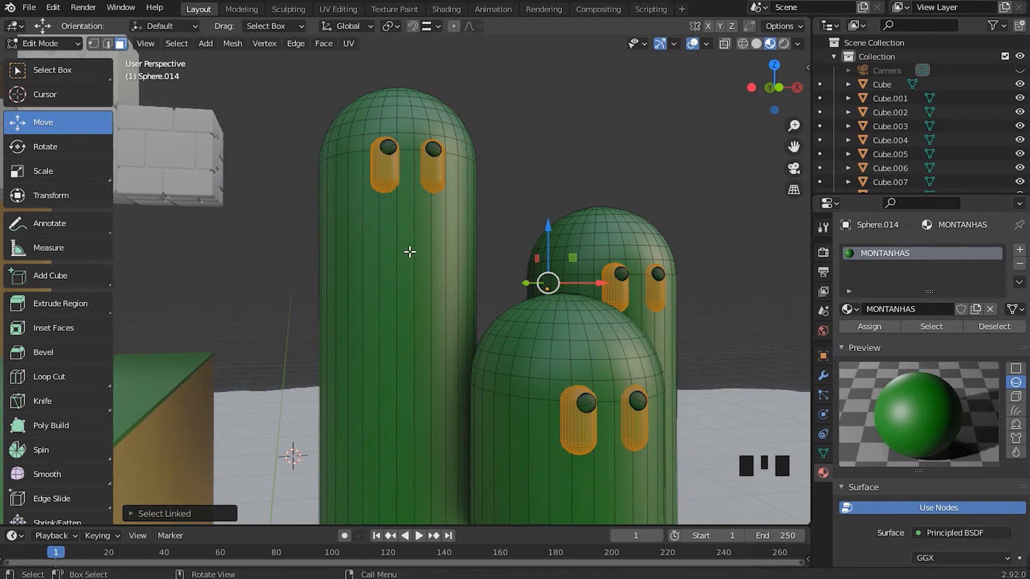
Add a second material slot to the hills object with a new material named OLHOS 1.
{"action": "key", "text": "l"}
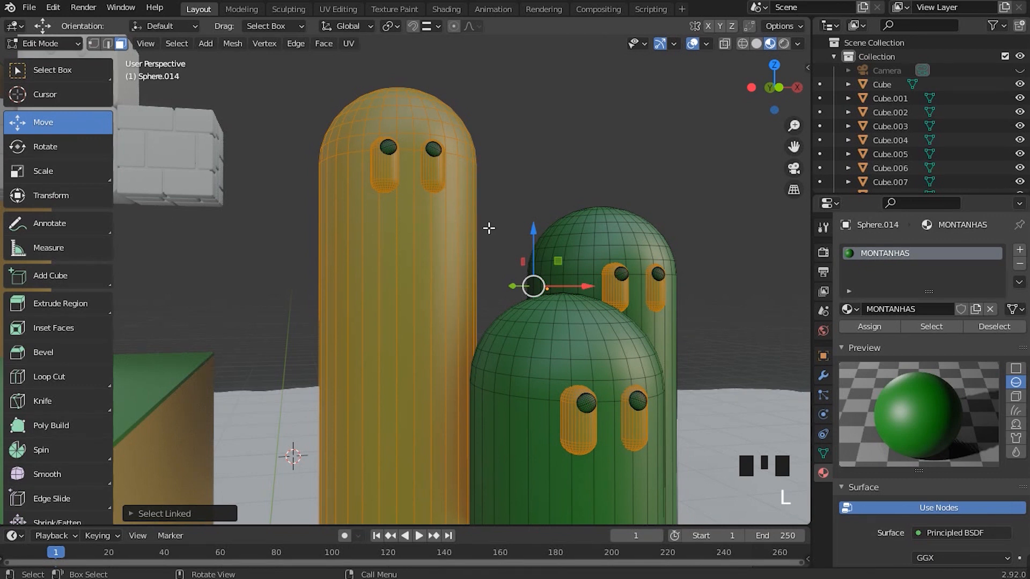
{"action": "key", "text": "ctrl+z"}
{"action": "middle_click_drag", "start_coordinate": [459, 200], "coordinate": [560, 230]}
{"action": "scroll", "coordinate": [561, 231], "scroll_direction": "up", "scroll_amount": 2}
{"action": "middle_click_drag", "start_coordinate": [659, 459], "coordinate": [523, 230], "text": "shift"}
{"action": "scroll", "coordinate": [563, 308], "scroll_direction": "down", "scroll_amount": 2}
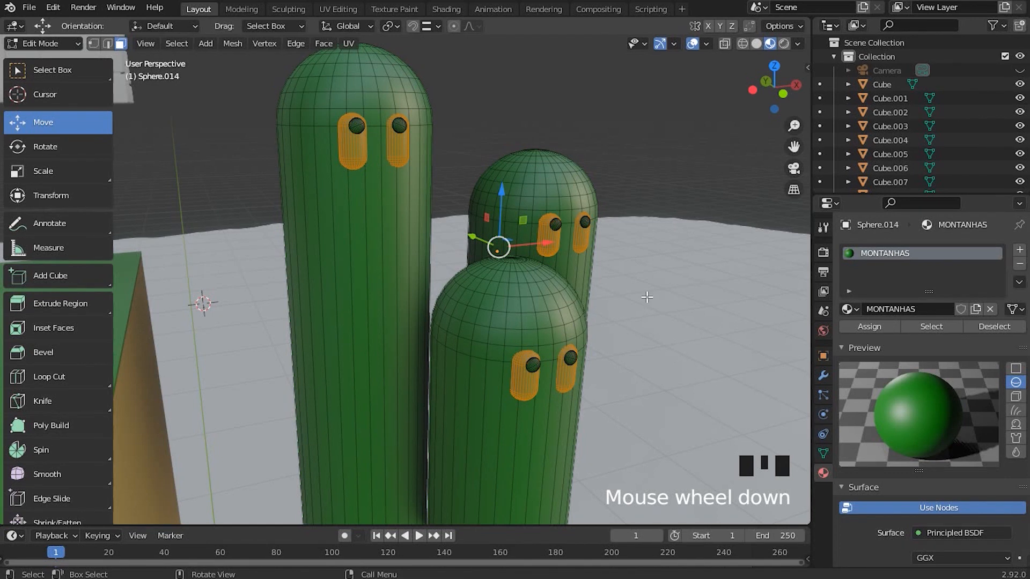
{"action": "left_click", "coordinate": [1019, 250]}
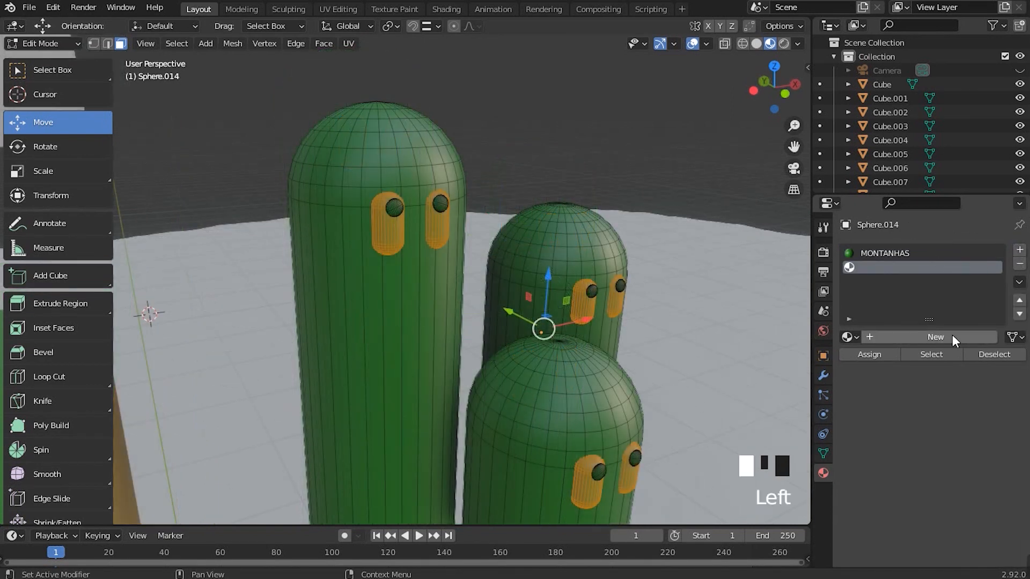
{"action": "left_click", "coordinate": [941, 335]}
{"action": "left_click", "coordinate": [893, 267]}
{"action": "double_click", "coordinate": [893, 267]}
{"action": "type", "text": "OLHOS 1"}
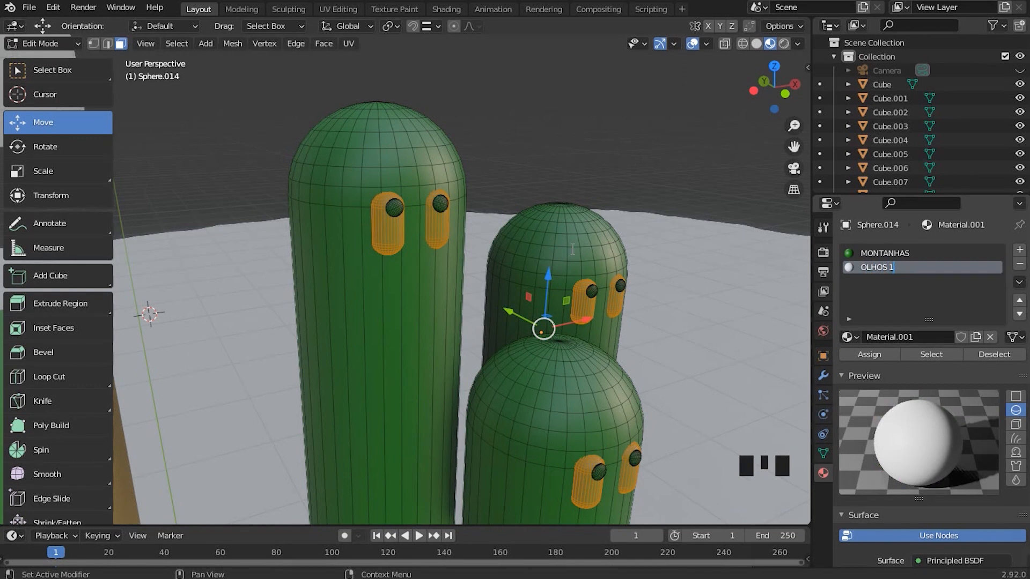
{"action": "key", "text": "Return"}
Set the base color of the OLHOS 1 material to black.
{"action": "scroll", "coordinate": [933, 405], "scroll_direction": "down", "scroll_amount": 2}
{"action": "scroll", "coordinate": [933, 405], "scroll_direction": "down", "scroll_amount": 4}
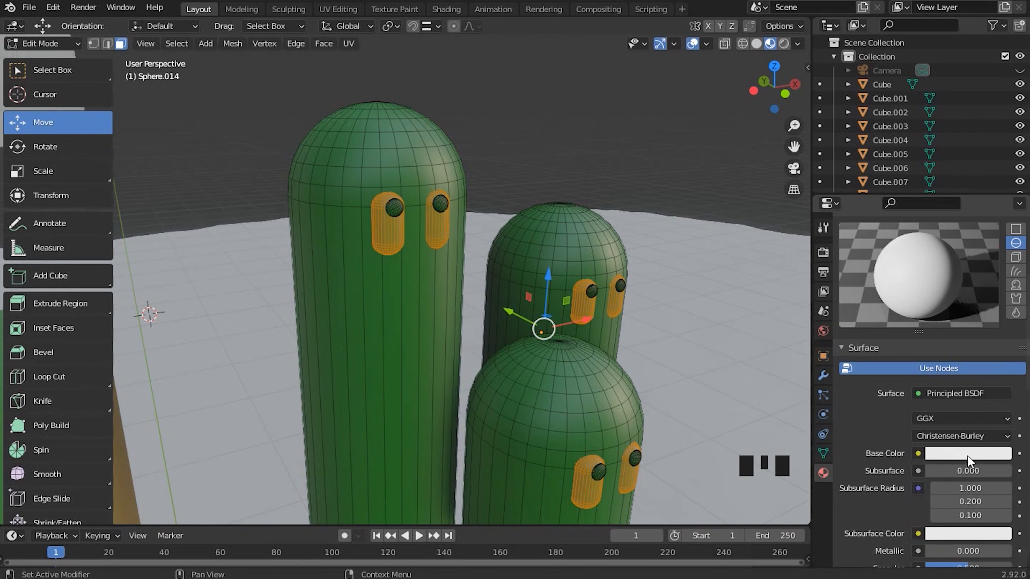
{"action": "left_click", "coordinate": [967, 455]}
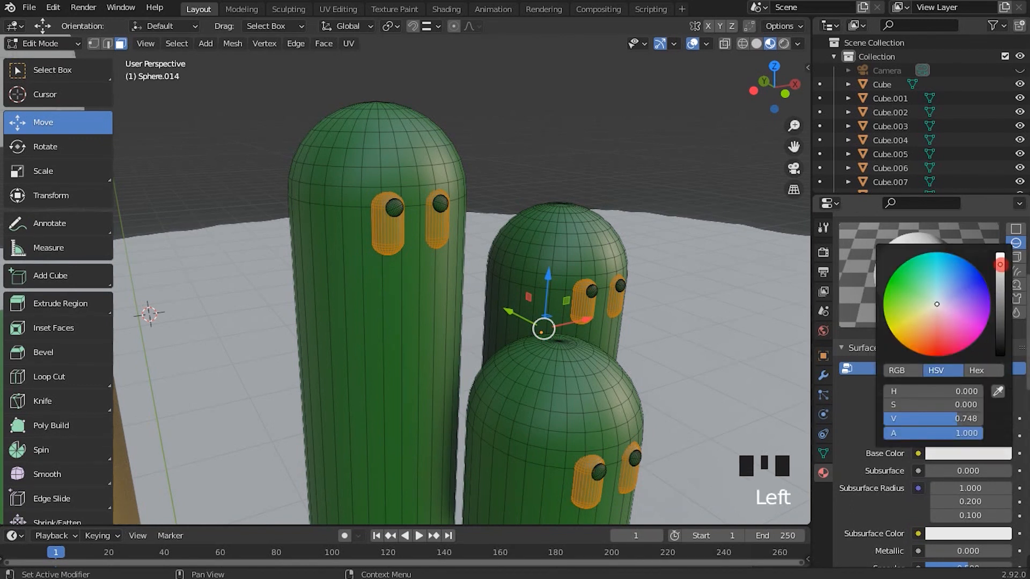
{"action": "left_click_drag", "start_coordinate": [999, 265], "coordinate": [1006, 259]}
{"action": "left_click_drag", "start_coordinate": [999, 265], "coordinate": [1000, 354]}
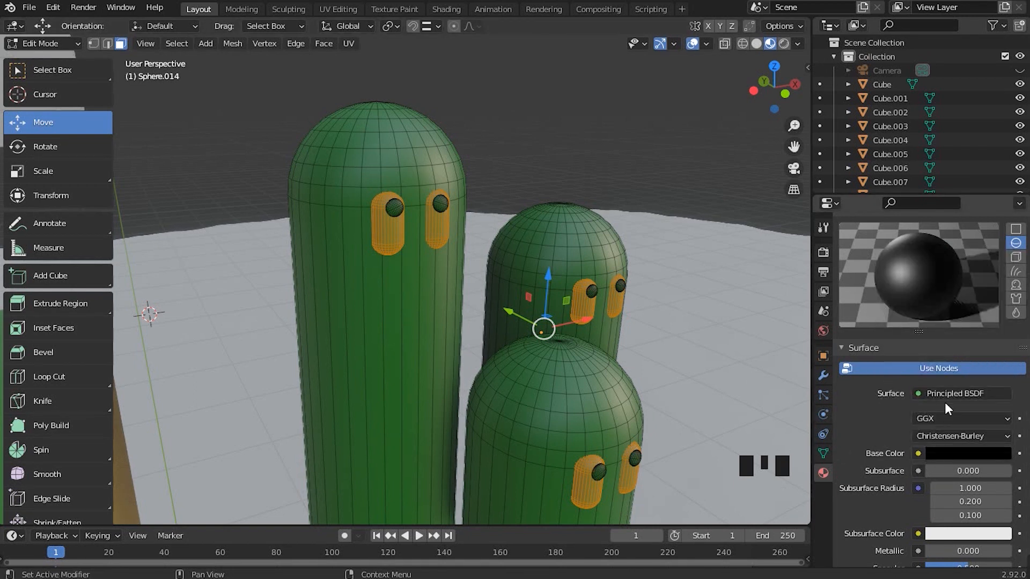
{"action": "scroll", "coordinate": [946, 396], "scroll_direction": "down", "scroll_amount": 5}
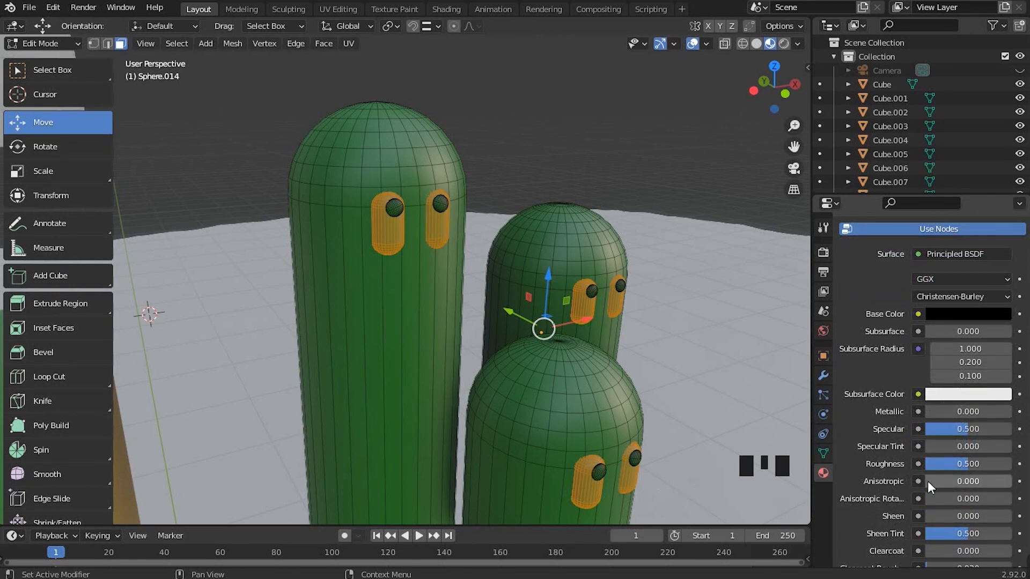
{"action": "scroll", "coordinate": [919, 483], "scroll_direction": "up", "scroll_amount": 11}
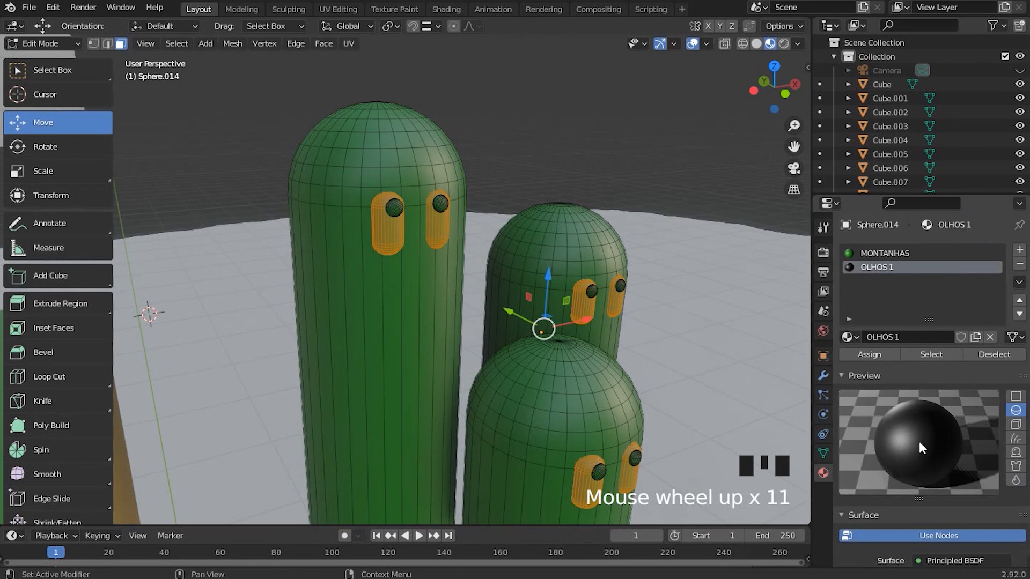
Assign the OLHOS 1 material to the selected oval eyes of all three hills and return to Object Mode.
{"action": "middle_click_drag", "start_coordinate": [656, 327], "coordinate": [582, 337]}
{"action": "scroll", "coordinate": [601, 317], "scroll_direction": "down", "scroll_amount": 1}
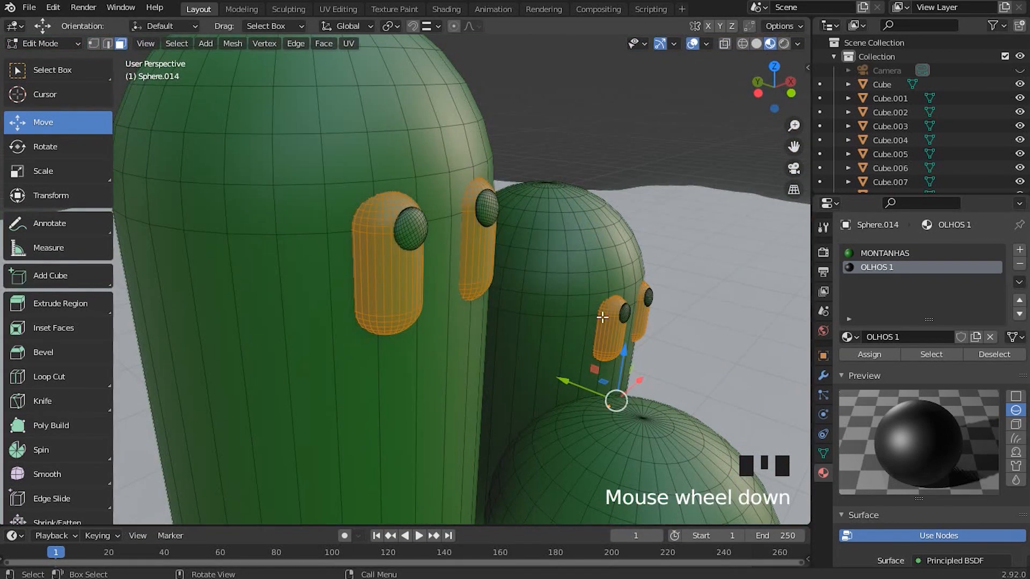
{"action": "left_click", "coordinate": [872, 355]}
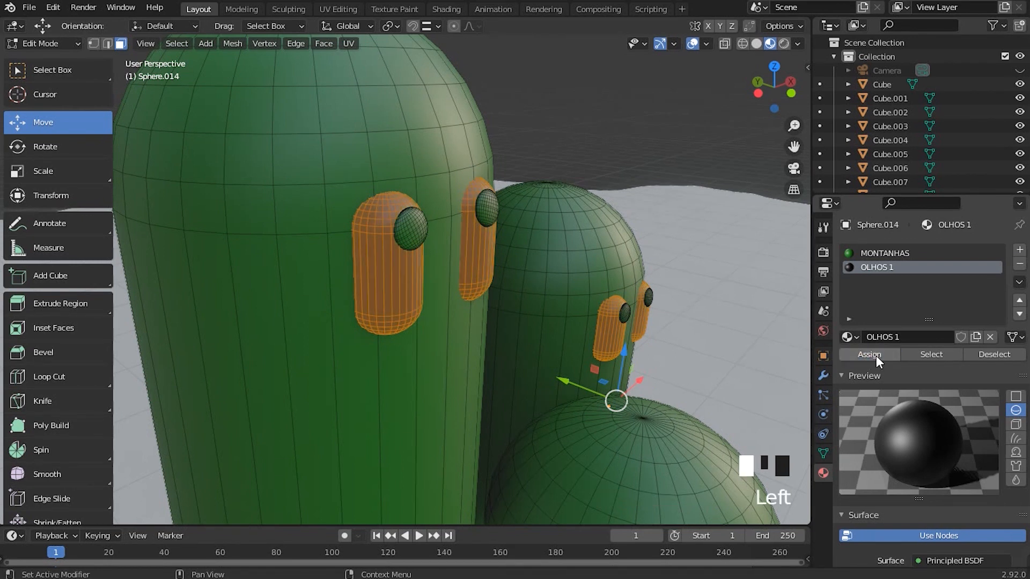
{"action": "scroll", "coordinate": [459, 259], "scroll_direction": "down", "scroll_amount": 2}
{"action": "middle_click_drag", "start_coordinate": [460, 260], "coordinate": [398, 280], "text": "shift"}
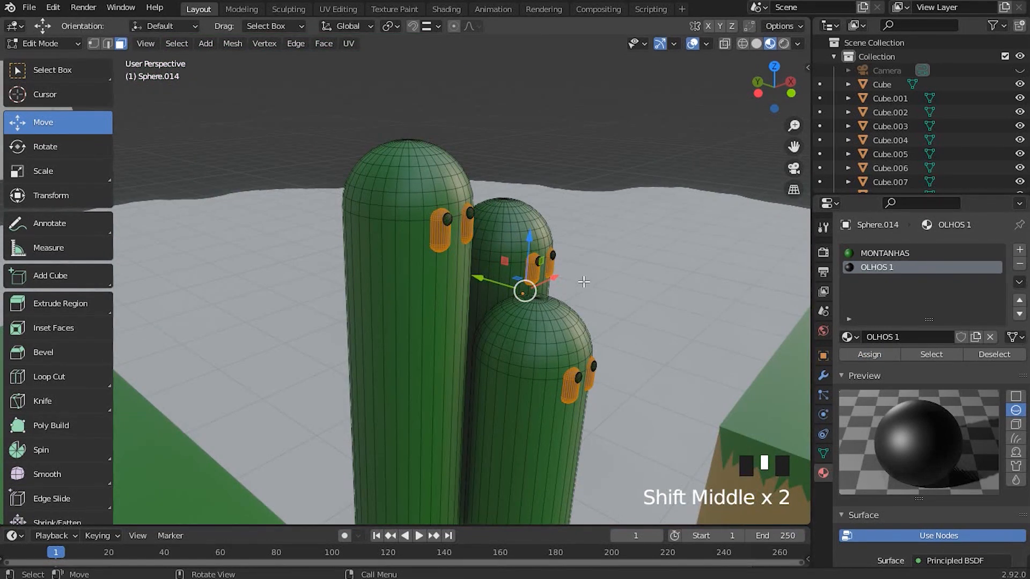
{"action": "key", "text": "Tab"}
{"action": "middle_click_drag", "start_coordinate": [629, 304], "coordinate": [451, 261]}
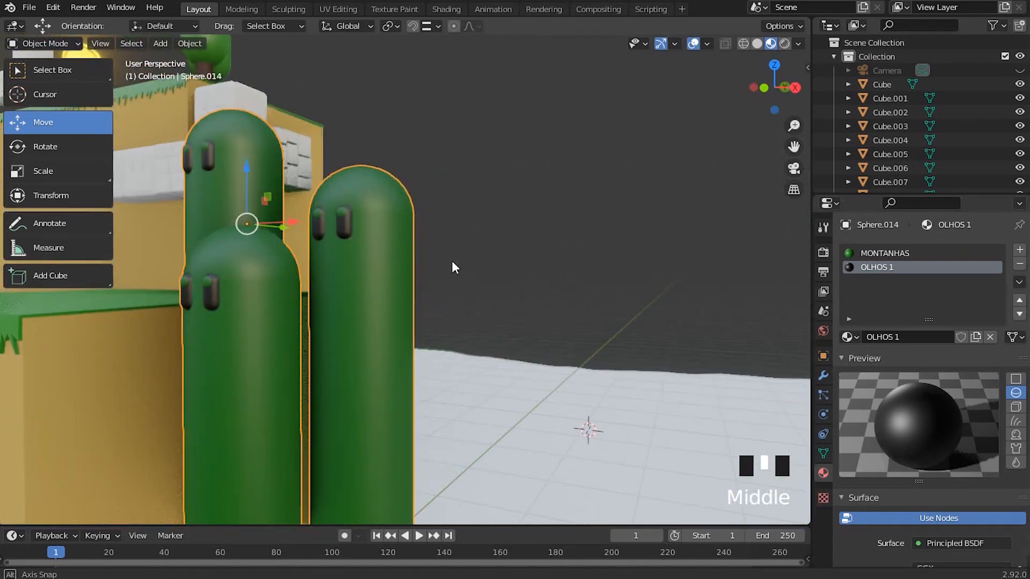
Lower the roughness of the OLHOS 1 material to 0.236.
{"action": "scroll", "coordinate": [382, 279], "scroll_direction": "up", "scroll_amount": 2}
{"action": "middle_click_drag", "start_coordinate": [381, 276], "coordinate": [510, 295], "text": "shift"}
{"action": "scroll", "coordinate": [491, 240], "scroll_direction": "up", "scroll_amount": 2}
{"action": "scroll", "coordinate": [571, 240], "scroll_direction": "down", "scroll_amount": 2}
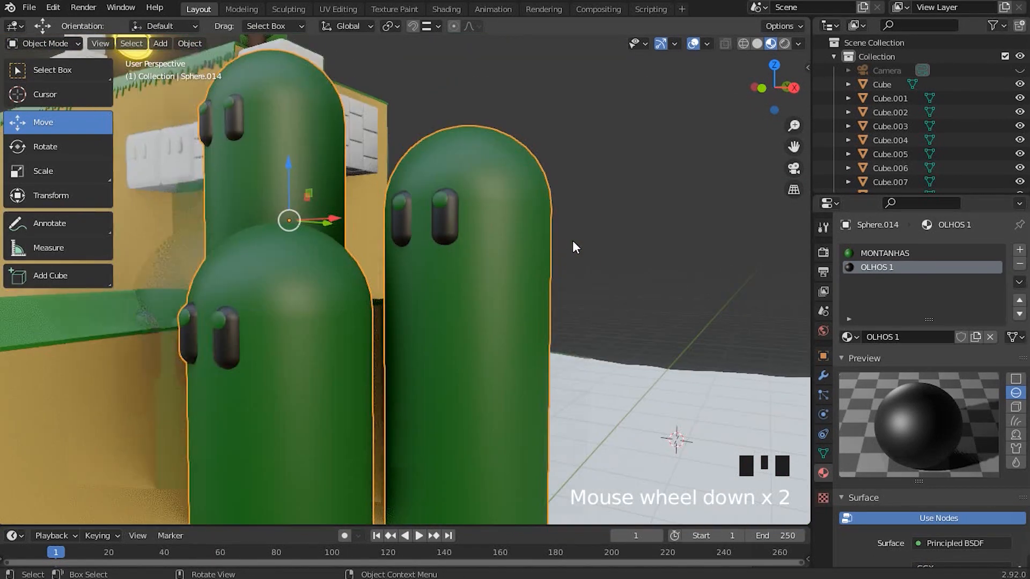
{"action": "scroll", "coordinate": [969, 356], "scroll_direction": "down", "scroll_amount": 11}
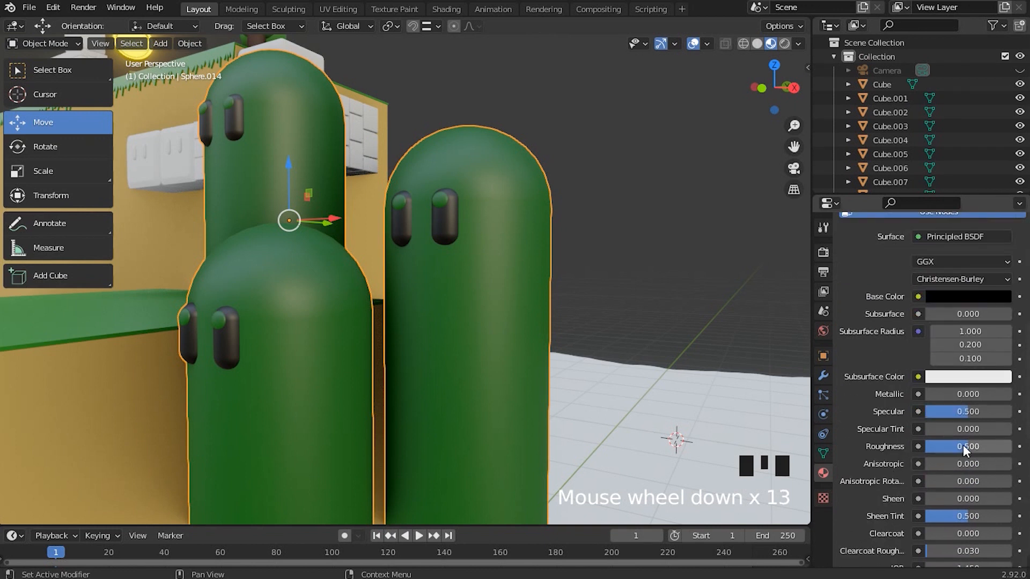
{"action": "left_click_drag", "start_coordinate": [963, 447], "coordinate": [938, 447]}
{"action": "middle_click_drag", "start_coordinate": [407, 252], "coordinate": [499, 317]}
{"action": "middle_click_drag", "start_coordinate": [453, 290], "coordinate": [432, 275], "text": "shift"}
{"action": "scroll", "coordinate": [423, 265], "scroll_direction": "up", "scroll_amount": 1}
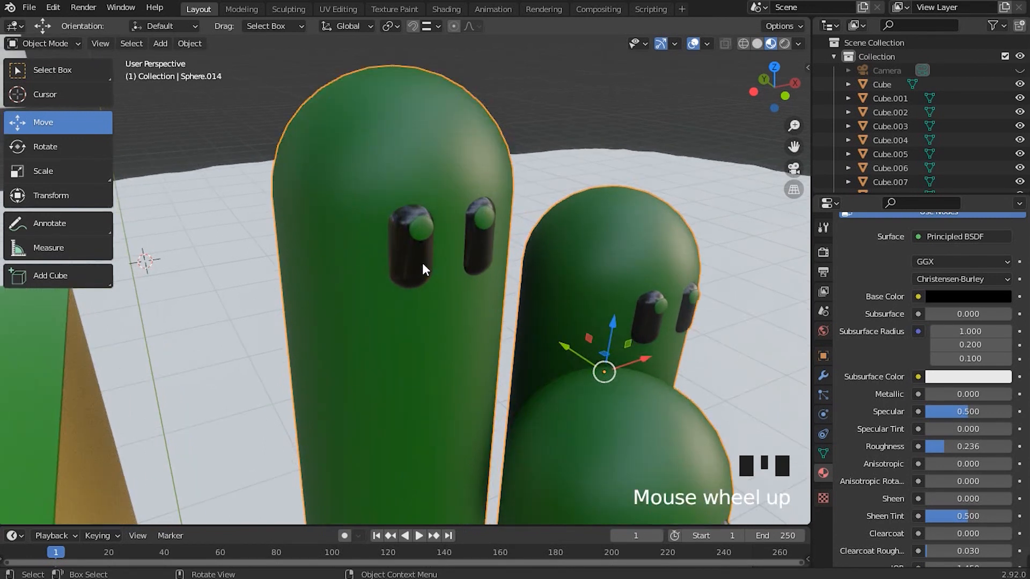
In Edit Mode, clear the eye selection and select the linked pupil spheres on the tallest hill and the rear hill.
{"action": "key", "text": "Tab"}
{"action": "scroll", "coordinate": [519, 227], "scroll_direction": "down", "scroll_amount": 4}
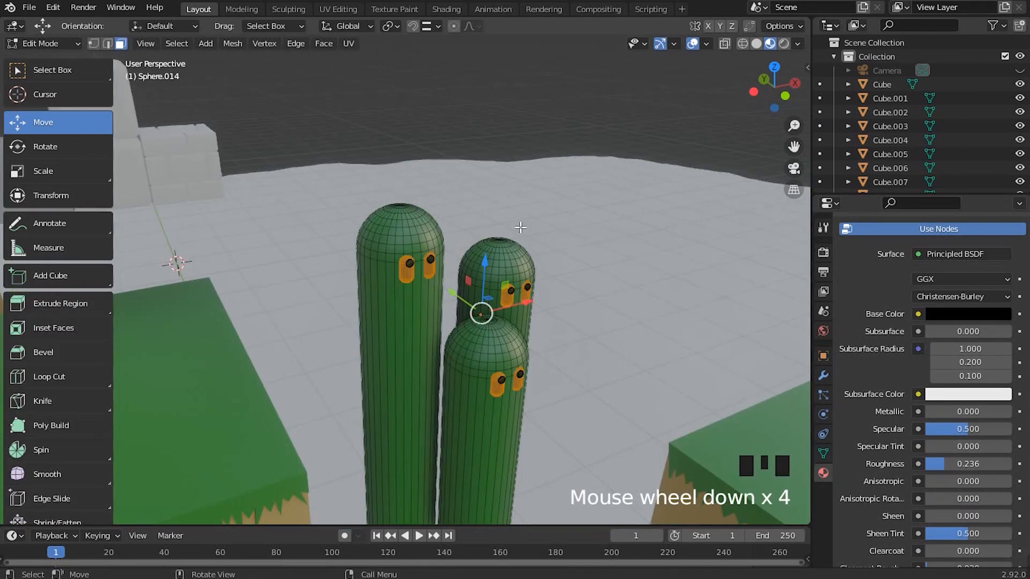
{"action": "left_click", "coordinate": [405, 111]}
{"action": "scroll", "coordinate": [415, 279], "scroll_direction": "up", "scroll_amount": 6}
{"action": "middle_click_drag", "start_coordinate": [442, 240], "coordinate": [444, 248], "text": "shift"}
{"action": "scroll", "coordinate": [448, 241], "scroll_direction": "up", "scroll_amount": 1, "text": "shift"}
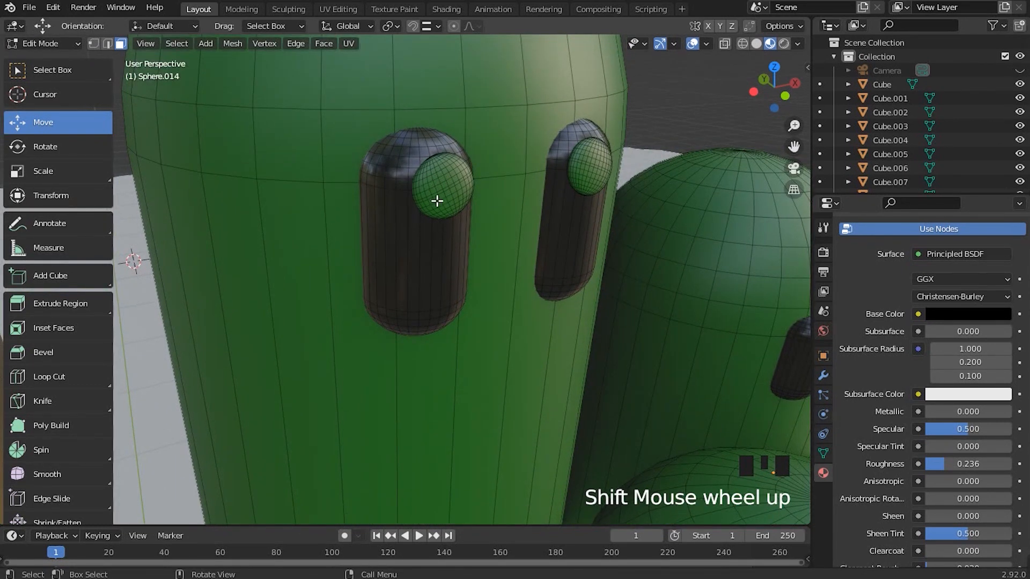
{"action": "key", "text": "l"}
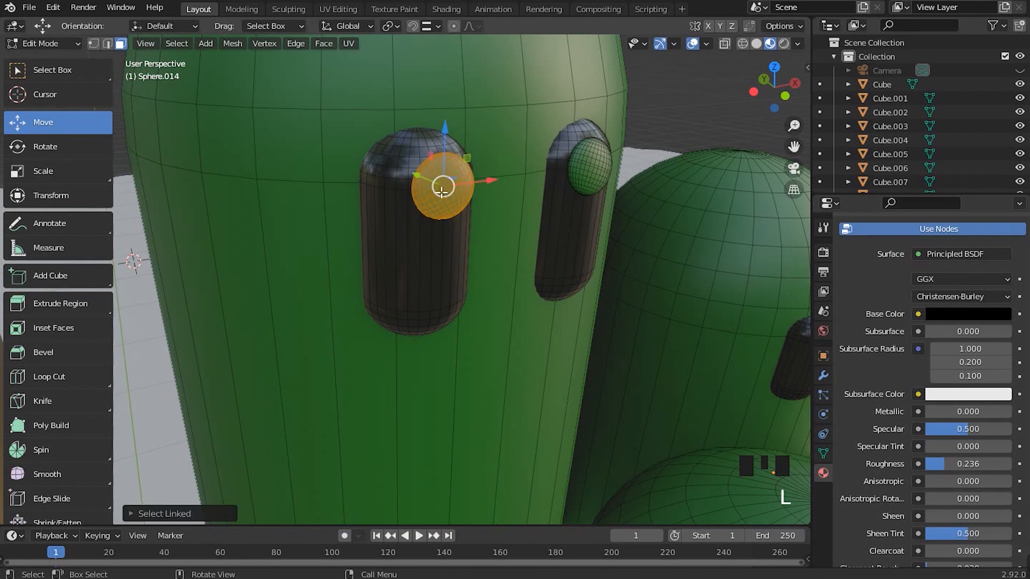
{"action": "key", "text": "l"}
{"action": "scroll", "coordinate": [538, 239], "scroll_direction": "down", "scroll_amount": 2}
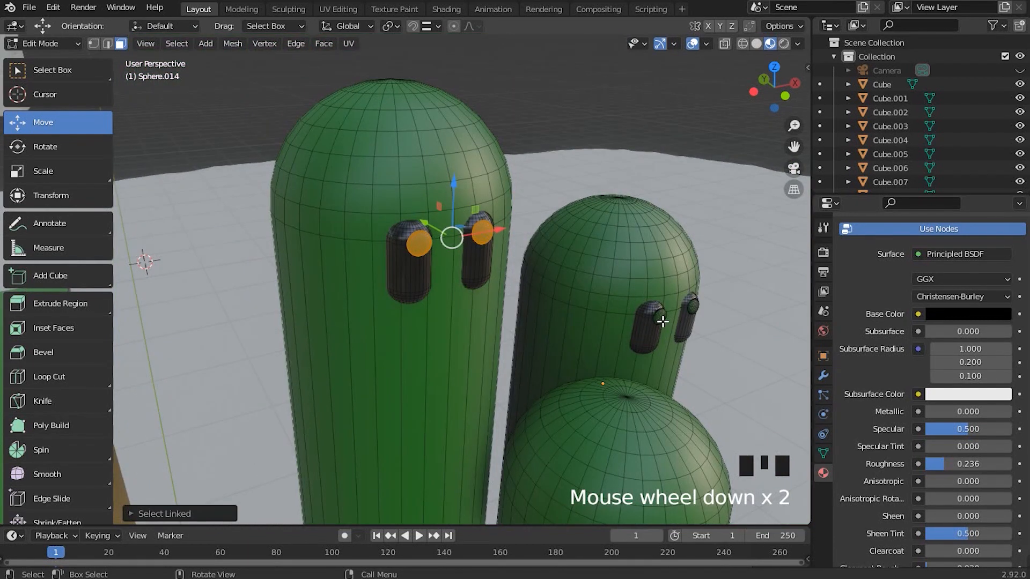
{"action": "key", "text": "l"}
{"action": "scroll", "coordinate": [597, 241], "scroll_direction": "down", "scroll_amount": 3}
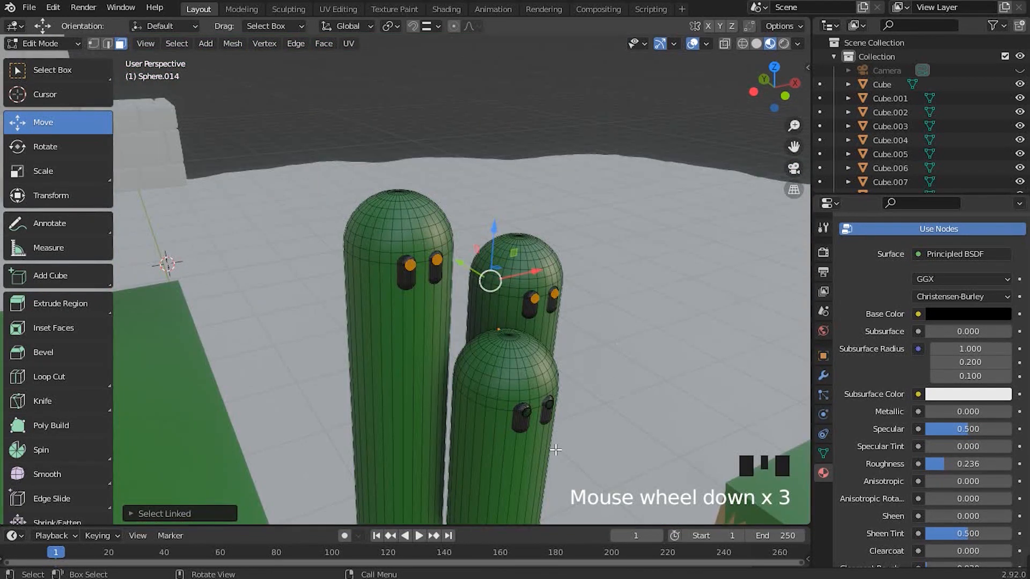
Add both pupil spheres of the short front hill to the selection.
{"action": "scroll", "coordinate": [593, 410], "scroll_direction": "up", "scroll_amount": 2}
{"action": "middle_click_drag", "start_coordinate": [568, 382], "coordinate": [456, 206], "text": "shift"}
{"action": "scroll", "coordinate": [463, 315], "scroll_direction": "up", "scroll_amount": 2}
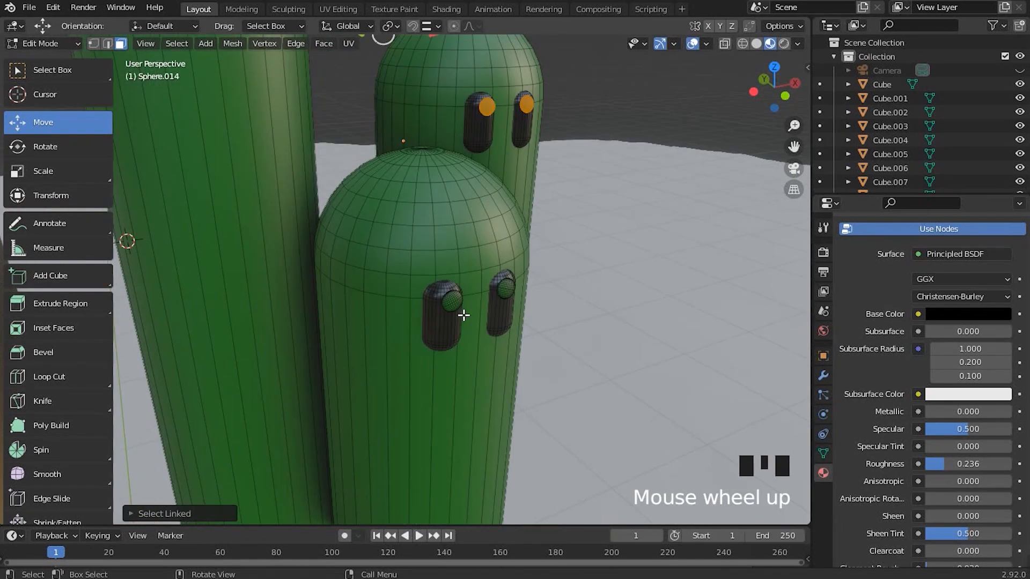
{"action": "key", "text": "l"}
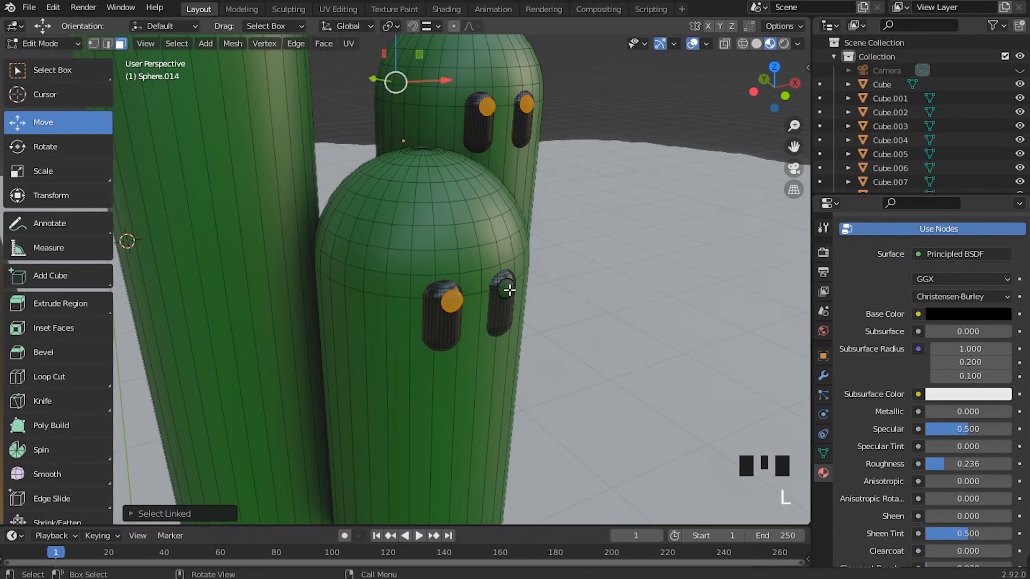
{"action": "key", "text": "l"}
{"action": "middle_click_drag", "start_coordinate": [460, 288], "coordinate": [501, 326], "text": "shift"}
Add a third material slot with a new material named OLHOS 2 and assign it to the selected pupils.
{"action": "scroll", "coordinate": [920, 403], "scroll_direction": "up", "scroll_amount": 3}
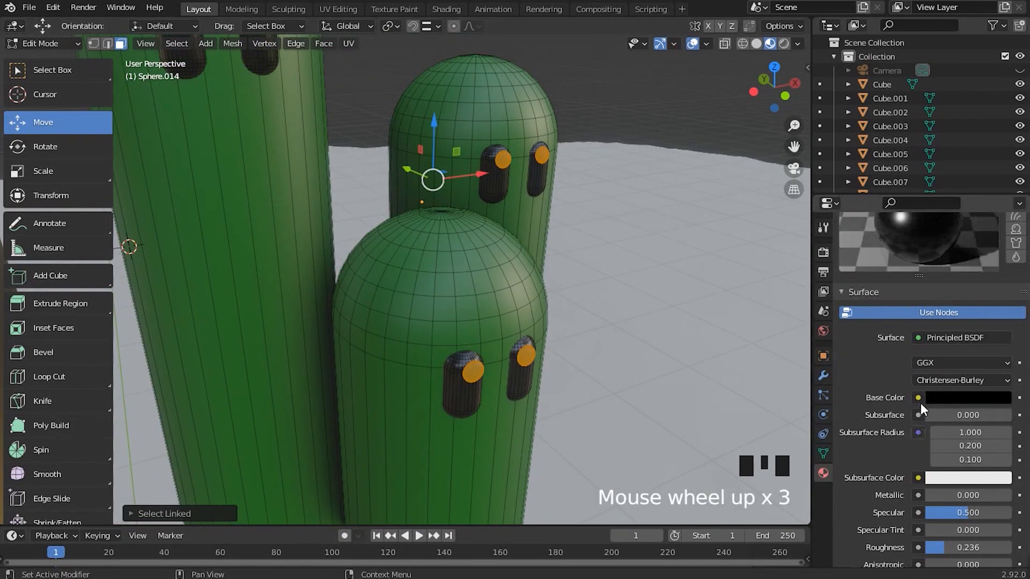
{"action": "scroll", "coordinate": [921, 404], "scroll_direction": "up", "scroll_amount": 12}
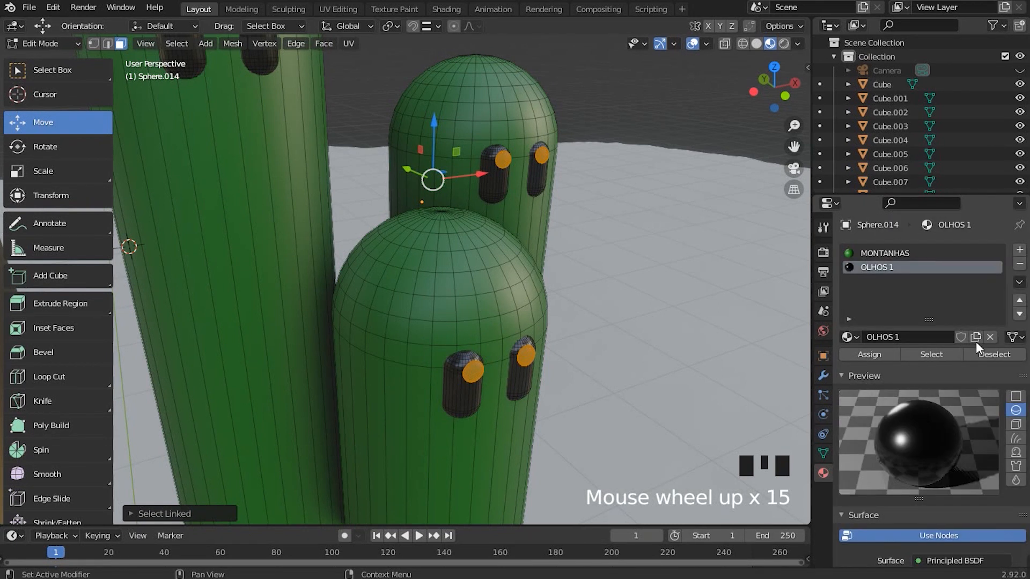
{"action": "left_click", "coordinate": [1020, 250]}
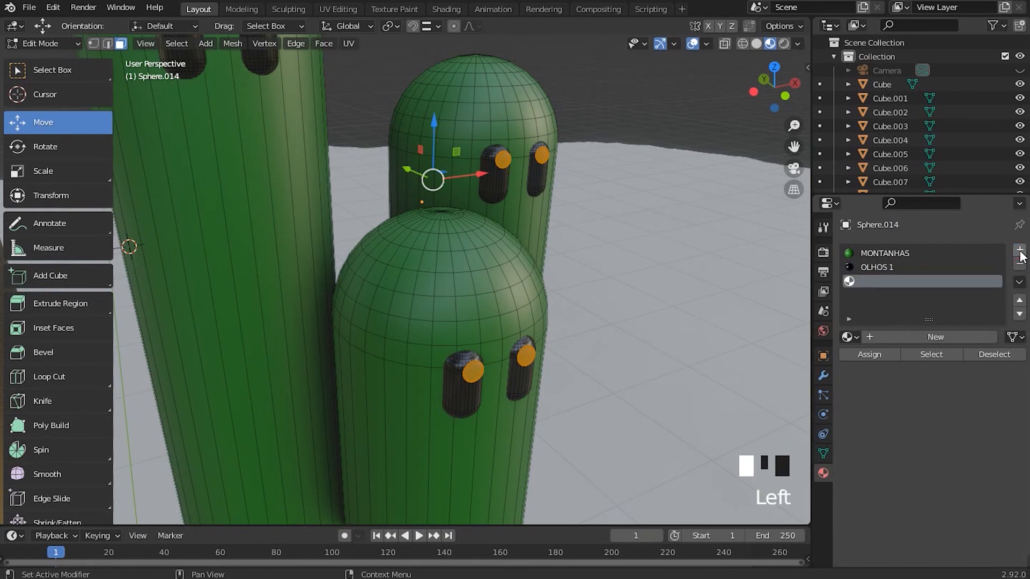
{"action": "left_click", "coordinate": [923, 340]}
{"action": "scroll", "coordinate": [928, 321], "scroll_direction": "up", "scroll_amount": 5}
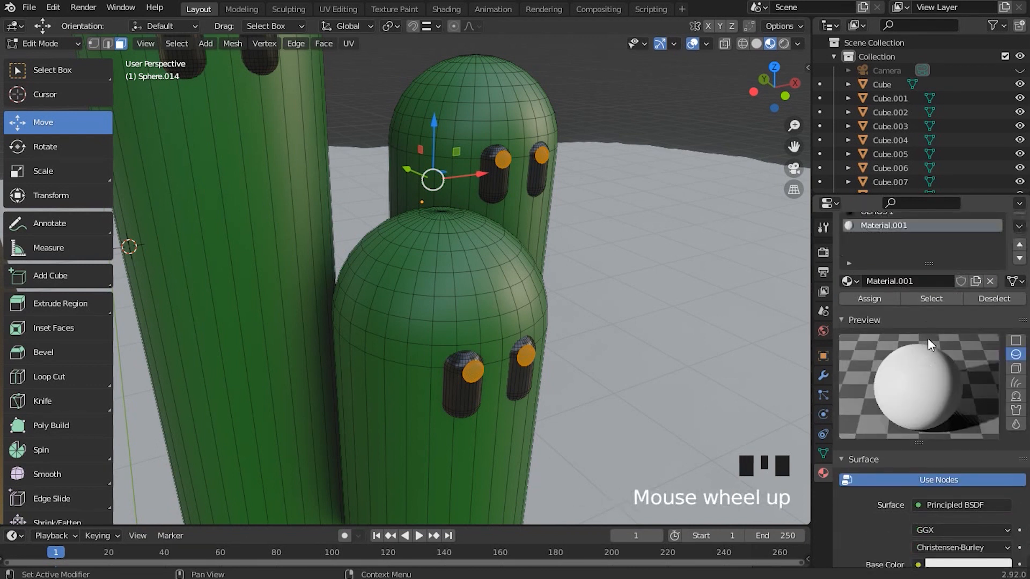
{"action": "double_click", "coordinate": [876, 281]}
{"action": "type", "text": "OLHOS 2"}
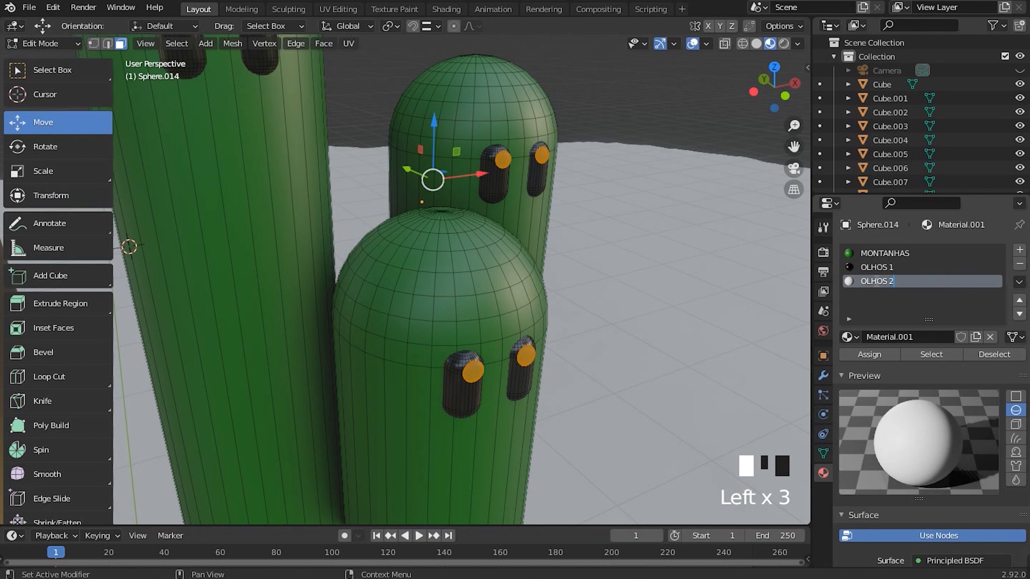
{"action": "key", "text": "Return"}
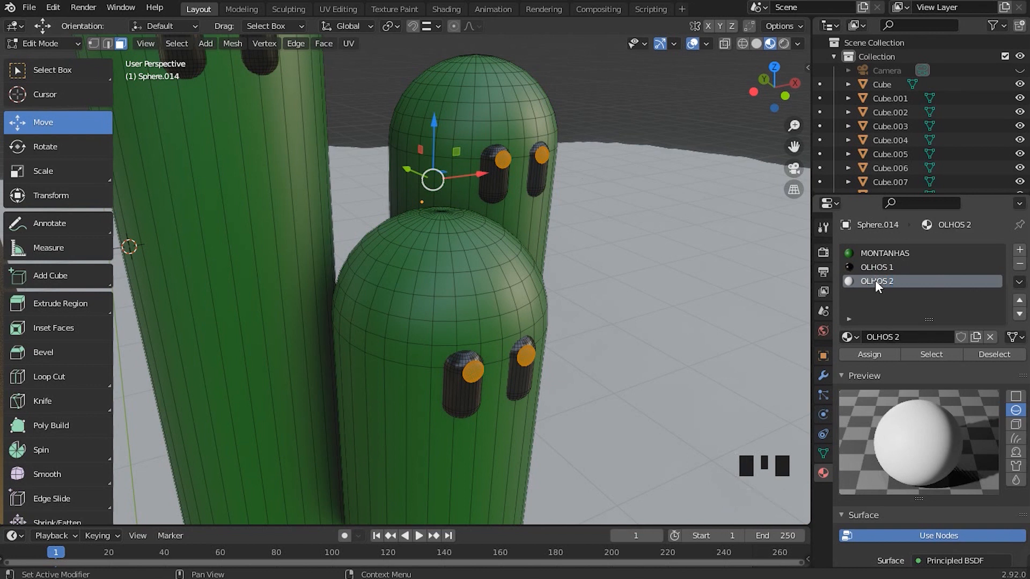
{"action": "left_click", "coordinate": [868, 355]}
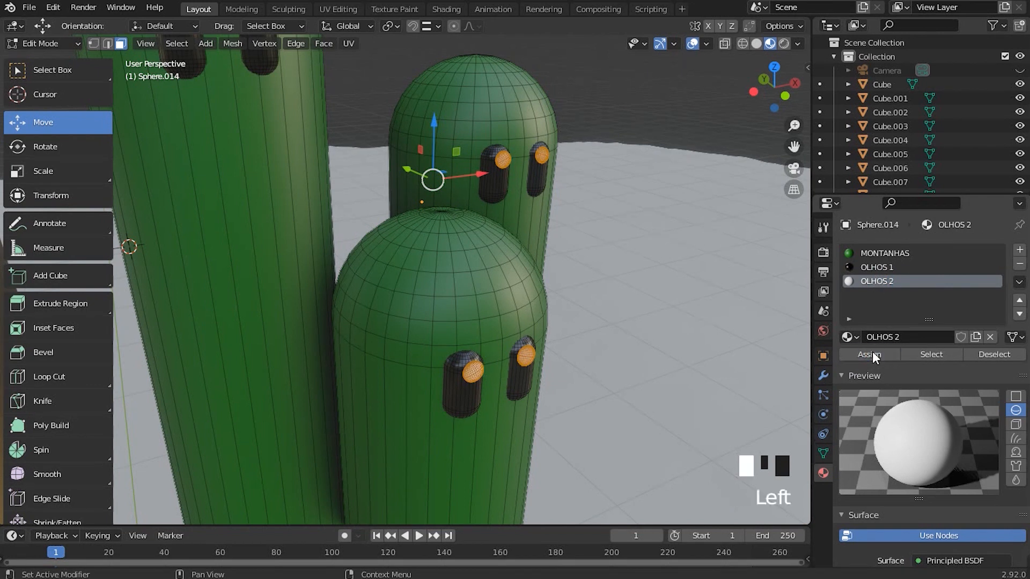
Lower the roughness of the white OLHOS 2 material for a glossy finish, then return to Object Mode and deselect the hills.
{"action": "scroll", "coordinate": [939, 312], "scroll_direction": "down", "scroll_amount": 3}
{"action": "scroll", "coordinate": [938, 313], "scroll_direction": "down", "scroll_amount": 8}
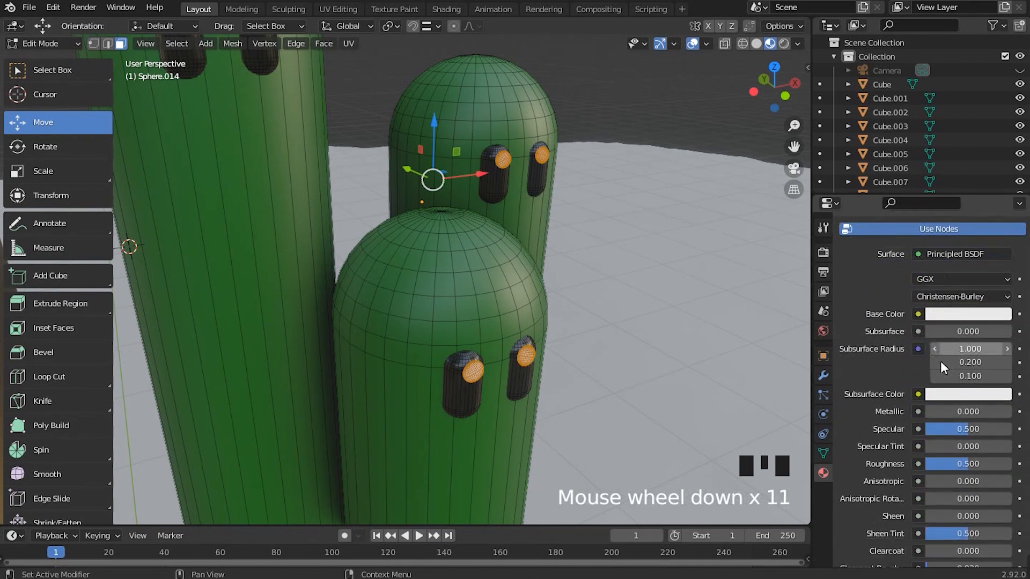
{"action": "left_click_drag", "start_coordinate": [967, 464], "coordinate": [924, 464]}
{"action": "middle_click_drag", "start_coordinate": [751, 378], "coordinate": [638, 246]}
{"action": "key", "text": "Tab"}
{"action": "left_click", "coordinate": [615, 86]}
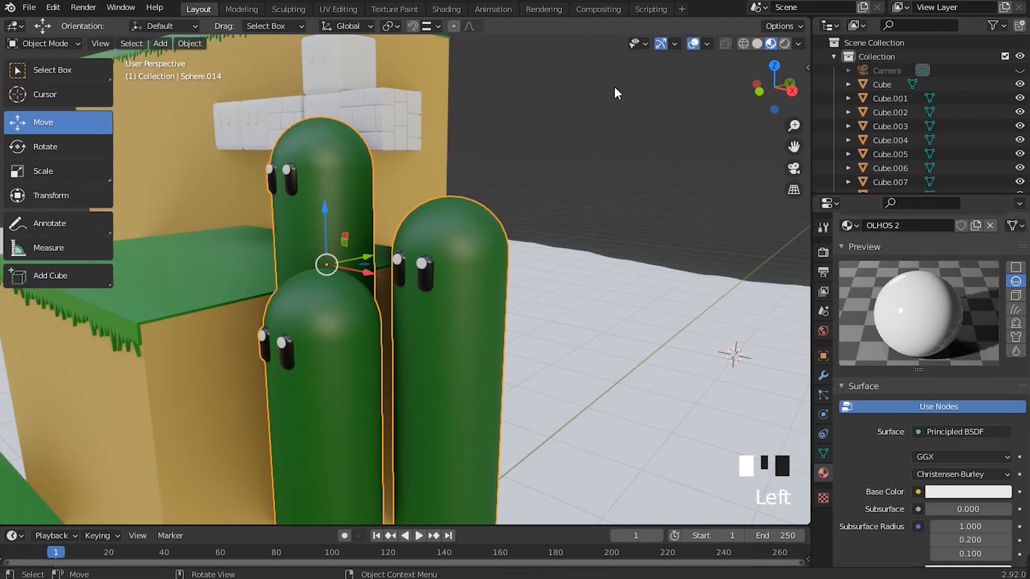
Apply the existing MONTANHAS material to the uncolored white hill group beside the platform with six coins.
{"action": "scroll", "coordinate": [480, 221], "scroll_direction": "down", "scroll_amount": 4}
{"action": "middle_click_drag", "start_coordinate": [480, 221], "coordinate": [606, 252]}
{"action": "scroll", "coordinate": [545, 237], "scroll_direction": "up", "scroll_amount": 3}
{"action": "scroll", "coordinate": [545, 237], "scroll_direction": "down", "scroll_amount": 5}
{"action": "middle_click_drag", "start_coordinate": [606, 252], "coordinate": [689, 317], "text": "shift"}
{"action": "middle_click_drag", "start_coordinate": [689, 318], "coordinate": [680, 338], "text": "shift"}
{"action": "scroll", "coordinate": [624, 300], "scroll_direction": "up", "scroll_amount": 4}
{"action": "middle_click_drag", "start_coordinate": [624, 300], "coordinate": [590, 310], "text": "shift"}
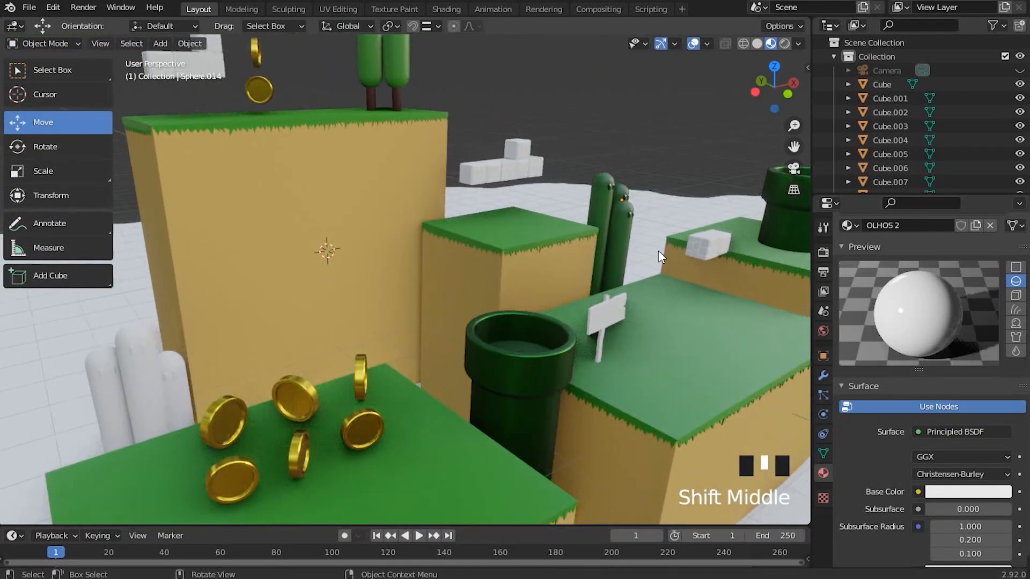
{"action": "left_click", "coordinate": [614, 203]}
{"action": "middle_click_drag", "start_coordinate": [48, 358], "coordinate": [117, 303], "text": "shift"}
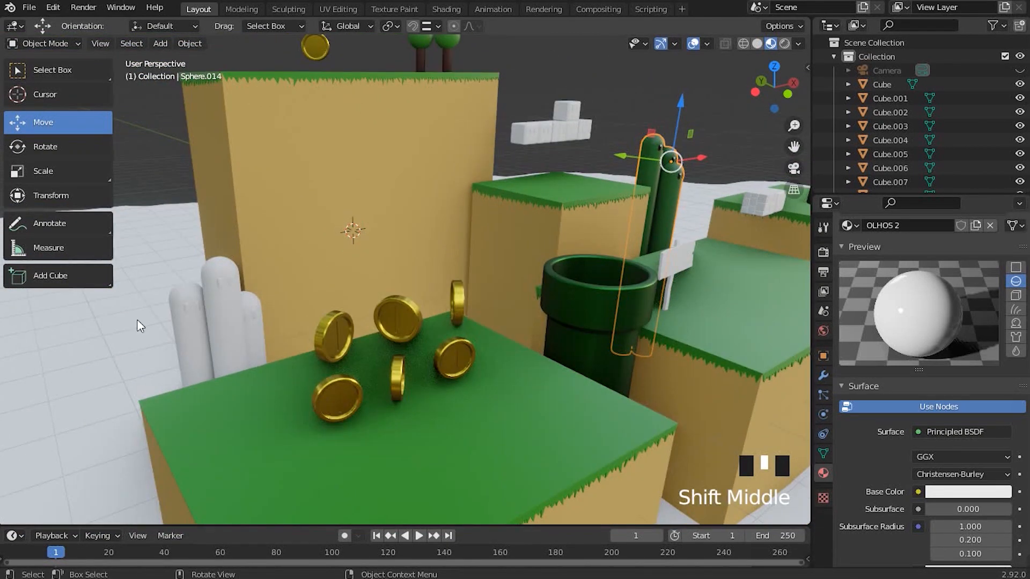
{"action": "middle_click_drag", "start_coordinate": [311, 261], "coordinate": [333, 234], "text": "shift"}
{"action": "middle_click_drag", "start_coordinate": [612, 263], "coordinate": [385, 393], "text": "shift"}
{"action": "scroll", "coordinate": [613, 134], "scroll_direction": "up", "scroll_amount": 1, "text": "shift"}
{"action": "scroll", "coordinate": [416, 206], "scroll_direction": "down", "scroll_amount": 3}
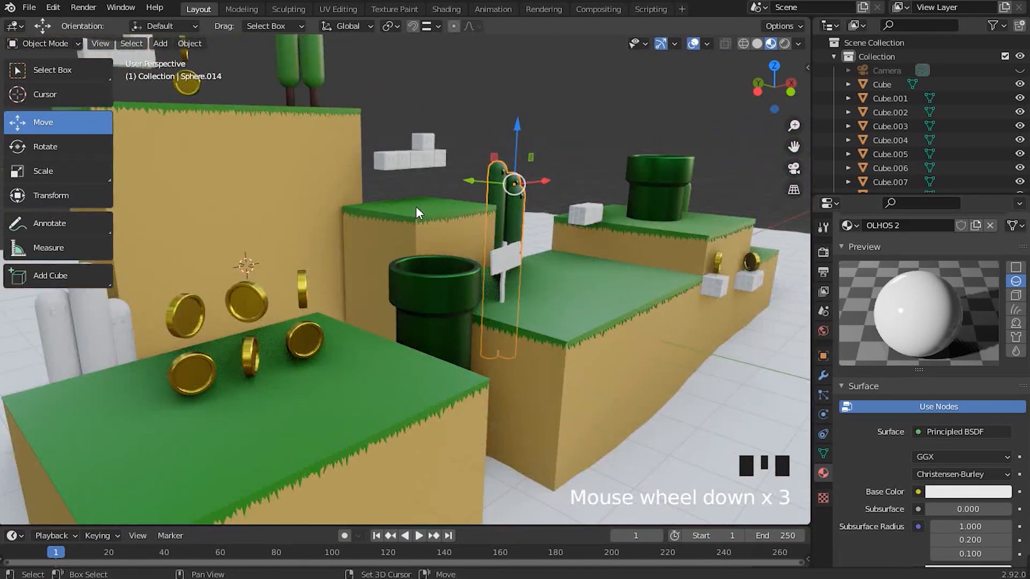
{"action": "scroll", "coordinate": [548, 234], "scroll_direction": "up", "scroll_amount": 4}
{"action": "scroll", "coordinate": [551, 241], "scroll_direction": "down", "scroll_amount": 3}
{"action": "left_click", "coordinate": [498, 217]}
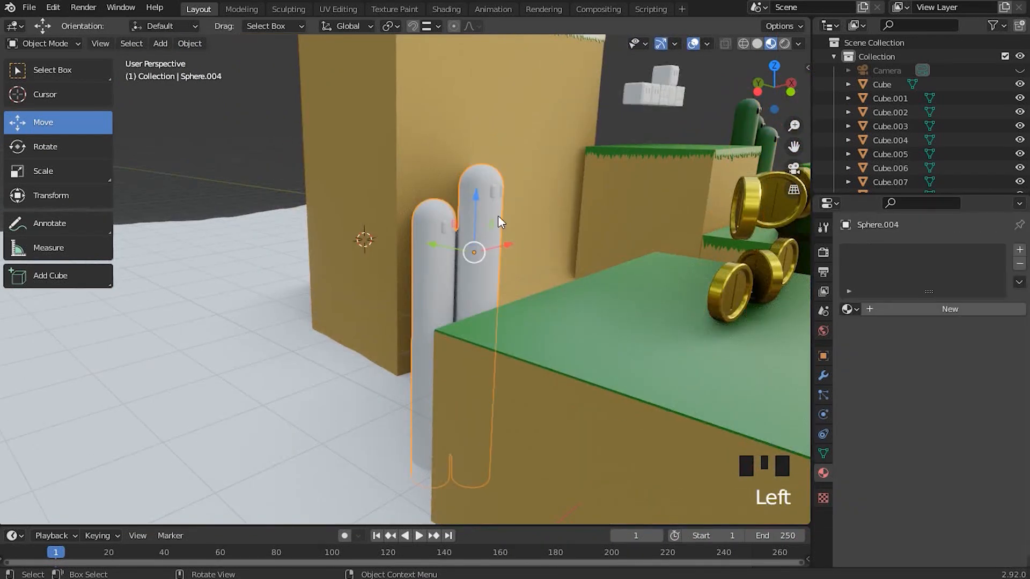
{"action": "scroll", "coordinate": [552, 214], "scroll_direction": "up", "scroll_amount": 3}
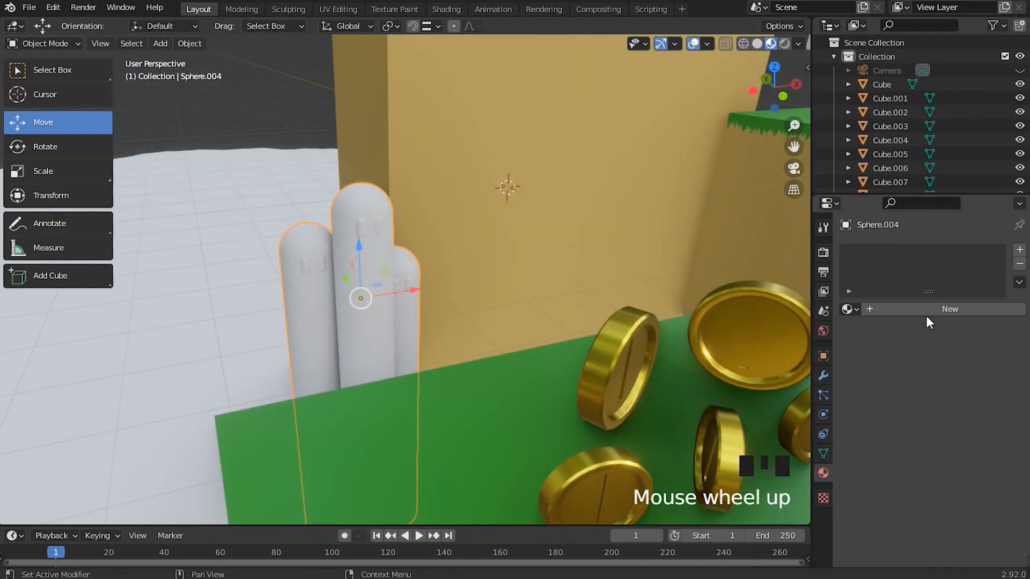
{"action": "left_click", "coordinate": [857, 309]}
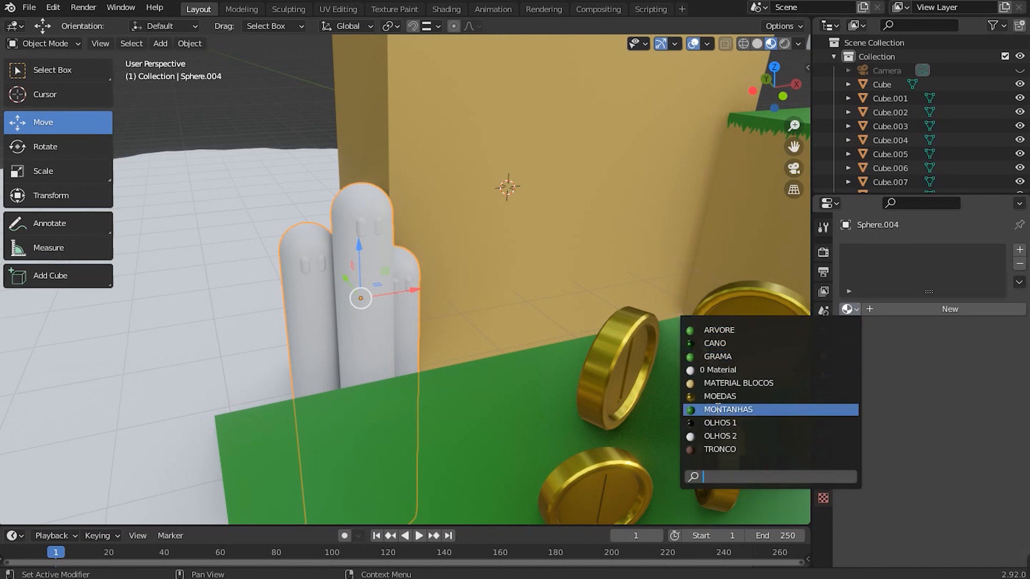
{"action": "left_click", "coordinate": [724, 410]}
In Edit Mode, clear the selection and select both linked oval eye meshes on the medium-height hill.
{"action": "middle_click_drag", "start_coordinate": [416, 302], "coordinate": [609, 150]}
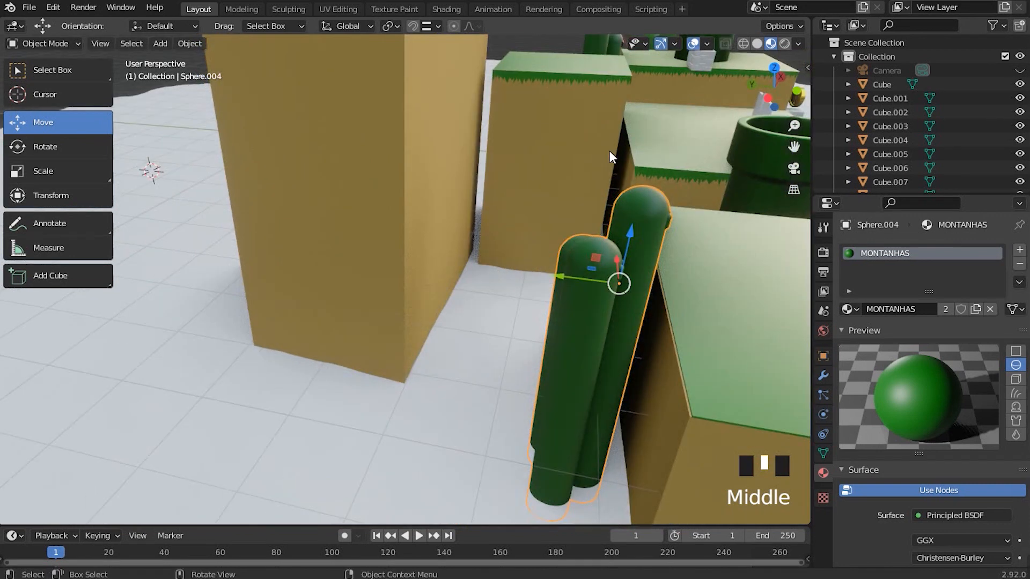
{"action": "scroll", "coordinate": [534, 99], "scroll_direction": "down", "scroll_amount": 2}
{"action": "middle_click_drag", "start_coordinate": [587, 389], "coordinate": [455, 368]}
{"action": "scroll", "coordinate": [462, 266], "scroll_direction": "up", "scroll_amount": 2}
{"action": "middle_click_drag", "start_coordinate": [463, 266], "coordinate": [504, 294], "text": "shift"}
{"action": "scroll", "coordinate": [503, 295], "scroll_direction": "up", "scroll_amount": 1, "text": "shift"}
{"action": "key", "text": "Tab"}
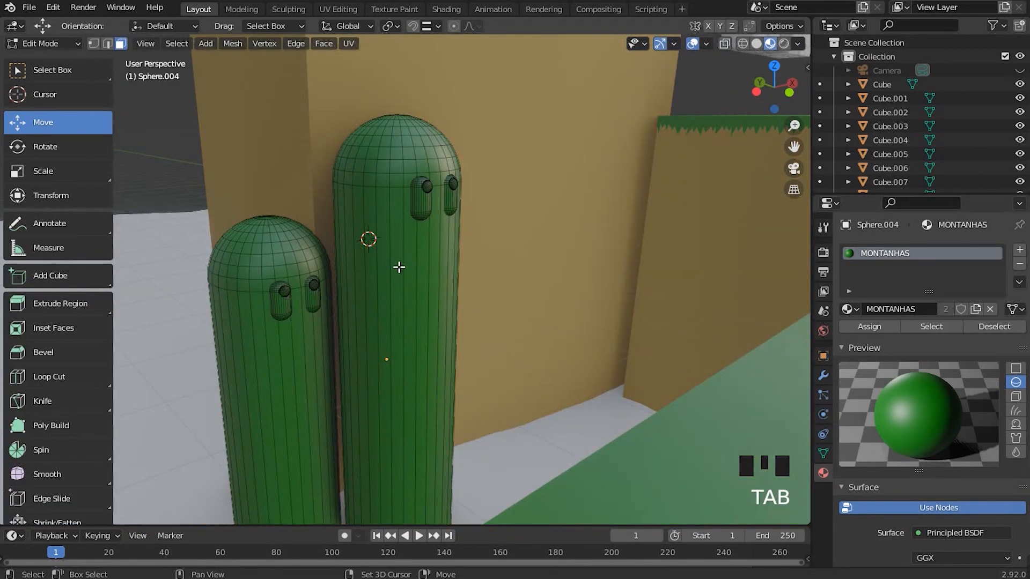
{"action": "middle_click_drag", "start_coordinate": [398, 266], "coordinate": [577, 276], "text": "shift"}
{"action": "scroll", "coordinate": [486, 260], "scroll_direction": "down", "scroll_amount": 3}
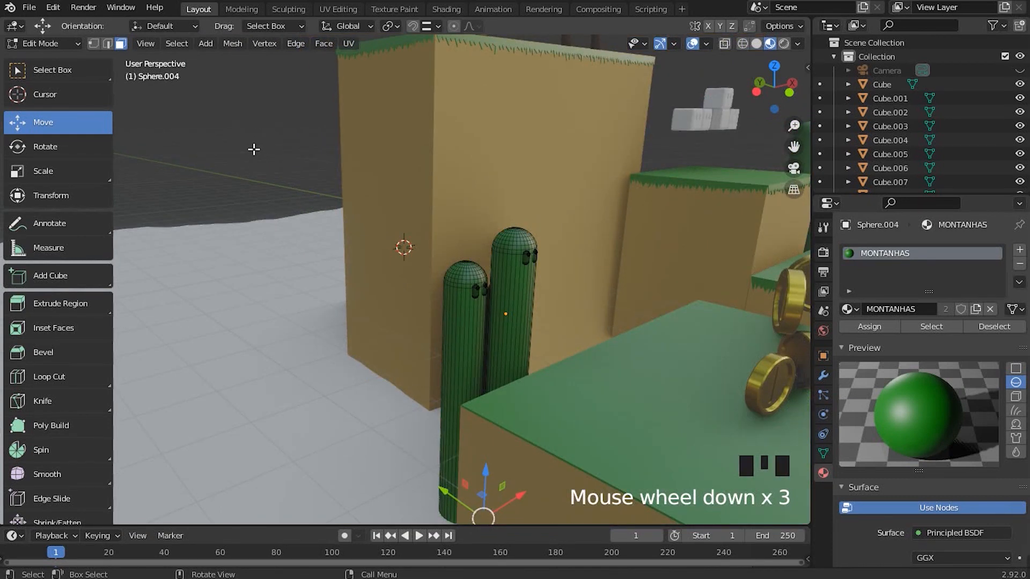
{"action": "mouse_move", "coordinate": [455, 396]}
{"action": "middle_mouse_down"}
{"action": "mouse_move", "coordinate": [527, 295]}
{"action": "mouse_move", "coordinate": [501, 405]}
{"action": "mouse_move", "coordinate": [483, 399]}
{"action": "middle_mouse_up"}
{"action": "left_click", "coordinate": [239, 226]}
{"action": "scroll", "coordinate": [588, 279], "scroll_direction": "up", "scroll_amount": 3}
{"action": "middle_click_drag", "start_coordinate": [588, 279], "coordinate": [522, 315], "text": "shift"}
{"action": "scroll", "coordinate": [443, 311], "scroll_direction": "up", "scroll_amount": 1}
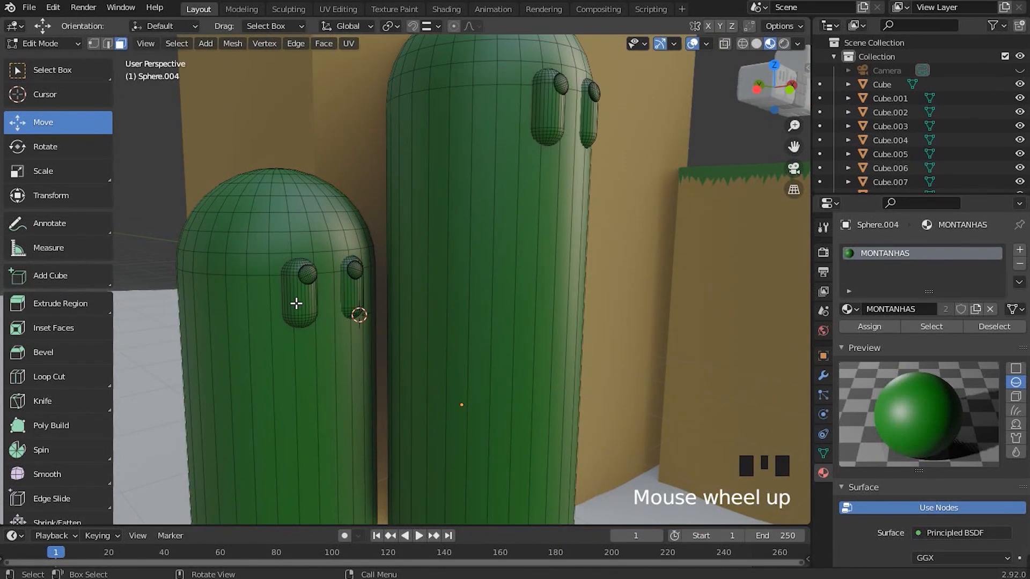
{"action": "key", "text": "l"}
{"action": "key", "text": "l"}
Add the linked oval eye meshes of the tallest hill and the shortest hill to the selection.
{"action": "middle_click_drag", "start_coordinate": [413, 306], "coordinate": [512, 260]}
{"action": "scroll", "coordinate": [395, 292], "scroll_direction": "down", "scroll_amount": 2}
{"action": "scroll", "coordinate": [352, 264], "scroll_direction": "up", "scroll_amount": 2}
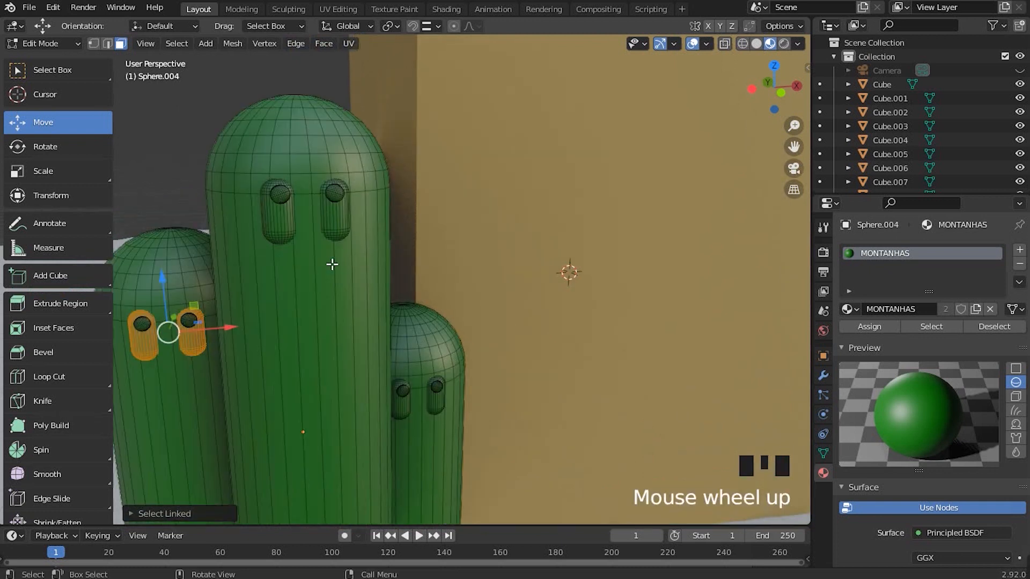
{"action": "key", "text": "l"}
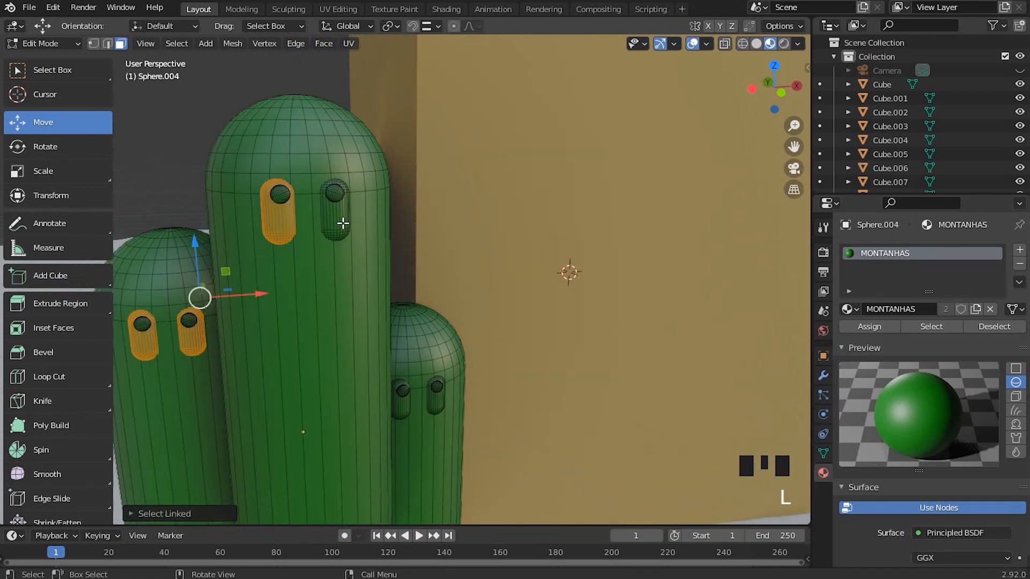
{"action": "key", "text": "l"}
{"action": "key", "text": "l"}
{"action": "key", "text": "l"}
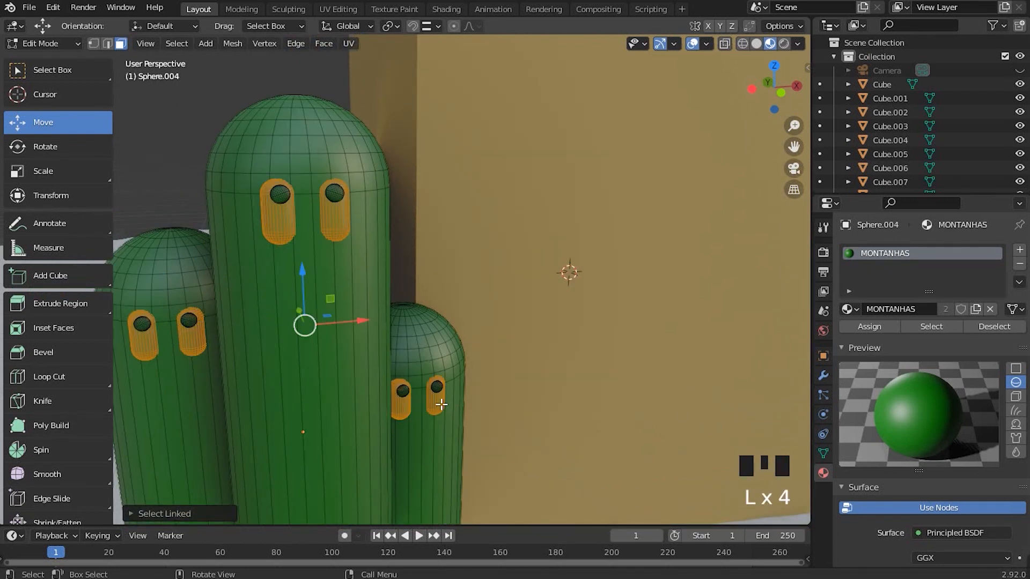
Add a second material slot with the existing OLHOS 1 material, assign it to the selected eyes, and clear the selection.
{"action": "left_click", "coordinate": [1020, 251]}
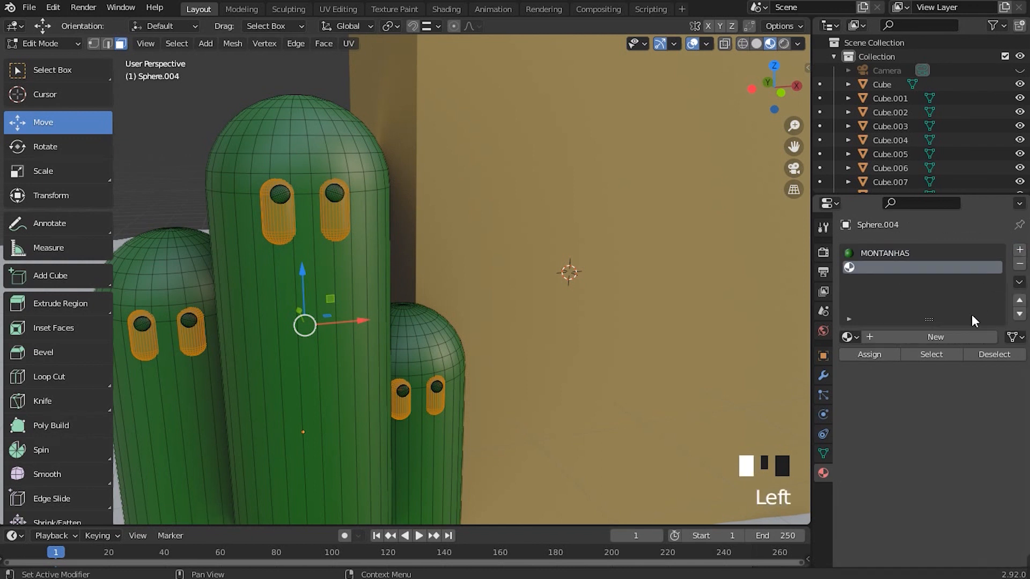
{"action": "left_click", "coordinate": [929, 337]}
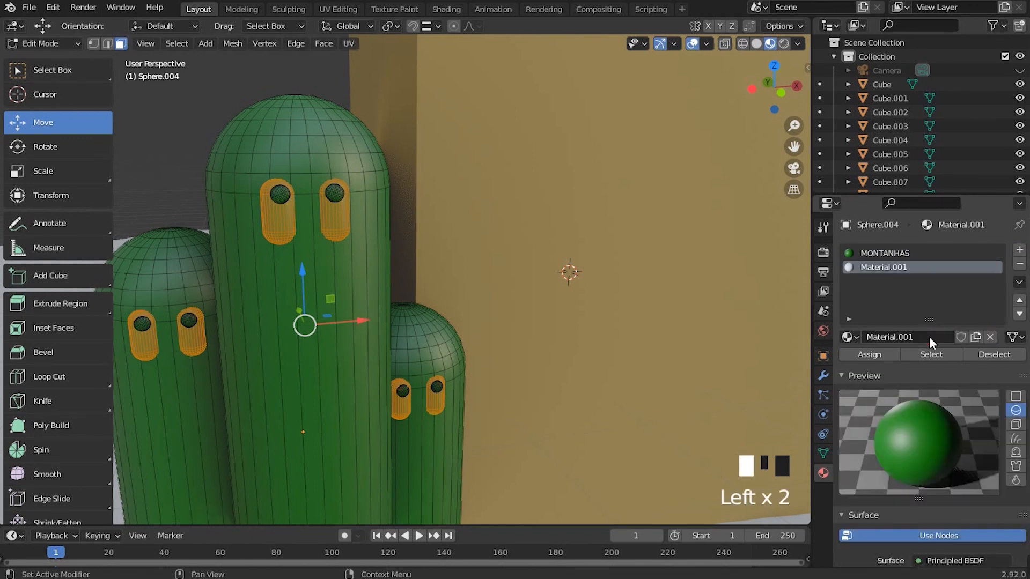
{"action": "left_click", "coordinate": [849, 337]}
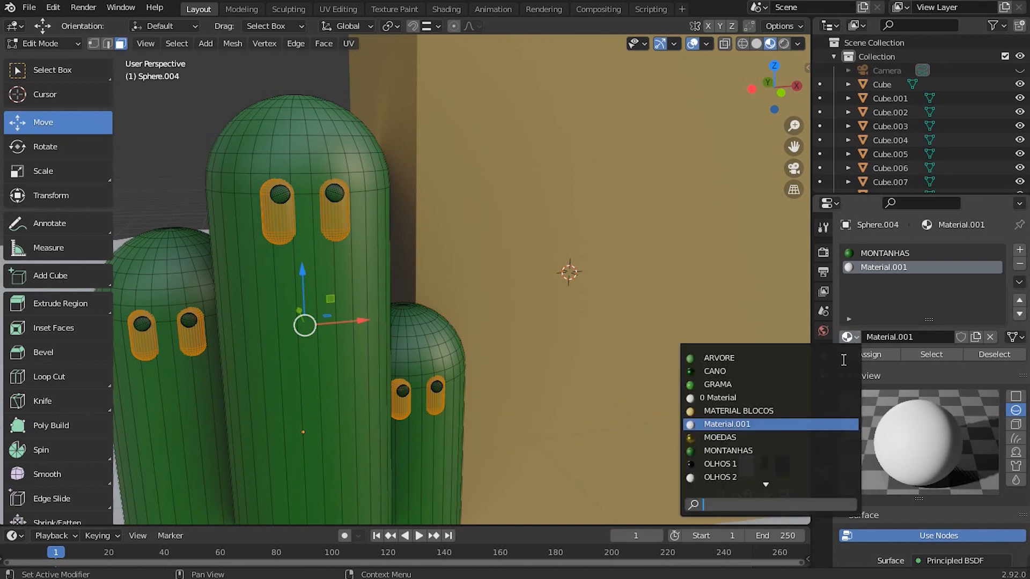
{"action": "left_click", "coordinate": [733, 463]}
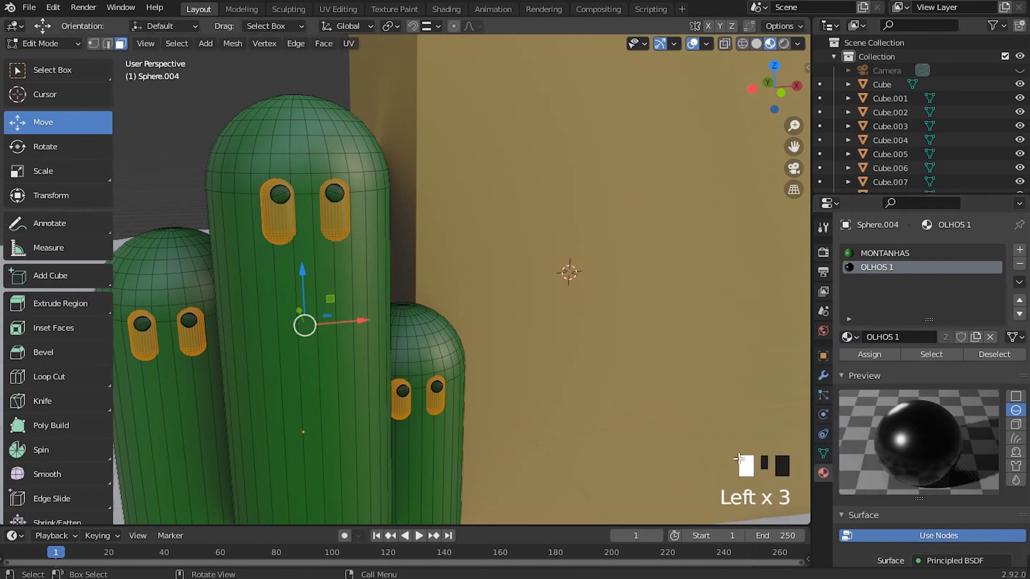
{"action": "left_click", "coordinate": [864, 353]}
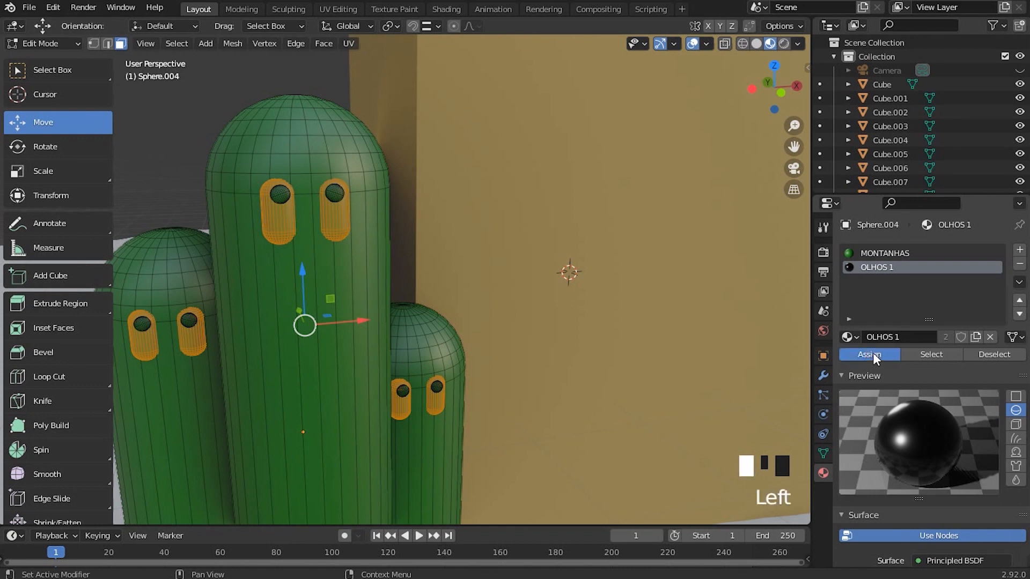
{"action": "middle_click_drag", "start_coordinate": [446, 324], "coordinate": [492, 304], "text": "shift"}
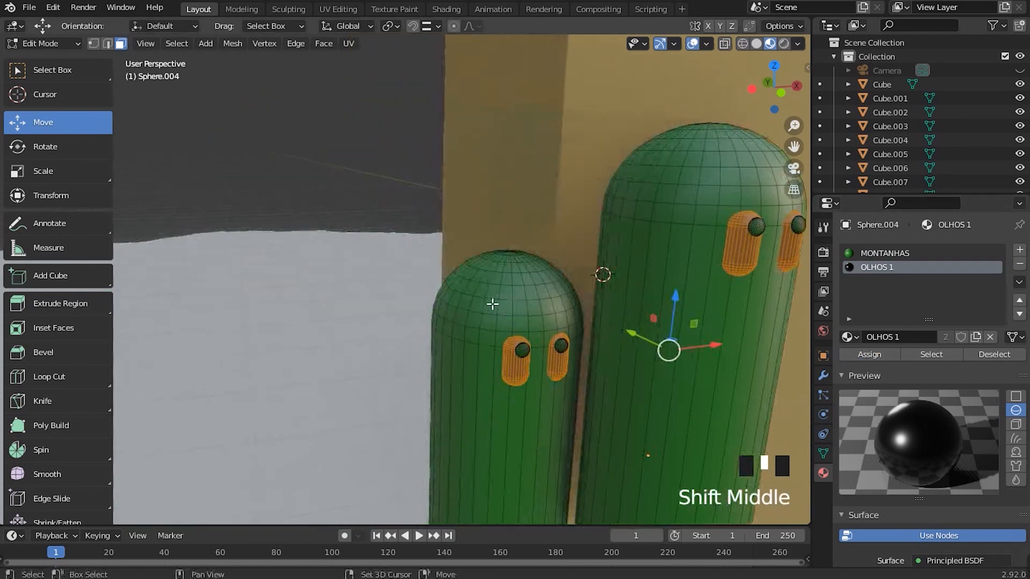
{"action": "left_click", "coordinate": [342, 161]}
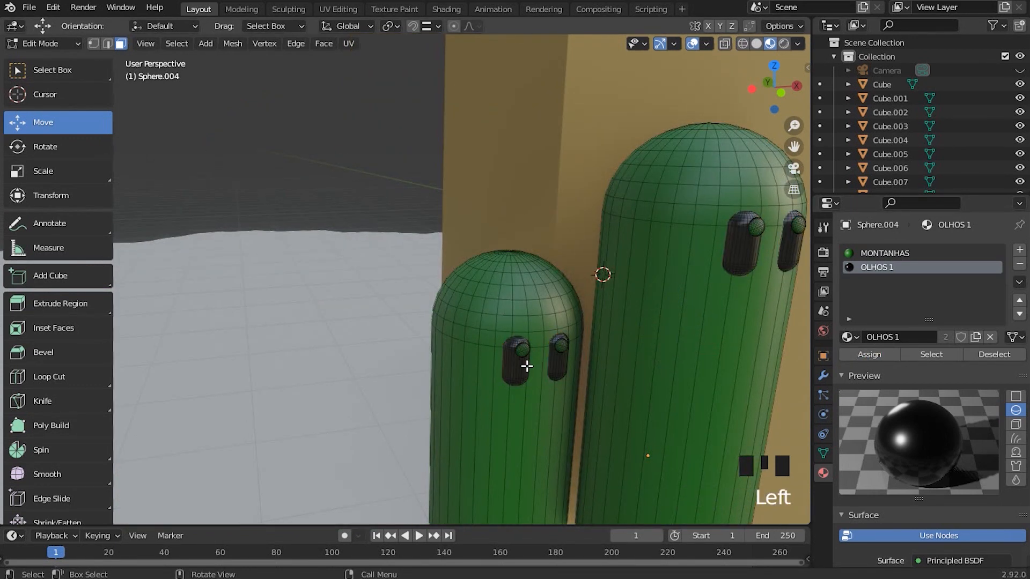
Select the linked pupil spheres on all three hills of this group.
{"action": "scroll", "coordinate": [524, 368], "scroll_direction": "up", "scroll_amount": 2}
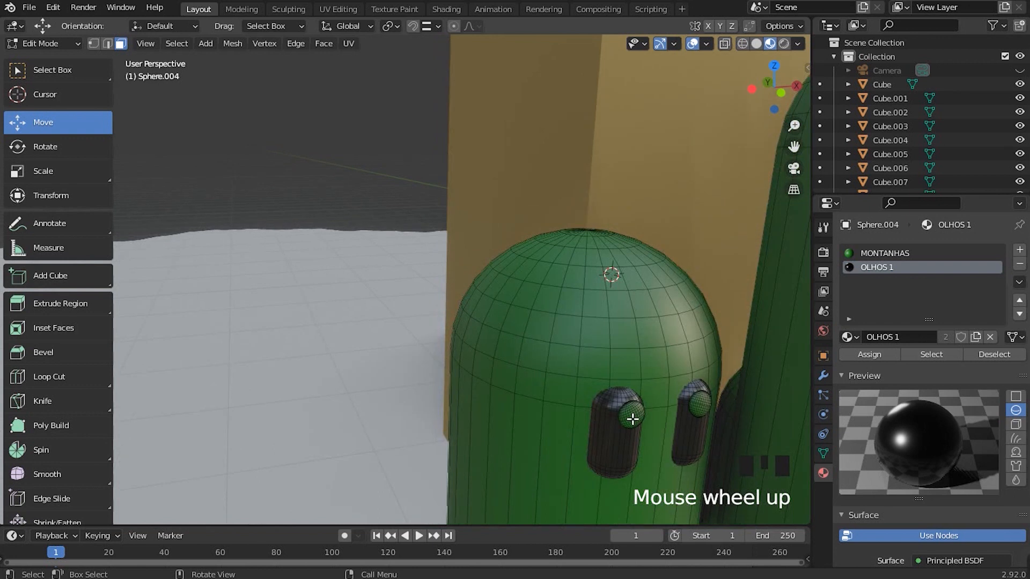
{"action": "key", "text": "l"}
{"action": "key", "text": "l"}
{"action": "scroll", "coordinate": [676, 417], "scroll_direction": "down", "scroll_amount": 3}
{"action": "middle_click_drag", "start_coordinate": [676, 418], "coordinate": [616, 374]}
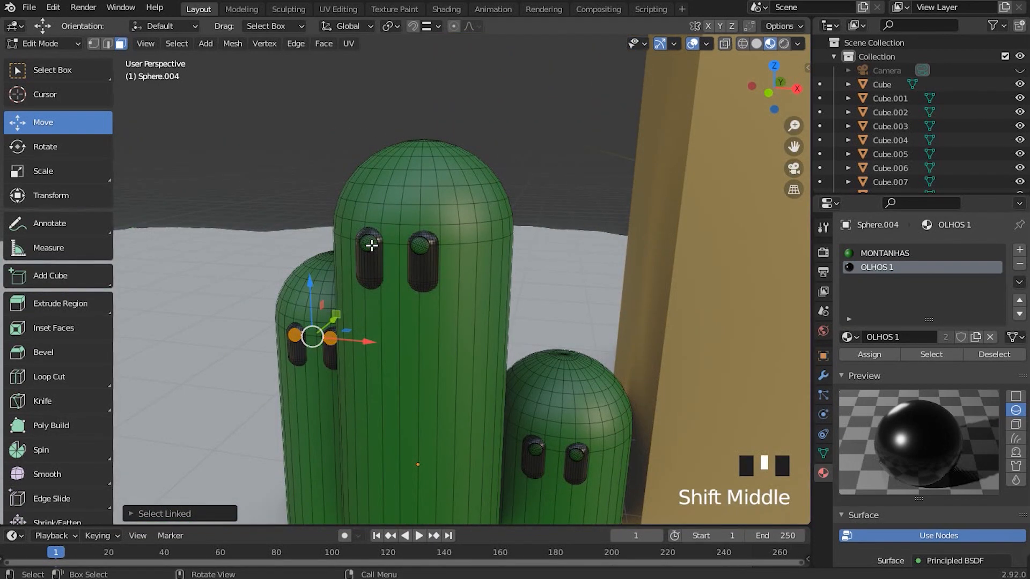
{"action": "key", "text": "l"}
{"action": "key", "text": "l"}
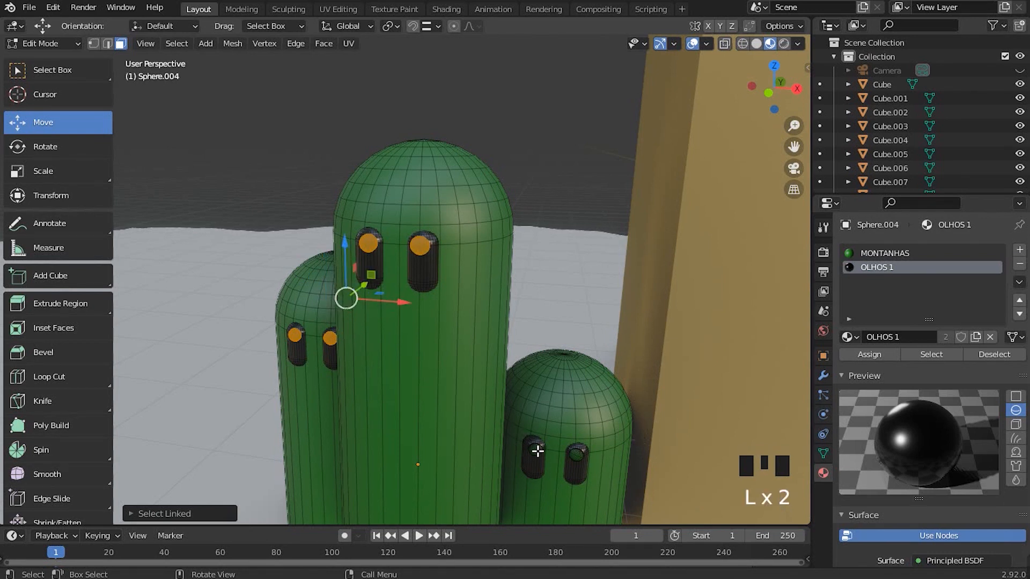
{"action": "key", "text": "l"}
{"action": "key", "text": "l"}
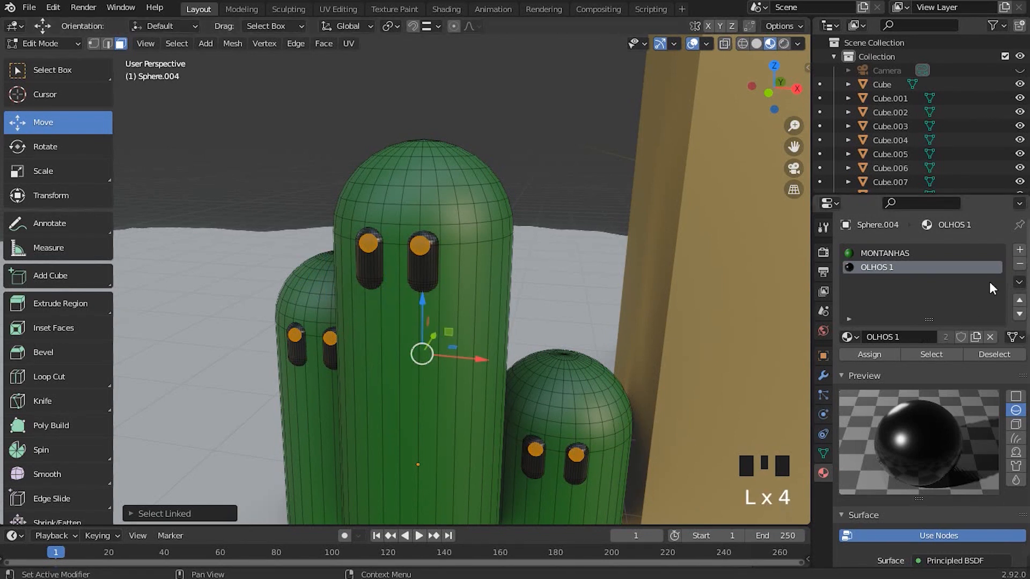
Add a third slot with the existing OLHOS 2 material, assign it to the selected pupils, then return to Object Mode and deselect the hills.
{"action": "left_click", "coordinate": [1019, 251]}
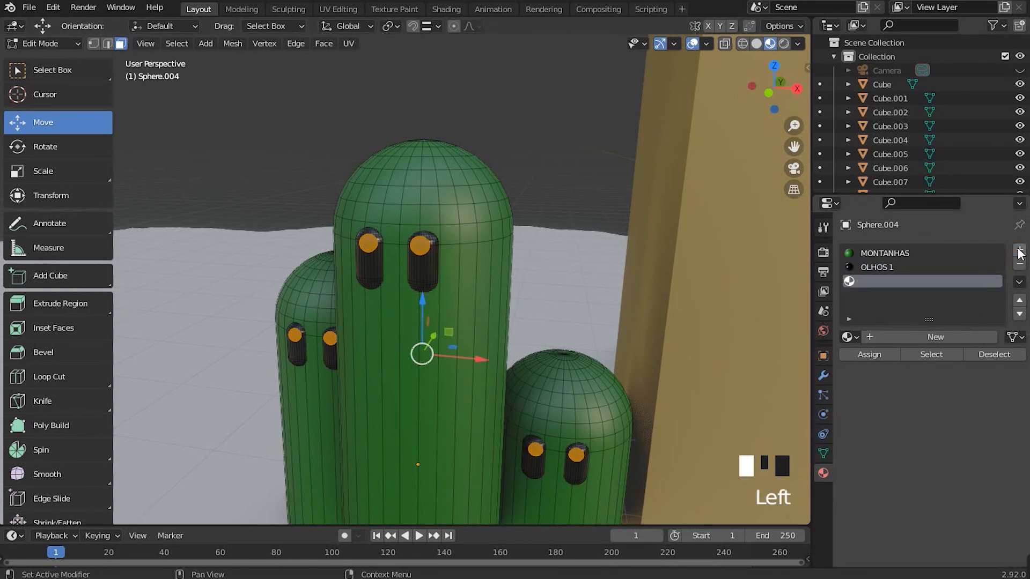
{"action": "left_click", "coordinate": [924, 336]}
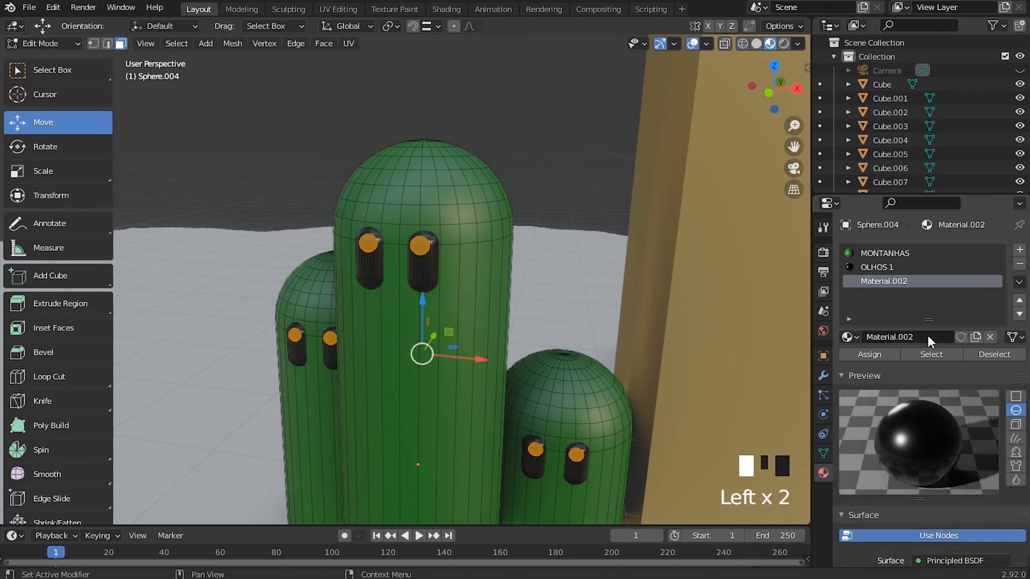
{"action": "left_click", "coordinate": [857, 337]}
{"action": "scroll", "coordinate": [764, 406], "scroll_direction": "down", "scroll_amount": 9}
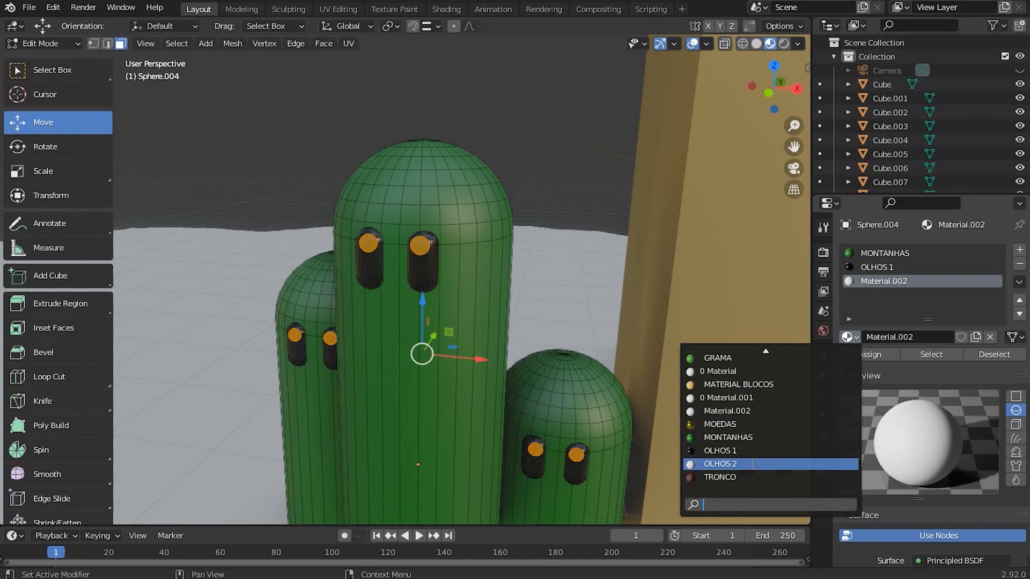
{"action": "left_click", "coordinate": [729, 463]}
{"action": "left_click", "coordinate": [870, 355]}
{"action": "scroll", "coordinate": [621, 266], "scroll_direction": "down", "scroll_amount": 2}
{"action": "left_click", "coordinate": [523, 156]}
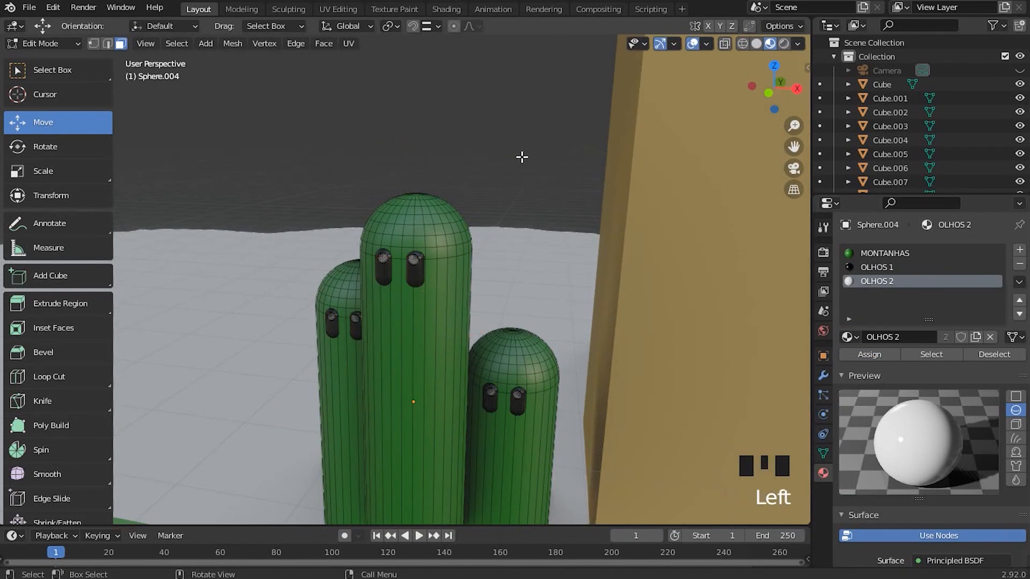
{"action": "key", "text": "Tab"}
{"action": "scroll", "coordinate": [523, 159], "scroll_direction": "down", "scroll_amount": 3}
{"action": "left_click", "coordinate": [412, 123]}
Give the plain rounded cube at the end of the floating brick row a new material named BLOQUINHO AMARELO.
{"action": "scroll", "coordinate": [402, 153], "scroll_direction": "down", "scroll_amount": 2}
{"action": "middle_click_drag", "start_coordinate": [400, 153], "coordinate": [542, 298]}
{"action": "scroll", "coordinate": [510, 275], "scroll_direction": "up", "scroll_amount": 2}
{"action": "scroll", "coordinate": [400, 237], "scroll_direction": "up", "scroll_amount": 2, "text": "shift"}
{"action": "middle_click_drag", "start_coordinate": [400, 237], "coordinate": [310, 256], "text": "shift"}
{"action": "scroll", "coordinate": [513, 281], "scroll_direction": "up", "scroll_amount": 8}
{"action": "middle_click_drag", "start_coordinate": [549, 300], "coordinate": [496, 309]}
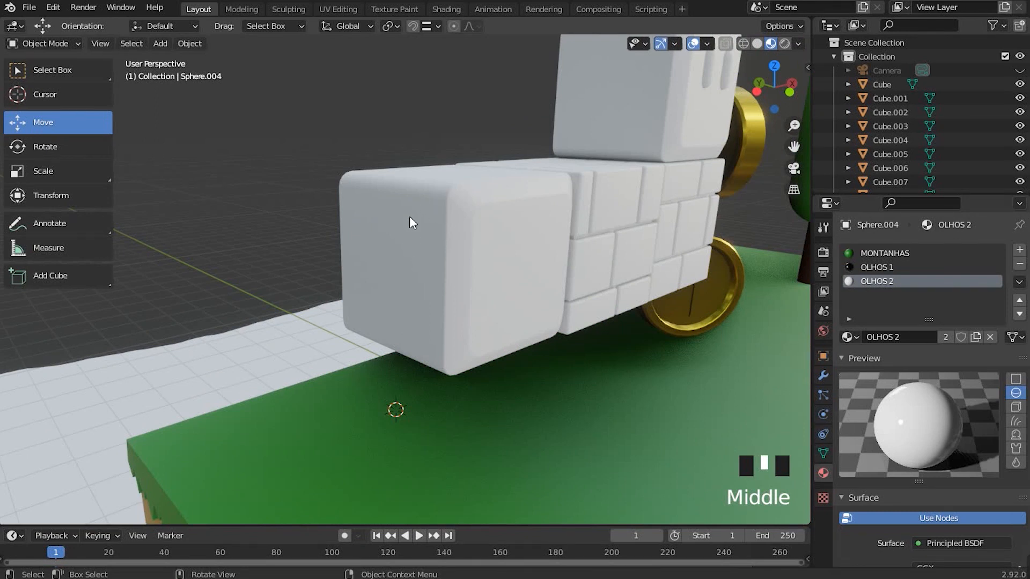
{"action": "left_click", "coordinate": [440, 207]}
{"action": "scroll", "coordinate": [440, 207], "scroll_direction": "down", "scroll_amount": 5}
{"action": "middle_click_drag", "start_coordinate": [440, 207], "coordinate": [480, 212]}
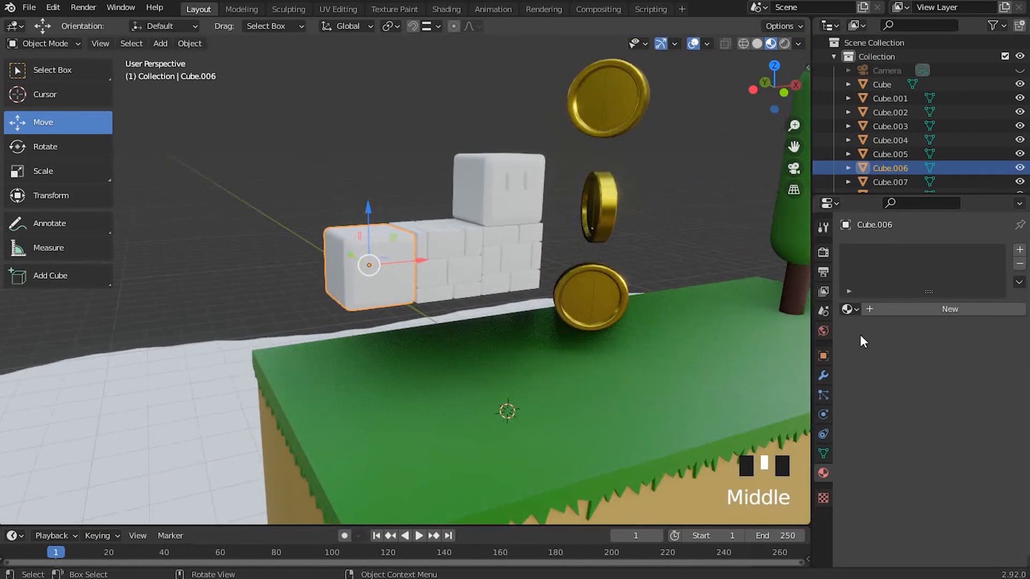
{"action": "left_click", "coordinate": [952, 310]}
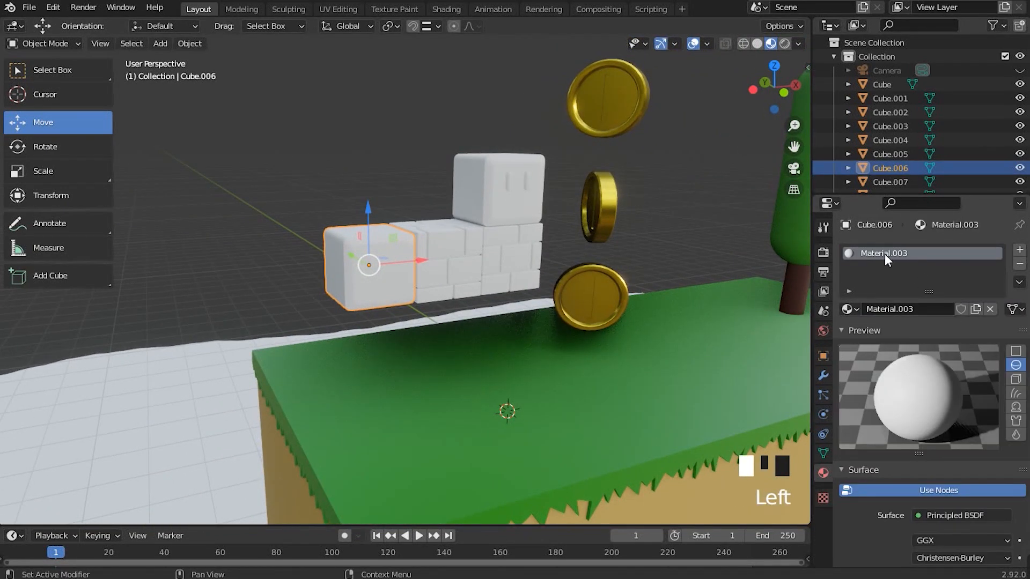
{"action": "double_click", "coordinate": [884, 253]}
{"action": "type", "text": "BOL"}
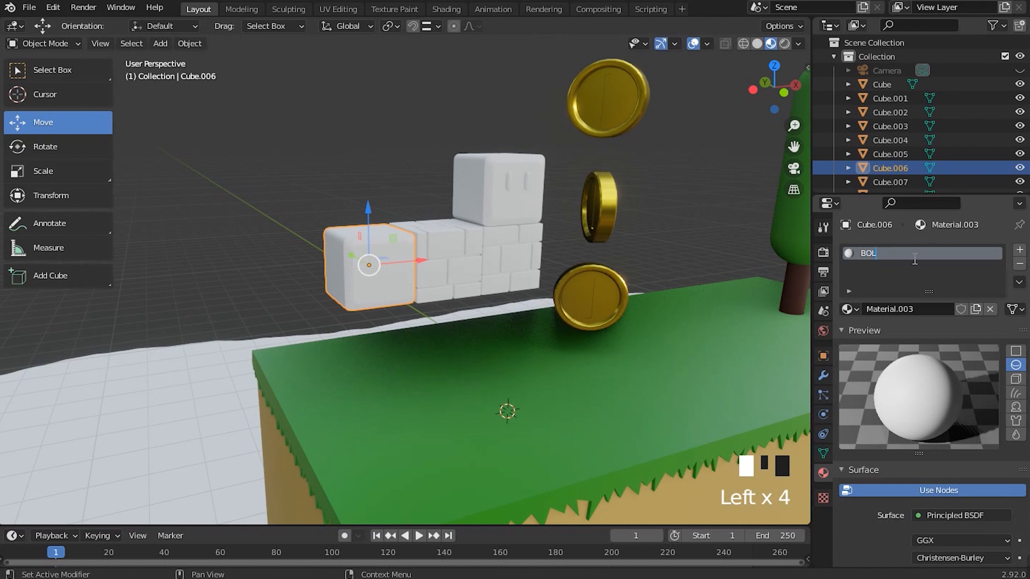
{"action": "key", "text": "BackSpace"}
{"action": "key", "text": "BackSpace"}
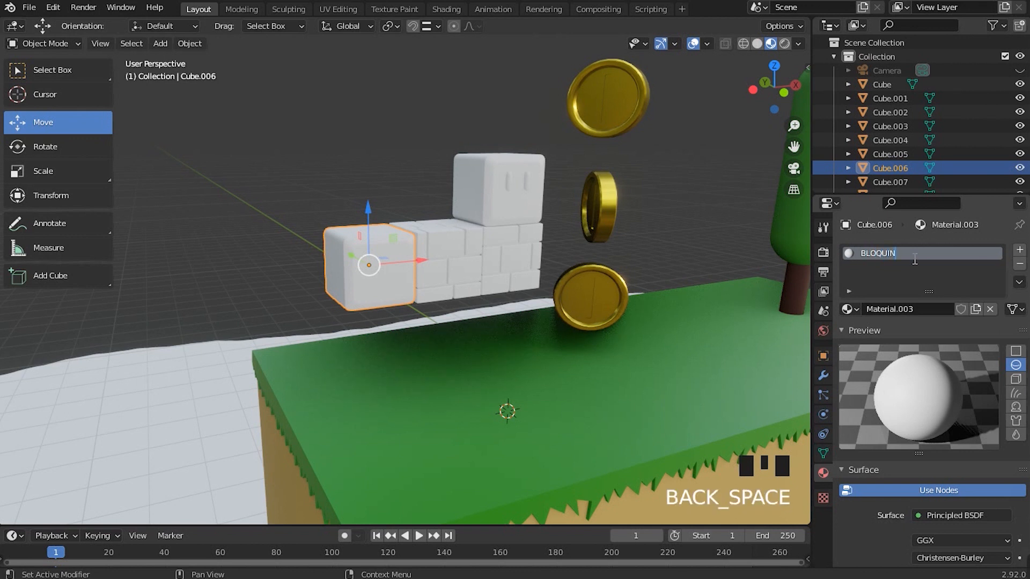
{"action": "type", "text": "LOQUINHO AMARELO"}
{"action": "key", "text": "Return"}
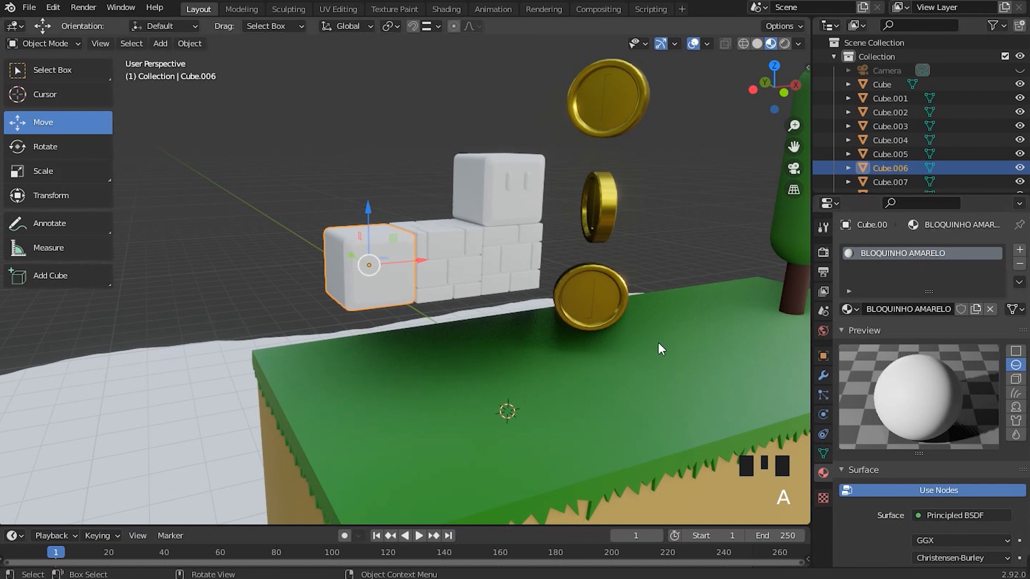
{"action": "scroll", "coordinate": [933, 325], "scroll_direction": "down", "scroll_amount": 2}
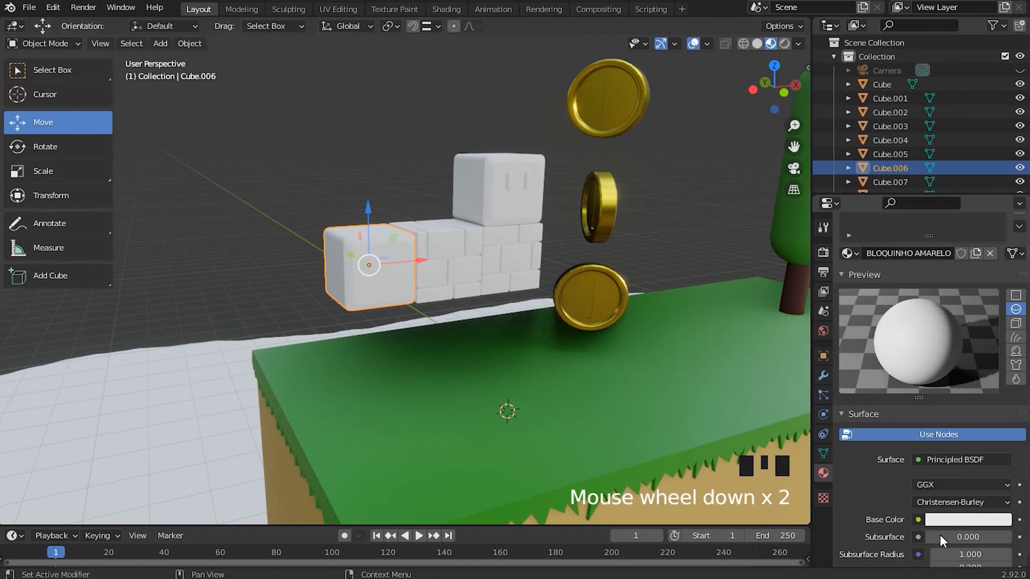
Set the BLOQUINHO AMARELO base color to a yellow-orange with hue 0.093, saturation 1.000 and value 0.800.
{"action": "left_click", "coordinate": [953, 524]}
{"action": "left_click_drag", "start_coordinate": [933, 369], "coordinate": [897, 407]}
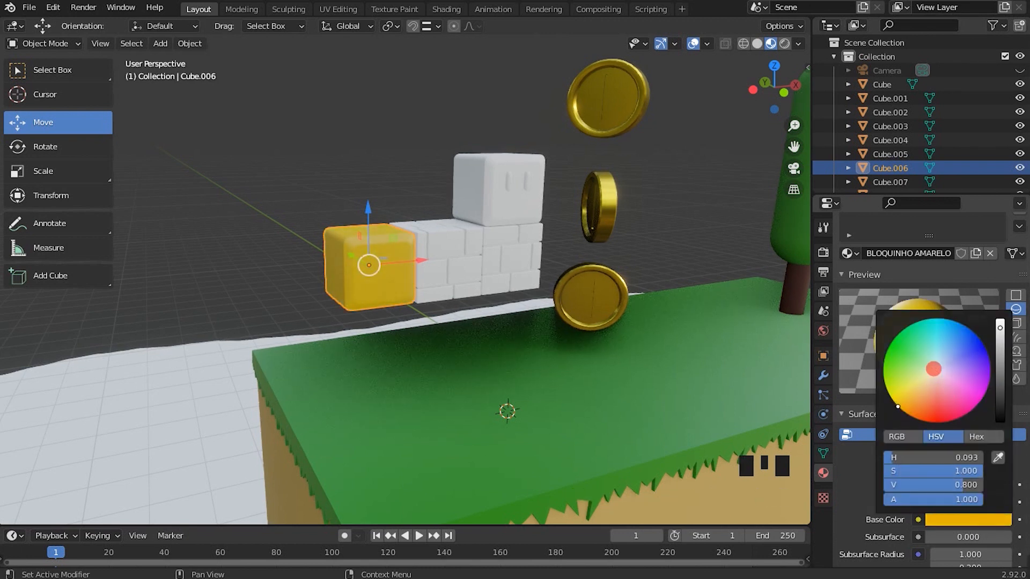
{"action": "middle_click_drag", "start_coordinate": [617, 300], "coordinate": [554, 285]}
Set the yellow block material's Metallic to 0.339 and its Roughness to 0.310.
{"action": "scroll", "coordinate": [1013, 402], "scroll_direction": "down", "scroll_amount": 4}
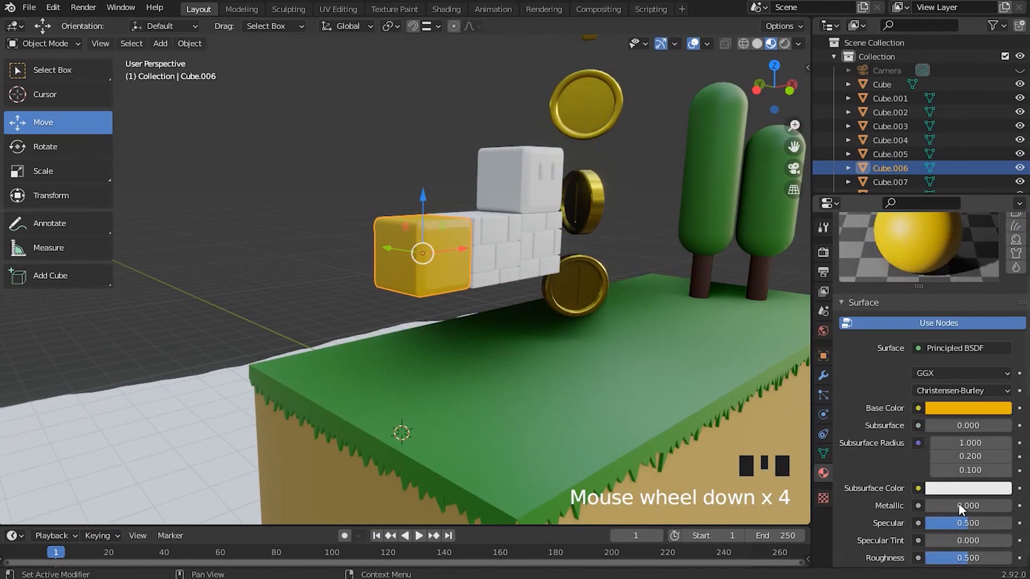
{"action": "mouse_move", "coordinate": [947, 507]}
{"action": "left_mouse_down"}
{"action": "mouse_move", "coordinate": [990, 508]}
{"action": "mouse_move", "coordinate": [944, 507]}
{"action": "left_mouse_up"}
{"action": "scroll", "coordinate": [899, 349], "scroll_direction": "up", "scroll_amount": 2}
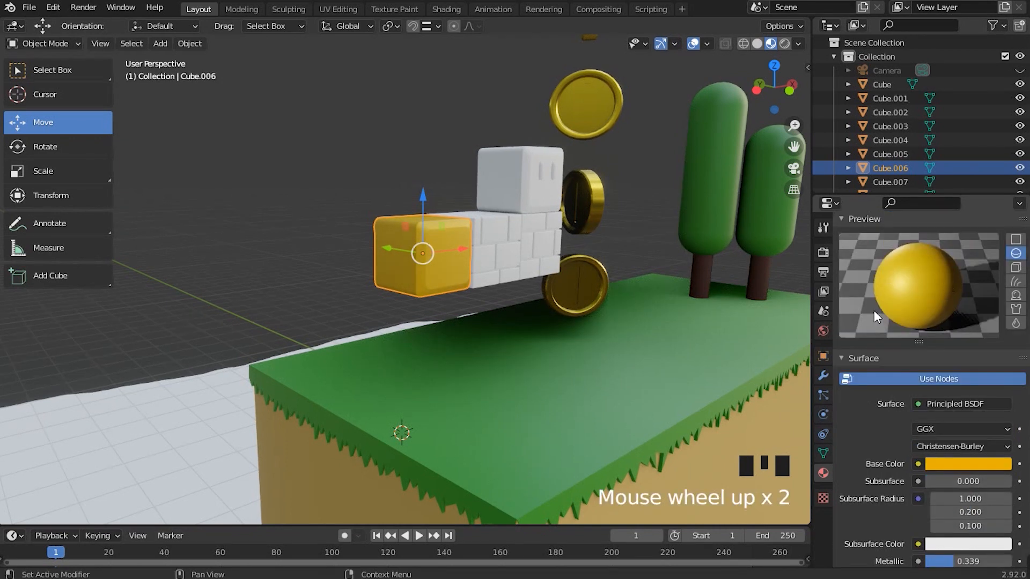
{"action": "scroll", "coordinate": [523, 268], "scroll_direction": "up", "scroll_amount": 3}
{"action": "mouse_move", "coordinate": [523, 268]}
{"action": "middle_mouse_down"}
{"action": "mouse_move", "coordinate": [579, 289]}
{"action": "mouse_move", "coordinate": [517, 284]}
{"action": "middle_mouse_up"}
{"action": "scroll", "coordinate": [517, 284], "scroll_direction": "down", "scroll_amount": 5}
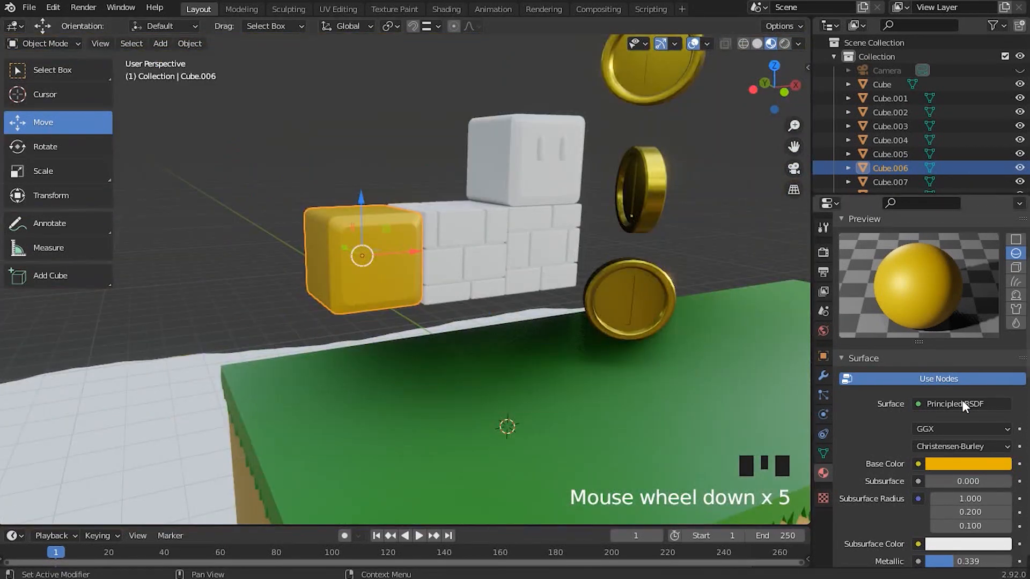
{"action": "scroll", "coordinate": [949, 423], "scroll_direction": "down", "scroll_amount": 7}
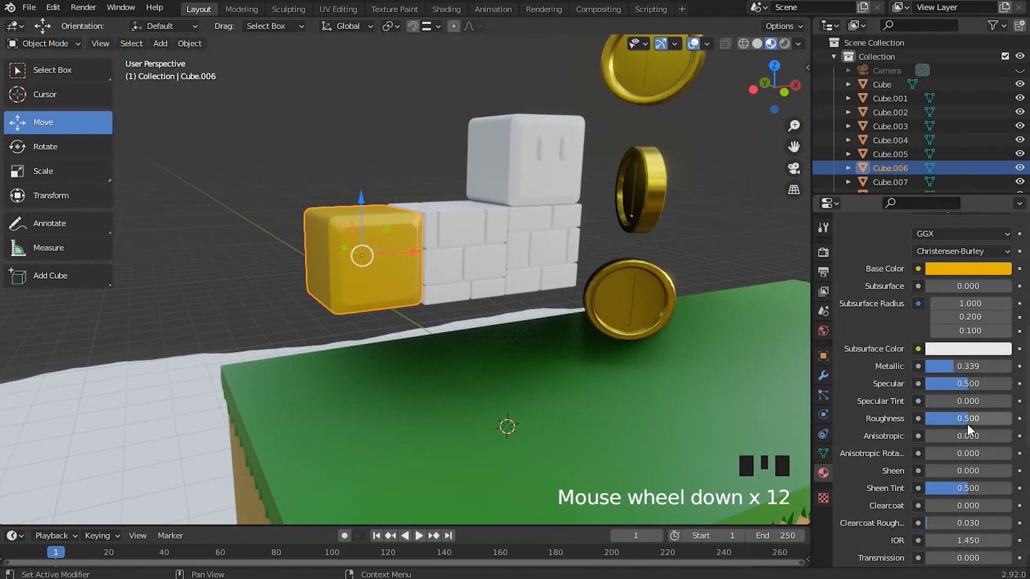
{"action": "left_click", "coordinate": [967, 420]}
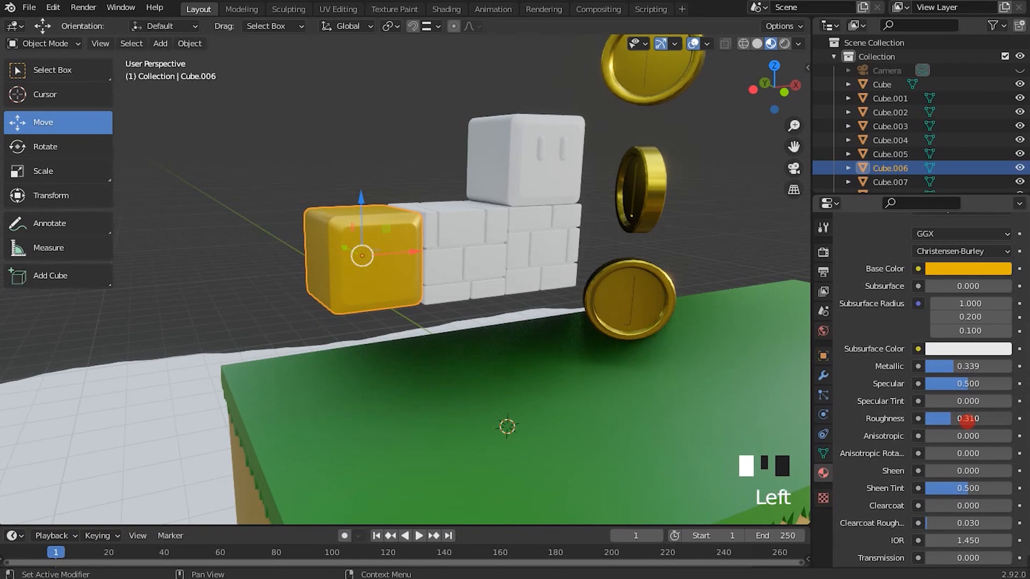
{"action": "scroll", "coordinate": [914, 397], "scroll_direction": "up", "scroll_amount": 9}
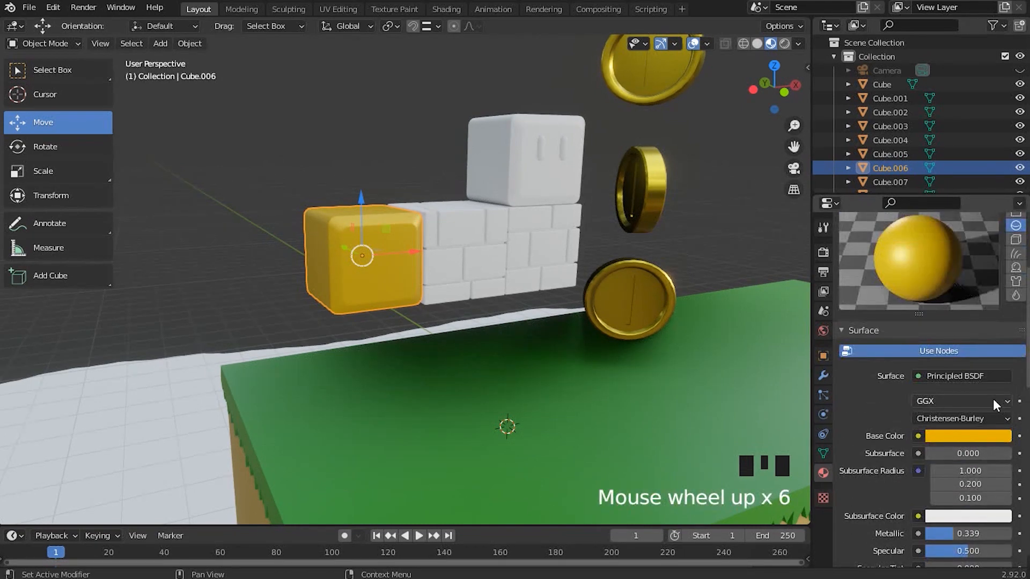
Set the yellow block material's Metallic to 0.240 and Roughness to 0.442, and deselect the block.
{"action": "middle_click_drag", "start_coordinate": [483, 258], "coordinate": [270, 235]}
{"action": "scroll", "coordinate": [496, 294], "scroll_direction": "up", "scroll_amount": 3, "text": "shift"}
{"action": "middle_click_drag", "start_coordinate": [496, 294], "coordinate": [468, 262], "text": "shift"}
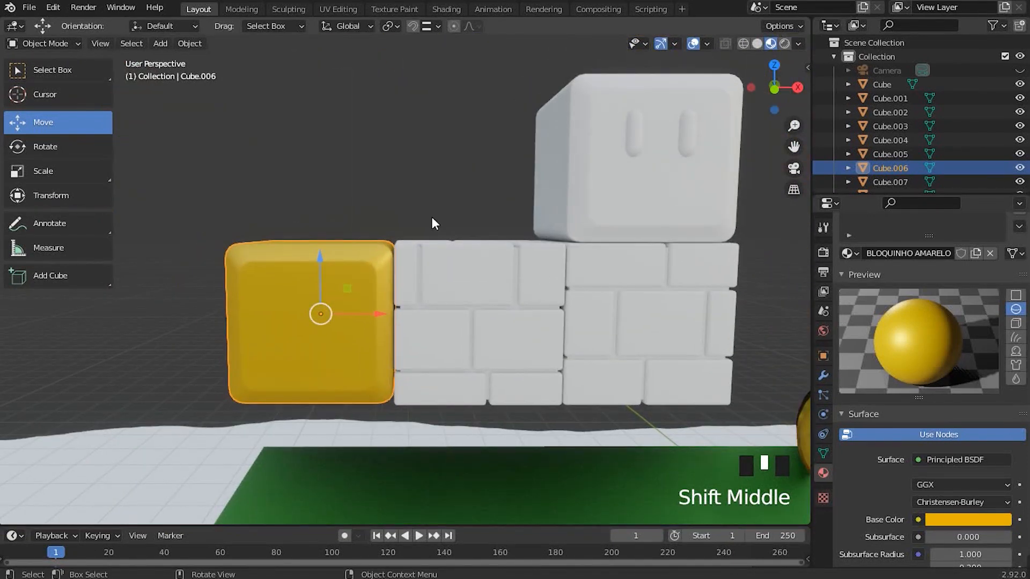
{"action": "scroll", "coordinate": [952, 400], "scroll_direction": "down", "scroll_amount": 4}
{"action": "left_click_drag", "start_coordinate": [958, 507], "coordinate": [949, 507]}
{"action": "mouse_move", "coordinate": [548, 292]}
{"action": "middle_mouse_down"}
{"action": "mouse_move", "coordinate": [641, 275]}
{"action": "mouse_move", "coordinate": [719, 232]}
{"action": "mouse_move", "coordinate": [528, 286]}
{"action": "mouse_move", "coordinate": [503, 305]}
{"action": "mouse_move", "coordinate": [542, 281]}
{"action": "middle_mouse_up"}
{"action": "scroll", "coordinate": [369, 159], "scroll_direction": "down", "scroll_amount": 2}
{"action": "left_click", "coordinate": [378, 130]}
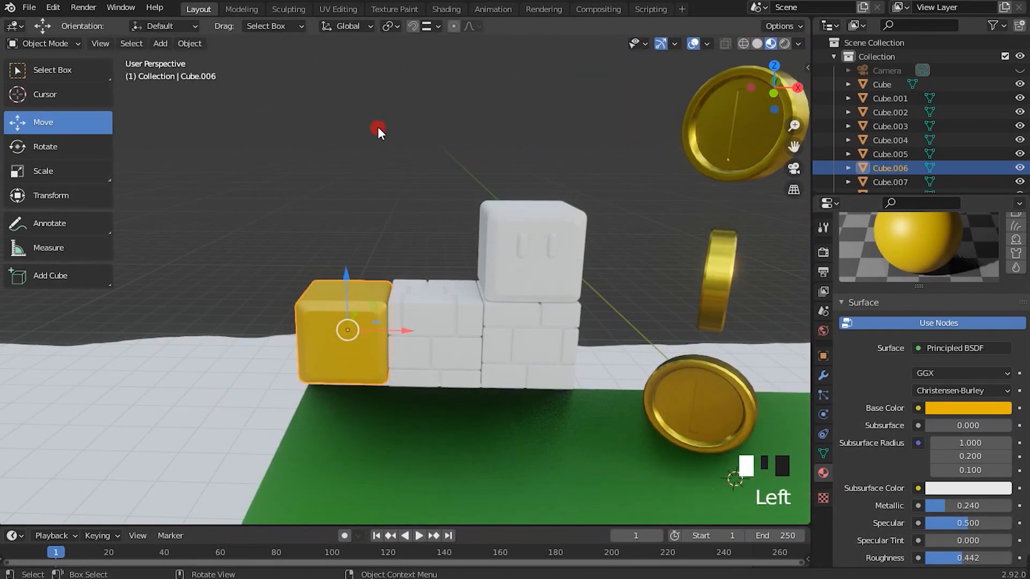
Give the block with eyes on top of the brick row the existing BLOQUINHO AMARELO material.
{"action": "middle_click_drag", "start_coordinate": [579, 209], "coordinate": [483, 234], "text": "shift"}
{"action": "left_click", "coordinate": [459, 236]}
{"action": "scroll", "coordinate": [590, 216], "scroll_direction": "up", "scroll_amount": 3}
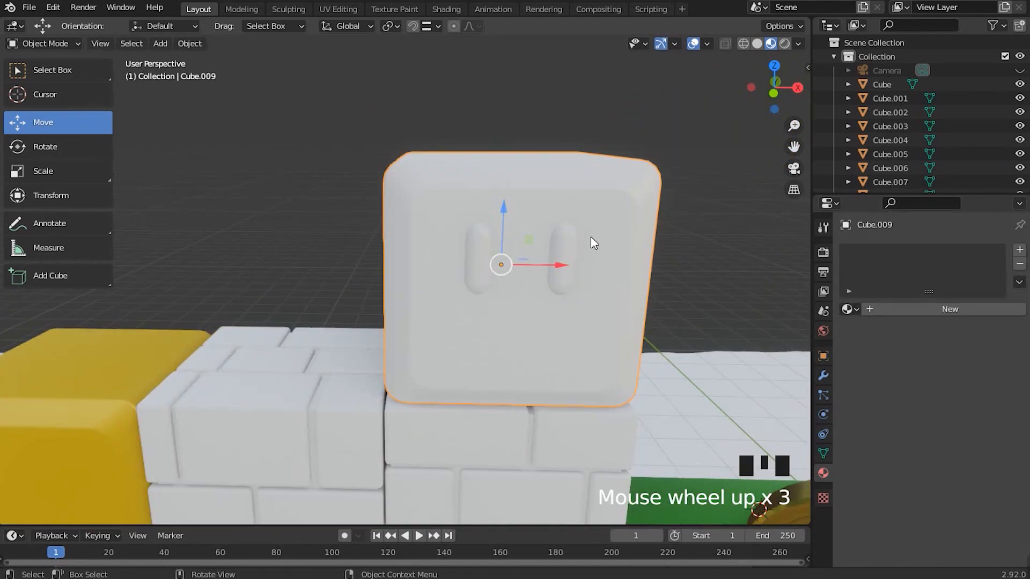
{"action": "scroll", "coordinate": [591, 238], "scroll_direction": "down", "scroll_amount": 2}
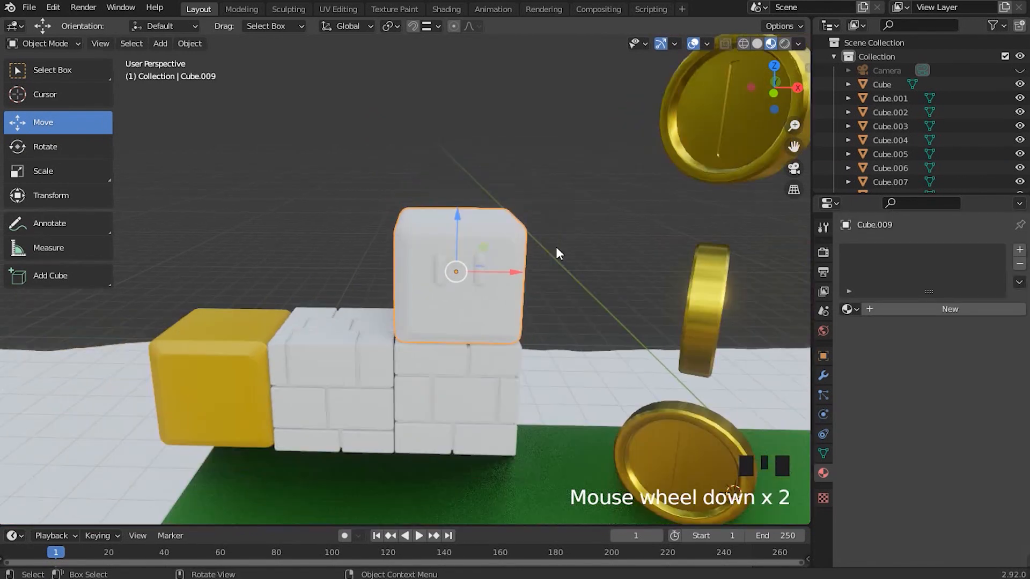
{"action": "left_click", "coordinate": [852, 311]}
{"action": "left_click", "coordinate": [756, 343]}
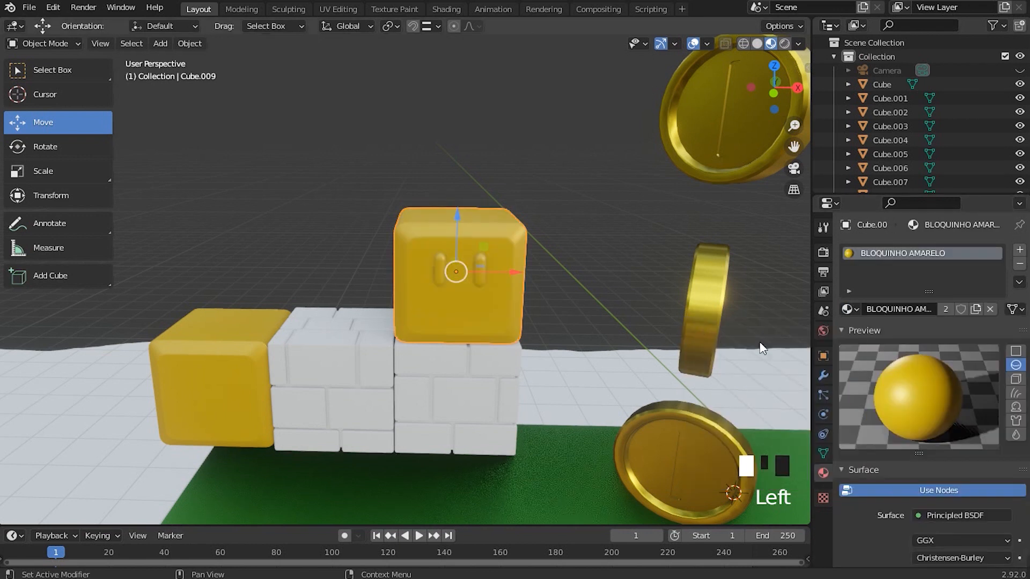
Enter Edit Mode on the upper yellow block and select both of its linked eye meshes.
{"action": "scroll", "coordinate": [472, 263], "scroll_direction": "up", "scroll_amount": 2}
{"action": "middle_click_drag", "start_coordinate": [472, 263], "coordinate": [442, 243], "text": "shift"}
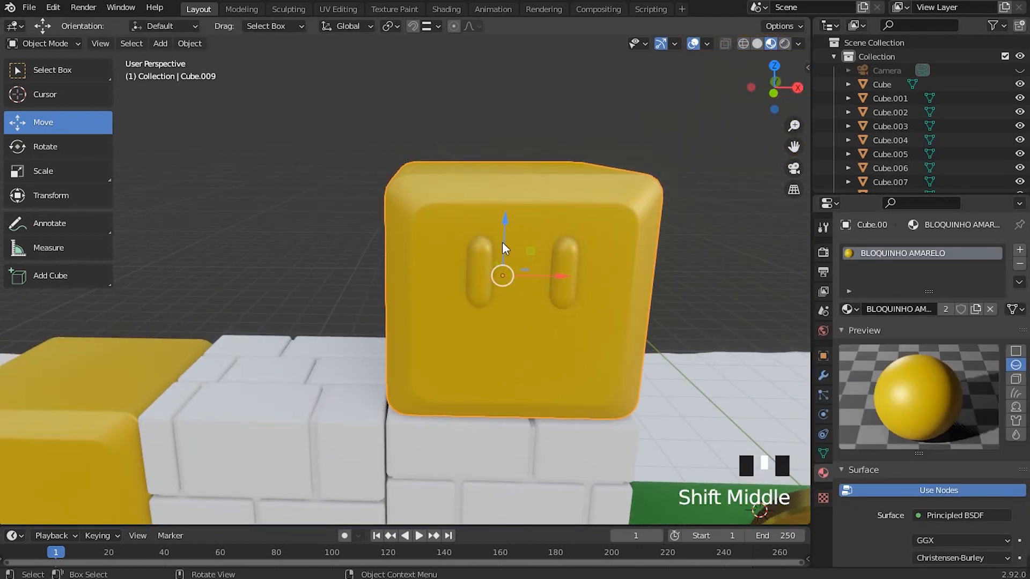
{"action": "middle_click_drag", "start_coordinate": [520, 279], "coordinate": [625, 260]}
{"action": "scroll", "coordinate": [600, 236], "scroll_direction": "up", "scroll_amount": 2, "text": "shift"}
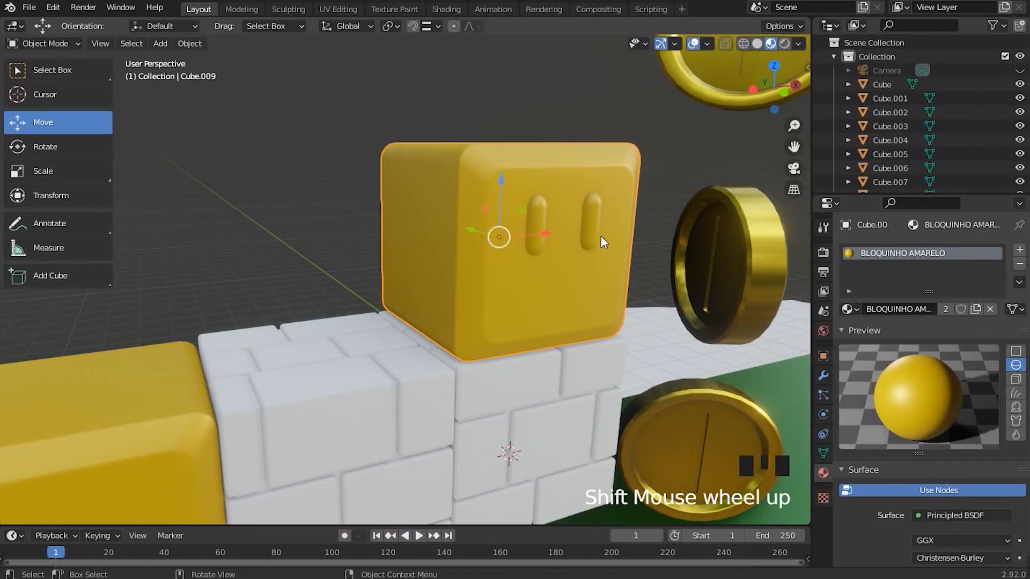
{"action": "key", "text": "Tab"}
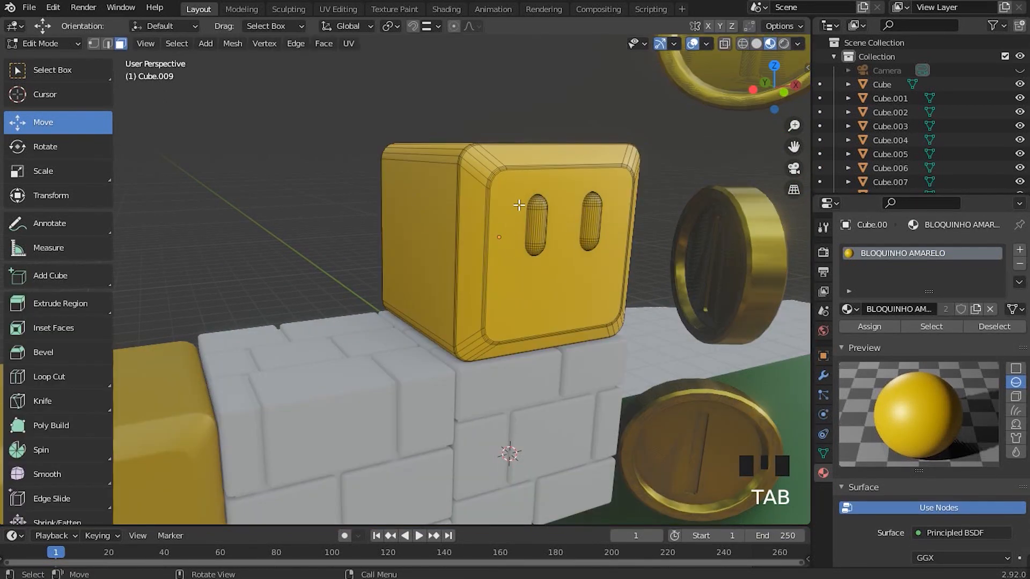
{"action": "scroll", "coordinate": [516, 213], "scroll_direction": "down", "scroll_amount": 2}
{"action": "middle_click_drag", "start_coordinate": [481, 224], "coordinate": [425, 117], "text": "shift"}
{"action": "left_click", "coordinate": [435, 120]}
{"action": "mouse_move", "coordinate": [425, 175]}
{"action": "middle_mouse_down"}
{"action": "mouse_move", "coordinate": [563, 217]}
{"action": "mouse_move", "coordinate": [413, 169]}
{"action": "middle_mouse_up"}
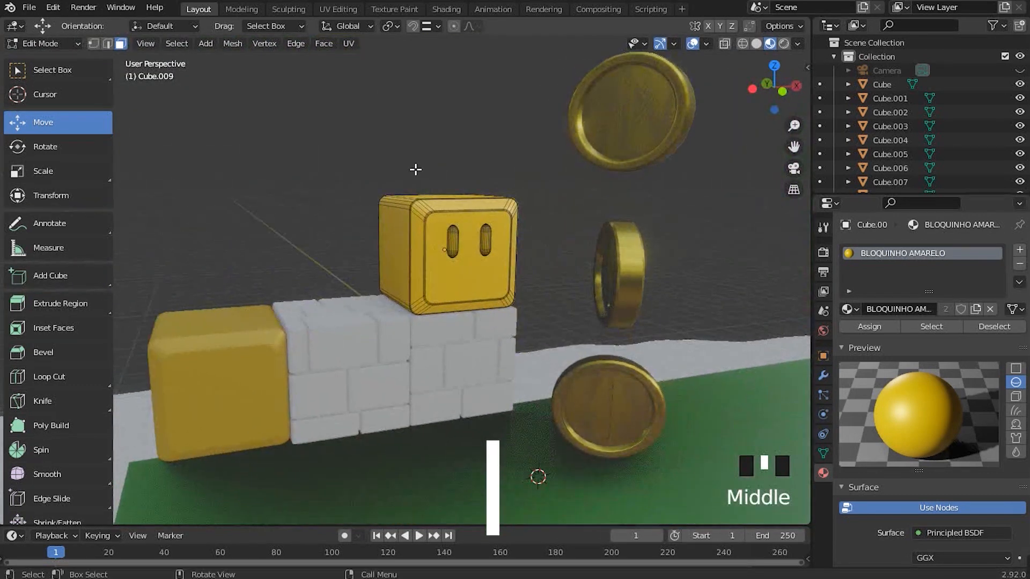
{"action": "scroll", "coordinate": [413, 169], "scroll_direction": "up", "scroll_amount": 3}
{"action": "middle_click_drag", "start_coordinate": [525, 99], "coordinate": [494, 204], "text": "shift"}
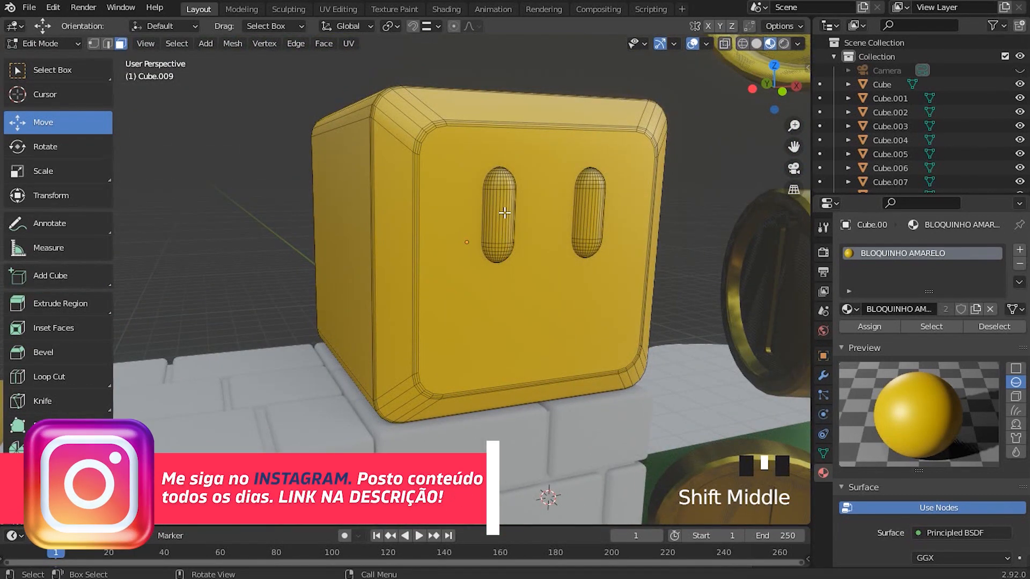
{"action": "key", "text": "l"}
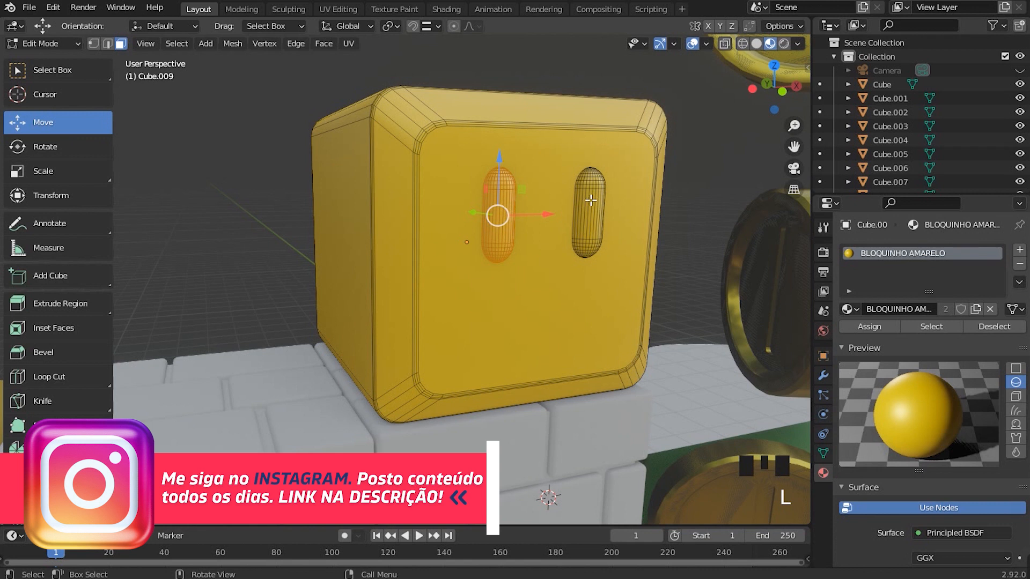
{"action": "key", "text": "l"}
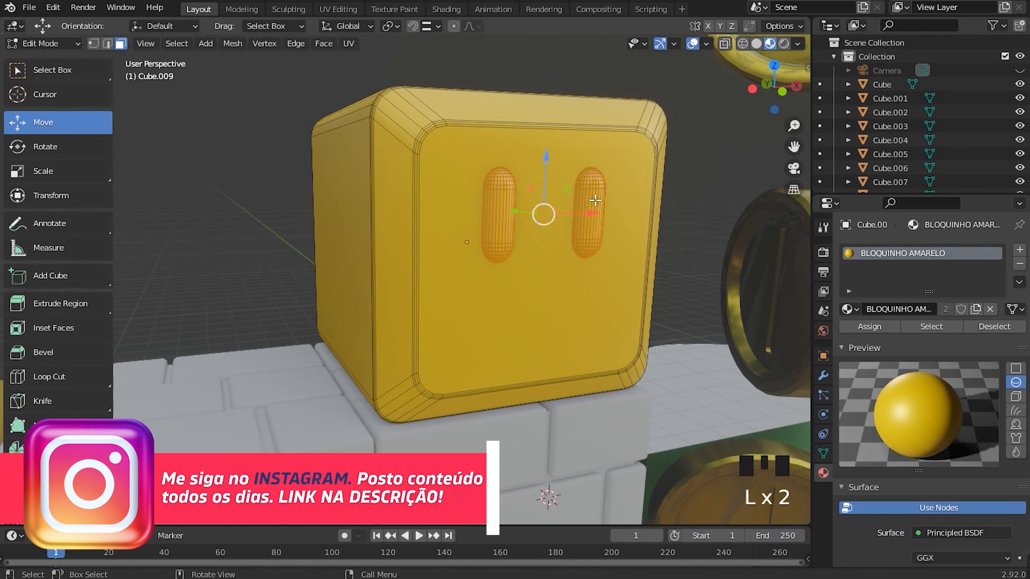
Add a second slot with the existing OLHOS 1 material, assign it to the selected eyes, then return to Object Mode and deselect the block.
{"action": "left_click", "coordinate": [1019, 250]}
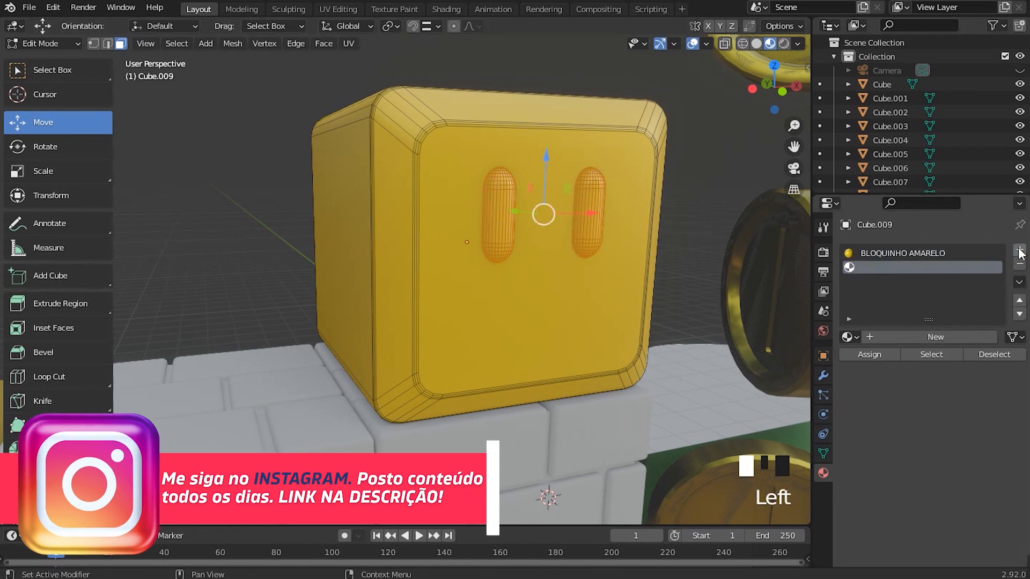
{"action": "left_click", "coordinate": [849, 337]}
{"action": "scroll", "coordinate": [797, 417], "scroll_direction": "down", "scroll_amount": 8}
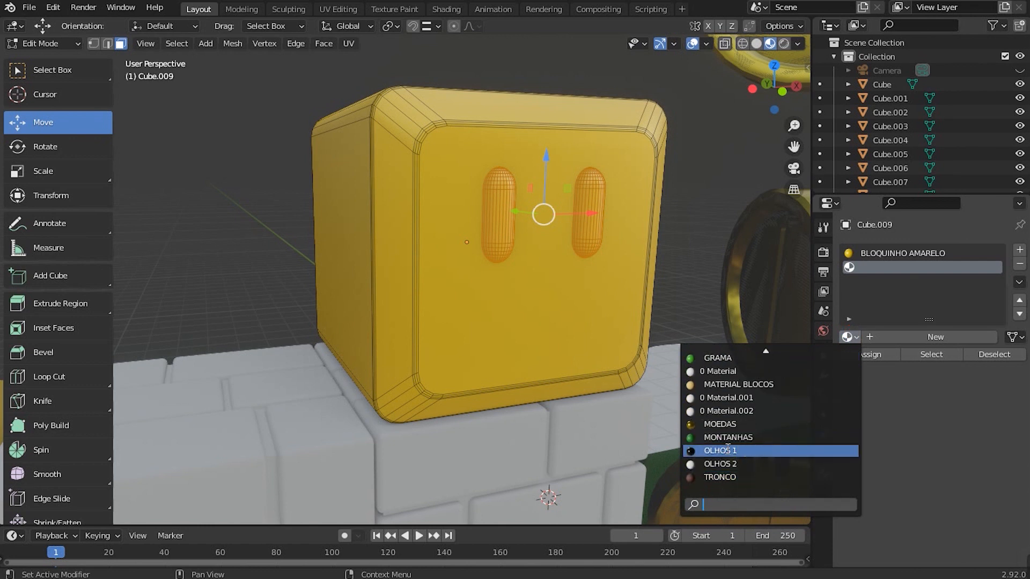
{"action": "left_click", "coordinate": [745, 452]}
{"action": "left_click", "coordinate": [870, 356]}
{"action": "scroll", "coordinate": [565, 235], "scroll_direction": "down", "scroll_amount": 2}
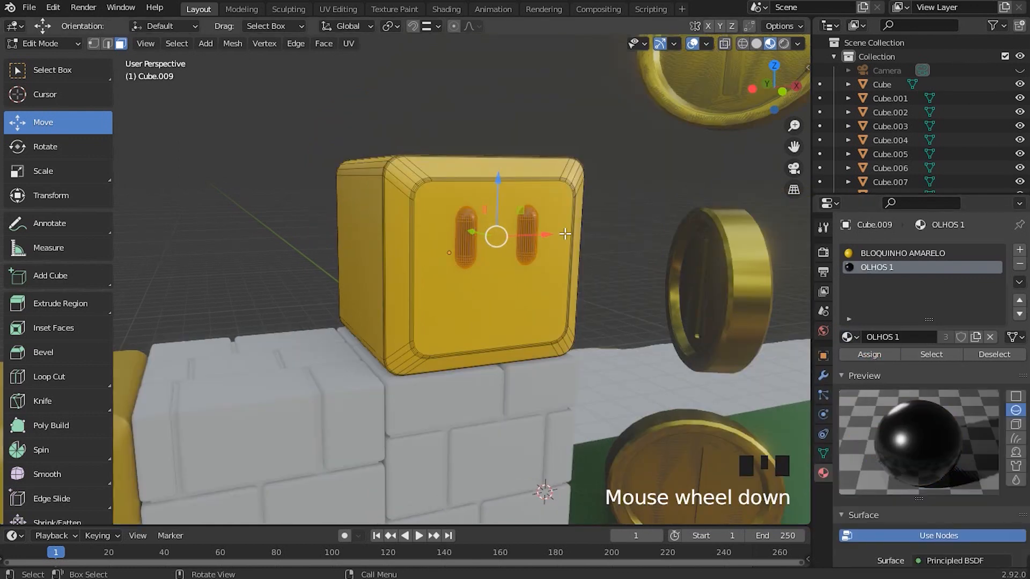
{"action": "key", "text": "Tab"}
{"action": "scroll", "coordinate": [472, 168], "scroll_direction": "down", "scroll_amount": 1}
{"action": "left_click", "coordinate": [443, 122]}
Select the four smooth blocks of the floating group beside the tall platform, including the one stacked on top, leaving out the brick blocks.
{"action": "scroll", "coordinate": [468, 219], "scroll_direction": "down", "scroll_amount": 3}
{"action": "scroll", "coordinate": [469, 220], "scroll_direction": "up", "scroll_amount": 2}
{"action": "middle_click_drag", "start_coordinate": [469, 220], "coordinate": [418, 275]}
{"action": "middle_click_drag", "start_coordinate": [316, 292], "coordinate": [253, 264]}
{"action": "scroll", "coordinate": [349, 260], "scroll_direction": "down", "scroll_amount": 2}
{"action": "middle_click_drag", "start_coordinate": [349, 259], "coordinate": [344, 214]}
{"action": "scroll", "coordinate": [555, 278], "scroll_direction": "down", "scroll_amount": 3}
{"action": "scroll", "coordinate": [617, 336], "scroll_direction": "down", "scroll_amount": 4}
{"action": "middle_click_drag", "start_coordinate": [618, 336], "coordinate": [547, 361]}
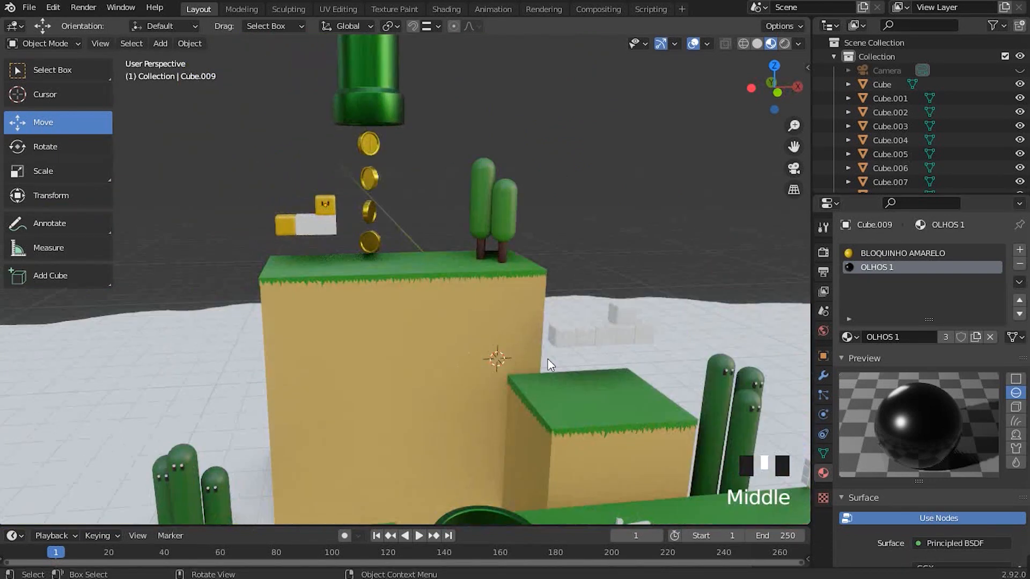
{"action": "scroll", "coordinate": [278, 237], "scroll_direction": "up", "scroll_amount": 2, "text": "shift"}
{"action": "middle_click_drag", "start_coordinate": [278, 237], "coordinate": [547, 336], "text": "shift"}
{"action": "left_click", "coordinate": [273, 297]}
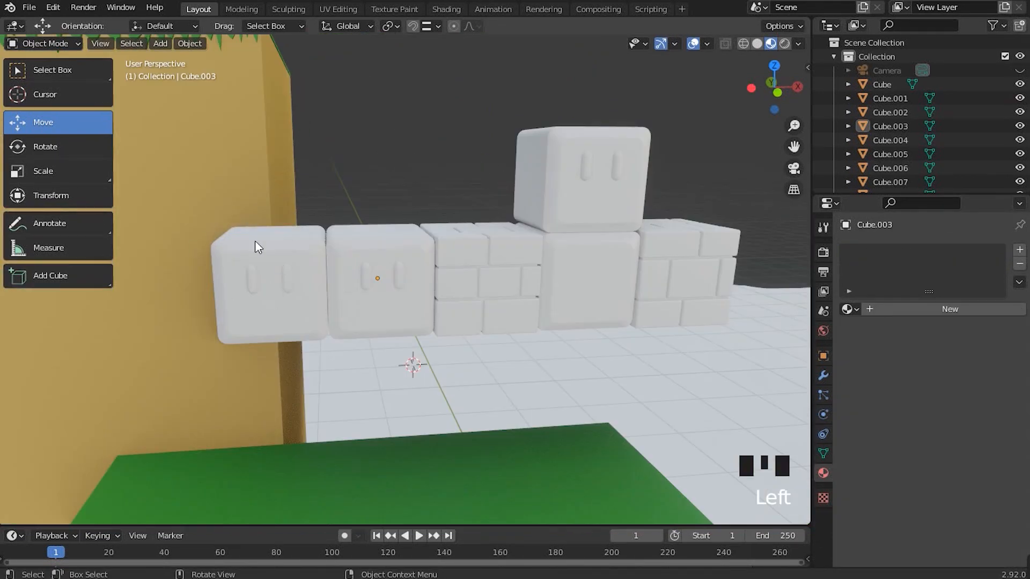
{"action": "left_click", "coordinate": [279, 252]}
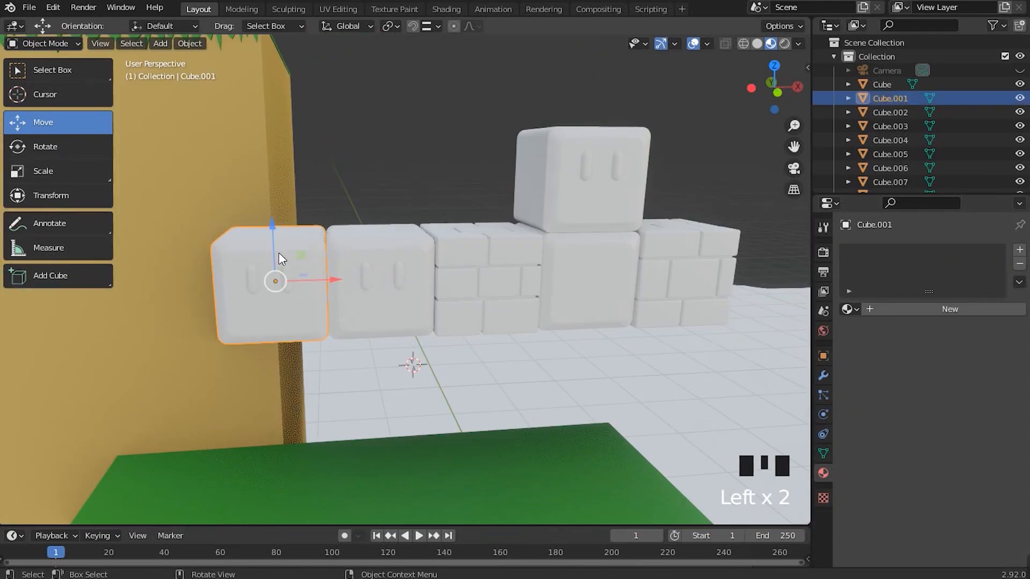
{"action": "left_click", "coordinate": [396, 255], "text": "shift"}
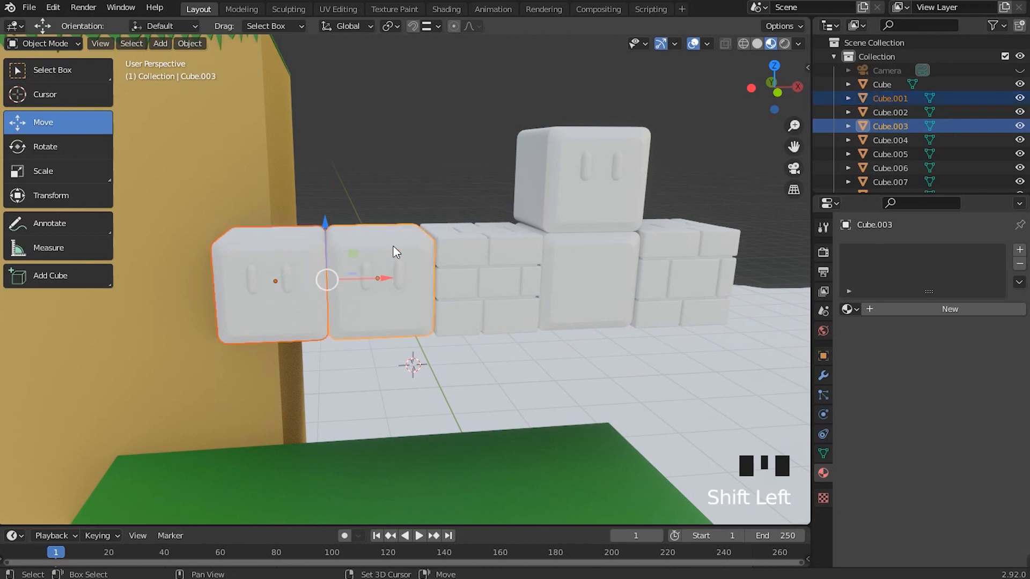
{"action": "left_click", "coordinate": [581, 272], "text": "shift"}
{"action": "left_click", "coordinate": [565, 142], "text": "shift"}
Add the plain rounded block in front of the hills and the block with eyes near the front coin to the selection.
{"action": "scroll", "coordinate": [436, 151], "scroll_direction": "down", "scroll_amount": 7}
{"action": "middle_click_drag", "start_coordinate": [436, 151], "coordinate": [483, 468], "text": "shift"}
{"action": "scroll", "coordinate": [524, 382], "scroll_direction": "down", "scroll_amount": 5}
{"action": "scroll", "coordinate": [529, 283], "scroll_direction": "up", "scroll_amount": 4}
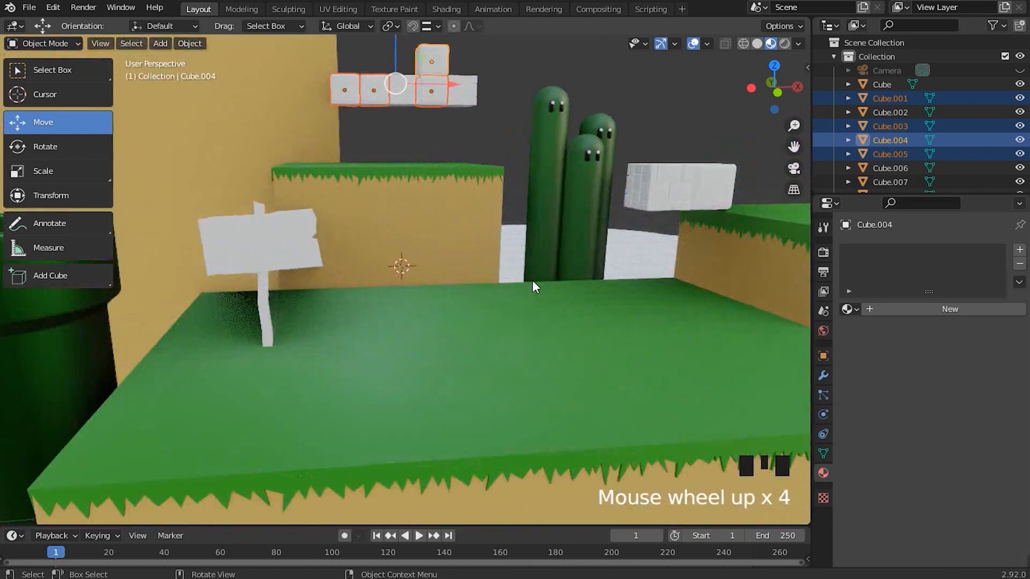
{"action": "middle_click_drag", "start_coordinate": [529, 282], "coordinate": [476, 281], "text": "shift"}
{"action": "scroll", "coordinate": [625, 294], "scroll_direction": "up", "scroll_amount": 4}
{"action": "middle_click_drag", "start_coordinate": [625, 294], "coordinate": [445, 321], "text": "shift"}
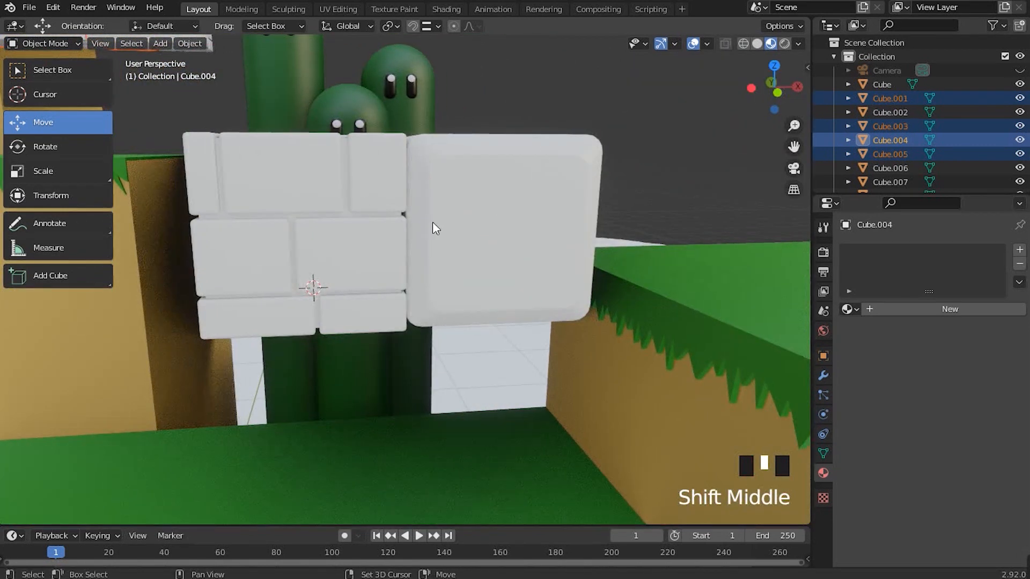
{"action": "left_click", "coordinate": [485, 204], "text": "shift"}
{"action": "scroll", "coordinate": [606, 358], "scroll_direction": "down", "scroll_amount": 6}
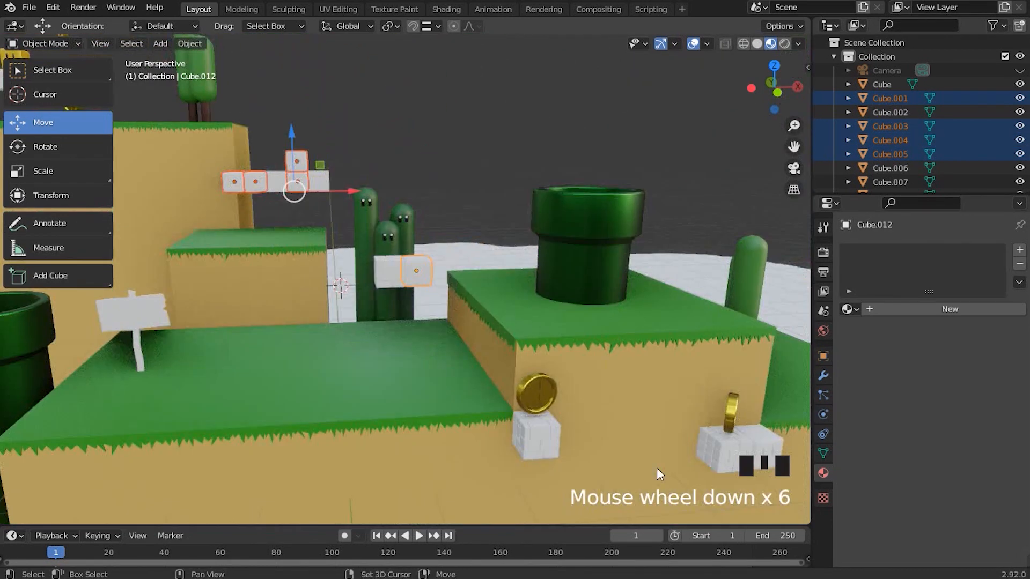
{"action": "middle_click_drag", "start_coordinate": [606, 358], "coordinate": [541, 328], "text": "shift"}
{"action": "scroll", "coordinate": [559, 268], "scroll_direction": "up", "scroll_amount": 2}
{"action": "middle_click_drag", "start_coordinate": [558, 268], "coordinate": [540, 298], "text": "shift"}
{"action": "scroll", "coordinate": [531, 284], "scroll_direction": "up", "scroll_amount": 2}
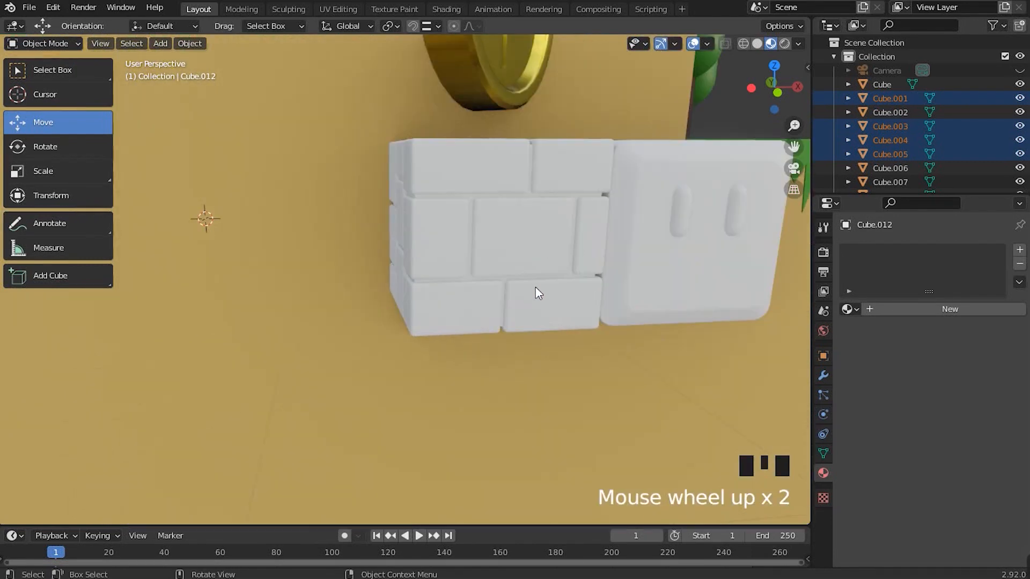
{"action": "left_click", "coordinate": [685, 288], "text": "shift"}
Join all the selected smooth blocks into a single object.
{"action": "scroll", "coordinate": [394, 210], "scroll_direction": "down", "scroll_amount": 11}
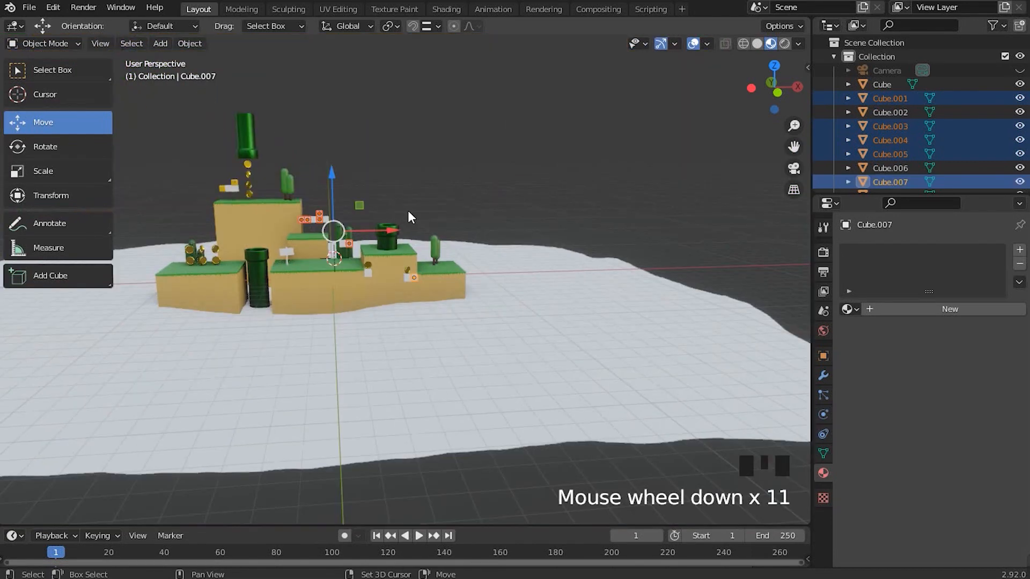
{"action": "scroll", "coordinate": [545, 268], "scroll_direction": "up", "scroll_amount": 4}
{"action": "middle_click_drag", "start_coordinate": [545, 268], "coordinate": [403, 327], "text": "shift"}
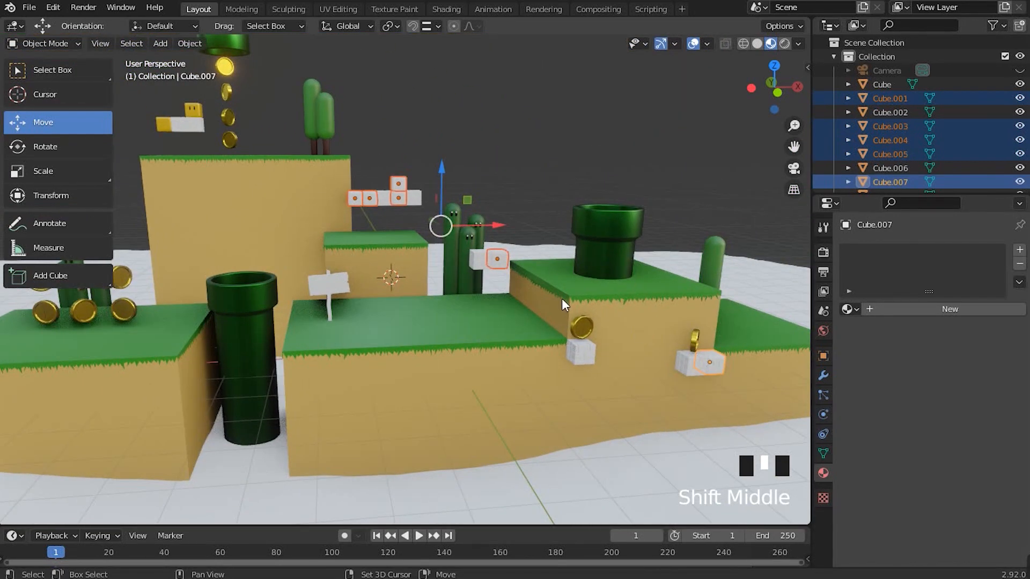
{"action": "middle_click_drag", "start_coordinate": [562, 298], "coordinate": [499, 296], "text": "shift"}
{"action": "key", "text": "ctrl+j"}
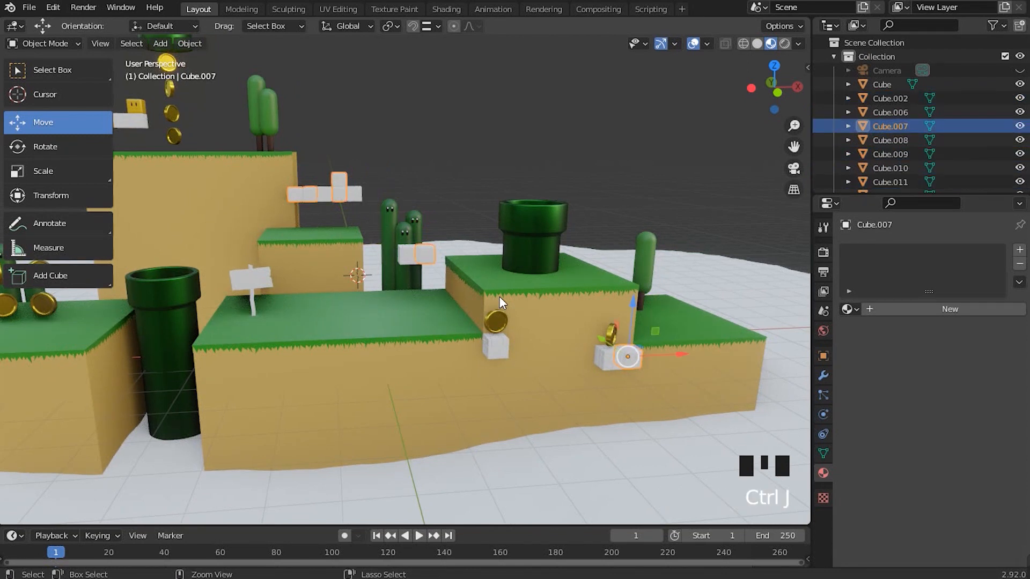
Apply the existing BLOQUINHO AMARELO material to the joined smooth blocks.
{"action": "left_click", "coordinate": [851, 310]}
{"action": "left_click", "coordinate": [848, 316]}
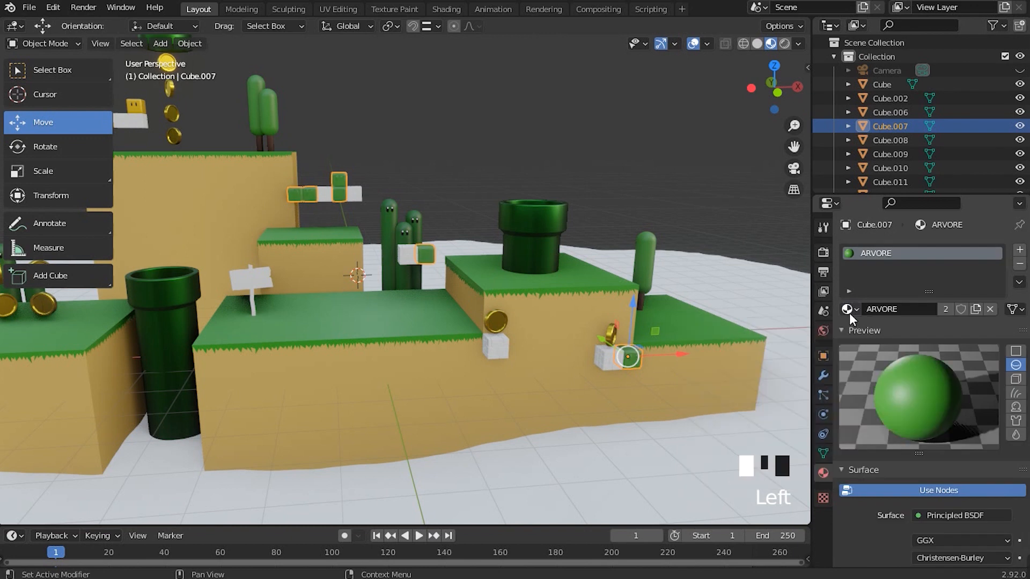
{"action": "left_click", "coordinate": [852, 309]}
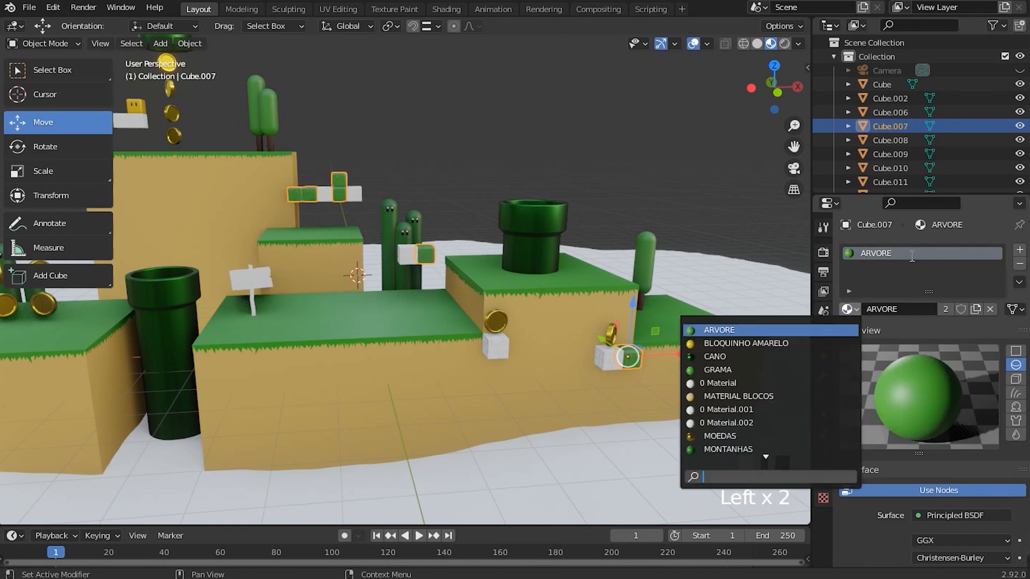
{"action": "left_click", "coordinate": [736, 344]}
In Edit Mode, select the linked geometry of all six eyes on the three blocks with eyes beside the tall platform.
{"action": "middle_click_drag", "start_coordinate": [736, 344], "coordinate": [556, 355]}
{"action": "scroll", "coordinate": [508, 393], "scroll_direction": "up", "scroll_amount": 6}
{"action": "middle_click_drag", "start_coordinate": [508, 393], "coordinate": [630, 195]}
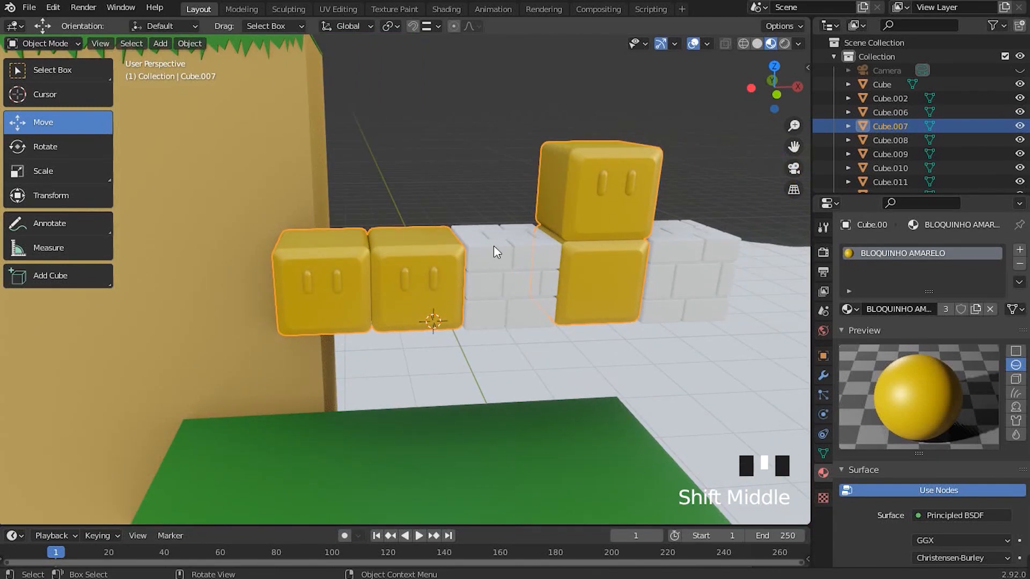
{"action": "key", "text": "Tab"}
{"action": "middle_click_drag", "start_coordinate": [437, 210], "coordinate": [448, 112], "text": "shift"}
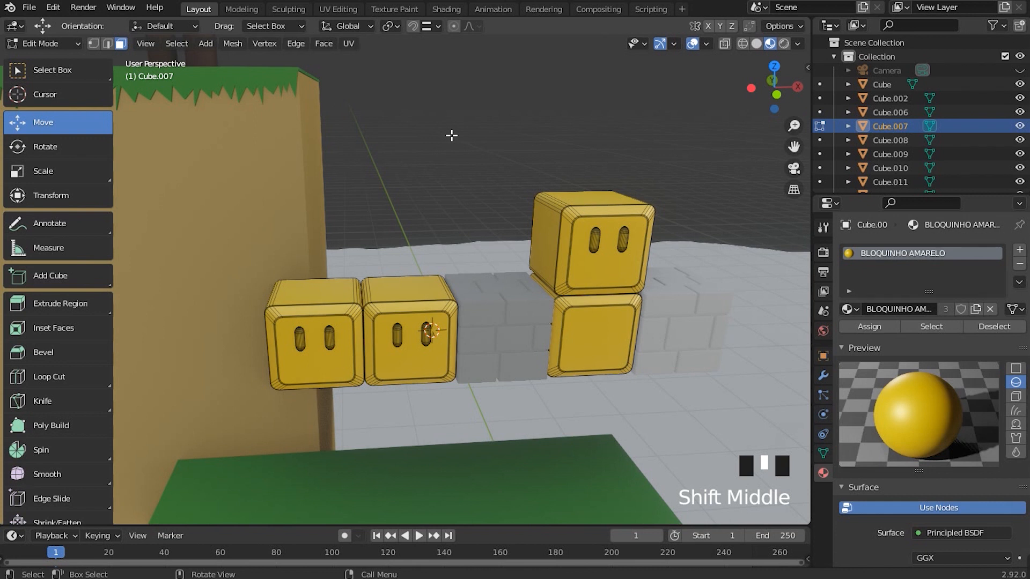
{"action": "left_click", "coordinate": [464, 122]}
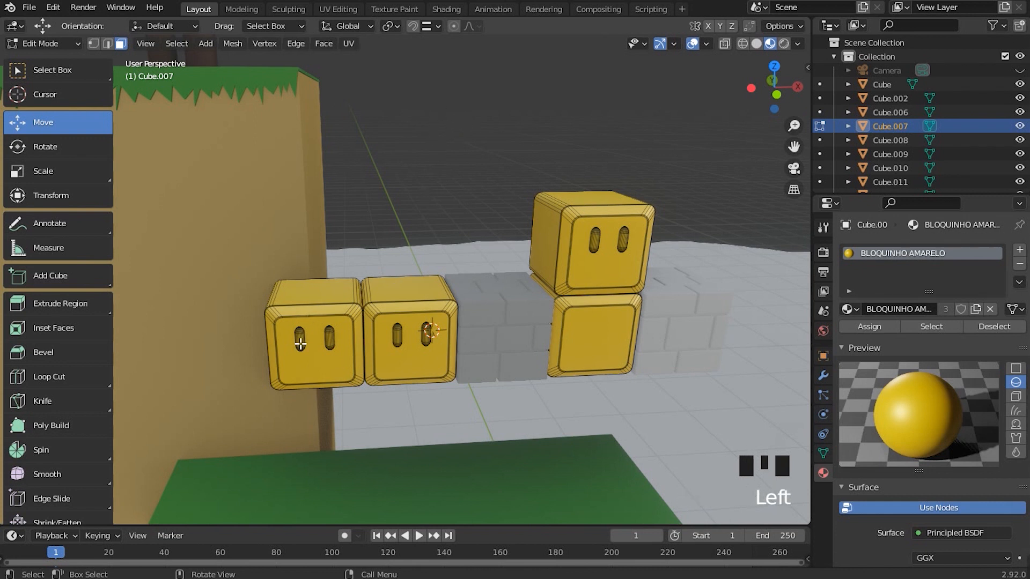
{"action": "key", "text": "l"}
{"action": "key", "text": "l"}
{"action": "key", "text": "l"}
{"action": "key", "text": "l"}
{"action": "key", "text": "l"}
{"action": "key", "text": "l"}
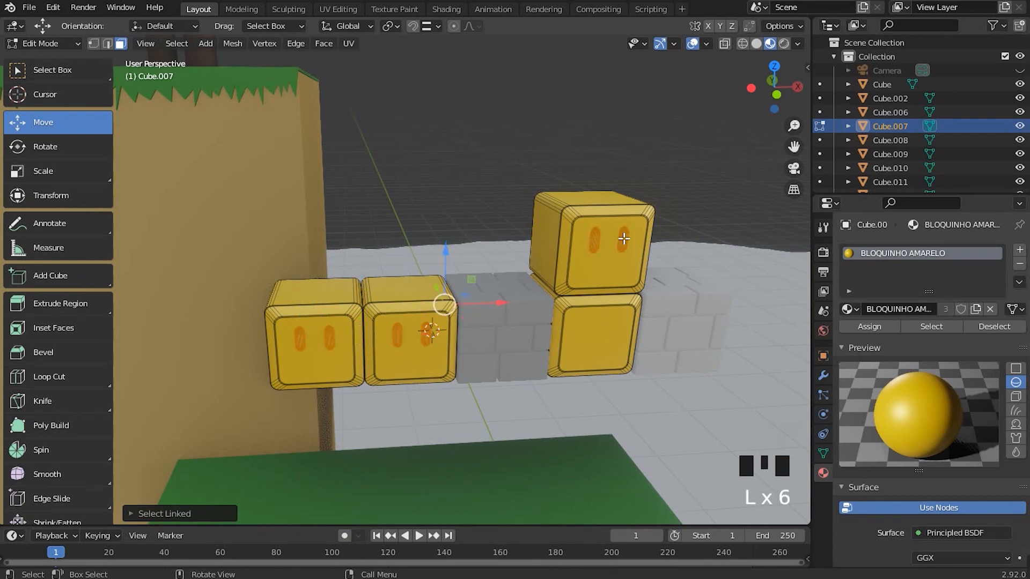
Add both eyes of the block near the front coin to the selection.
{"action": "scroll", "coordinate": [501, 184], "scroll_direction": "down", "scroll_amount": 3}
{"action": "middle_click_drag", "start_coordinate": [501, 184], "coordinate": [368, 120], "text": "shift"}
{"action": "scroll", "coordinate": [356, 232], "scroll_direction": "down", "scroll_amount": 2}
{"action": "scroll", "coordinate": [581, 279], "scroll_direction": "up", "scroll_amount": 2}
{"action": "scroll", "coordinate": [581, 279], "scroll_direction": "up", "scroll_amount": 2}
{"action": "middle_click_drag", "start_coordinate": [611, 332], "coordinate": [517, 339], "text": "shift"}
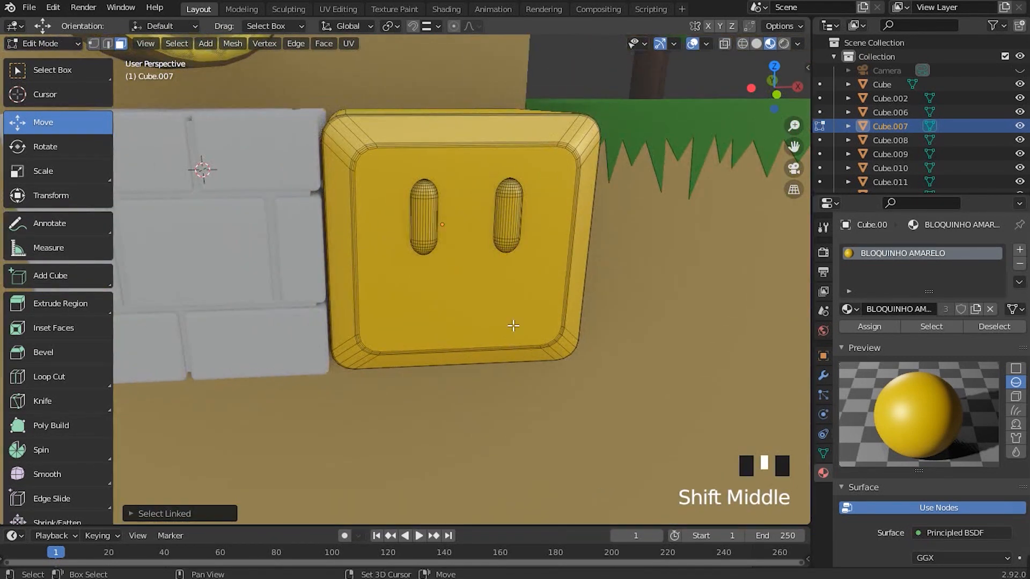
{"action": "key", "text": "l"}
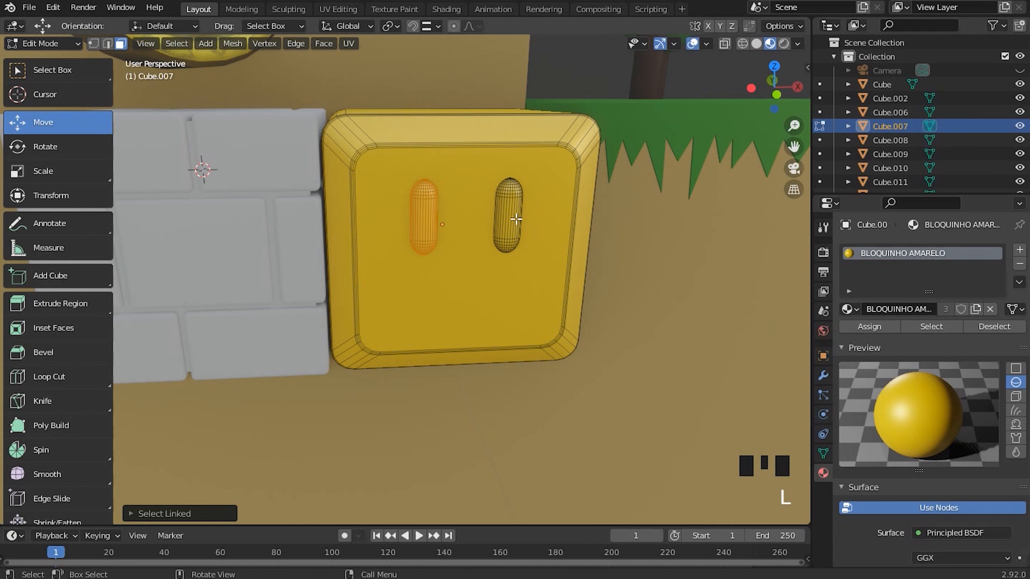
{"action": "key", "text": "l"}
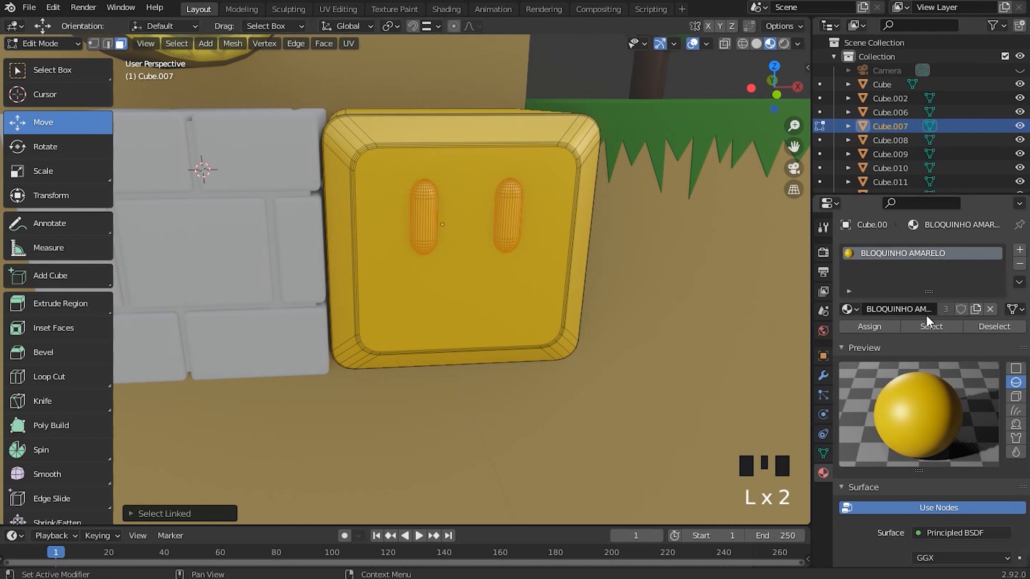
Add a second material slot with the existing OLHOS 1 material and assign it to the selected eyes.
{"action": "left_click", "coordinate": [1019, 251]}
{"action": "left_click", "coordinate": [928, 337]}
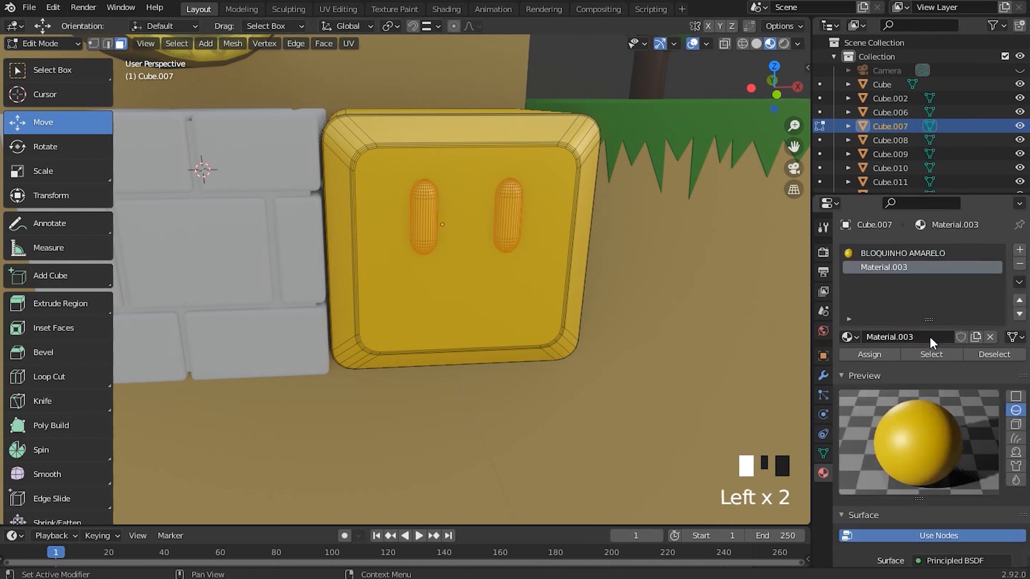
{"action": "left_click", "coordinate": [856, 338]}
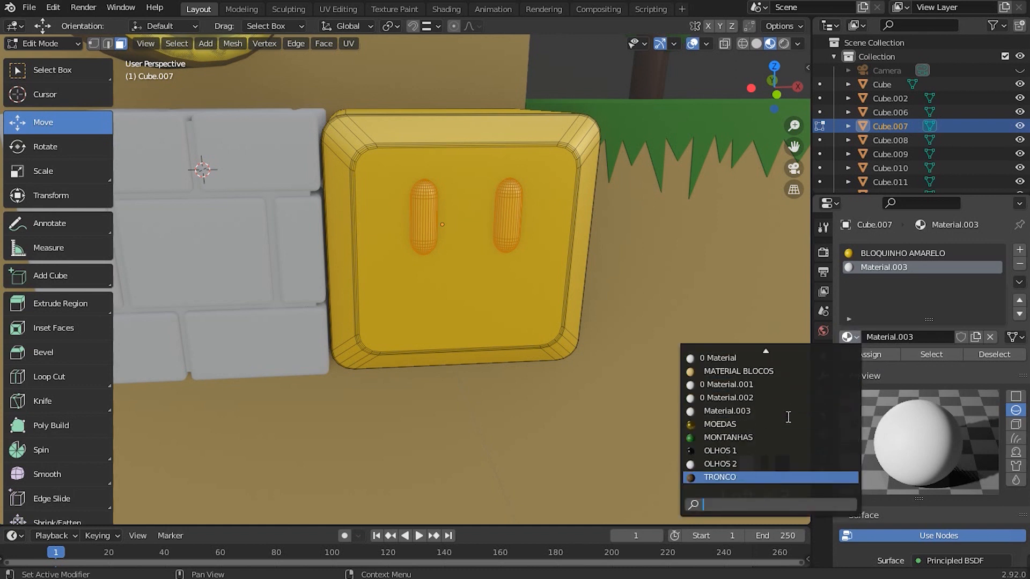
{"action": "left_click", "coordinate": [726, 452]}
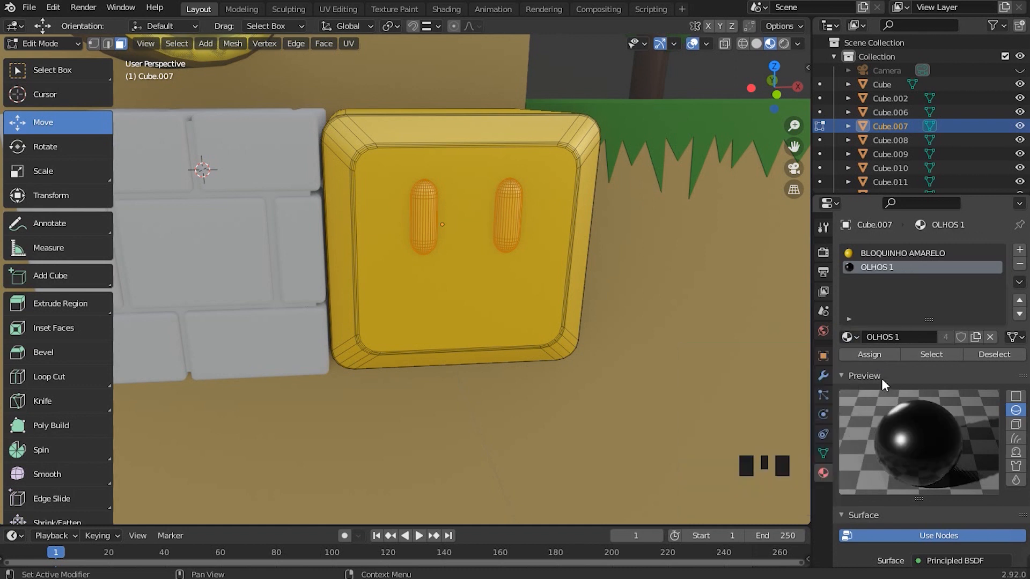
{"action": "left_click", "coordinate": [869, 355]}
Return to Object Mode, deselect the blocks and save the file.
{"action": "scroll", "coordinate": [562, 287], "scroll_direction": "down", "scroll_amount": 5}
{"action": "middle_click_drag", "start_coordinate": [562, 288], "coordinate": [616, 352], "text": "shift"}
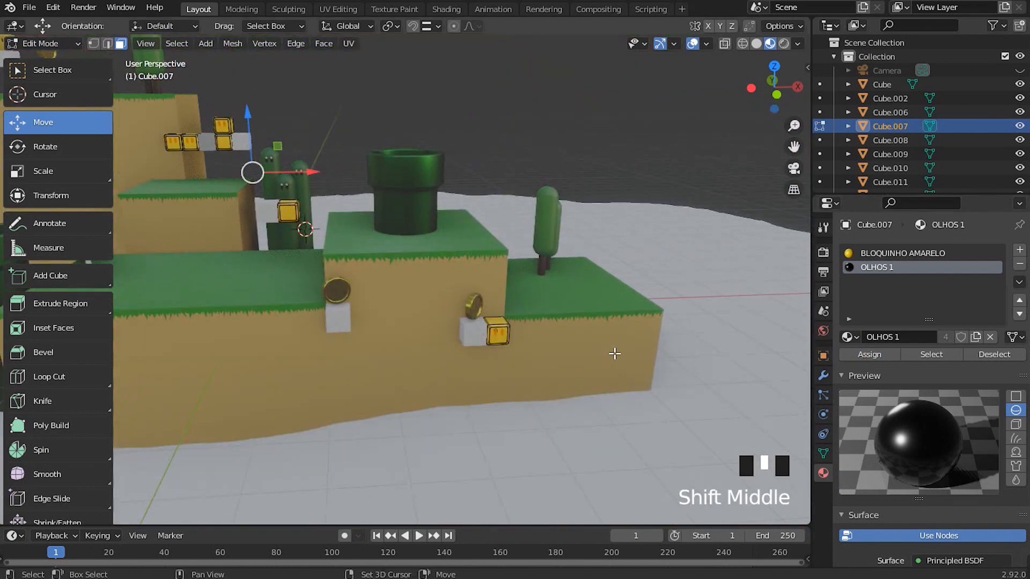
{"action": "key", "text": "Tab"}
{"action": "middle_click_drag", "start_coordinate": [497, 307], "coordinate": [558, 397], "text": "shift"}
{"action": "scroll", "coordinate": [524, 361], "scroll_direction": "down", "scroll_amount": 1}
{"action": "left_click", "coordinate": [516, 143]}
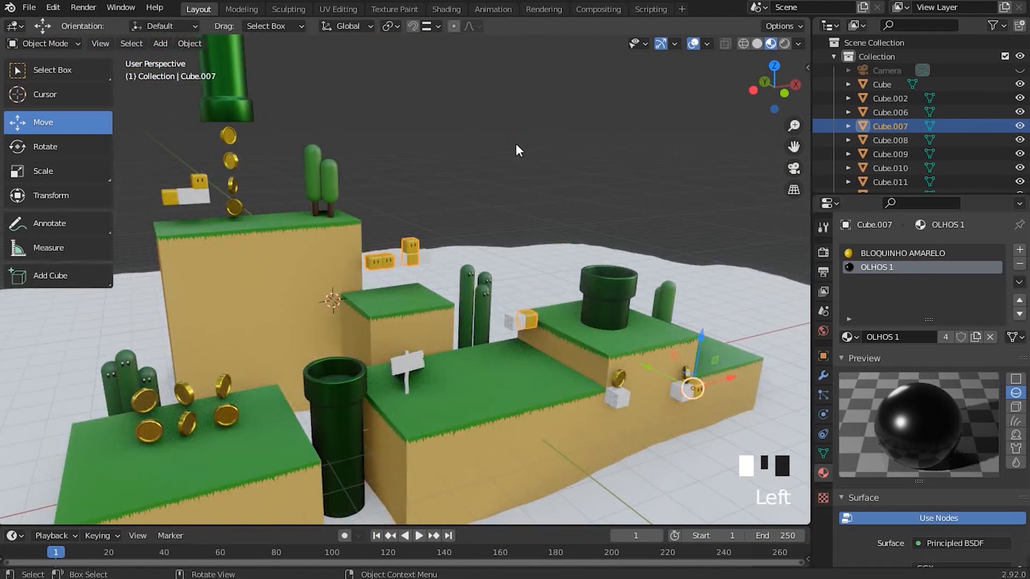
{"action": "scroll", "coordinate": [561, 230], "scroll_direction": "down", "scroll_amount": 2}
{"action": "middle_click_drag", "start_coordinate": [561, 230], "coordinate": [479, 211]}
{"action": "scroll", "coordinate": [487, 323], "scroll_direction": "up", "scroll_amount": 2}
{"action": "middle_click_drag", "start_coordinate": [488, 323], "coordinate": [534, 268], "text": "shift"}
{"action": "key", "text": "ctrl+s"}
Select the brick block beside the plain yellow block above the tall platform and create a new material for it.
{"action": "scroll", "coordinate": [402, 340], "scroll_direction": "up", "scroll_amount": 2, "text": "shift"}
{"action": "scroll", "coordinate": [416, 339], "scroll_direction": "up", "scroll_amount": 6}
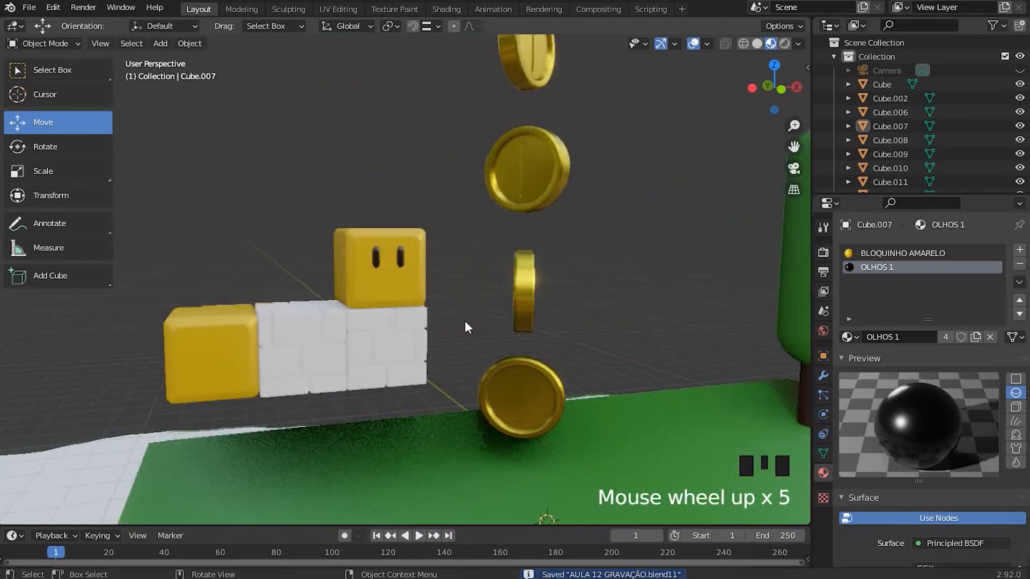
{"action": "middle_click_drag", "start_coordinate": [346, 341], "coordinate": [466, 291], "text": "shift"}
{"action": "scroll", "coordinate": [487, 345], "scroll_direction": "down", "scroll_amount": 6}
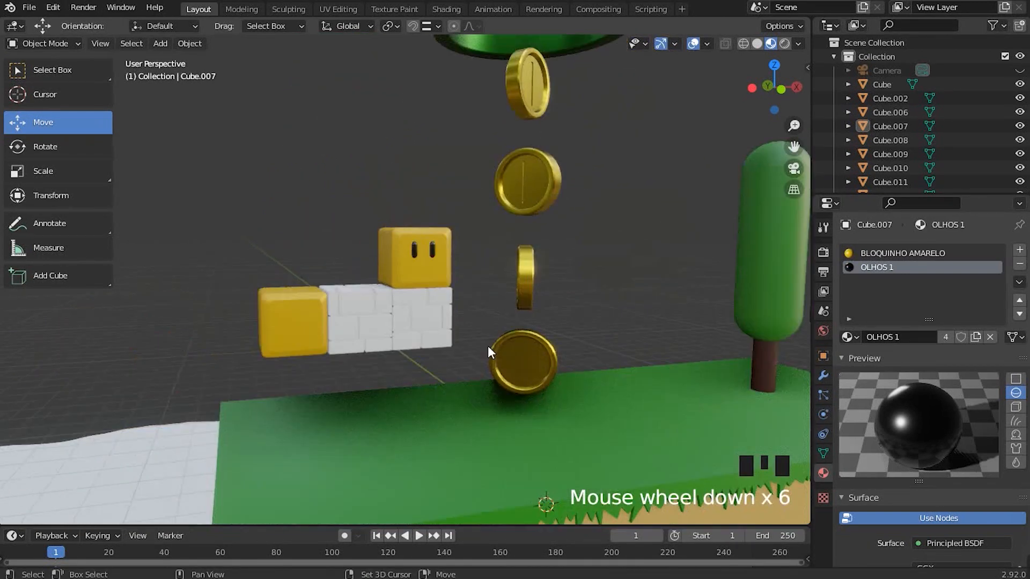
{"action": "middle_click_drag", "start_coordinate": [488, 345], "coordinate": [570, 311], "text": "shift"}
{"action": "scroll", "coordinate": [569, 310], "scroll_direction": "up", "scroll_amount": 3}
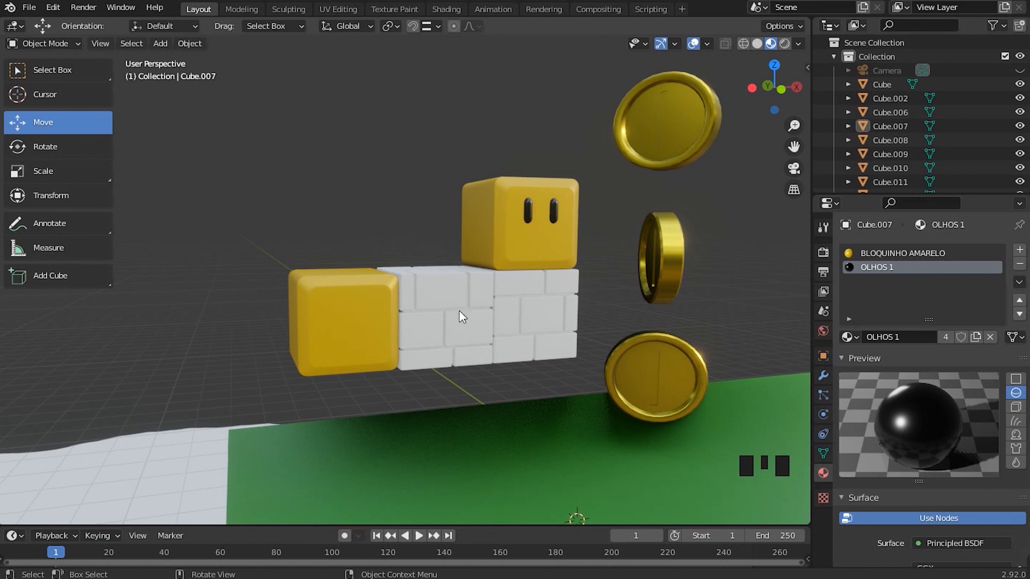
{"action": "left_click", "coordinate": [426, 288]}
{"action": "left_click_drag", "start_coordinate": [435, 269], "coordinate": [469, 215]}
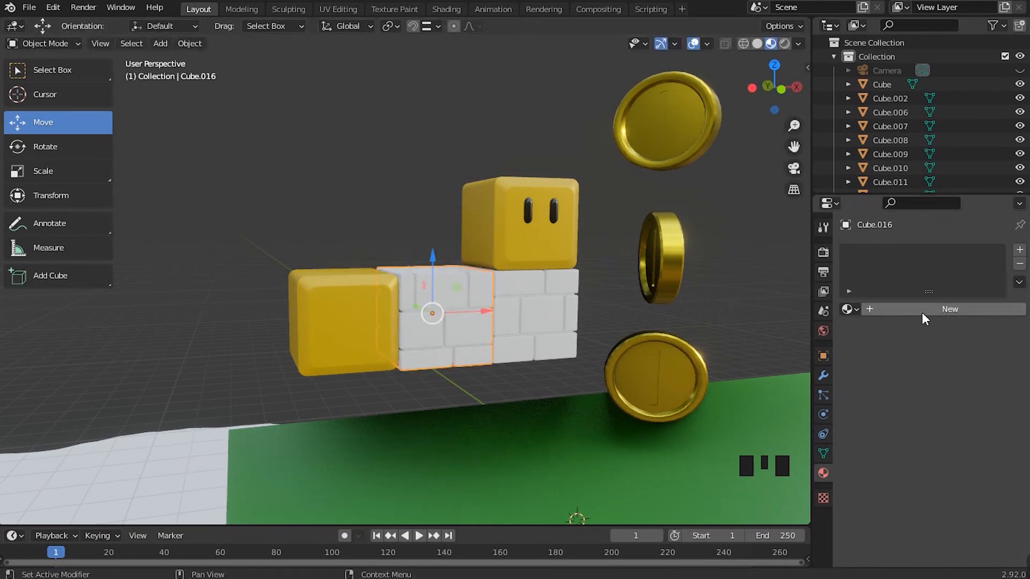
{"action": "left_click", "coordinate": [957, 315]}
{"action": "scroll", "coordinate": [939, 316], "scroll_direction": "down", "scroll_amount": 3}
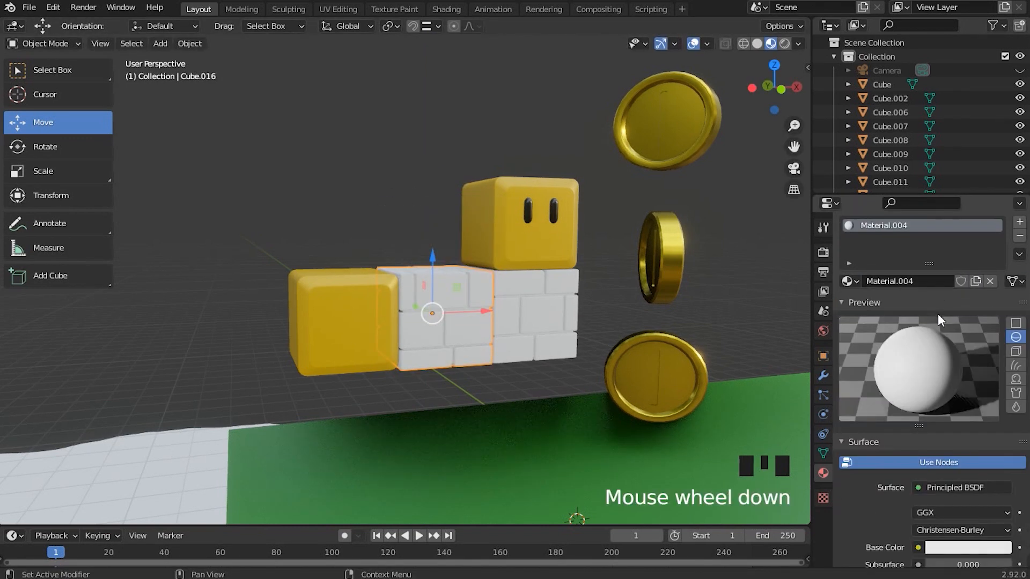
Rename the brick block's material as BOLOQUINHOS 2.
{"action": "scroll", "coordinate": [912, 343], "scroll_direction": "up", "scroll_amount": 6}
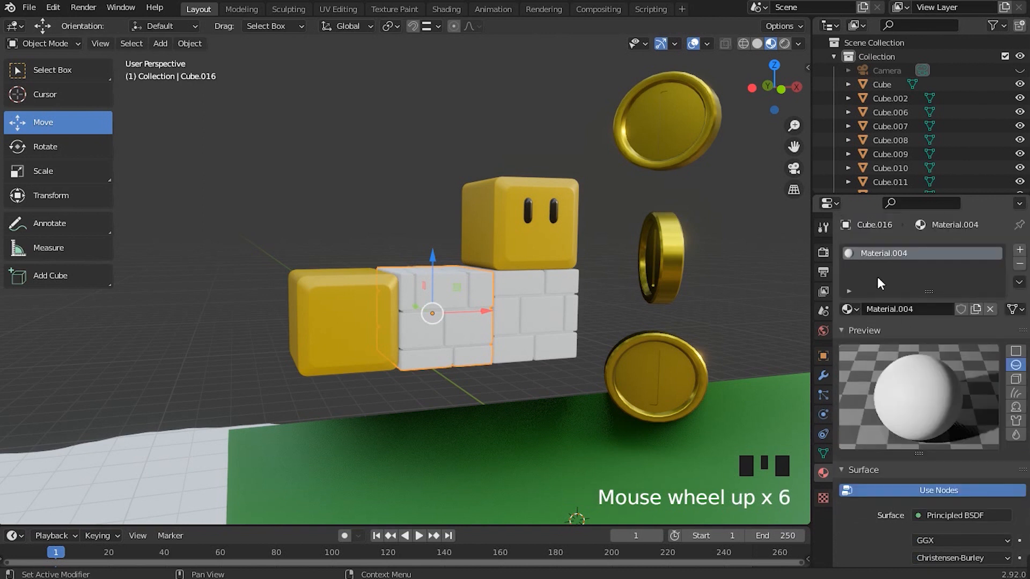
{"action": "double_click", "coordinate": [896, 253]}
{"action": "type", "text": "BOLOQUINHOS"}
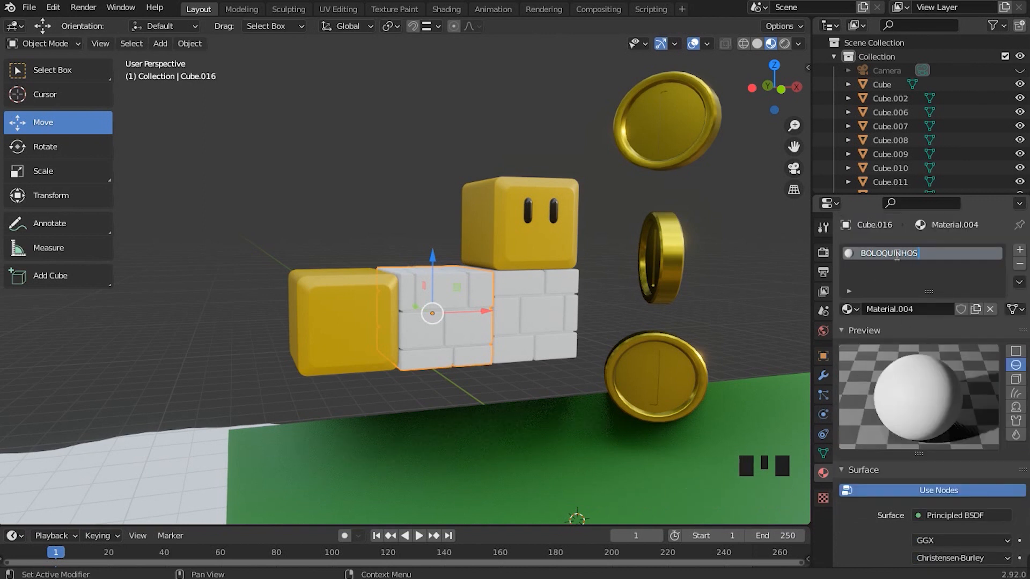
{"action": "type", "text": " 2"}
{"action": "key", "text": "Return"}
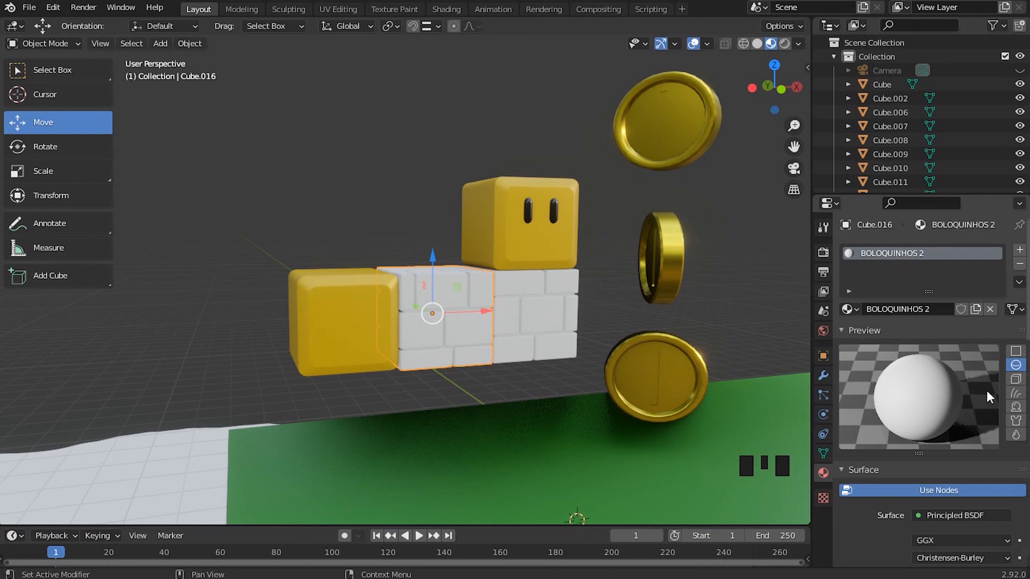
Set the brick material's base color to an orange-red with hue about 0.01, saturation about 0.96 and value 0.429.
{"action": "scroll", "coordinate": [940, 397], "scroll_direction": "down", "scroll_amount": 5}
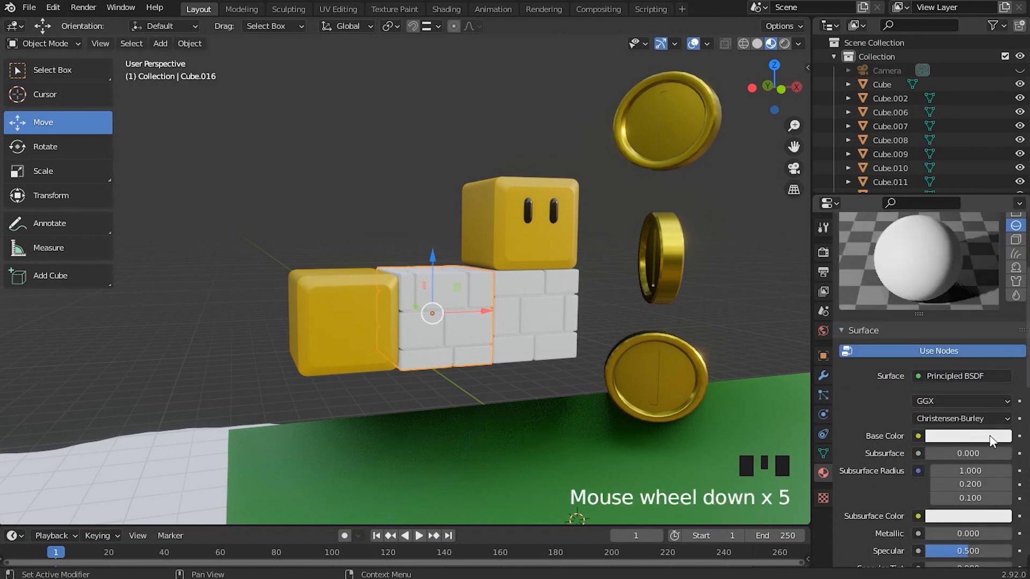
{"action": "left_click", "coordinate": [973, 438]}
{"action": "left_click_drag", "start_coordinate": [936, 285], "coordinate": [934, 330]}
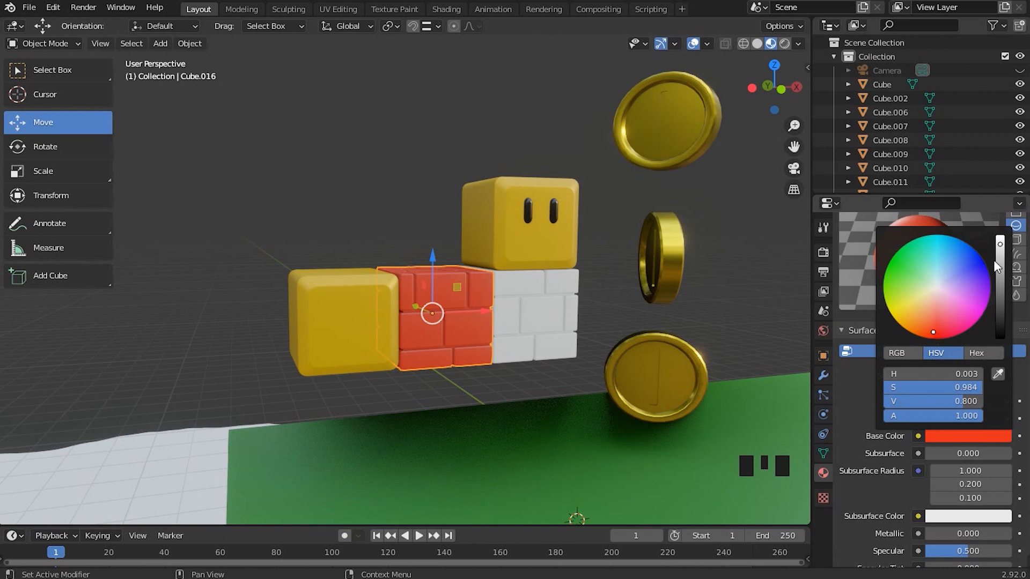
{"action": "mouse_move", "coordinate": [1002, 246]}
{"action": "left_mouse_down"}
{"action": "mouse_move", "coordinate": [1001, 279]}
{"action": "mouse_move", "coordinate": [999, 246]}
{"action": "left_mouse_up"}
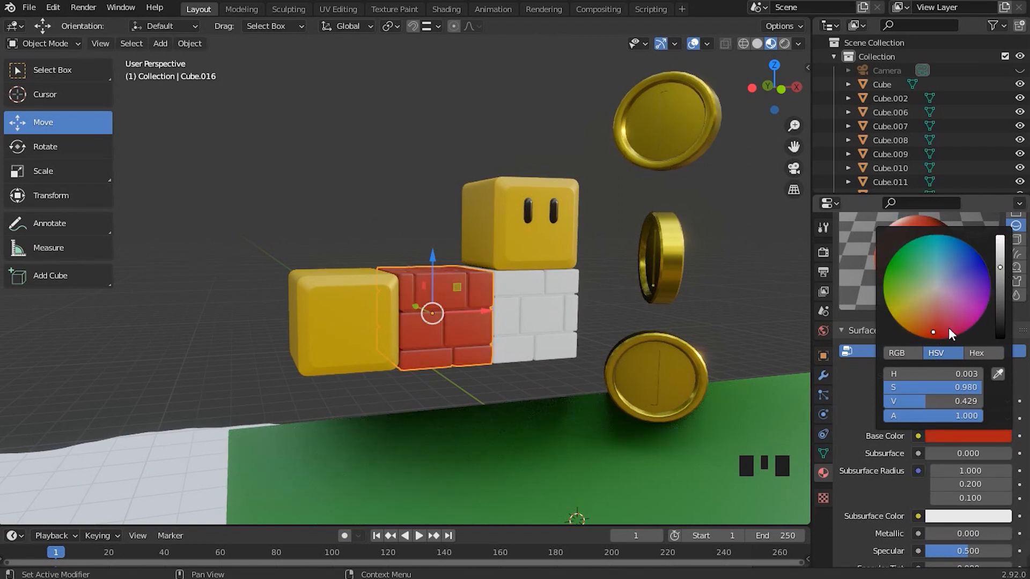
{"action": "left_click_drag", "start_coordinate": [933, 331], "coordinate": [928, 328]}
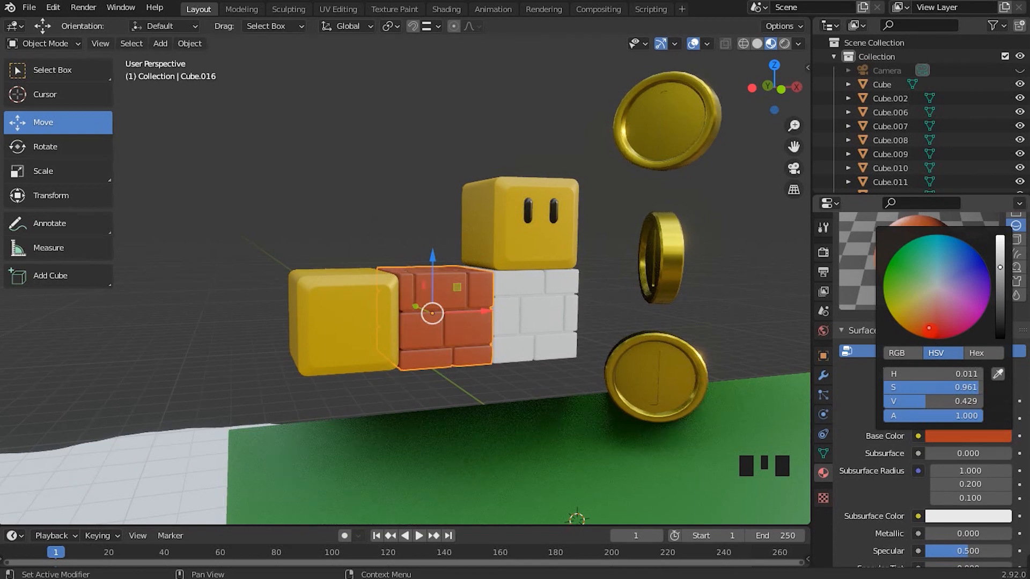
Darken the brick material's base color and lower its saturation to get a muted brick red.
{"action": "scroll", "coordinate": [494, 376], "scroll_direction": "up", "scroll_amount": 3}
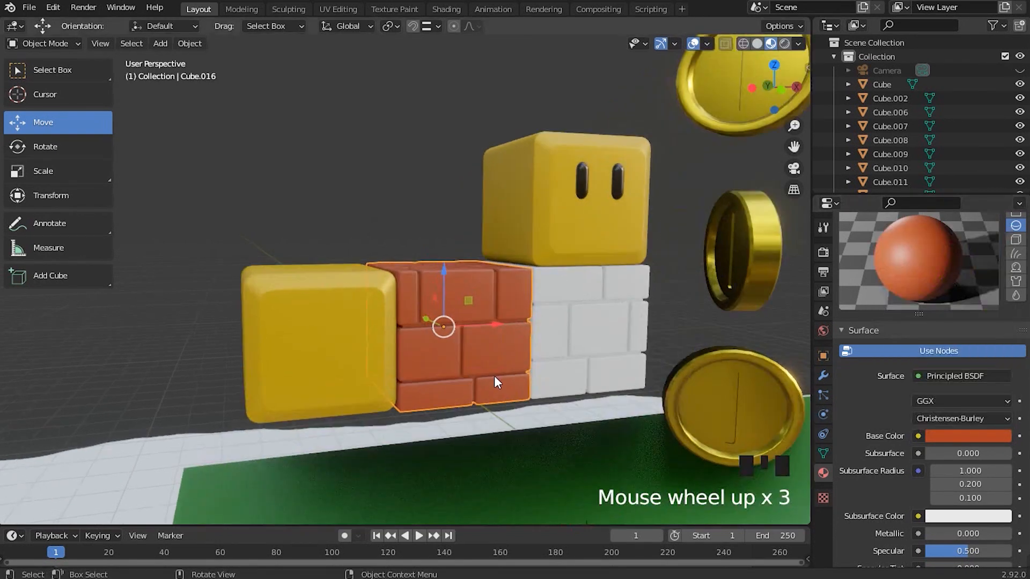
{"action": "scroll", "coordinate": [532, 394], "scroll_direction": "up", "scroll_amount": 5}
{"action": "scroll", "coordinate": [531, 394], "scroll_direction": "down", "scroll_amount": 3}
{"action": "middle_click_drag", "start_coordinate": [532, 393], "coordinate": [553, 365]}
{"action": "scroll", "coordinate": [629, 372], "scroll_direction": "down", "scroll_amount": 7}
{"action": "middle_click_drag", "start_coordinate": [629, 372], "coordinate": [528, 161], "text": "shift"}
{"action": "scroll", "coordinate": [434, 419], "scroll_direction": "up", "scroll_amount": 6}
{"action": "left_click", "coordinate": [980, 437]}
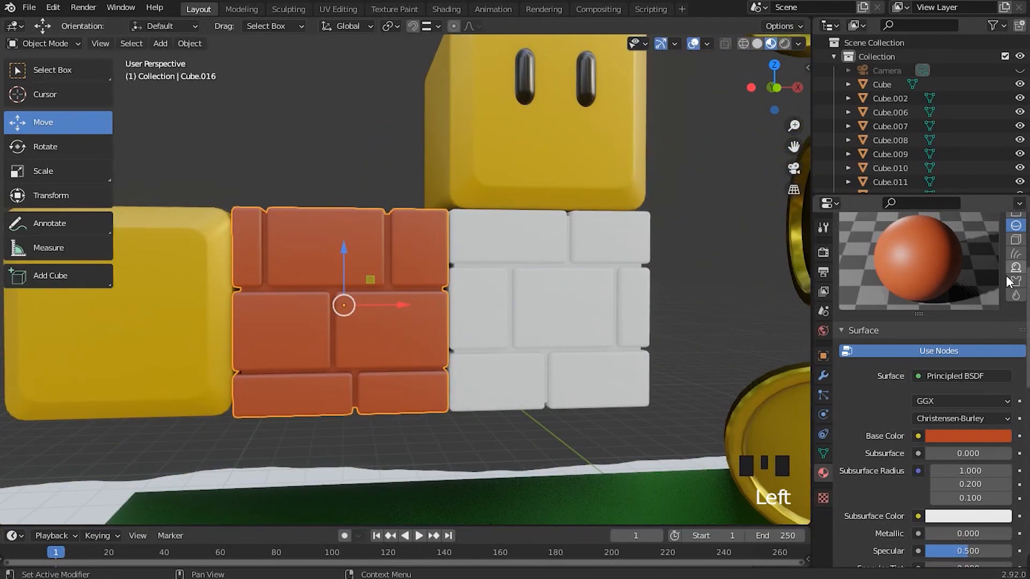
{"action": "left_click", "coordinate": [982, 436]}
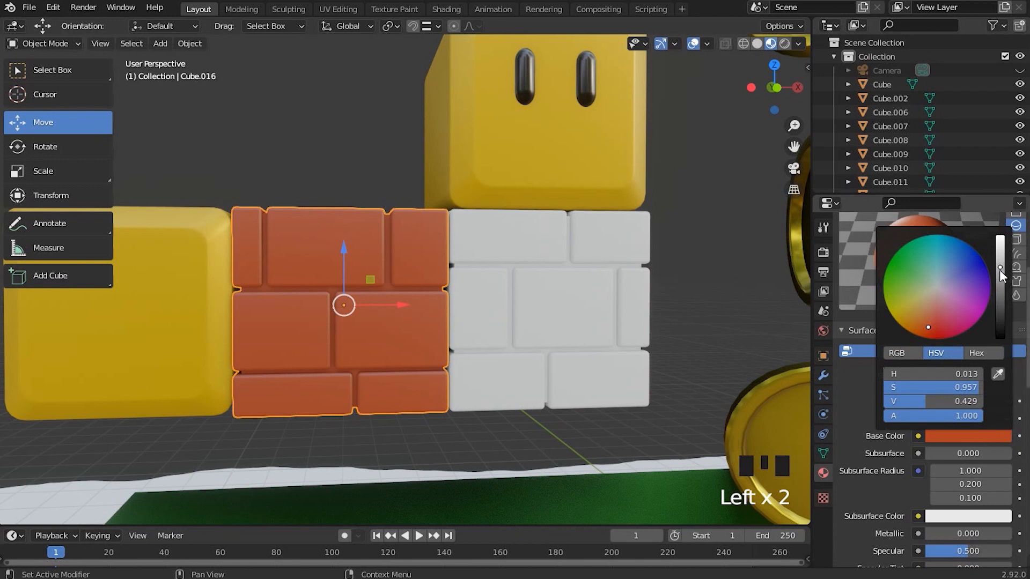
{"action": "left_click_drag", "start_coordinate": [999, 268], "coordinate": [1000, 283]}
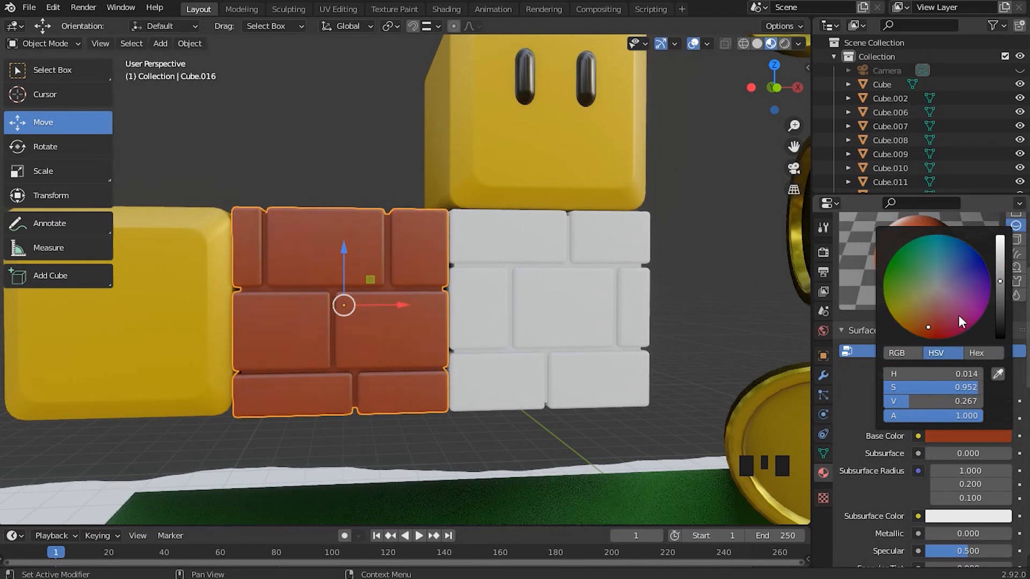
{"action": "left_click_drag", "start_coordinate": [928, 327], "coordinate": [927, 326]}
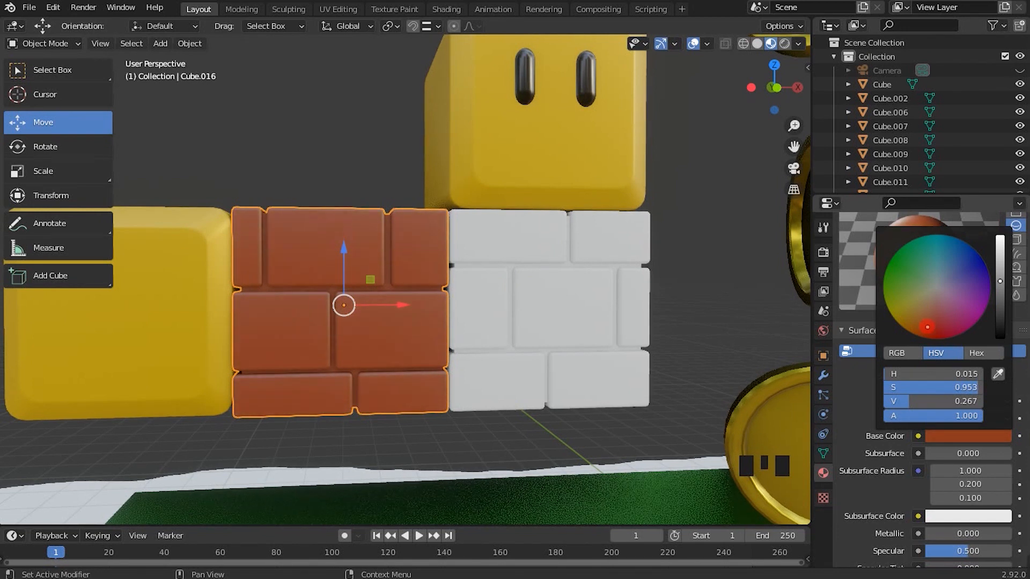
{"action": "left_click_drag", "start_coordinate": [930, 320], "coordinate": [932, 323]}
{"action": "left_click_drag", "start_coordinate": [999, 282], "coordinate": [1000, 281]}
Examine the brick block's new color from different angles and distances next to the yellow blocks.
{"action": "scroll", "coordinate": [423, 272], "scroll_direction": "down", "scroll_amount": 5}
{"action": "middle_click_drag", "start_coordinate": [423, 271], "coordinate": [387, 297]}
{"action": "scroll", "coordinate": [388, 297], "scroll_direction": "up", "scroll_amount": 4}
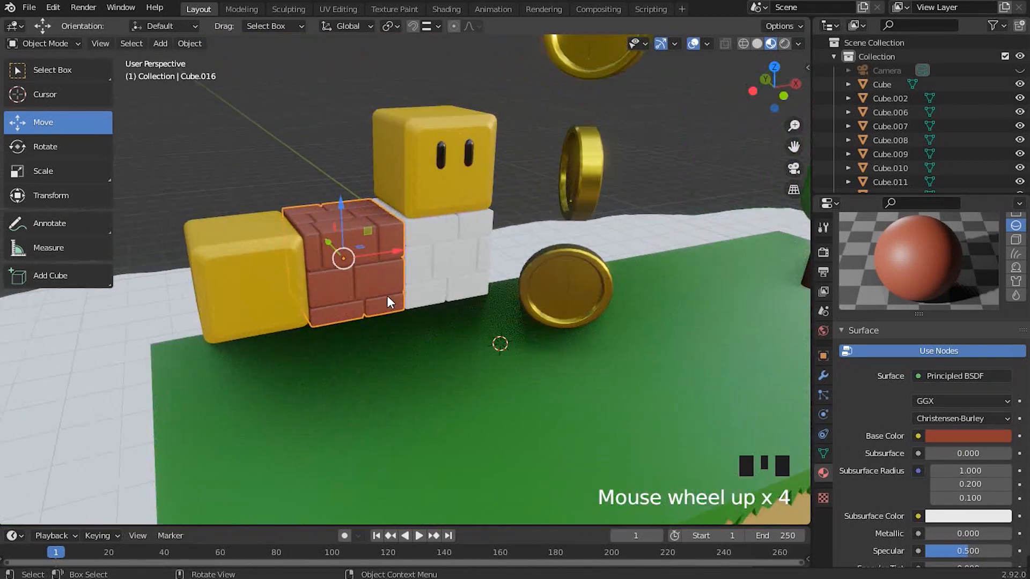
{"action": "scroll", "coordinate": [496, 348], "scroll_direction": "up", "scroll_amount": 4}
{"action": "scroll", "coordinate": [551, 363], "scroll_direction": "down", "scroll_amount": 1}
{"action": "middle_click_drag", "start_coordinate": [593, 340], "coordinate": [433, 263], "text": "shift"}
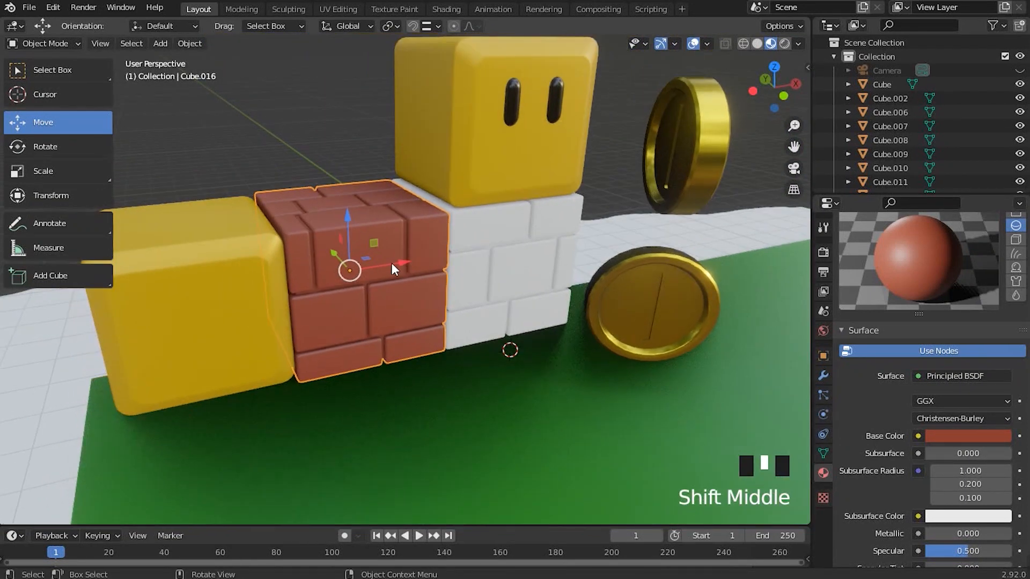
{"action": "scroll", "coordinate": [356, 261], "scroll_direction": "down", "scroll_amount": 3}
{"action": "middle_click_drag", "start_coordinate": [356, 262], "coordinate": [391, 293], "text": "shift"}
{"action": "scroll", "coordinate": [336, 252], "scroll_direction": "down", "scroll_amount": 3}
Join the white brick blocks around the level with the red one so they share the BOLOQUINHOS 2 material.
{"action": "middle_click_drag", "start_coordinate": [336, 252], "coordinate": [455, 294], "text": "shift"}
{"action": "scroll", "coordinate": [454, 294], "scroll_direction": "up", "scroll_amount": 3}
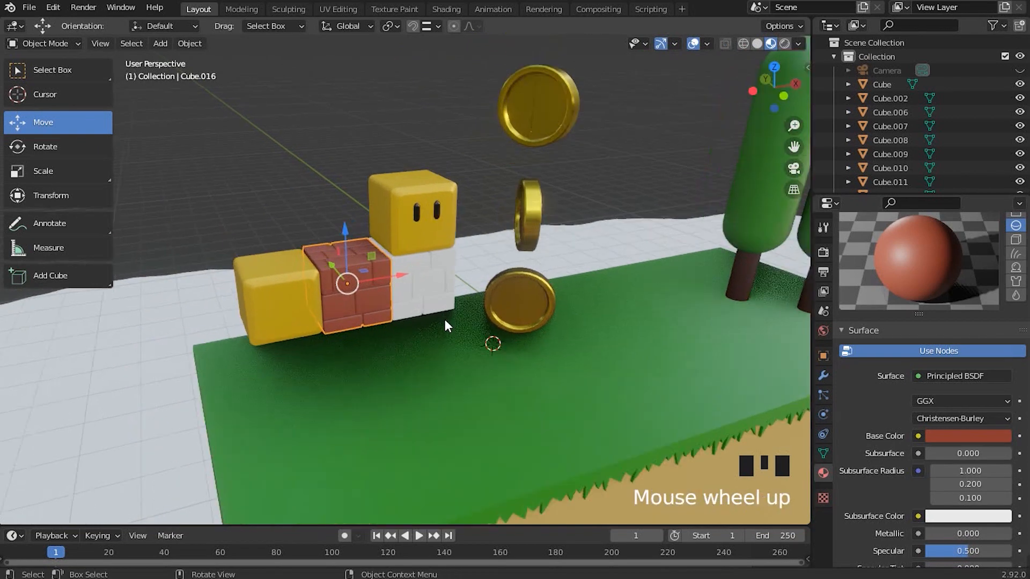
{"action": "left_click", "coordinate": [443, 273], "text": "shift"}
{"action": "scroll", "coordinate": [336, 194], "scroll_direction": "down", "scroll_amount": 7}
{"action": "middle_click_drag", "start_coordinate": [335, 194], "coordinate": [405, 141], "text": "shift"}
{"action": "left_click", "coordinate": [457, 164], "text": "shift"}
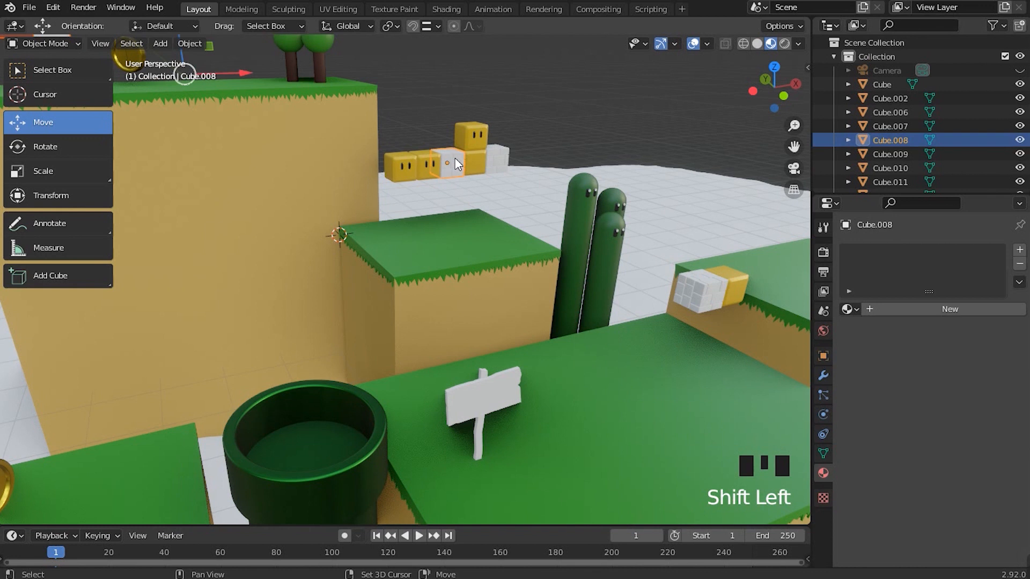
{"action": "left_click", "coordinate": [499, 160], "text": "shift"}
{"action": "middle_click_drag", "start_coordinate": [550, 185], "coordinate": [429, 271], "text": "shift"}
{"action": "left_click", "coordinate": [425, 262], "text": "shift"}
{"action": "left_click", "coordinate": [627, 437], "text": "shift"}
{"action": "left_click", "coordinate": [772, 419], "text": "shift"}
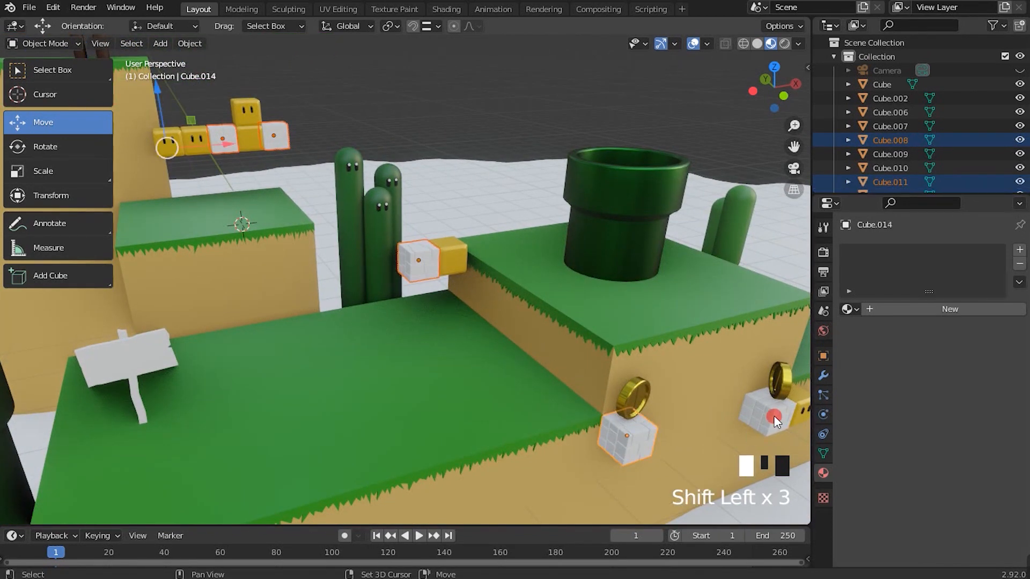
{"action": "middle_click_drag", "start_coordinate": [673, 356], "coordinate": [610, 381], "text": "shift"}
{"action": "scroll", "coordinate": [546, 312], "scroll_direction": "down", "scroll_amount": 2}
{"action": "middle_click_drag", "start_coordinate": [546, 312], "coordinate": [573, 344], "text": "shift"}
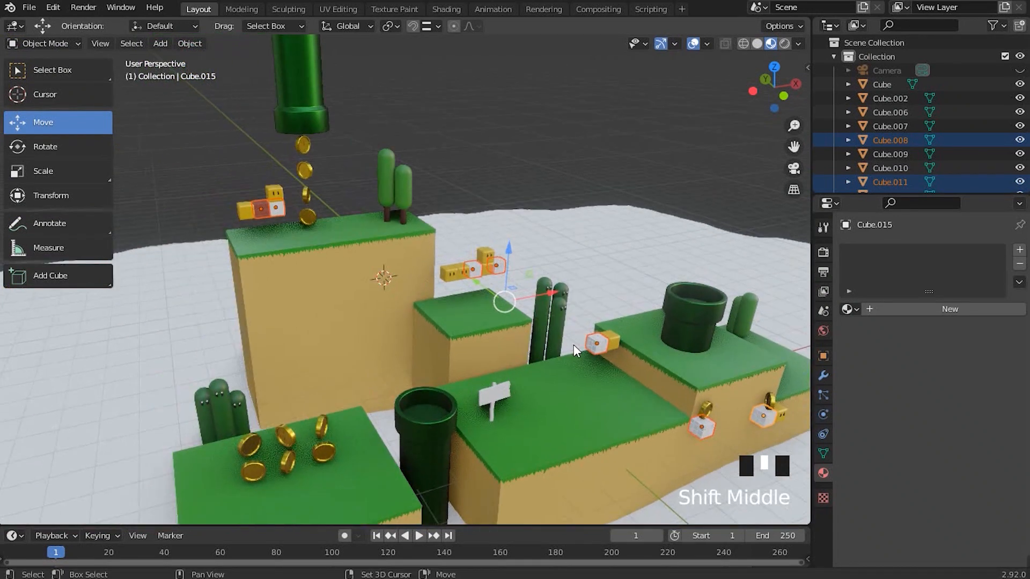
{"action": "key", "text": "ctrl+j"}
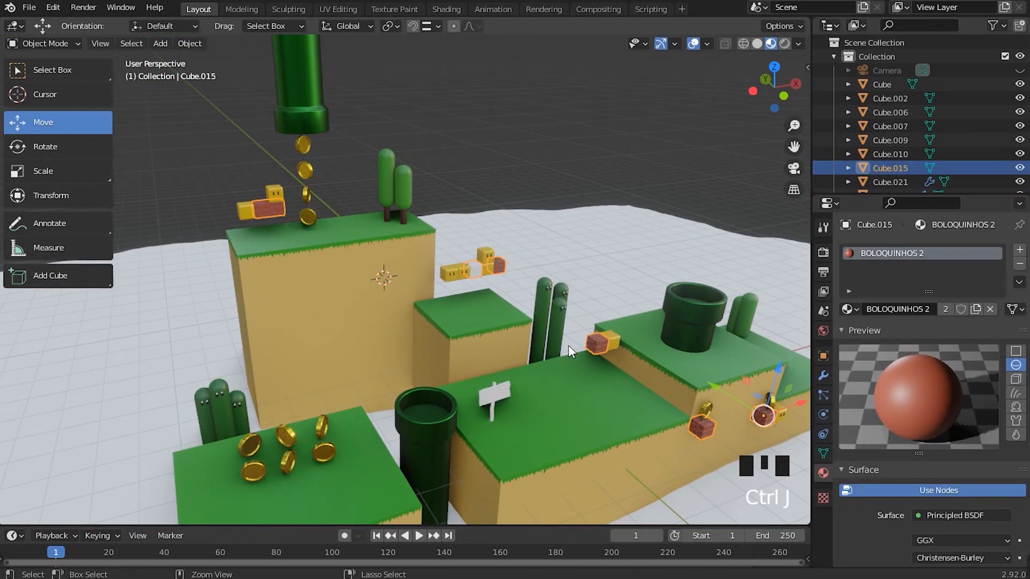
{"action": "middle_click_drag", "start_coordinate": [596, 388], "coordinate": [547, 372], "text": "shift"}
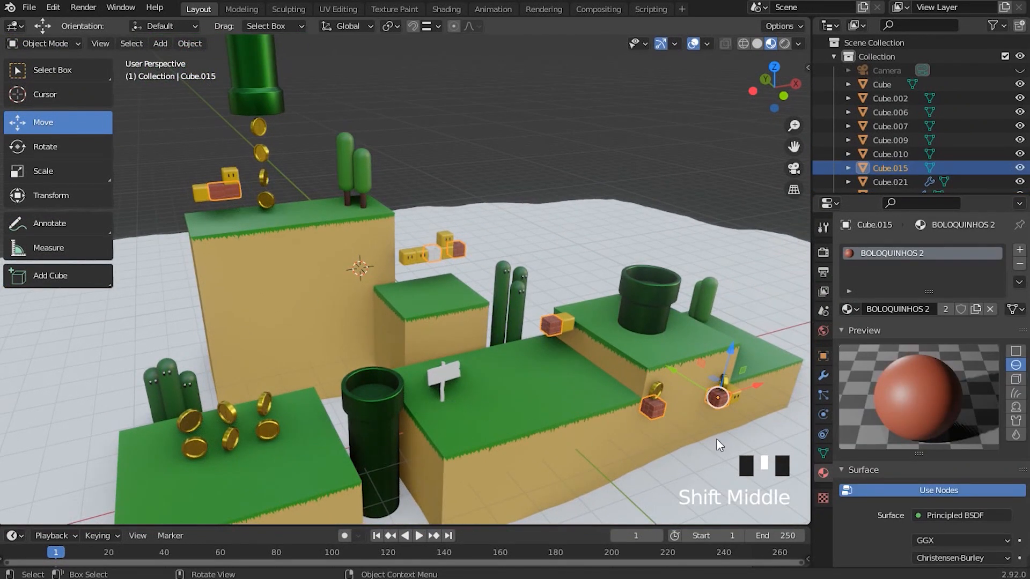
Set the brick material's base color to hue 0.013, saturation about 0.894 and value about 0.326.
{"action": "scroll", "coordinate": [424, 178], "scroll_direction": "up", "scroll_amount": 1}
{"action": "middle_click_drag", "start_coordinate": [437, 290], "coordinate": [563, 349], "text": "shift"}
{"action": "scroll", "coordinate": [404, 292], "scroll_direction": "up", "scroll_amount": 7}
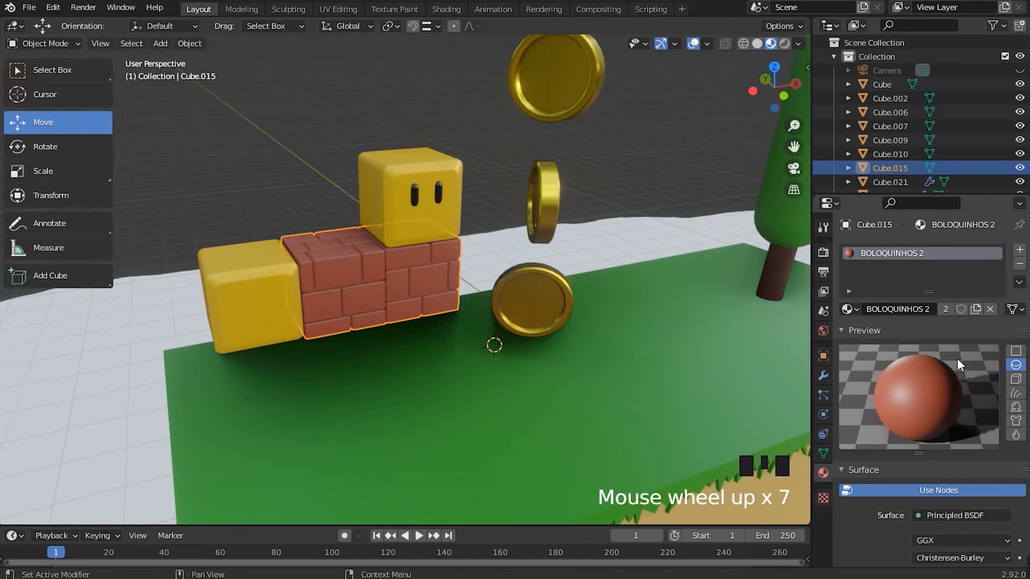
{"action": "scroll", "coordinate": [928, 360], "scroll_direction": "down", "scroll_amount": 5}
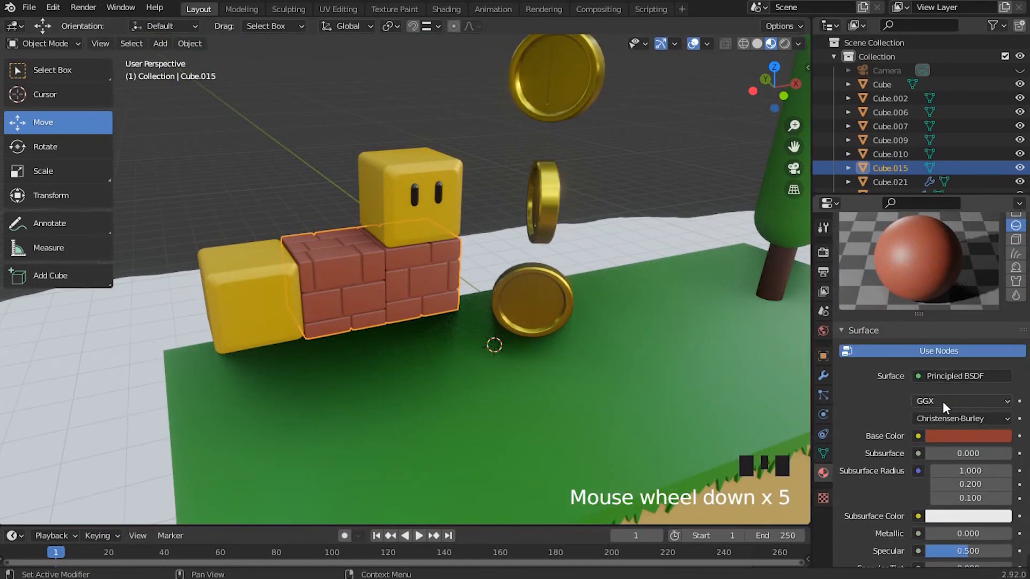
{"action": "left_click", "coordinate": [966, 439]}
{"action": "left_click_drag", "start_coordinate": [933, 320], "coordinate": [934, 322]}
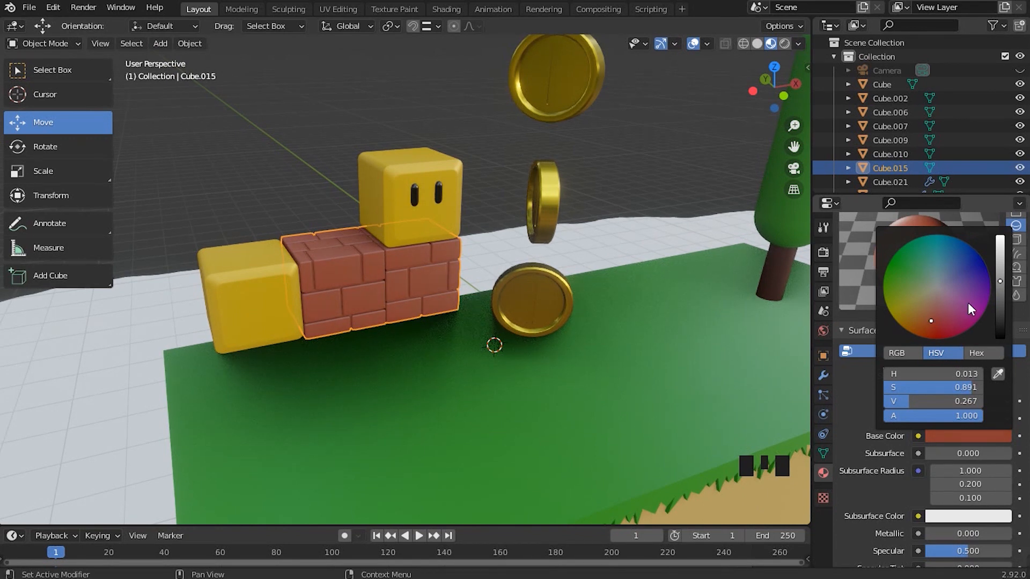
{"action": "left_click_drag", "start_coordinate": [1001, 278], "coordinate": [1001, 277]}
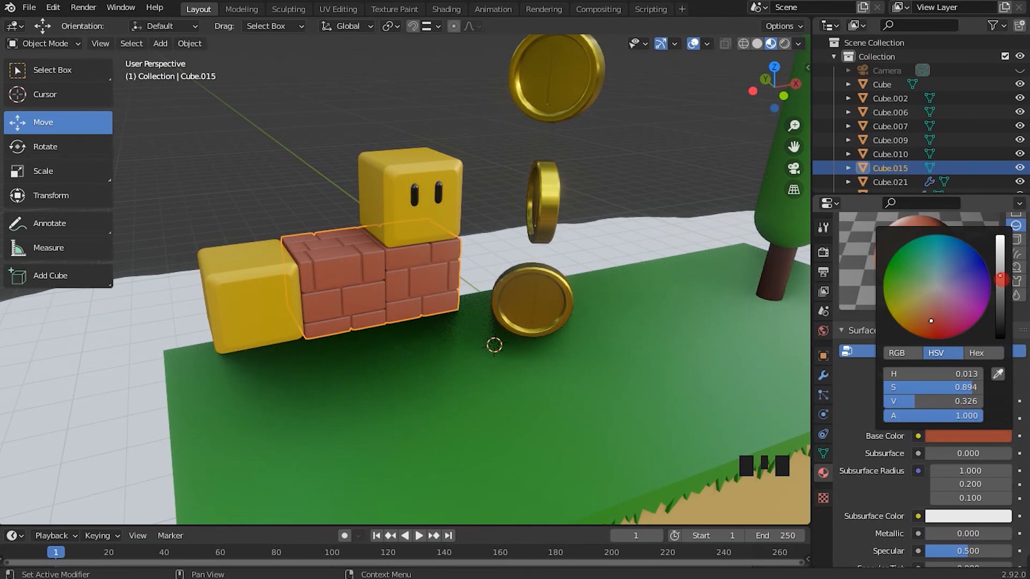
Set the brick material's roughness to about 0.434.
{"action": "scroll", "coordinate": [939, 491], "scroll_direction": "down", "scroll_amount": 5}
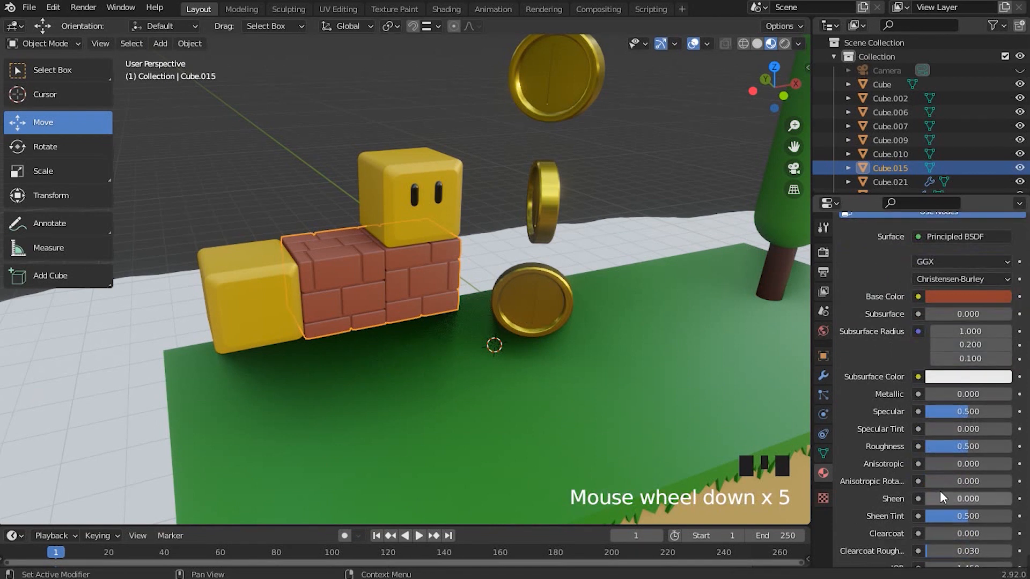
{"action": "mouse_move", "coordinate": [963, 446]}
{"action": "left_mouse_down"}
{"action": "mouse_move", "coordinate": [950, 477]}
{"action": "mouse_move", "coordinate": [960, 475]}
{"action": "left_mouse_up"}
{"action": "scroll", "coordinate": [954, 433], "scroll_direction": "up", "scroll_amount": 6}
{"action": "scroll", "coordinate": [950, 491], "scroll_direction": "down", "scroll_amount": 5}
{"action": "scroll", "coordinate": [906, 340], "scroll_direction": "up", "scroll_amount": 4}
{"action": "scroll", "coordinate": [935, 471], "scroll_direction": "down", "scroll_amount": 4}
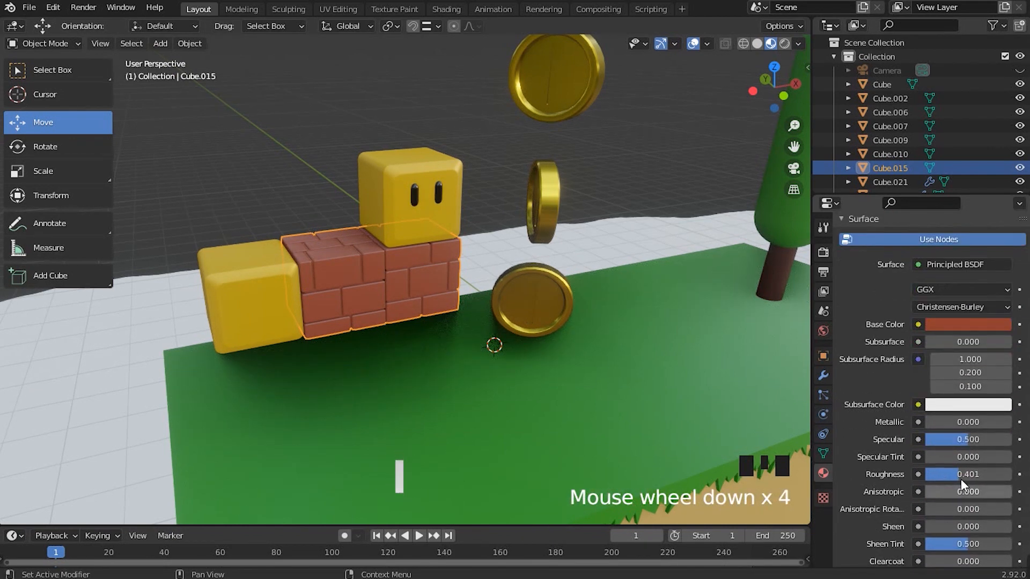
{"action": "left_click_drag", "start_coordinate": [958, 473], "coordinate": [958, 473]}
{"action": "scroll", "coordinate": [945, 414], "scroll_direction": "up", "scroll_amount": 9}
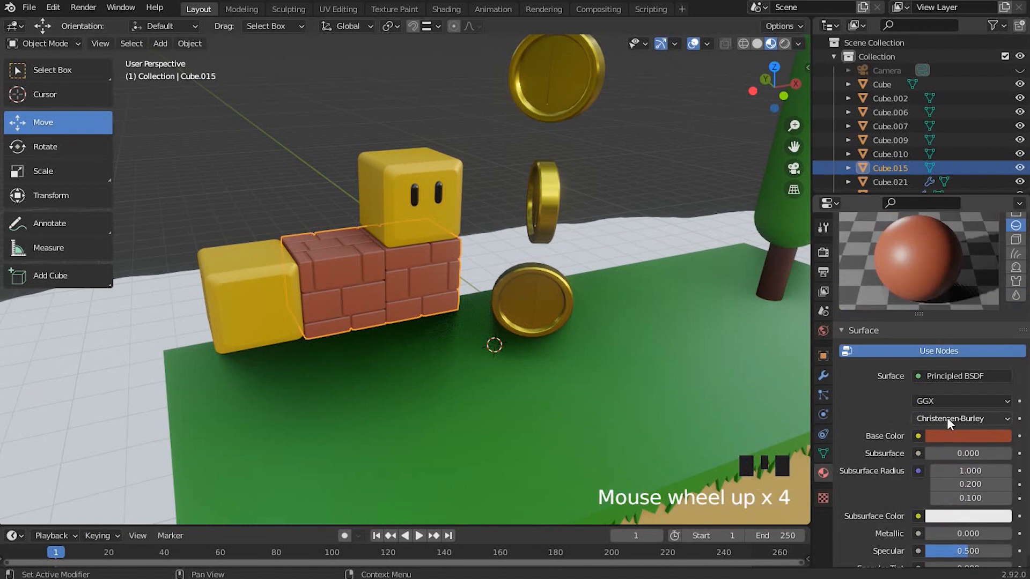
Make the brick material's base color more saturated, with saturation about 0.955 and value about 0.334.
{"action": "scroll", "coordinate": [953, 420], "scroll_direction": "down", "scroll_amount": 6}
{"action": "left_click", "coordinate": [957, 408]}
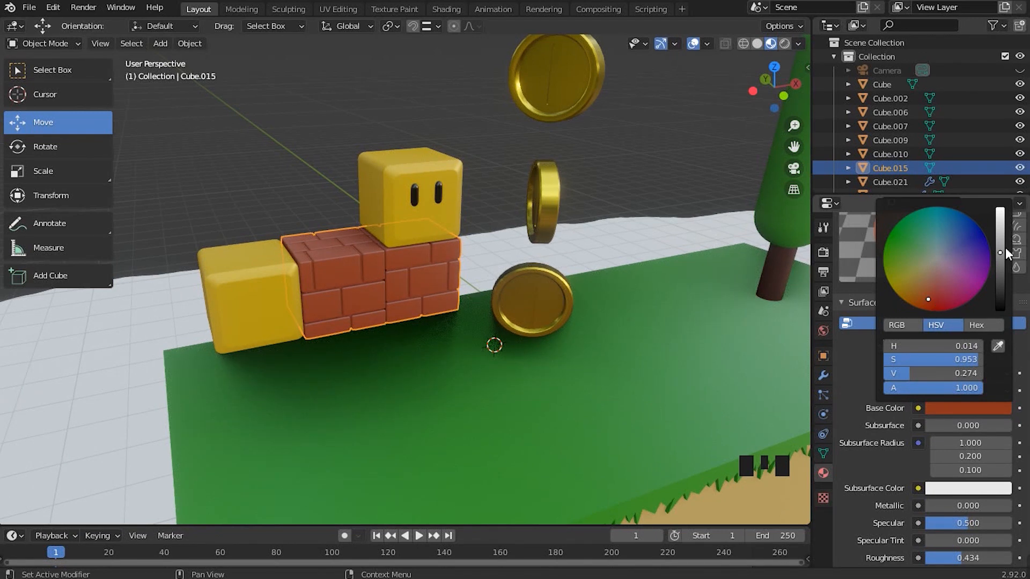
{"action": "left_click_drag", "start_coordinate": [1001, 251], "coordinate": [1000, 248]}
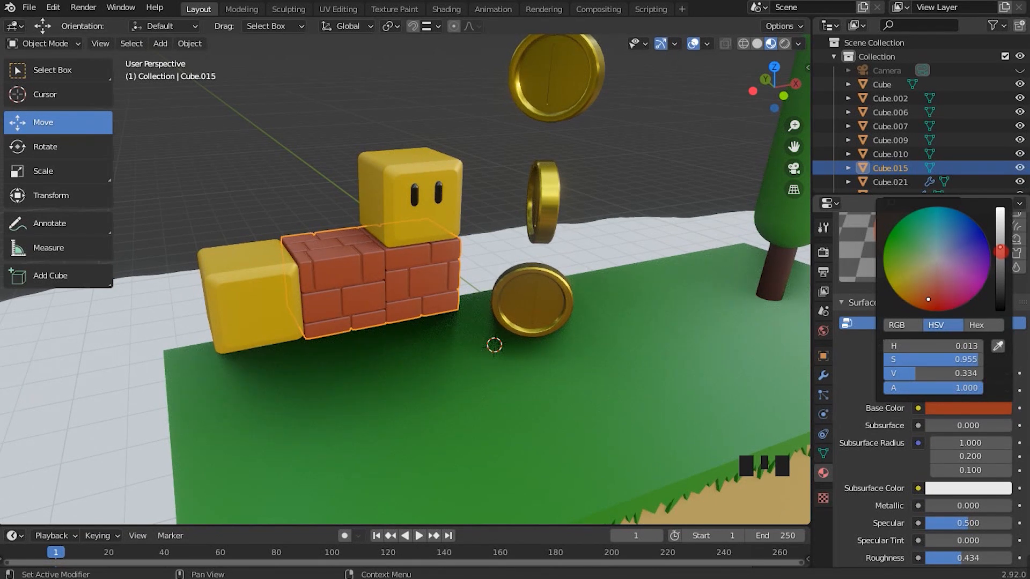
{"action": "scroll", "coordinate": [469, 281], "scroll_direction": "down", "scroll_amount": 5}
Deselect the bricks and darken their material's base color to a value of about 0.267.
{"action": "left_click", "coordinate": [134, 128]}
{"action": "middle_click_drag", "start_coordinate": [134, 128], "coordinate": [596, 385]}
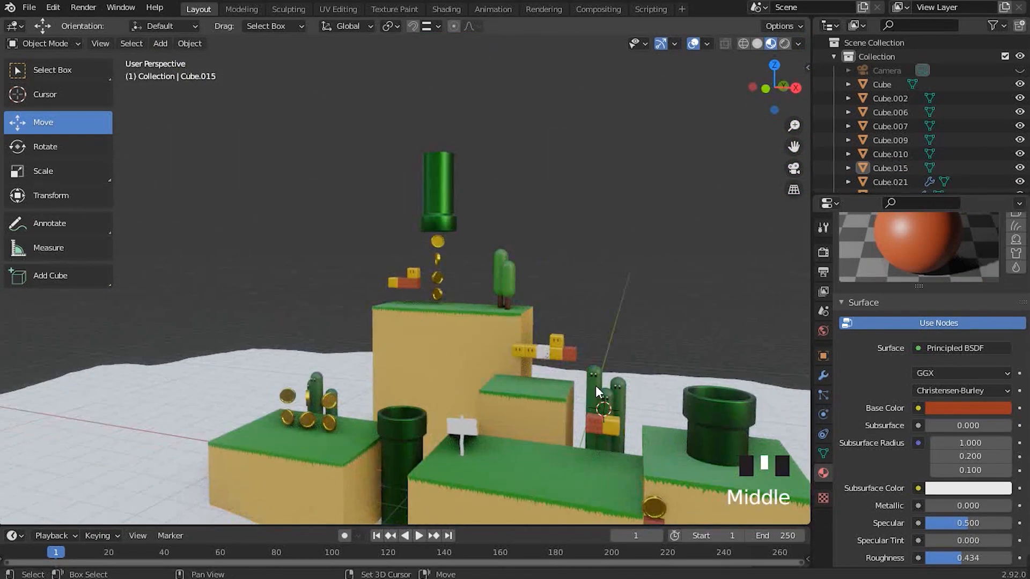
{"action": "scroll", "coordinate": [499, 379], "scroll_direction": "up", "scroll_amount": 3}
{"action": "middle_click_drag", "start_coordinate": [500, 378], "coordinate": [527, 435]}
{"action": "scroll", "coordinate": [523, 353], "scroll_direction": "down", "scroll_amount": 4}
{"action": "scroll", "coordinate": [519, 378], "scroll_direction": "up", "scroll_amount": 6}
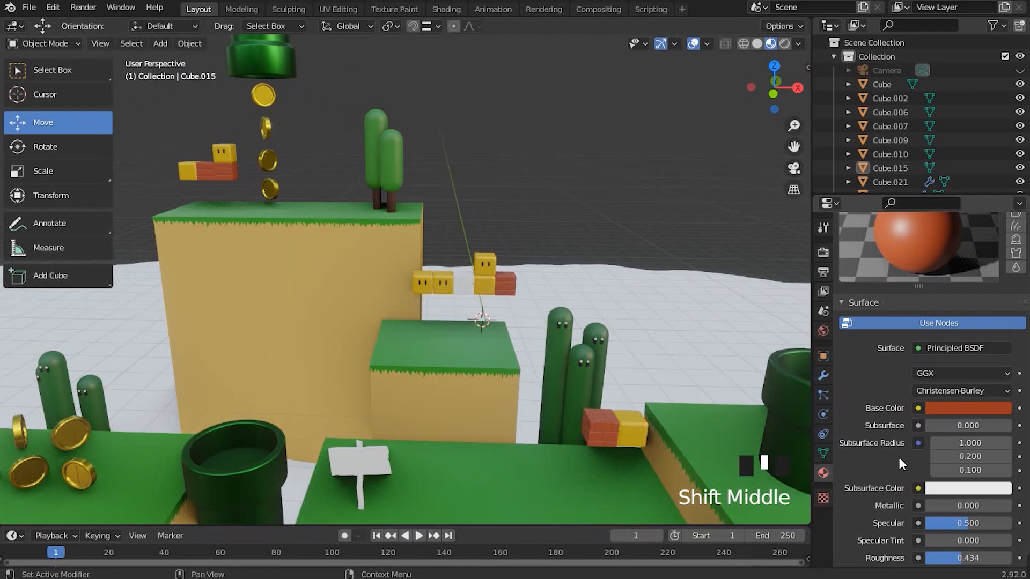
{"action": "left_click", "coordinate": [956, 409]}
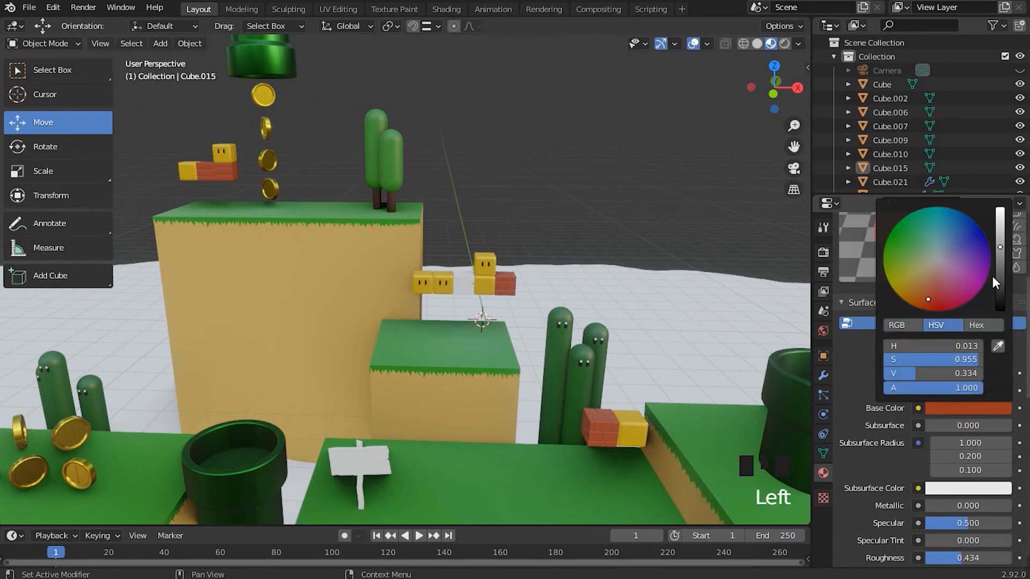
{"action": "left_click_drag", "start_coordinate": [999, 246], "coordinate": [1000, 252]}
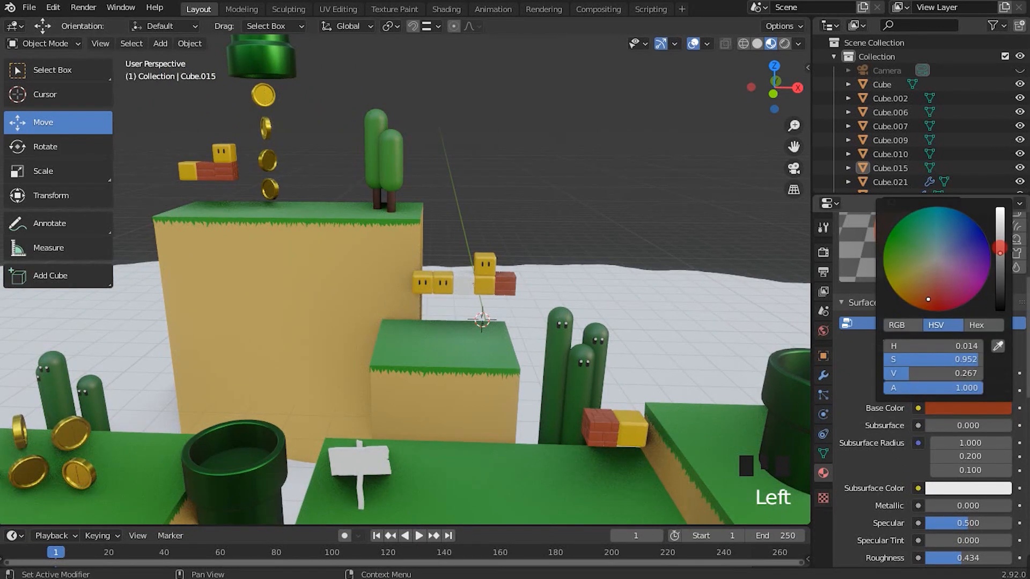
Examine the darker brick color across the level and up close on the bricks beside the coins.
{"action": "scroll", "coordinate": [503, 240], "scroll_direction": "down", "scroll_amount": 4}
{"action": "middle_click_drag", "start_coordinate": [503, 240], "coordinate": [529, 436]}
{"action": "scroll", "coordinate": [479, 295], "scroll_direction": "up", "scroll_amount": 4}
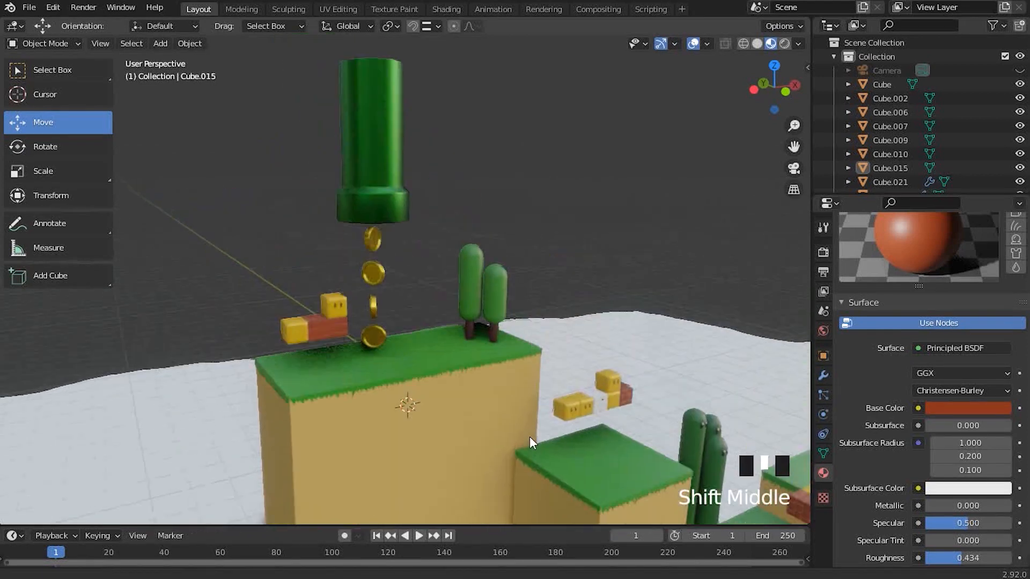
{"action": "scroll", "coordinate": [330, 346], "scroll_direction": "up", "scroll_amount": 5}
{"action": "middle_click_drag", "start_coordinate": [331, 346], "coordinate": [482, 268], "text": "shift"}
{"action": "scroll", "coordinate": [406, 370], "scroll_direction": "up", "scroll_amount": 2}
{"action": "middle_click_drag", "start_coordinate": [406, 370], "coordinate": [403, 324], "text": "shift"}
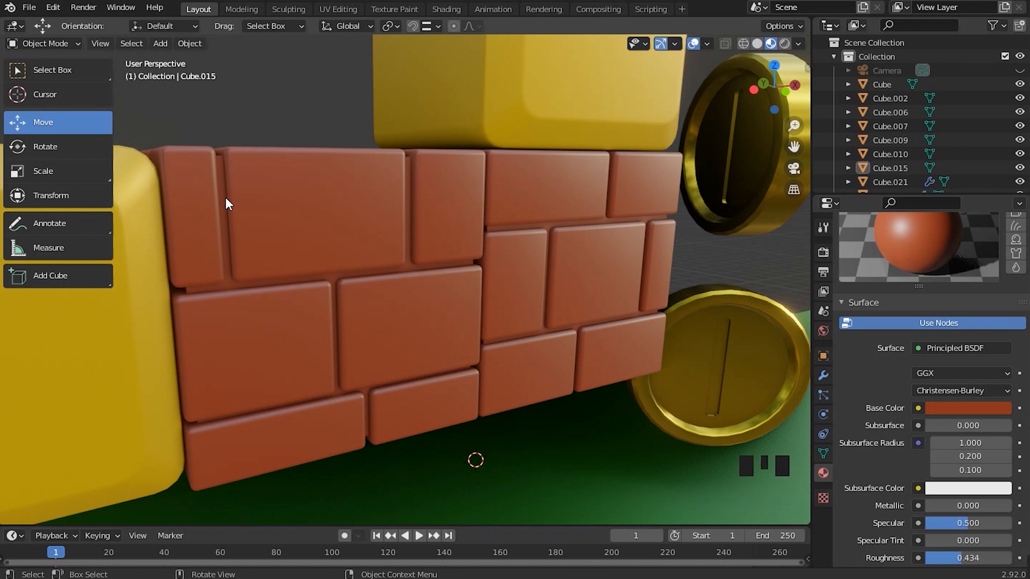
{"action": "middle_click_drag", "start_coordinate": [225, 197], "coordinate": [372, 298], "text": "shift"}
{"action": "scroll", "coordinate": [281, 244], "scroll_direction": "up", "scroll_amount": 2, "text": "shift"}
{"action": "scroll", "coordinate": [281, 245], "scroll_direction": "down", "scroll_amount": 5}
Select the joined brick blocks and set their origin to their geometry.
{"action": "left_click", "coordinate": [426, 266]}
{"action": "scroll", "coordinate": [425, 265], "scroll_direction": "down", "scroll_amount": 5}
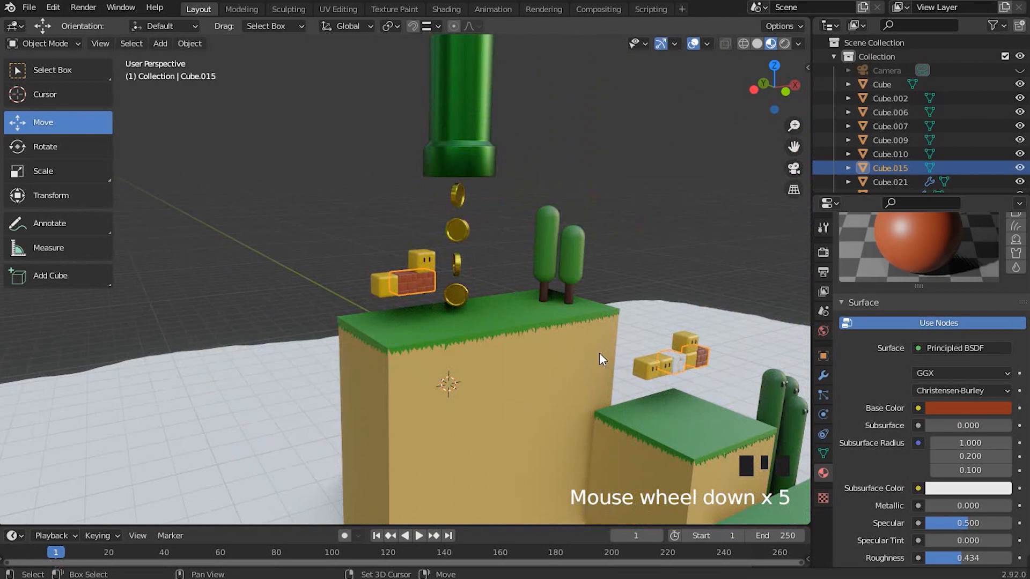
{"action": "middle_click_drag", "start_coordinate": [600, 353], "coordinate": [414, 288], "text": "shift"}
{"action": "scroll", "coordinate": [549, 355], "scroll_direction": "down", "scroll_amount": 2}
{"action": "middle_click_drag", "start_coordinate": [549, 355], "coordinate": [540, 352], "text": "shift"}
{"action": "scroll", "coordinate": [663, 401], "scroll_direction": "up", "scroll_amount": 2}
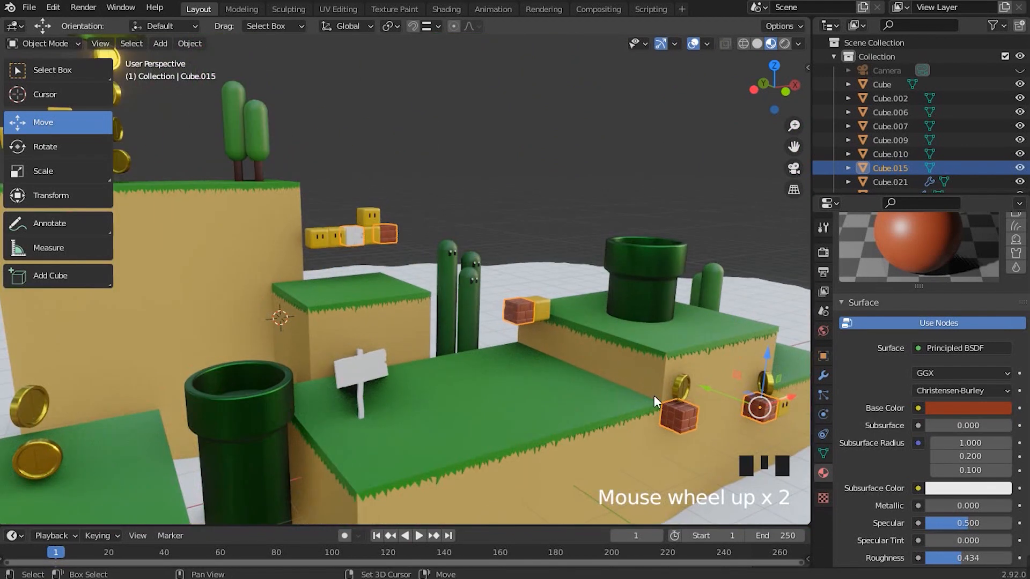
{"action": "middle_click_drag", "start_coordinate": [697, 428], "coordinate": [687, 401], "text": "shift"}
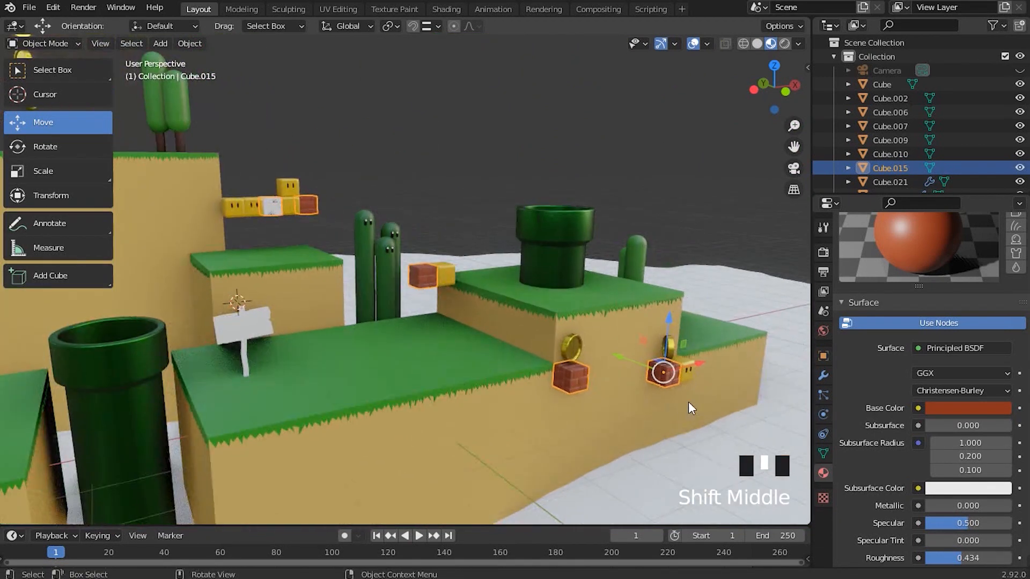
{"action": "right_click", "coordinate": [665, 375]}
{"action": "mouse_move", "coordinate": [665, 375]}
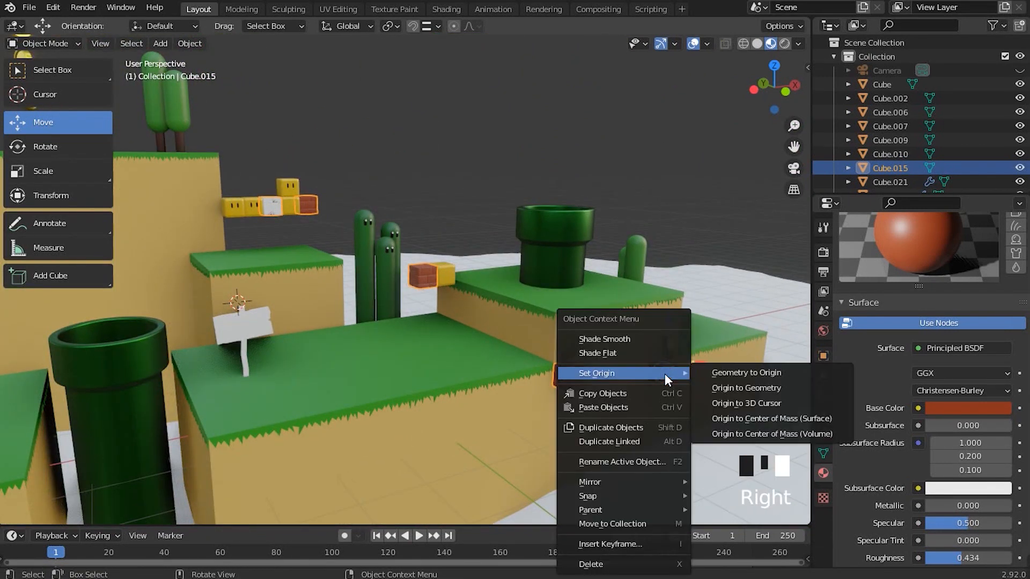
{"action": "left_click", "coordinate": [773, 389]}
Select the yellow face blocks and set their origin to their geometry.
{"action": "scroll", "coordinate": [378, 292], "scroll_direction": "down", "scroll_amount": 2}
{"action": "middle_click_drag", "start_coordinate": [378, 291], "coordinate": [407, 319]}
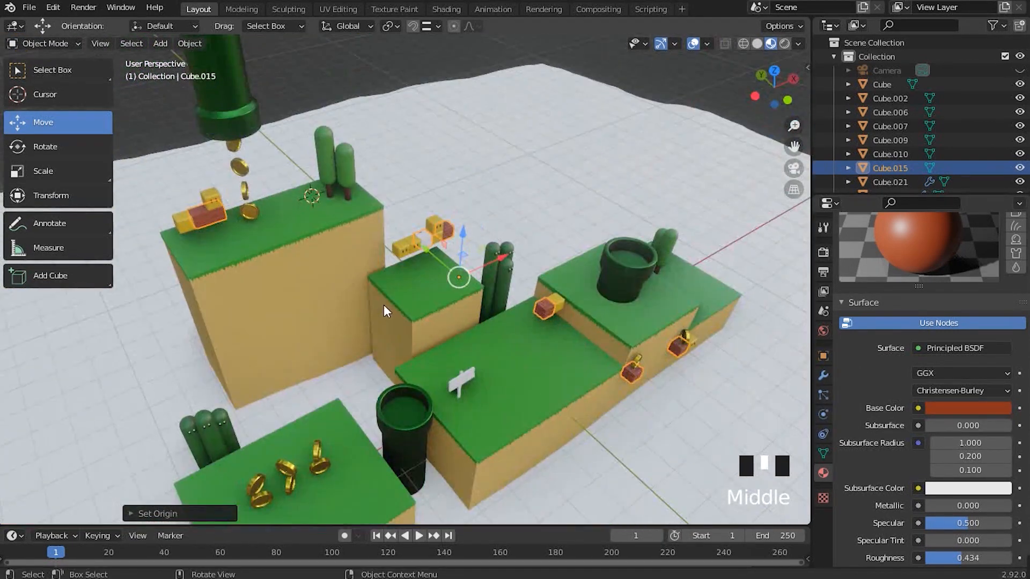
{"action": "scroll", "coordinate": [228, 230], "scroll_direction": "up", "scroll_amount": 2}
{"action": "middle_click_drag", "start_coordinate": [227, 230], "coordinate": [292, 192], "text": "shift"}
{"action": "left_click", "coordinate": [538, 207]}
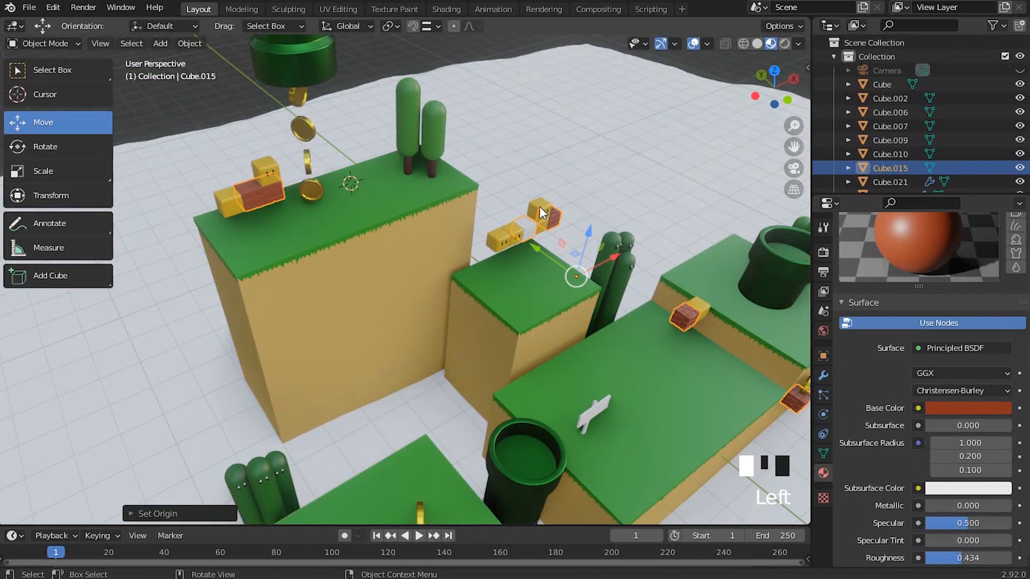
{"action": "middle_click_drag", "start_coordinate": [542, 207], "coordinate": [493, 306], "text": "shift"}
{"action": "right_click", "coordinate": [480, 289]}
{"action": "mouse_move", "coordinate": [478, 288]}
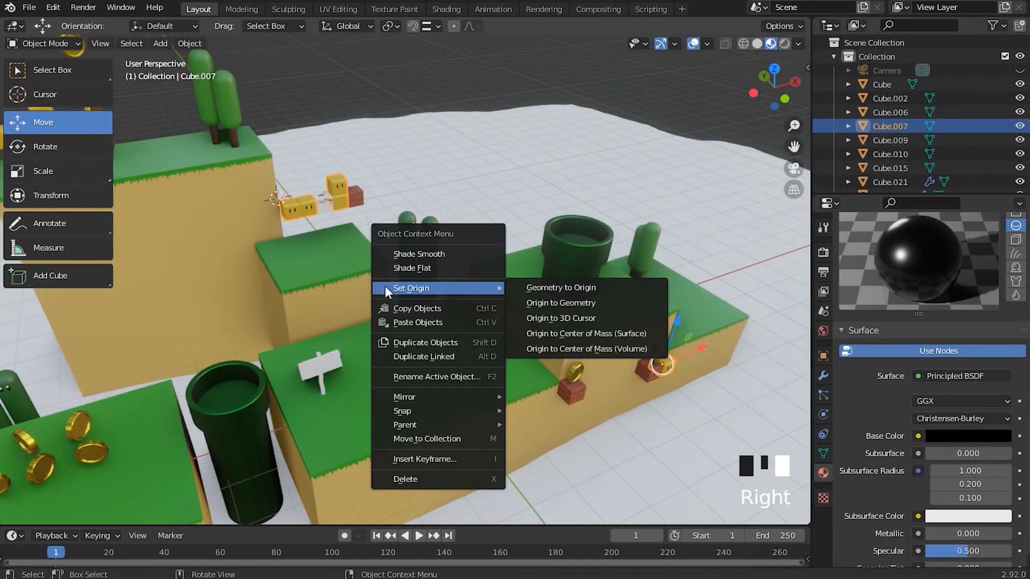
{"action": "left_click", "coordinate": [577, 300]}
Examine the joined brick blocks next to the yellow blocks and coins on the tallest platform.
{"action": "middle_click_drag", "start_coordinate": [460, 317], "coordinate": [529, 329], "text": "shift"}
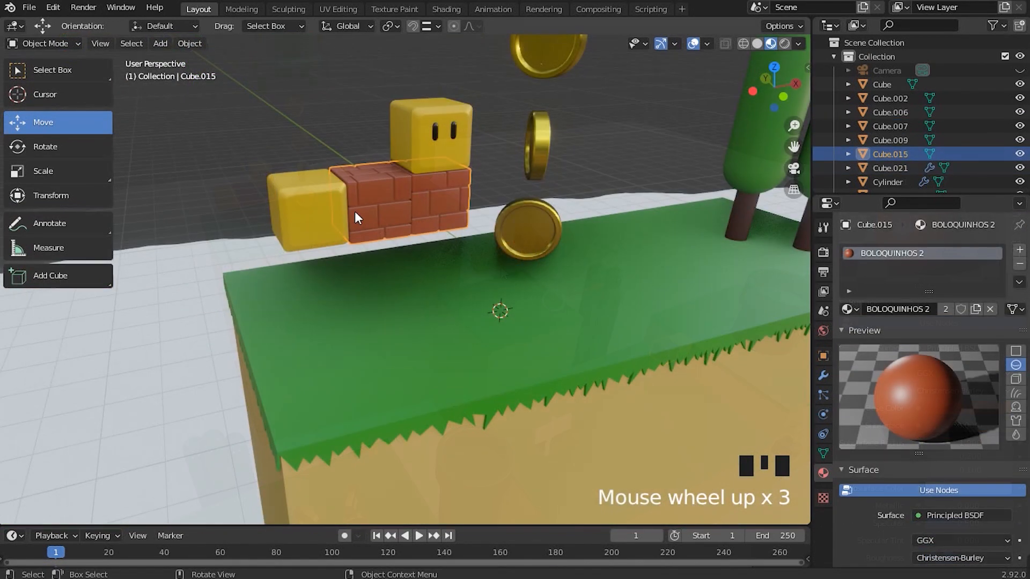
{"action": "middle_click_drag", "start_coordinate": [355, 211], "coordinate": [376, 327], "text": "shift"}
{"action": "scroll", "coordinate": [400, 320], "scroll_direction": "up", "scroll_amount": 2}
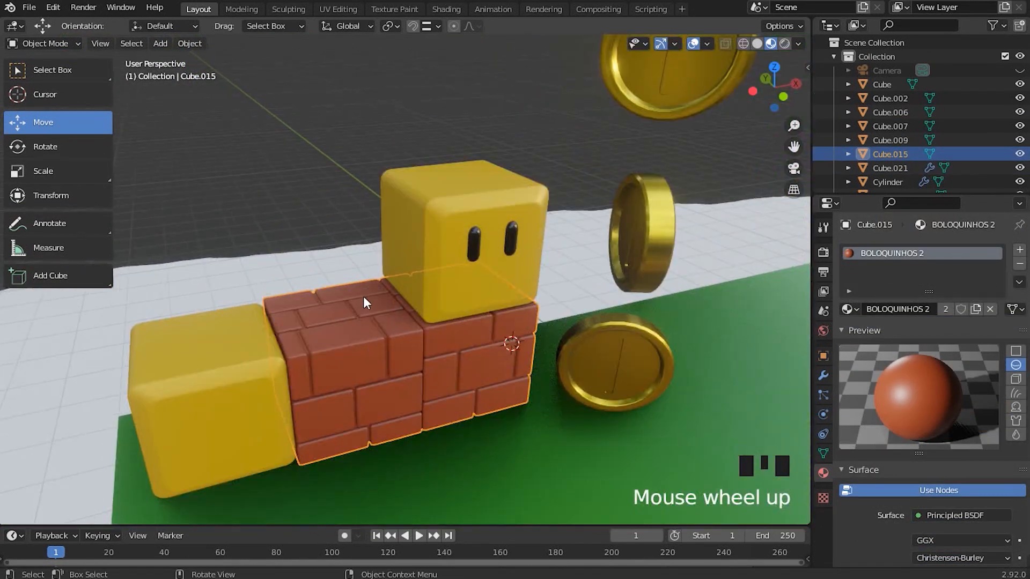
{"action": "scroll", "coordinate": [629, 322], "scroll_direction": "down", "scroll_amount": 6}
{"action": "middle_click_drag", "start_coordinate": [649, 335], "coordinate": [640, 315], "text": "shift"}
{"action": "mouse_move", "coordinate": [558, 265]}
{"action": "left_mouse_down"}
{"action": "mouse_move", "coordinate": [571, 164]}
{"action": "mouse_move", "coordinate": [559, 266]}
{"action": "left_mouse_up"}
{"action": "scroll", "coordinate": [374, 245], "scroll_direction": "up", "scroll_amount": 5}
{"action": "middle_click_drag", "start_coordinate": [375, 245], "coordinate": [471, 298], "text": "shift"}
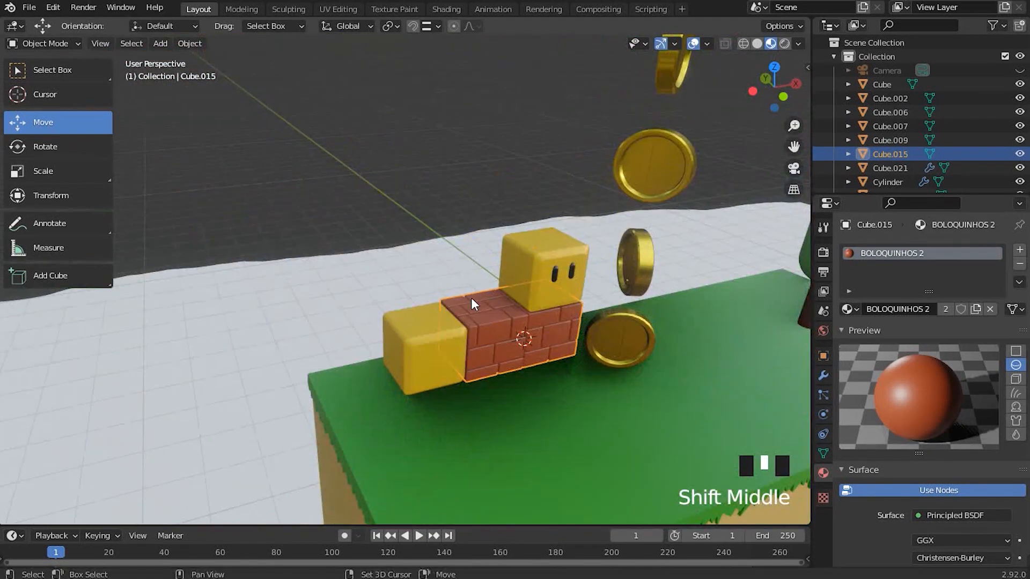
{"action": "scroll", "coordinate": [540, 349], "scroll_direction": "up", "scroll_amount": 2}
{"action": "middle_click_drag", "start_coordinate": [540, 350], "coordinate": [506, 329], "text": "shift"}
Enter mesh editing on the joined brick blocks and select the linked inner core of the block beside the yellow cube on the tallest platform.
{"action": "key", "text": "Tab"}
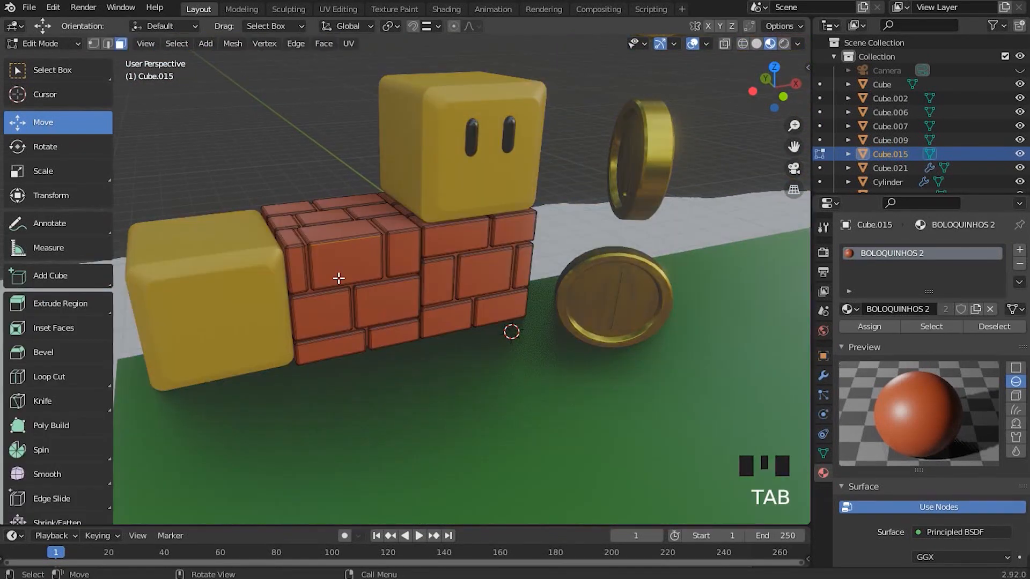
{"action": "middle_click_drag", "start_coordinate": [388, 249], "coordinate": [349, 171], "text": "shift"}
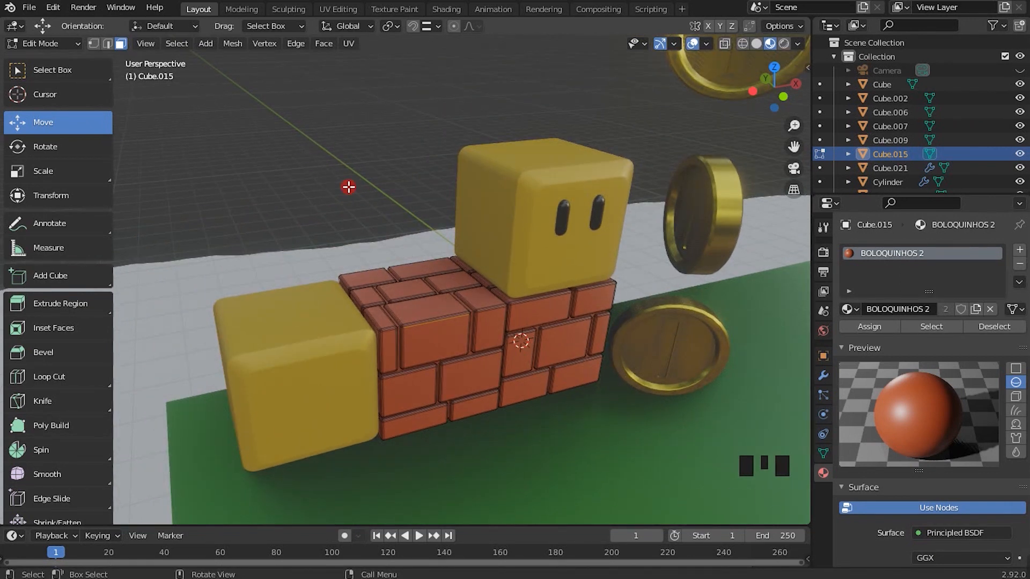
{"action": "scroll", "coordinate": [395, 347], "scroll_direction": "up", "scroll_amount": 1}
{"action": "scroll", "coordinate": [410, 333], "scroll_direction": "down", "scroll_amount": 3}
{"action": "middle_click_drag", "start_coordinate": [421, 362], "coordinate": [450, 231]}
{"action": "scroll", "coordinate": [458, 216], "scroll_direction": "up", "scroll_amount": 3}
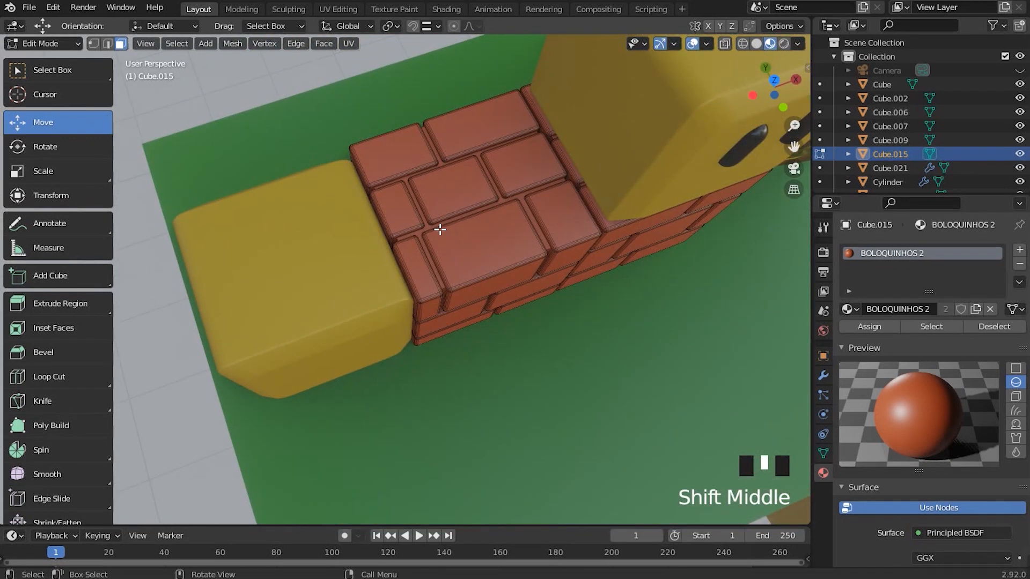
{"action": "scroll", "coordinate": [448, 230], "scroll_direction": "up", "scroll_amount": 1}
{"action": "scroll", "coordinate": [452, 235], "scroll_direction": "down", "scroll_amount": 1}
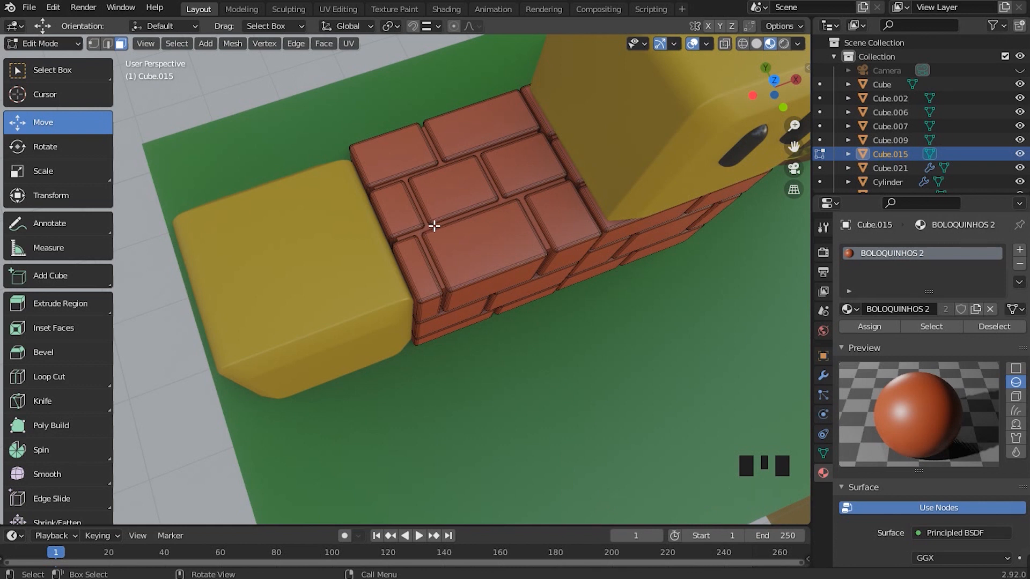
{"action": "key", "text": "l"}
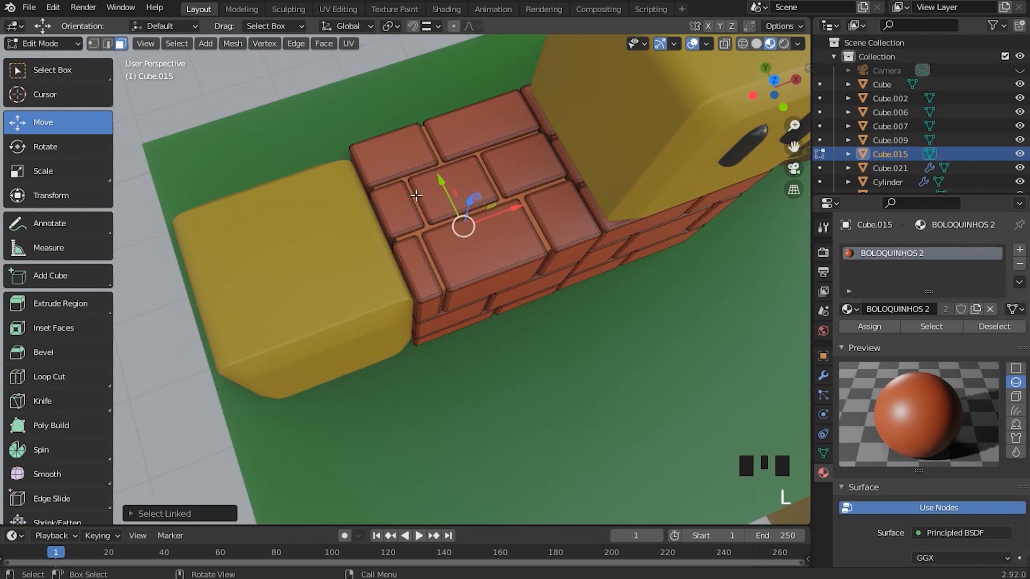
Add the inner core of the neighboring brick block beneath the yellow face block to the selection.
{"action": "scroll", "coordinate": [416, 195], "scroll_direction": "down", "scroll_amount": 3}
{"action": "middle_click_drag", "start_coordinate": [416, 196], "coordinate": [494, 316]}
{"action": "scroll", "coordinate": [490, 170], "scroll_direction": "up", "scroll_amount": 2}
{"action": "middle_click_drag", "start_coordinate": [494, 316], "coordinate": [483, 258]}
{"action": "middle_click_drag", "start_coordinate": [484, 257], "coordinate": [475, 383], "text": "shift"}
{"action": "left_click_drag", "start_coordinate": [360, 143], "coordinate": [389, 127]}
{"action": "right_click", "coordinate": [388, 128]}
{"action": "scroll", "coordinate": [416, 207], "scroll_direction": "up", "scroll_amount": 5}
{"action": "middle_click_drag", "start_coordinate": [420, 214], "coordinate": [424, 303]}
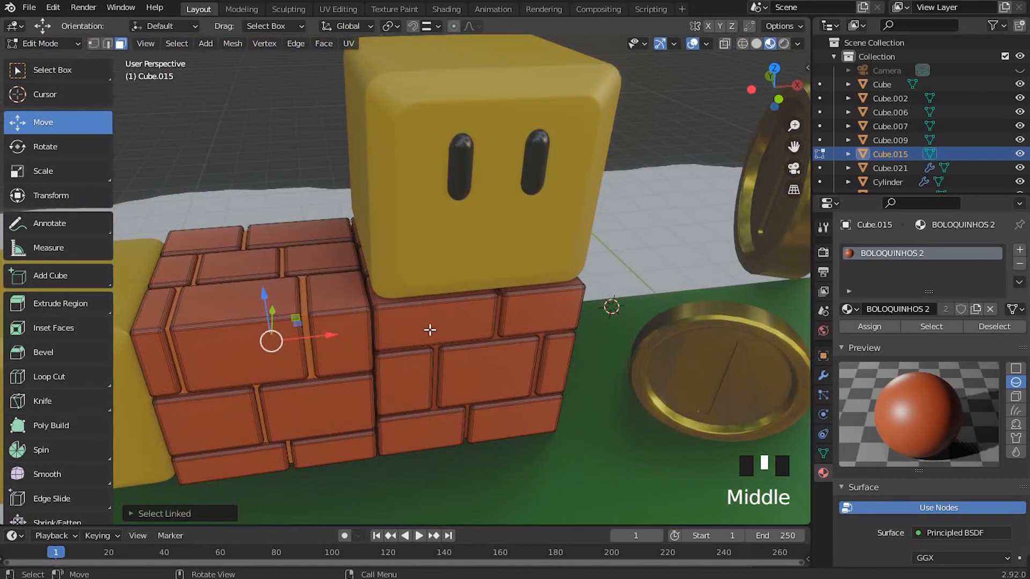
{"action": "scroll", "coordinate": [453, 362], "scroll_direction": "up", "scroll_amount": 3}
{"action": "middle_click_drag", "start_coordinate": [454, 363], "coordinate": [455, 239], "text": "shift"}
Add the inner cores of the two brick blocks floating above the middle platform to the selection.
{"action": "scroll", "coordinate": [446, 122], "scroll_direction": "down", "scroll_amount": 2}
{"action": "middle_click_drag", "start_coordinate": [417, 313], "coordinate": [401, 194], "text": "shift"}
{"action": "scroll", "coordinate": [396, 274], "scroll_direction": "up", "scroll_amount": 2}
{"action": "scroll", "coordinate": [395, 274], "scroll_direction": "up", "scroll_amount": 3}
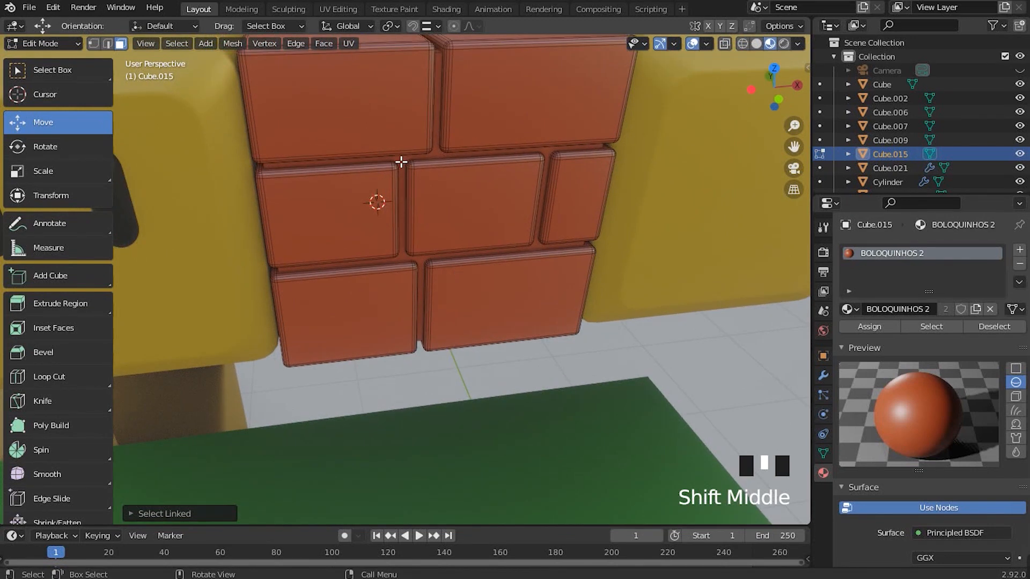
{"action": "scroll", "coordinate": [398, 163], "scroll_direction": "down", "scroll_amount": 3}
{"action": "scroll", "coordinate": [506, 230], "scroll_direction": "up", "scroll_amount": 4}
{"action": "middle_click_drag", "start_coordinate": [506, 230], "coordinate": [429, 276], "text": "shift"}
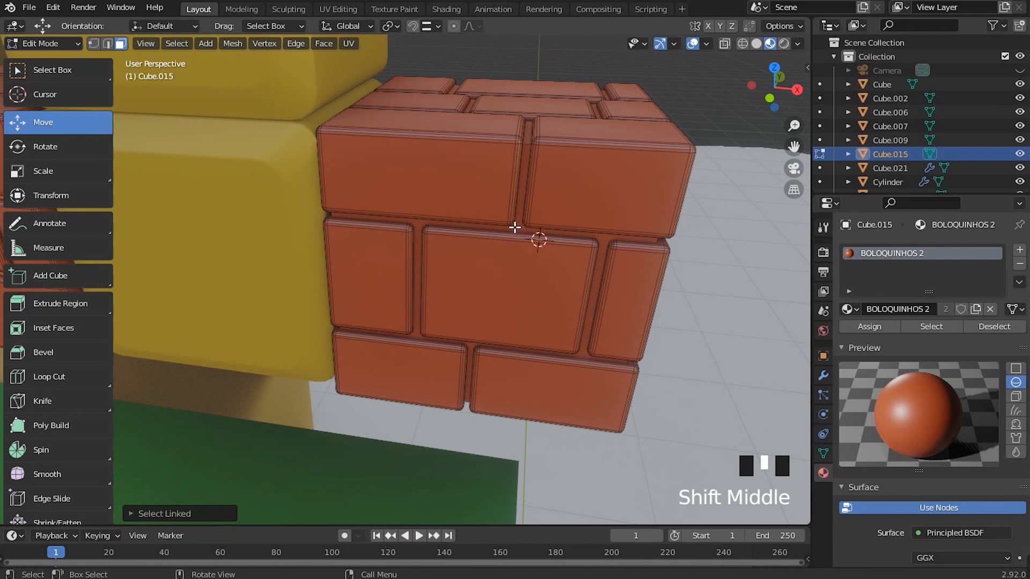
{"action": "scroll", "coordinate": [536, 236], "scroll_direction": "down", "scroll_amount": 3}
{"action": "middle_click_drag", "start_coordinate": [510, 243], "coordinate": [483, 214], "text": "shift"}
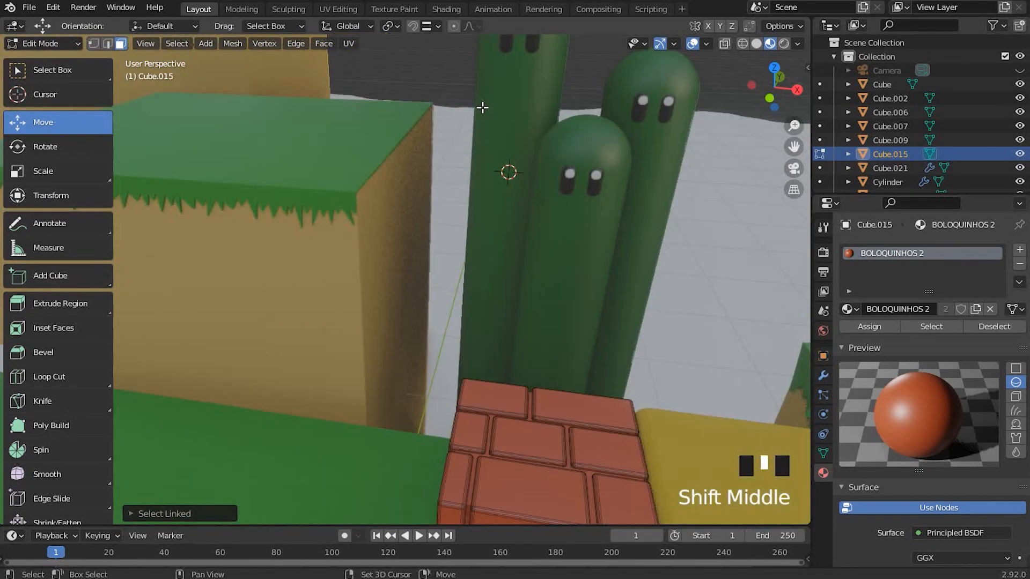
Add the inner core of the brick block beside the plain yellow cube near the cacti to the selection.
{"action": "scroll", "coordinate": [483, 214], "scroll_direction": "down", "scroll_amount": 5}
{"action": "scroll", "coordinate": [482, 214], "scroll_direction": "up", "scroll_amount": 4}
{"action": "middle_click_drag", "start_coordinate": [490, 379], "coordinate": [462, 265], "text": "shift"}
{"action": "scroll", "coordinate": [436, 200], "scroll_direction": "down", "scroll_amount": 2}
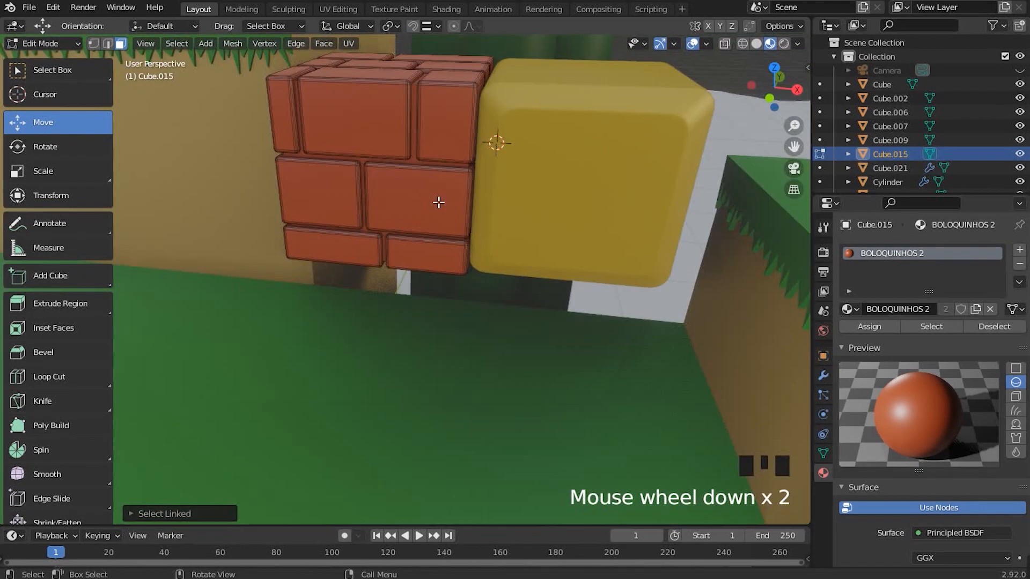
{"action": "scroll", "coordinate": [446, 218], "scroll_direction": "up", "scroll_amount": 1}
{"action": "scroll", "coordinate": [444, 219], "scroll_direction": "down", "scroll_amount": 1}
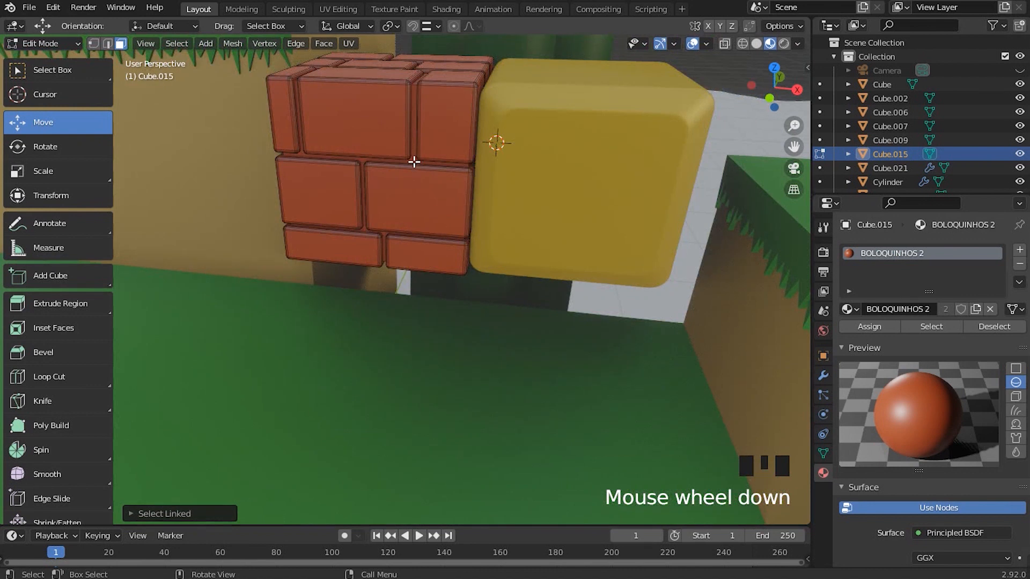
{"action": "key", "text": "l"}
Add the inner cores of the remaining brick blocks in front of the lower platforms to the selection.
{"action": "scroll", "coordinate": [397, 177], "scroll_direction": "down", "scroll_amount": 3}
{"action": "middle_click_drag", "start_coordinate": [470, 225], "coordinate": [421, 114], "text": "shift"}
{"action": "scroll", "coordinate": [402, 182], "scroll_direction": "up", "scroll_amount": 3}
{"action": "middle_click_drag", "start_coordinate": [400, 180], "coordinate": [431, 213], "text": "shift"}
{"action": "scroll", "coordinate": [505, 220], "scroll_direction": "down", "scroll_amount": 5}
{"action": "scroll", "coordinate": [470, 294], "scroll_direction": "up", "scroll_amount": 5}
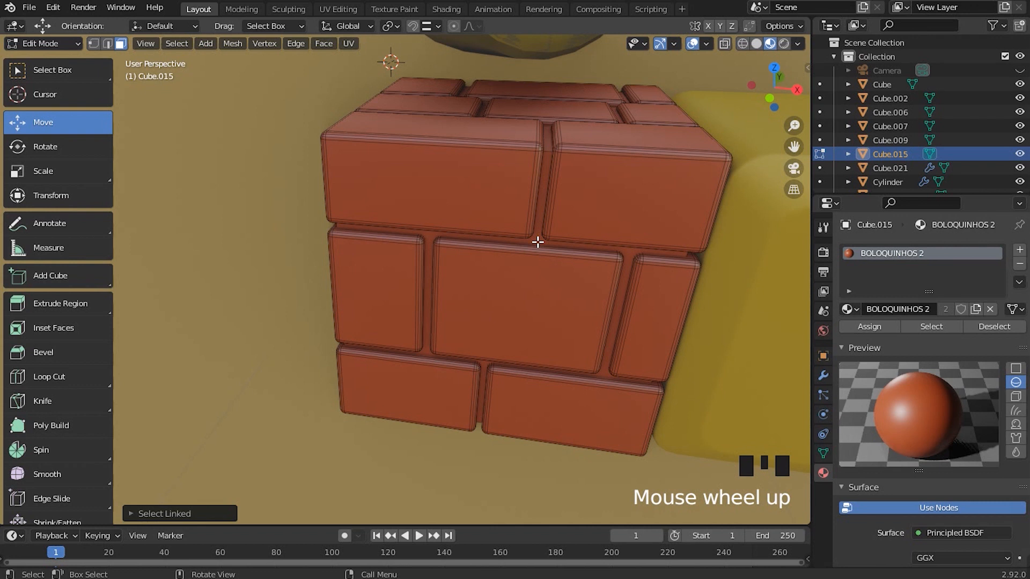
{"action": "scroll", "coordinate": [485, 251], "scroll_direction": "down", "scroll_amount": 7}
{"action": "middle_click_drag", "start_coordinate": [324, 177], "coordinate": [345, 195]}
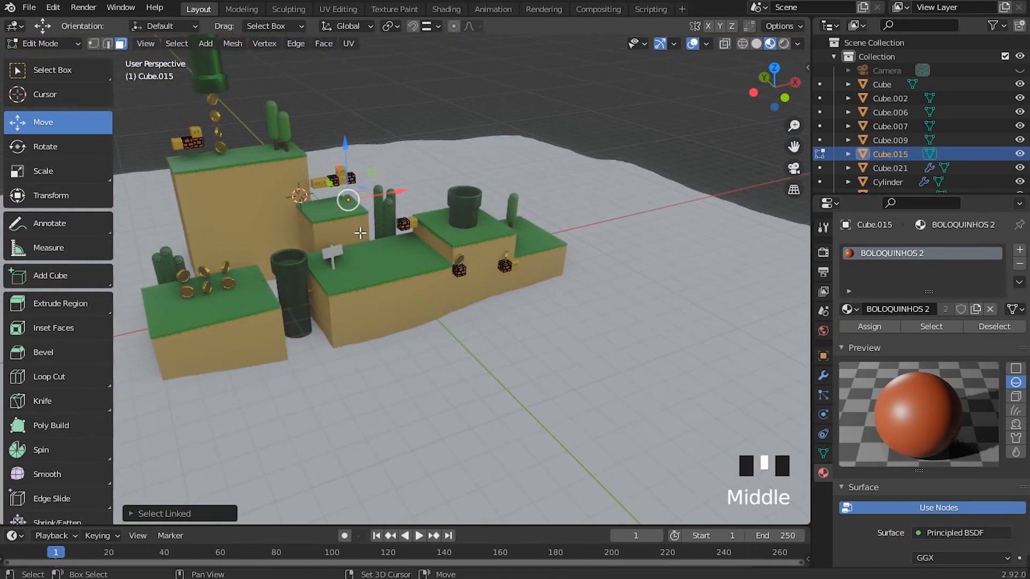
{"action": "scroll", "coordinate": [411, 308], "scroll_direction": "up", "scroll_amount": 3}
{"action": "scroll", "coordinate": [411, 308], "scroll_direction": "up", "scroll_amount": 1}
{"action": "scroll", "coordinate": [465, 332], "scroll_direction": "up", "scroll_amount": 1, "text": "shift"}
{"action": "middle_click_drag", "start_coordinate": [285, 232], "coordinate": [436, 279], "text": "shift"}
{"action": "scroll", "coordinate": [466, 328], "scroll_direction": "up", "scroll_amount": 3}
{"action": "scroll", "coordinate": [613, 282], "scroll_direction": "up", "scroll_amount": 3}
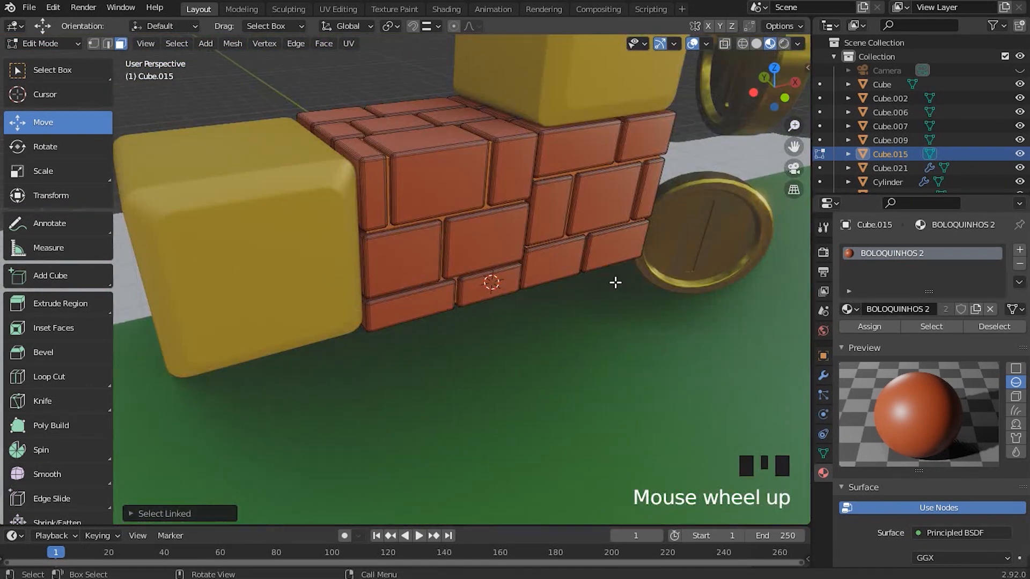
Add a second material slot to the brick blocks with a new material named BLOCO INTERNO.
{"action": "left_click", "coordinate": [1020, 250]}
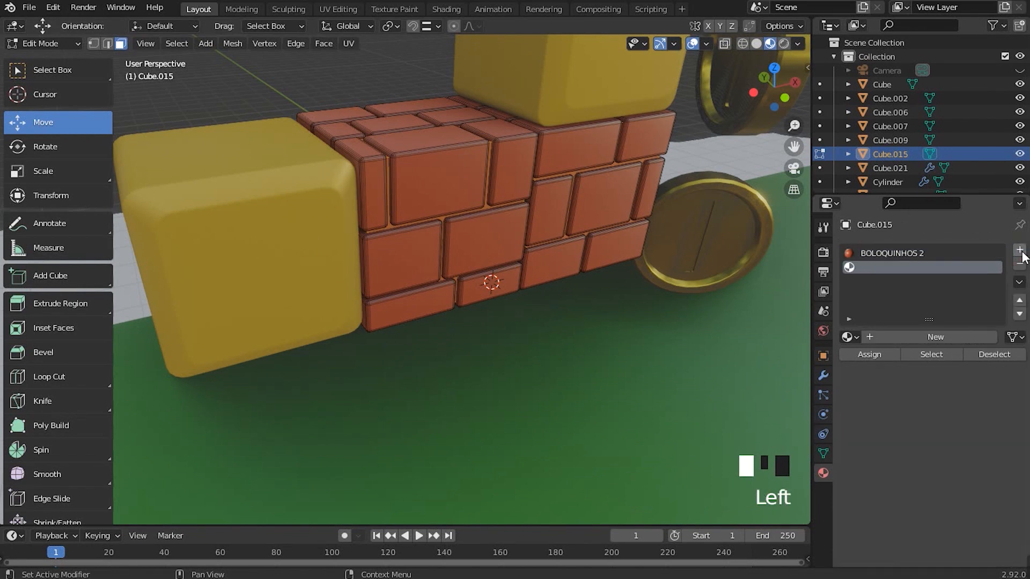
{"action": "left_click", "coordinate": [941, 336]}
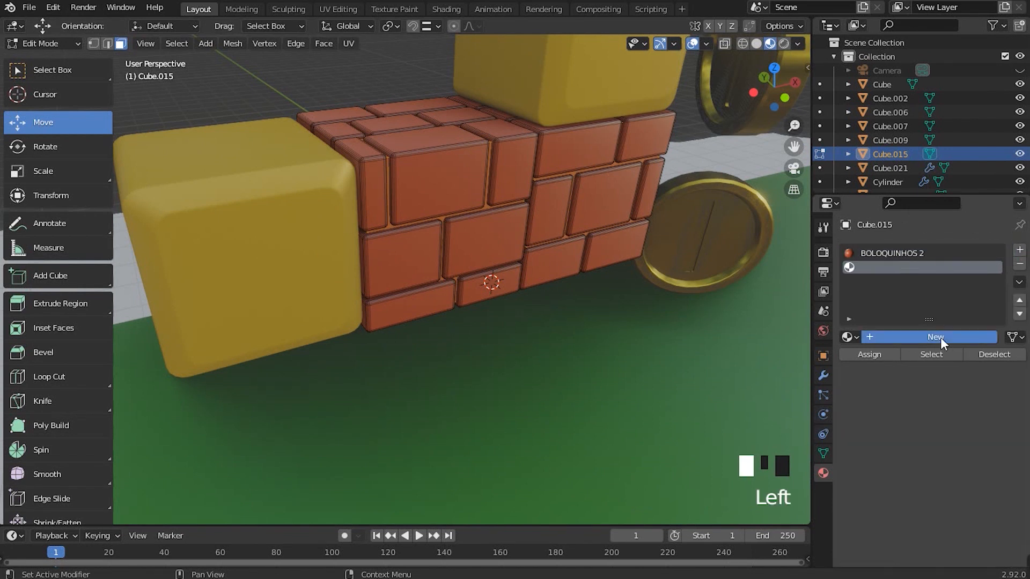
{"action": "double_click", "coordinate": [890, 268]}
{"action": "key", "text": "BackSpace"}
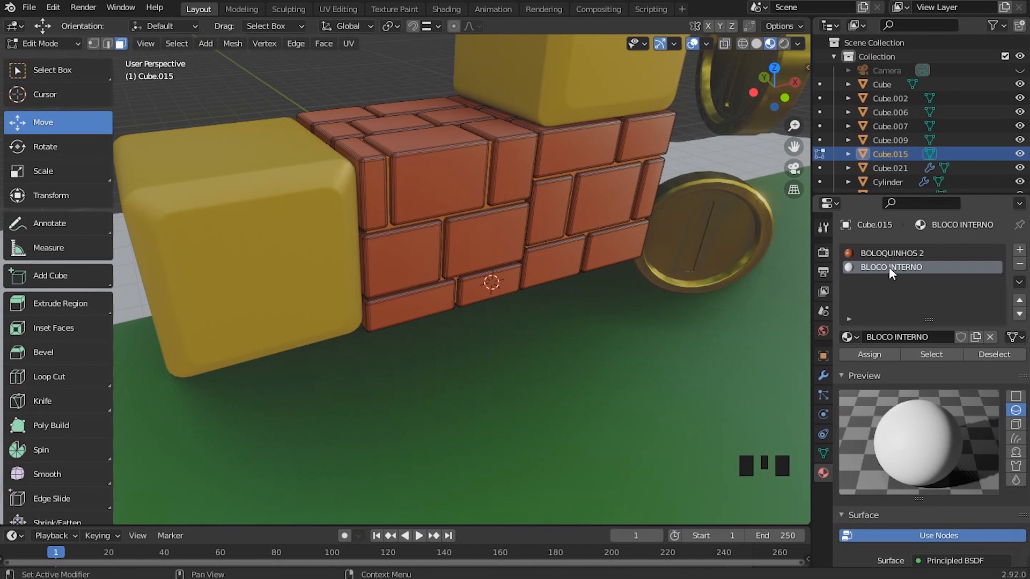
Set the BLOCO INTERNO base color to a very dark red with hue 0.012, saturation 0.928 and value 0.042.
{"action": "scroll", "coordinate": [950, 440], "scroll_direction": "down", "scroll_amount": 7}
{"action": "left_click", "coordinate": [965, 426]}
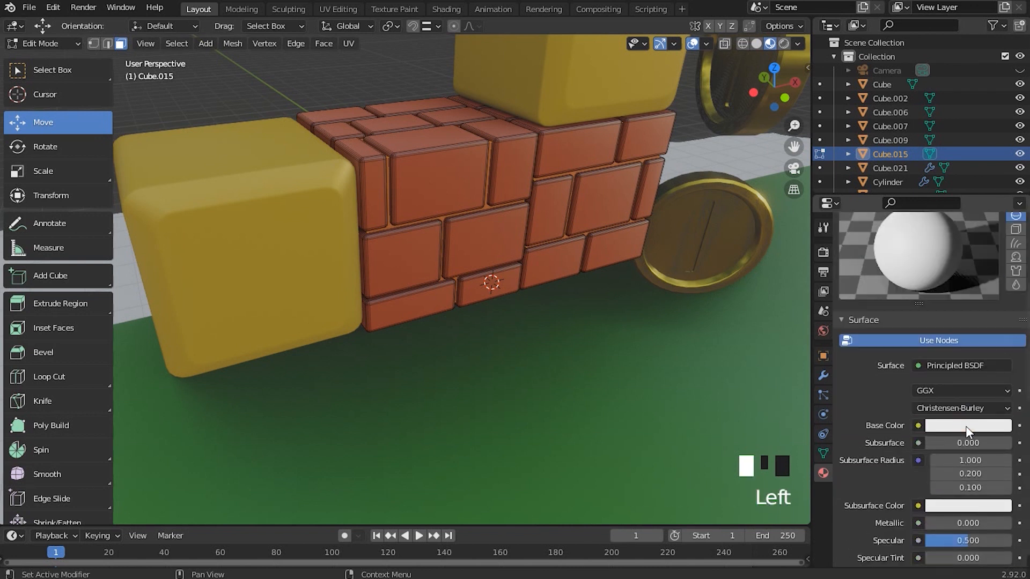
{"action": "left_click_drag", "start_coordinate": [941, 296], "coordinate": [929, 318]}
{"action": "left_click_drag", "start_coordinate": [999, 232], "coordinate": [999, 298]}
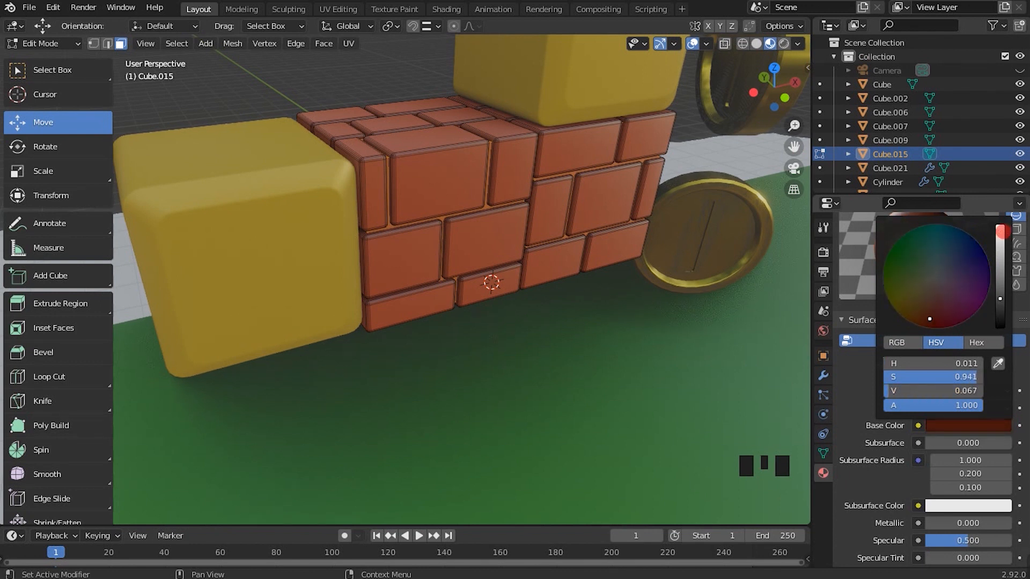
{"action": "left_click", "coordinate": [973, 424]}
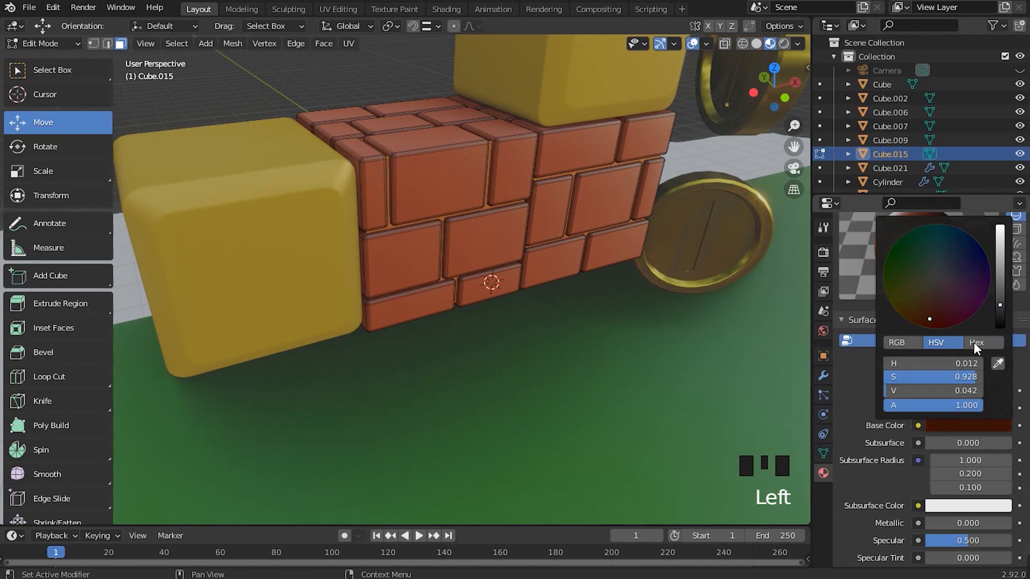
Raise the BLOCO INTERNO roughness, assign the material to the selected inner cores and return to Object Mode.
{"action": "scroll", "coordinate": [935, 487], "scroll_direction": "down", "scroll_amount": 3}
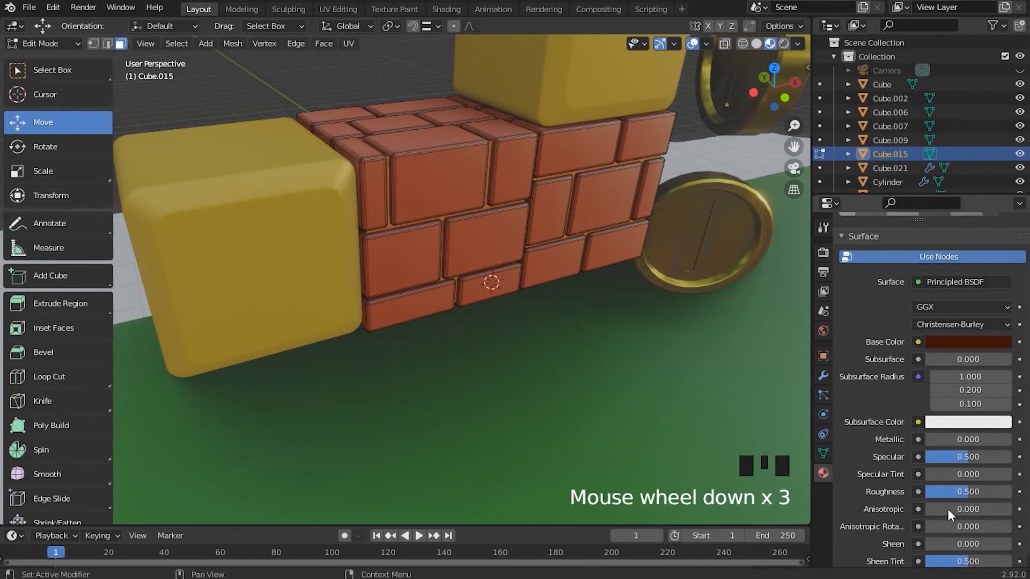
{"action": "left_click", "coordinate": [957, 494]}
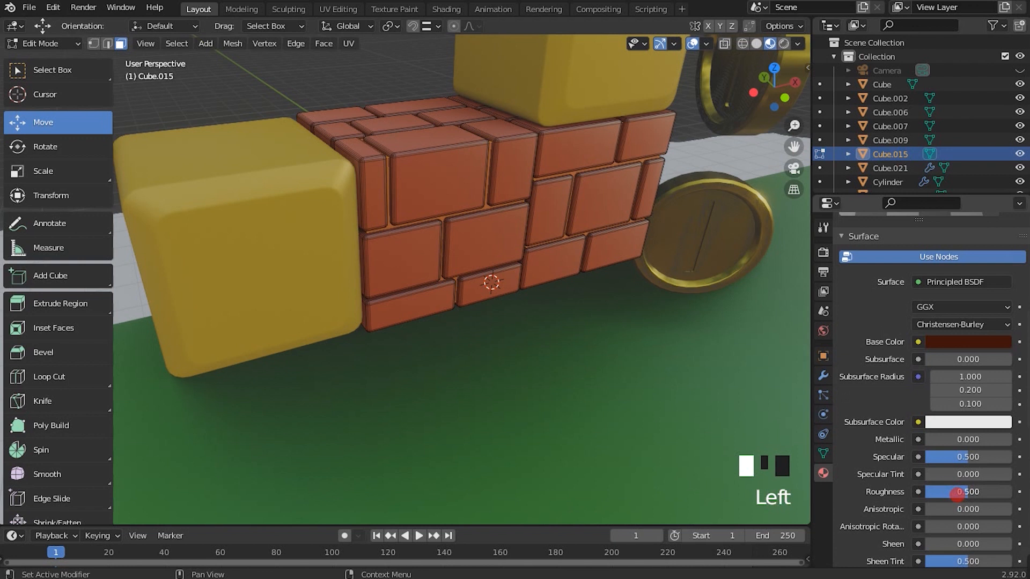
{"action": "scroll", "coordinate": [990, 455], "scroll_direction": "up", "scroll_amount": 9}
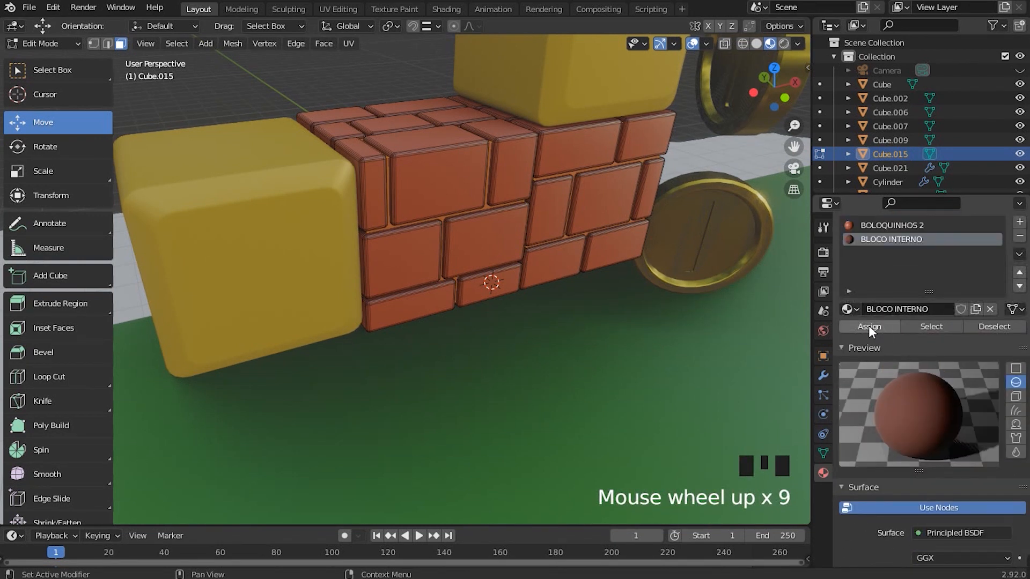
{"action": "left_click", "coordinate": [867, 326]}
{"action": "middle_click_drag", "start_coordinate": [375, 140], "coordinate": [320, 217], "text": "shift"}
{"action": "key", "text": "Tab"}
Examine the dark joints between the bricks up close and on the blocks across the level.
{"action": "scroll", "coordinate": [429, 225], "scroll_direction": "down", "scroll_amount": 3}
{"action": "scroll", "coordinate": [397, 217], "scroll_direction": "up", "scroll_amount": 4}
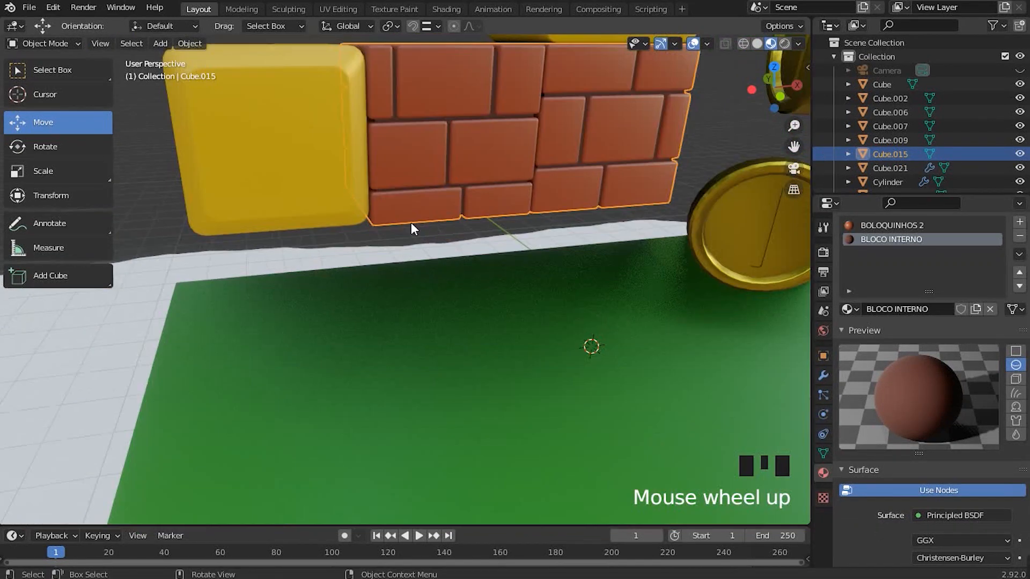
{"action": "middle_click_drag", "start_coordinate": [460, 200], "coordinate": [411, 134], "text": "shift"}
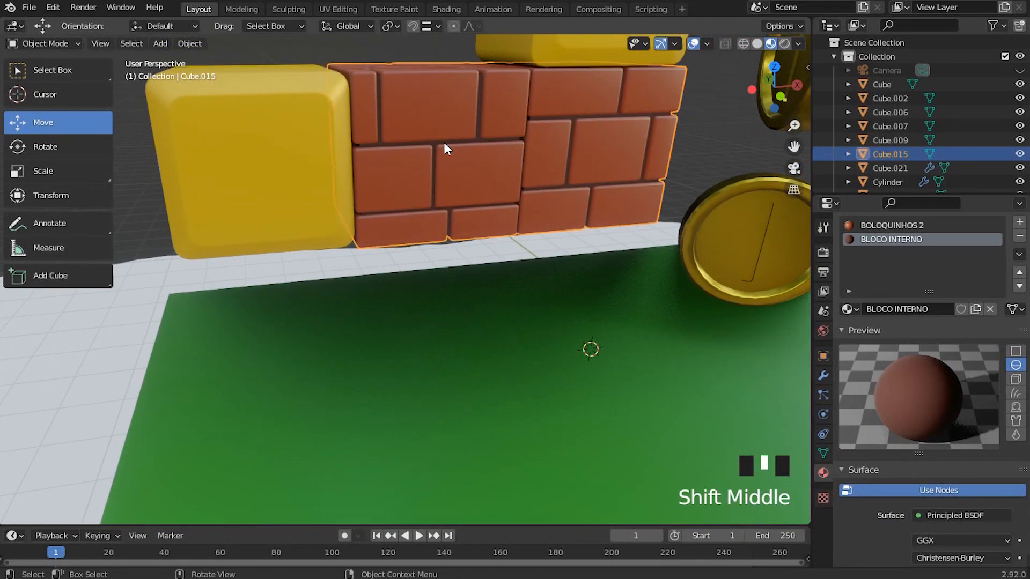
{"action": "middle_click_drag", "start_coordinate": [483, 107], "coordinate": [555, 190], "text": "shift"}
{"action": "middle_click_drag", "start_coordinate": [541, 167], "coordinate": [533, 168], "text": "shift"}
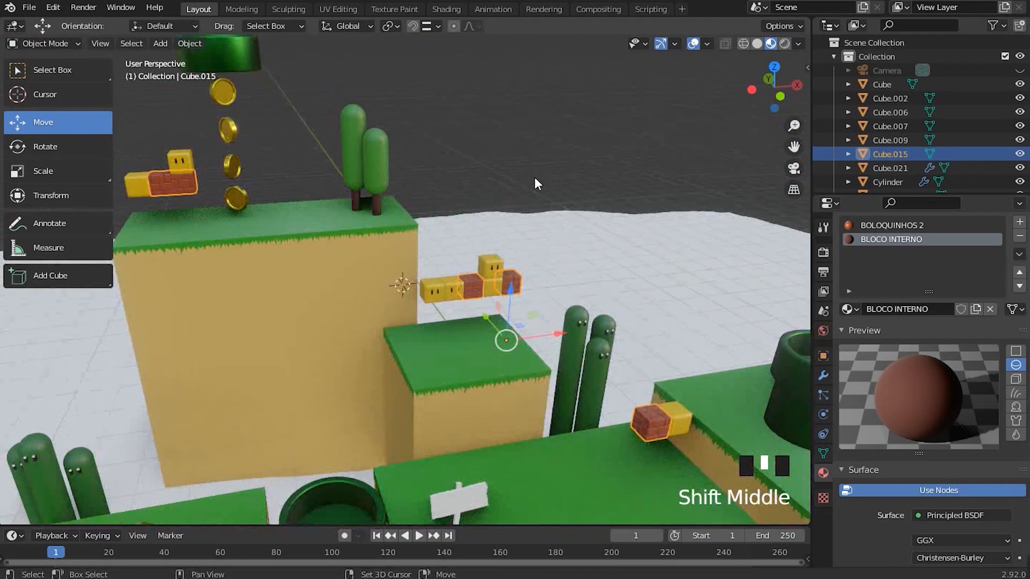
{"action": "scroll", "coordinate": [649, 371], "scroll_direction": "up", "scroll_amount": 4}
{"action": "middle_click_drag", "start_coordinate": [649, 372], "coordinate": [551, 330], "text": "shift"}
{"action": "scroll", "coordinate": [561, 231], "scroll_direction": "down", "scroll_amount": 4}
{"action": "scroll", "coordinate": [560, 230], "scroll_direction": "up", "scroll_amount": 1}
Select the signpost on the lower platform and give it a new material named PLACA.
{"action": "middle_click_drag", "start_coordinate": [561, 230], "coordinate": [543, 219]}
{"action": "scroll", "coordinate": [513, 211], "scroll_direction": "down", "scroll_amount": 4}
{"action": "scroll", "coordinate": [394, 255], "scroll_direction": "up", "scroll_amount": 2}
{"action": "middle_click_drag", "start_coordinate": [395, 255], "coordinate": [409, 204], "text": "shift"}
{"action": "scroll", "coordinate": [490, 251], "scroll_direction": "up", "scroll_amount": 2}
{"action": "scroll", "coordinate": [488, 254], "scroll_direction": "down", "scroll_amount": 3}
{"action": "left_click", "coordinate": [421, 198]}
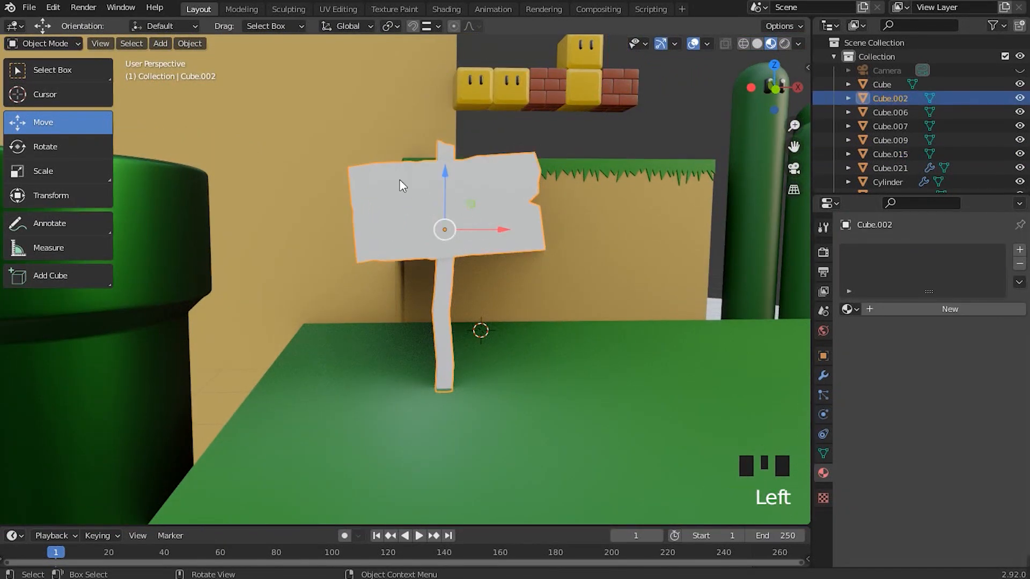
{"action": "middle_click_drag", "start_coordinate": [616, 259], "coordinate": [589, 242], "text": "shift"}
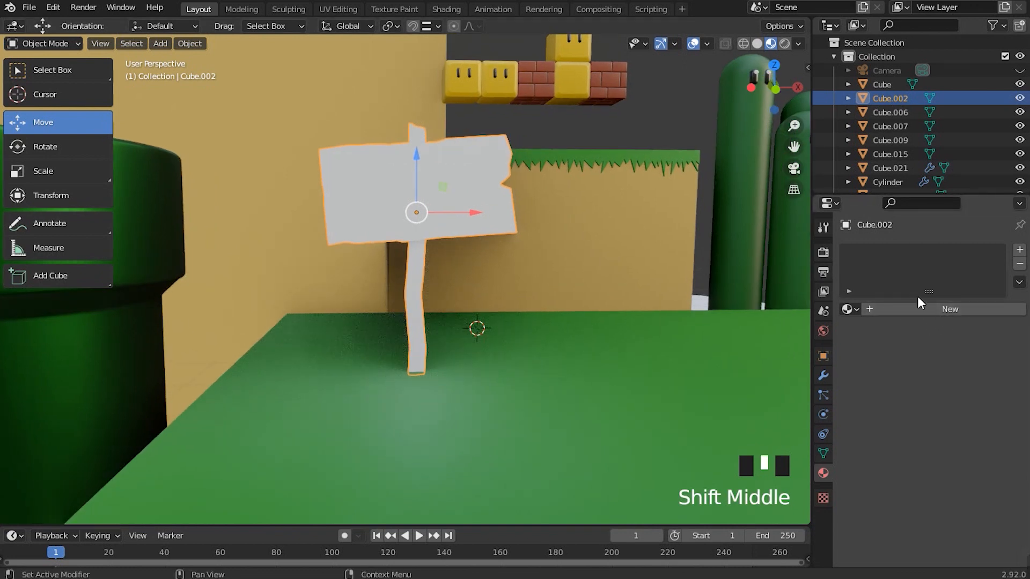
{"action": "left_click", "coordinate": [954, 309]}
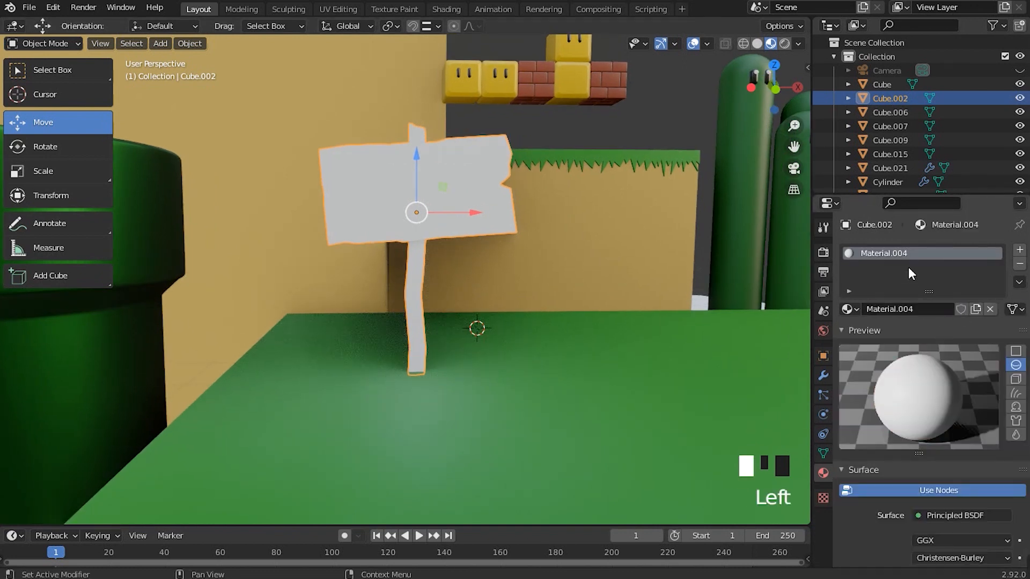
{"action": "double_click", "coordinate": [885, 252]}
{"action": "type", "text": "PLA"}
{"action": "key", "text": "Return"}
Raise the roughness of the signpost's PLACA material and deselect the signpost.
{"action": "scroll", "coordinate": [918, 360], "scroll_direction": "down", "scroll_amount": 5}
{"action": "scroll", "coordinate": [960, 379], "scroll_direction": "down", "scroll_amount": 3}
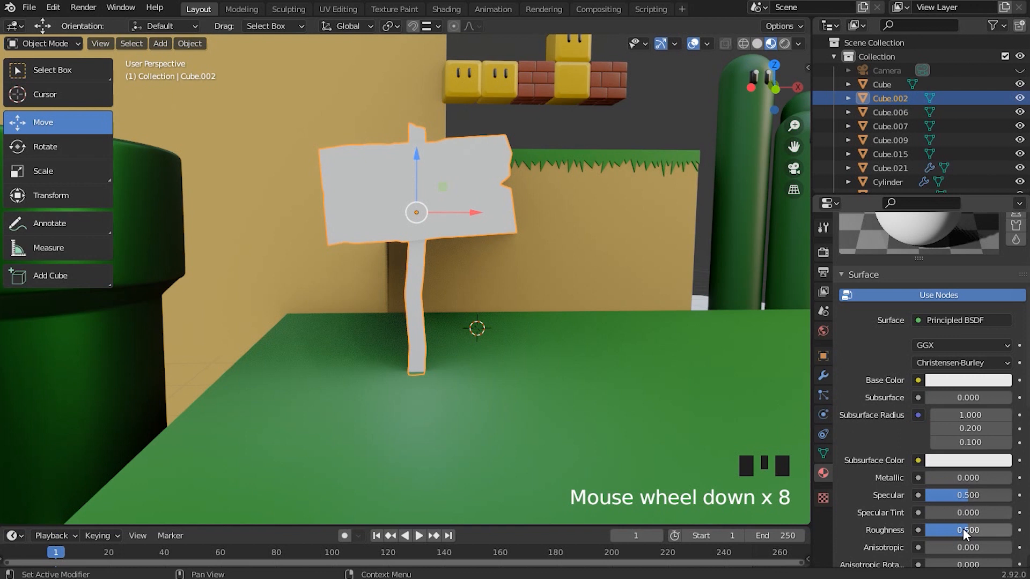
{"action": "left_click", "coordinate": [965, 529]}
{"action": "scroll", "coordinate": [943, 298], "scroll_direction": "up", "scroll_amount": 8}
{"action": "scroll", "coordinate": [914, 360], "scroll_direction": "up", "scroll_amount": 2}
{"action": "scroll", "coordinate": [917, 386], "scroll_direction": "down", "scroll_amount": 3}
{"action": "scroll", "coordinate": [929, 394], "scroll_direction": "up", "scroll_amount": 5}
{"action": "scroll", "coordinate": [417, 166], "scroll_direction": "down", "scroll_amount": 5}
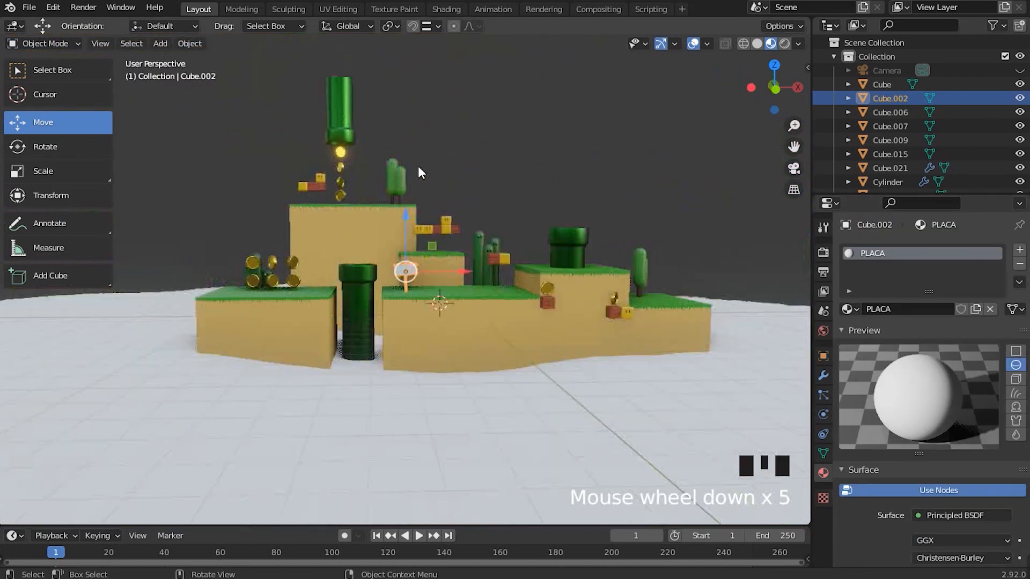
{"action": "left_click", "coordinate": [503, 82]}
Select the large ground plane beneath the level and give it a new material named AGUA.
{"action": "middle_click_drag", "start_coordinate": [503, 83], "coordinate": [530, 213]}
{"action": "scroll", "coordinate": [629, 308], "scroll_direction": "up", "scroll_amount": 4}
{"action": "middle_click_drag", "start_coordinate": [629, 308], "coordinate": [606, 299], "text": "shift"}
{"action": "scroll", "coordinate": [534, 300], "scroll_direction": "down", "scroll_amount": 3}
{"action": "middle_click_drag", "start_coordinate": [530, 325], "coordinate": [457, 283]}
{"action": "scroll", "coordinate": [480, 391], "scroll_direction": "down", "scroll_amount": 2}
{"action": "middle_click_drag", "start_coordinate": [480, 390], "coordinate": [531, 305]}
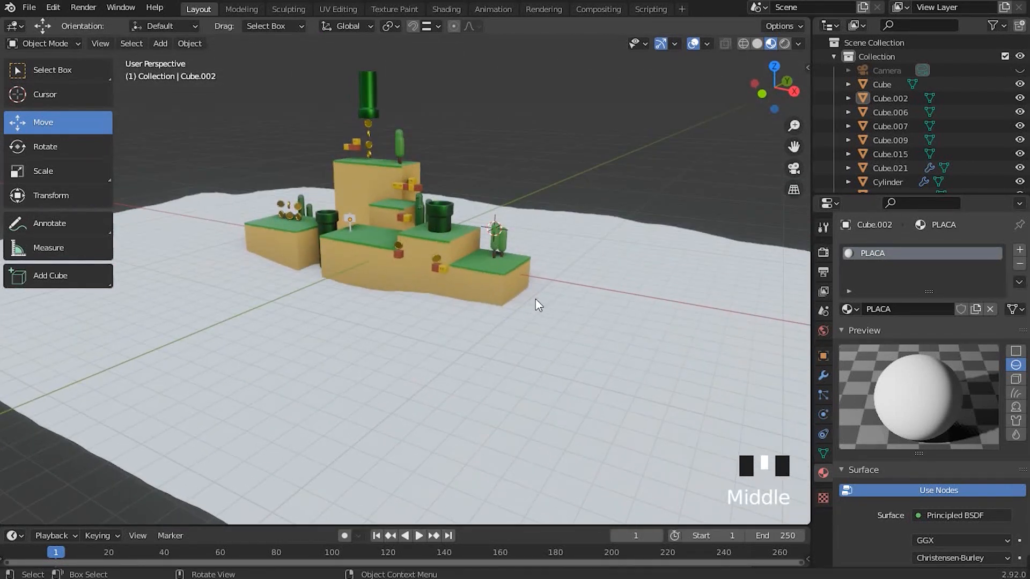
{"action": "scroll", "coordinate": [535, 298], "scroll_direction": "down", "scroll_amount": 3}
{"action": "left_click", "coordinate": [542, 272]}
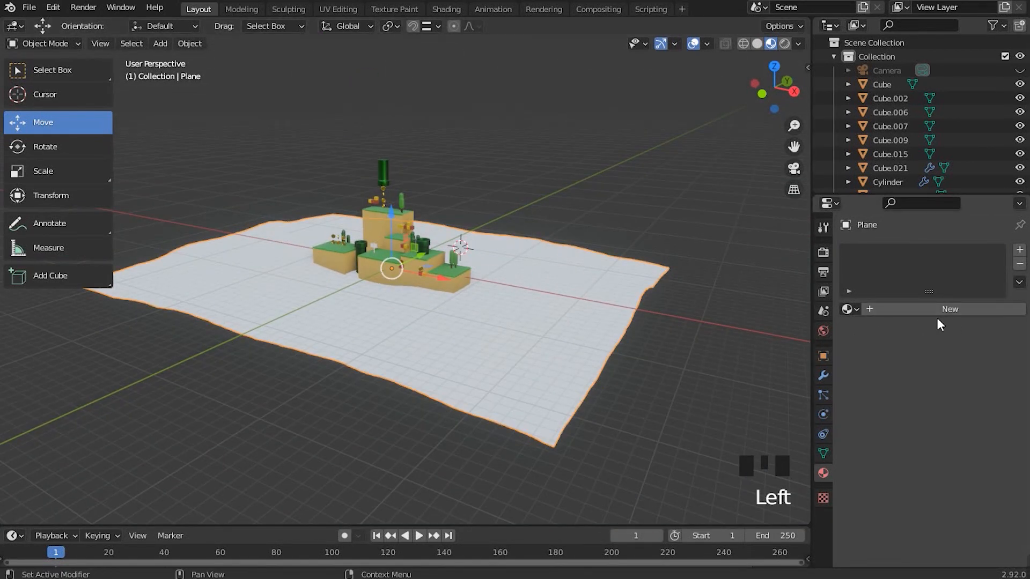
{"action": "left_click", "coordinate": [958, 310]}
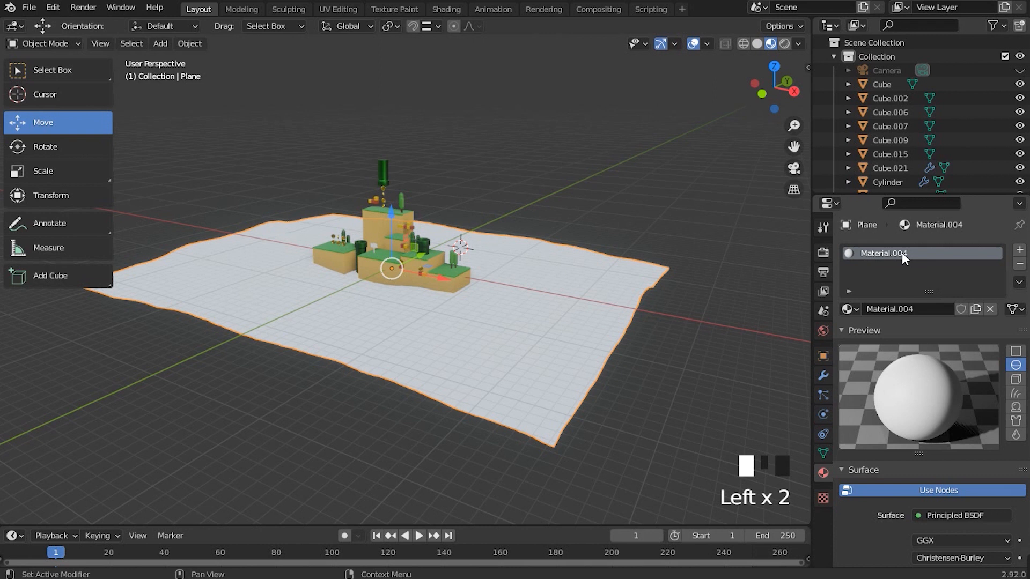
{"action": "triple_click", "coordinate": [902, 252]}
{"action": "type", "text": "AGUA"}
{"action": "key", "text": "Return"}
{"action": "scroll", "coordinate": [944, 290], "scroll_direction": "down", "scroll_amount": 3}
{"action": "scroll", "coordinate": [961, 312], "scroll_direction": "down", "scroll_amount": 2}
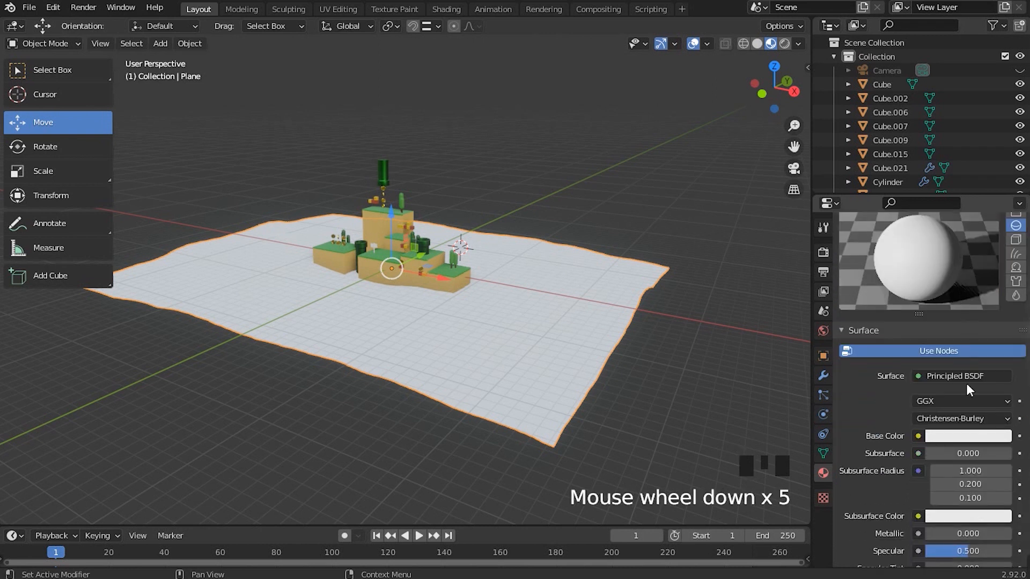
Give the AGUA material a deep dark blue base color, with a value of about 0.196.
{"action": "left_click", "coordinate": [950, 436]}
{"action": "left_click_drag", "start_coordinate": [944, 287], "coordinate": [979, 255]}
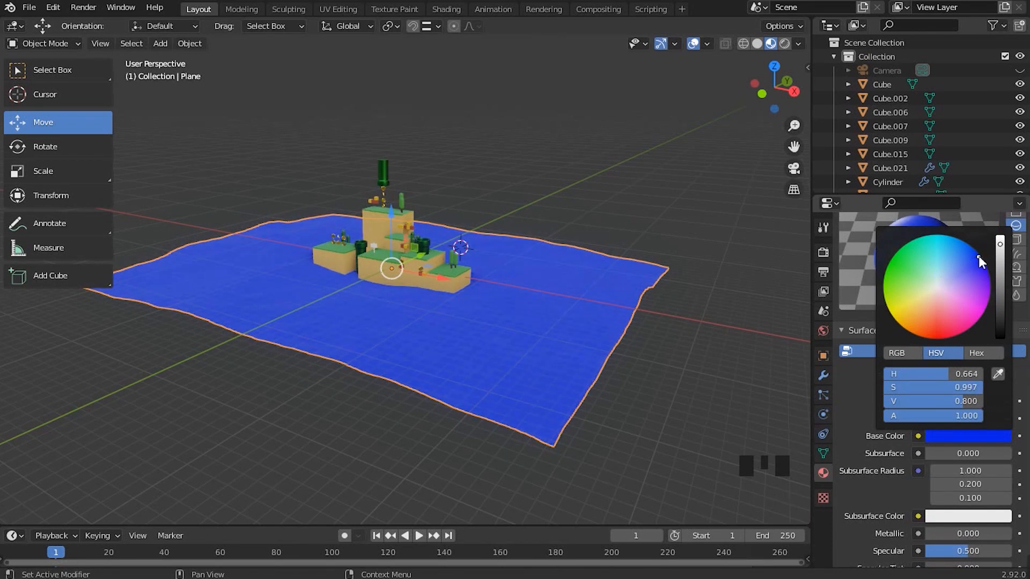
{"action": "scroll", "coordinate": [552, 316], "scroll_direction": "up", "scroll_amount": 3}
{"action": "middle_click_drag", "start_coordinate": [554, 319], "coordinate": [641, 311]}
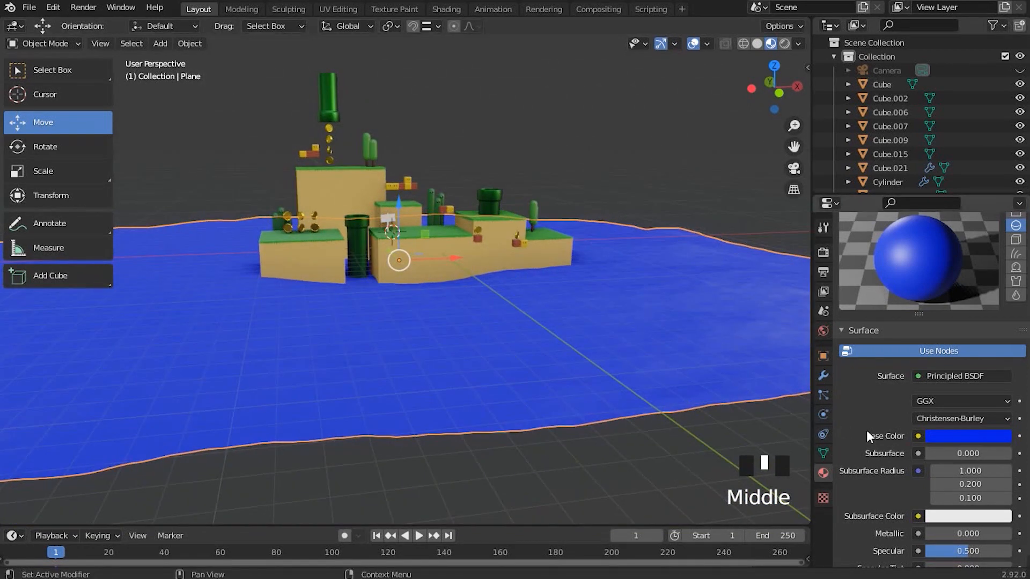
{"action": "left_click", "coordinate": [975, 435]}
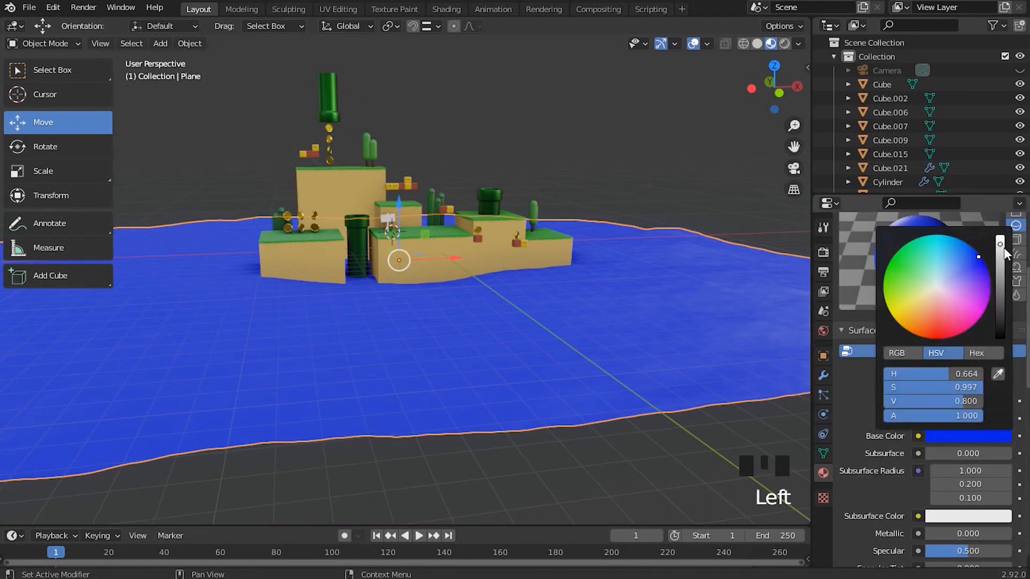
{"action": "left_click_drag", "start_coordinate": [999, 257], "coordinate": [1000, 289]}
{"action": "middle_click_drag", "start_coordinate": [659, 327], "coordinate": [815, 358]}
Set the roughness of the water plane's AGUA material to 0.000.
{"action": "scroll", "coordinate": [963, 477], "scroll_direction": "down", "scroll_amount": 3}
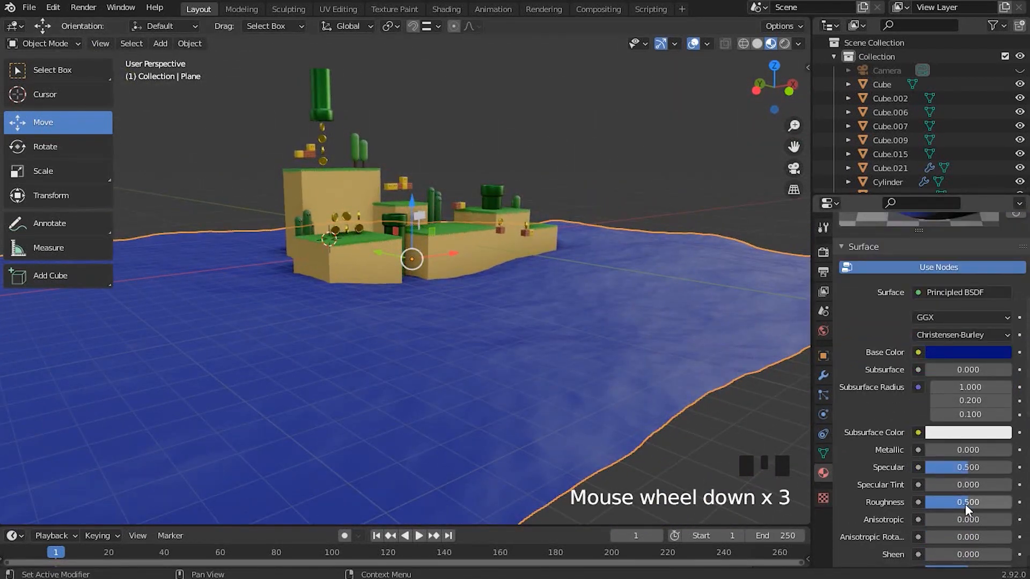
{"action": "left_click", "coordinate": [965, 502]}
{"action": "left_click_drag", "start_coordinate": [965, 502], "coordinate": [928, 502]}
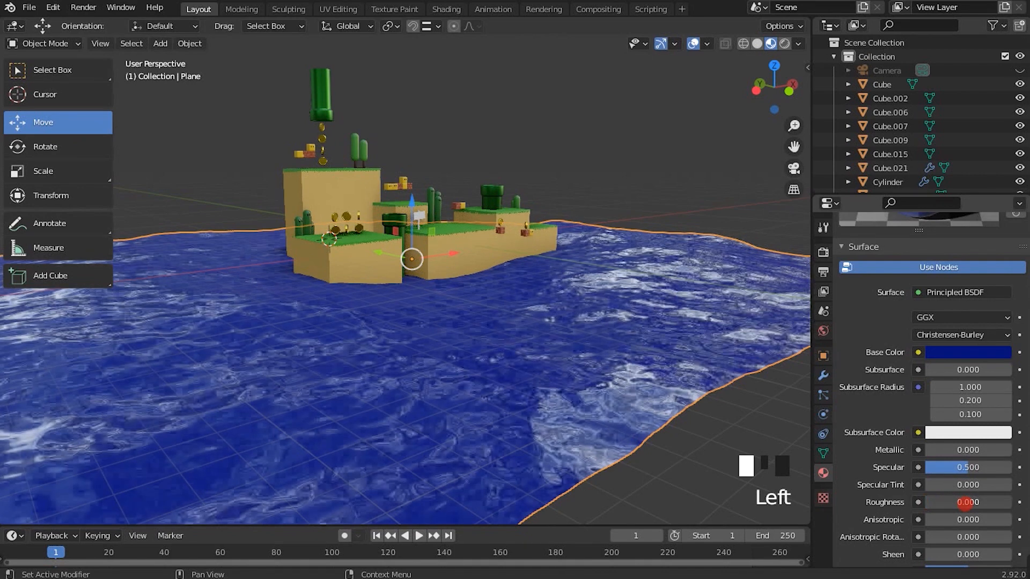
{"action": "middle_click_drag", "start_coordinate": [515, 316], "coordinate": [398, 327]}
{"action": "scroll", "coordinate": [399, 333], "scroll_direction": "up", "scroll_amount": 2}
Widen the properties area and set the AGUA material's transmission to 0.152.
{"action": "scroll", "coordinate": [971, 439], "scroll_direction": "down", "scroll_amount": 5}
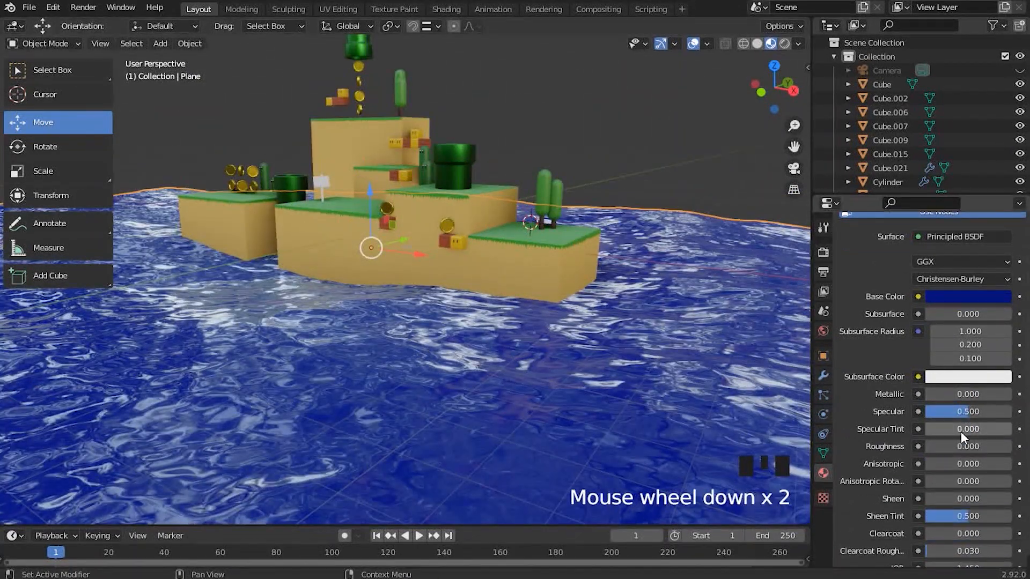
{"action": "scroll", "coordinate": [957, 421], "scroll_direction": "down", "scroll_amount": 1}
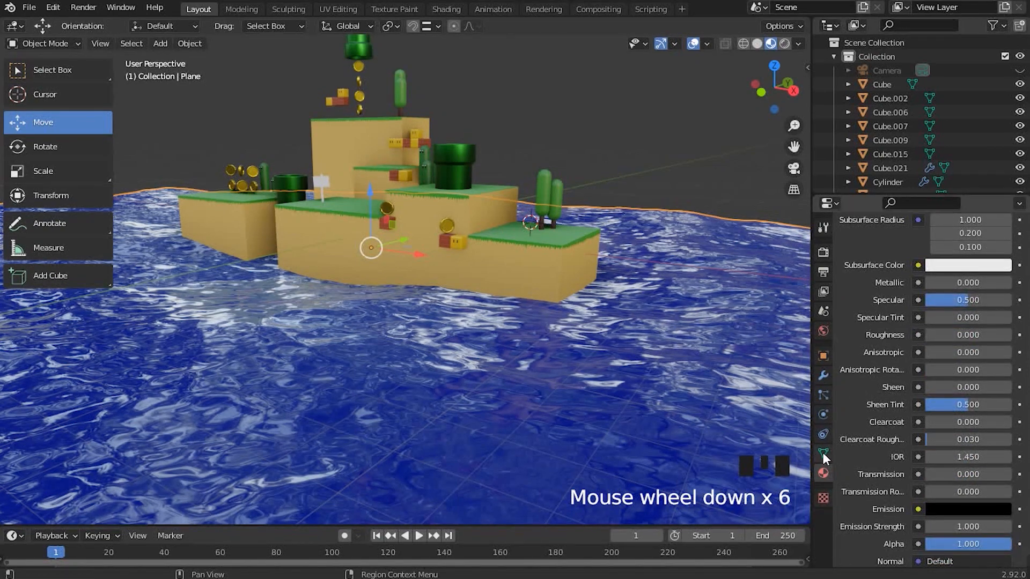
{"action": "left_click_drag", "start_coordinate": [810, 430], "coordinate": [760, 431]}
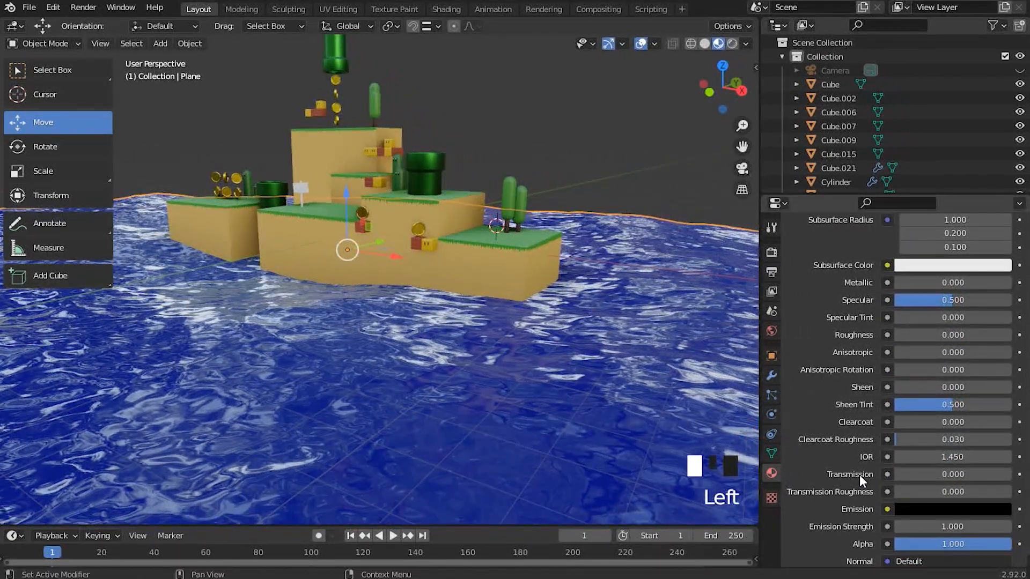
{"action": "mouse_move", "coordinate": [932, 477]}
{"action": "left_mouse_down"}
{"action": "mouse_move", "coordinate": [949, 478]}
{"action": "mouse_move", "coordinate": [850, 475]}
{"action": "mouse_move", "coordinate": [913, 474]}
{"action": "mouse_move", "coordinate": [934, 486]}
{"action": "left_mouse_up"}
{"action": "middle_click_drag", "start_coordinate": [692, 456], "coordinate": [574, 400]}
{"action": "scroll", "coordinate": [491, 370], "scroll_direction": "up", "scroll_amount": 3}
{"action": "middle_click_drag", "start_coordinate": [490, 371], "coordinate": [456, 366]}
{"action": "scroll", "coordinate": [456, 370], "scroll_direction": "up", "scroll_amount": 2}
Adjust the AGUA base color to a softer blue, about hue 0.643, saturation 0.944 and value 0.296.
{"action": "scroll", "coordinate": [948, 421], "scroll_direction": "up", "scroll_amount": 9}
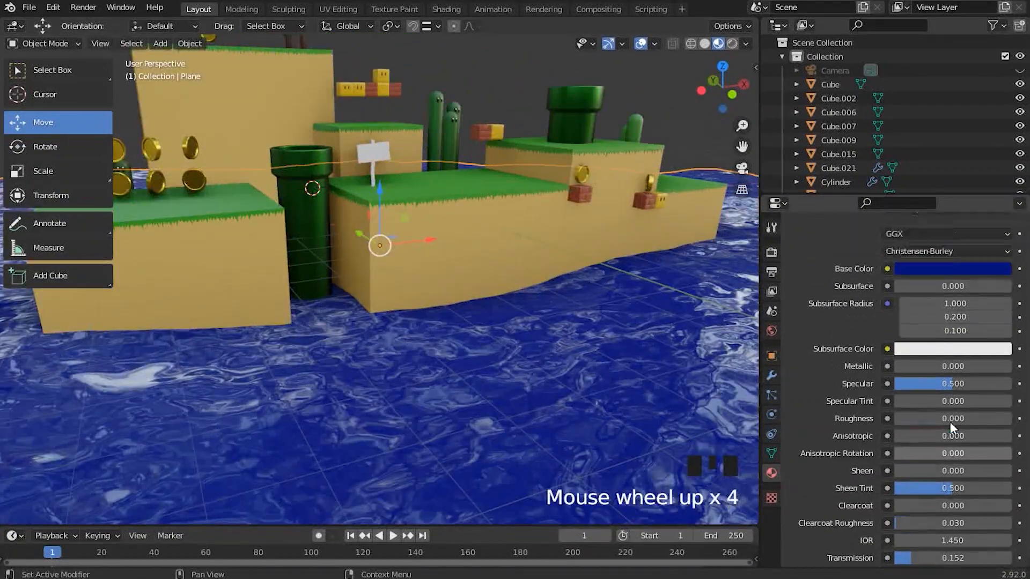
{"action": "left_click", "coordinate": [960, 464]}
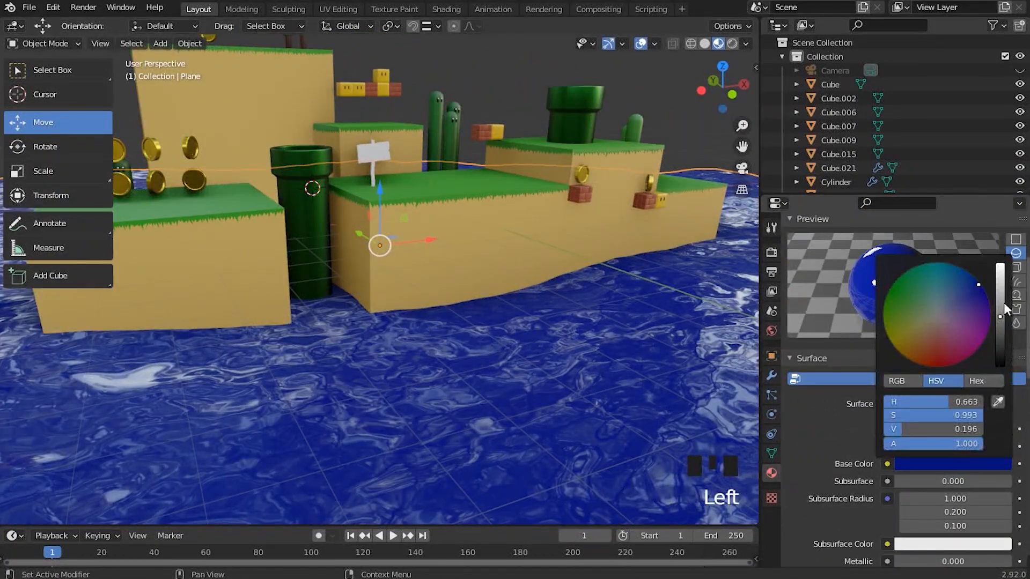
{"action": "scroll", "coordinate": [999, 313], "scroll_direction": "up", "scroll_amount": 2}
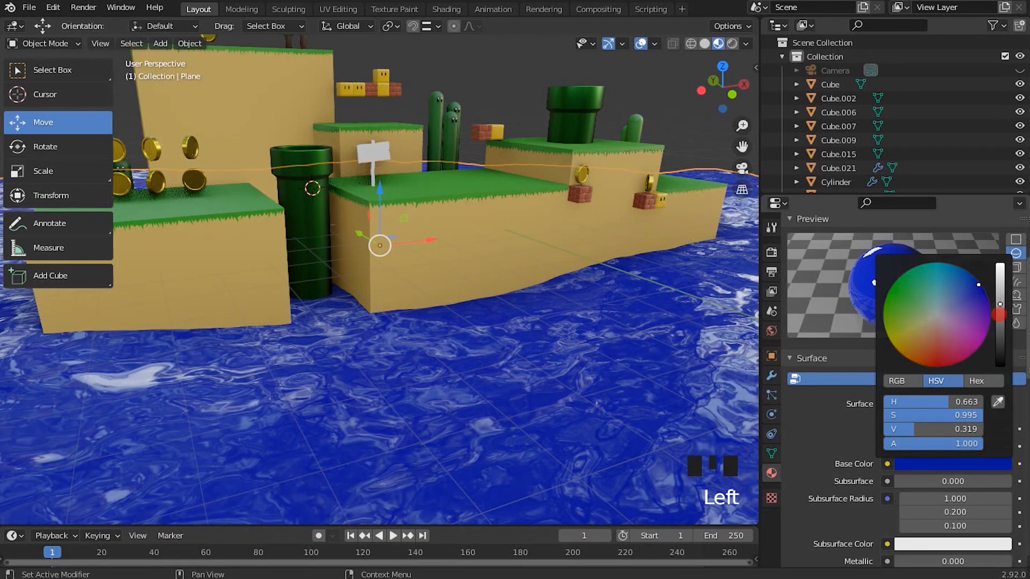
{"action": "left_click_drag", "start_coordinate": [976, 284], "coordinate": [963, 288]}
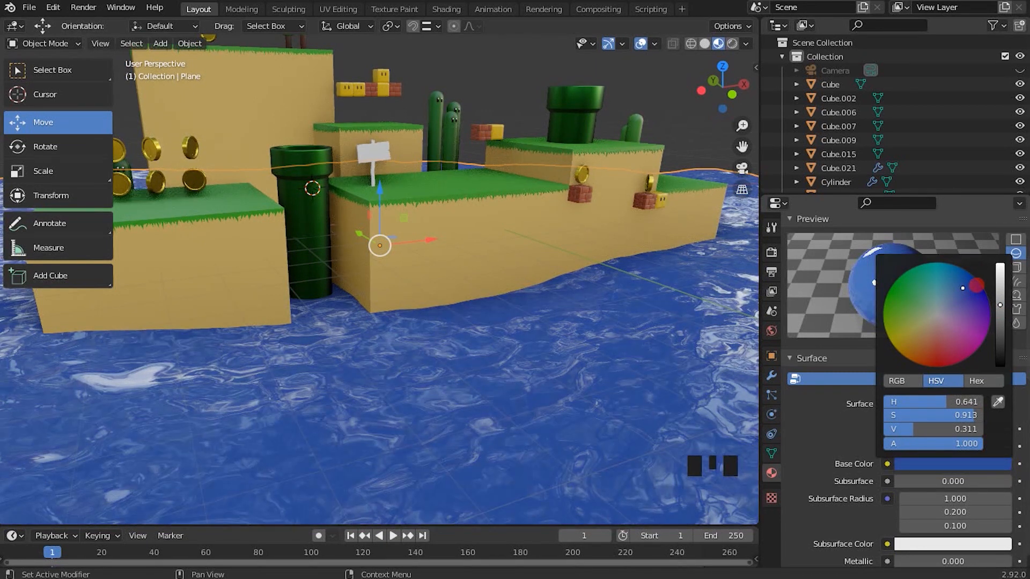
{"action": "left_click", "coordinate": [999, 299]}
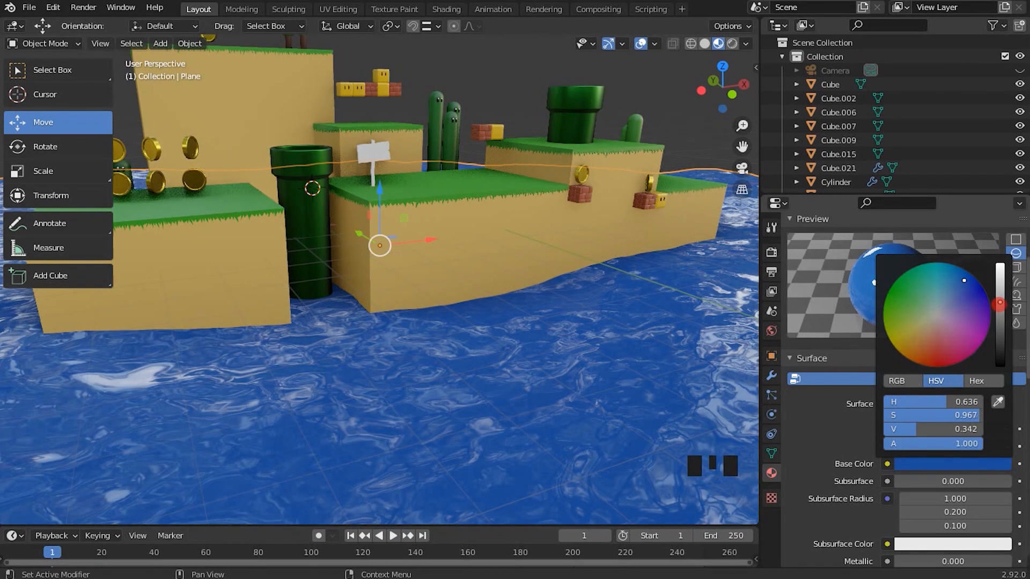
{"action": "middle_click_drag", "start_coordinate": [343, 266], "coordinate": [239, 265]}
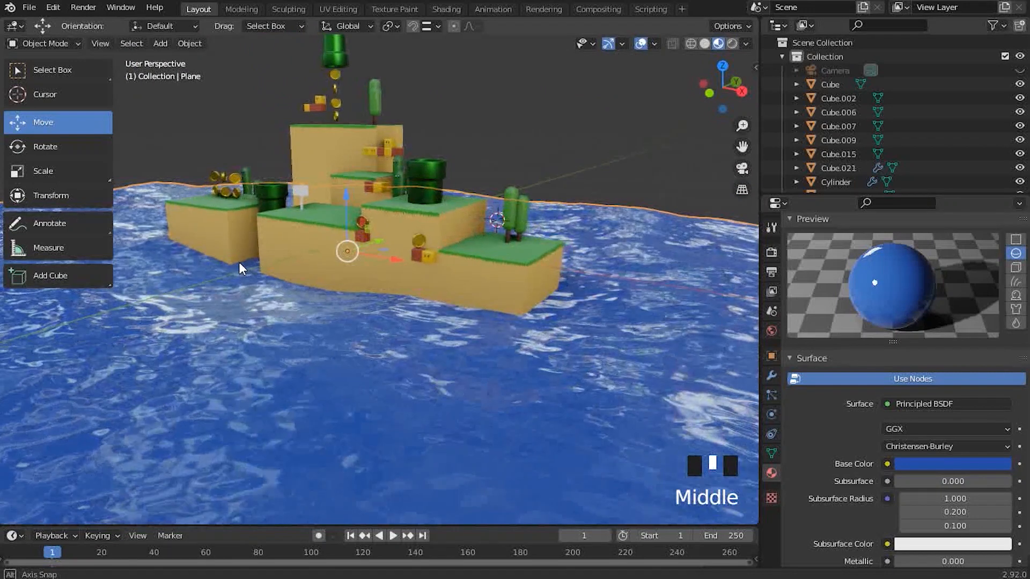
{"action": "left_click", "coordinate": [933, 464]}
{"action": "left_click_drag", "start_coordinate": [1001, 297], "coordinate": [1000, 306]}
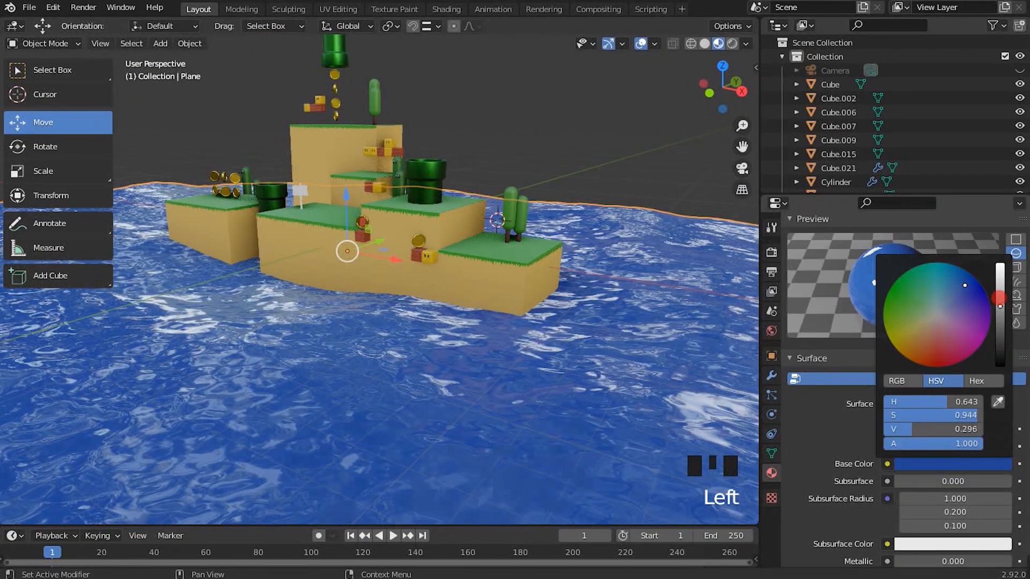
Deselect the water plane and examine the colored level from several angles.
{"action": "middle_click_drag", "start_coordinate": [570, 283], "coordinate": [569, 319]}
{"action": "middle_click_drag", "start_coordinate": [566, 284], "coordinate": [577, 385], "text": "shift"}
{"action": "left_click", "coordinate": [510, 259]}
{"action": "scroll", "coordinate": [508, 268], "scroll_direction": "up", "scroll_amount": 4}
{"action": "mouse_move", "coordinate": [498, 341]}
{"action": "middle_mouse_down"}
{"action": "mouse_move", "coordinate": [477, 300]}
{"action": "mouse_move", "coordinate": [555, 310]}
{"action": "mouse_move", "coordinate": [526, 368]}
{"action": "mouse_move", "coordinate": [510, 333]}
{"action": "middle_mouse_up"}
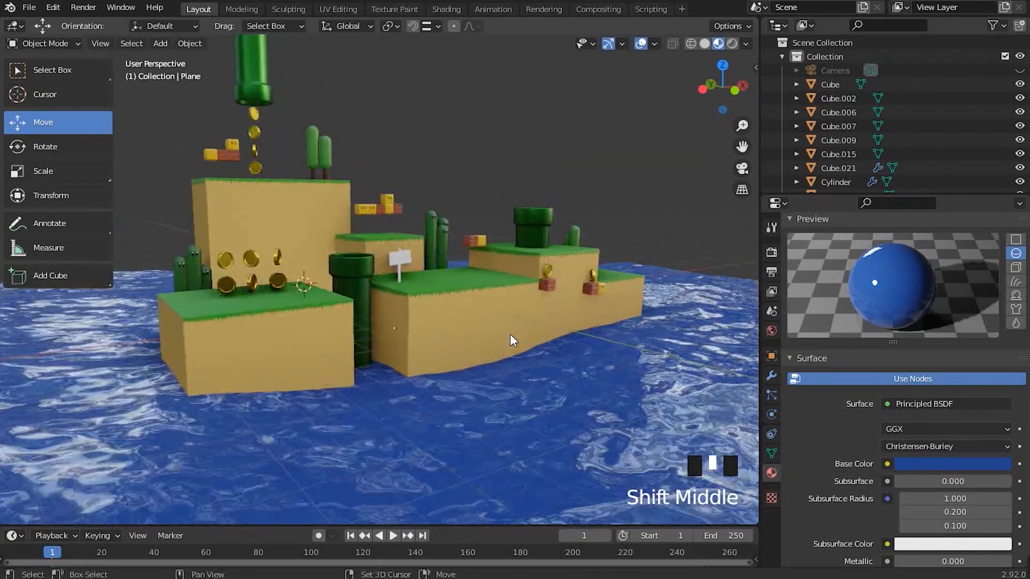
{"action": "scroll", "coordinate": [531, 374], "scroll_direction": "up", "scroll_amount": 2}
{"action": "middle_click_drag", "start_coordinate": [488, 197], "coordinate": [493, 253], "text": "shift"}
{"action": "scroll", "coordinate": [492, 258], "scroll_direction": "down", "scroll_amount": 1}
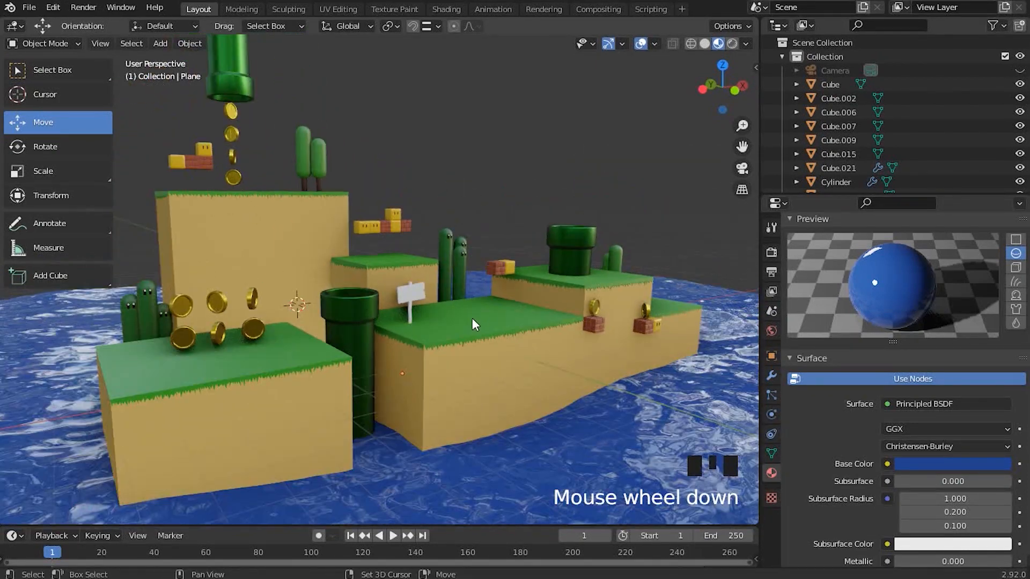
{"action": "middle_click_drag", "start_coordinate": [360, 365], "coordinate": [401, 358], "text": "shift"}
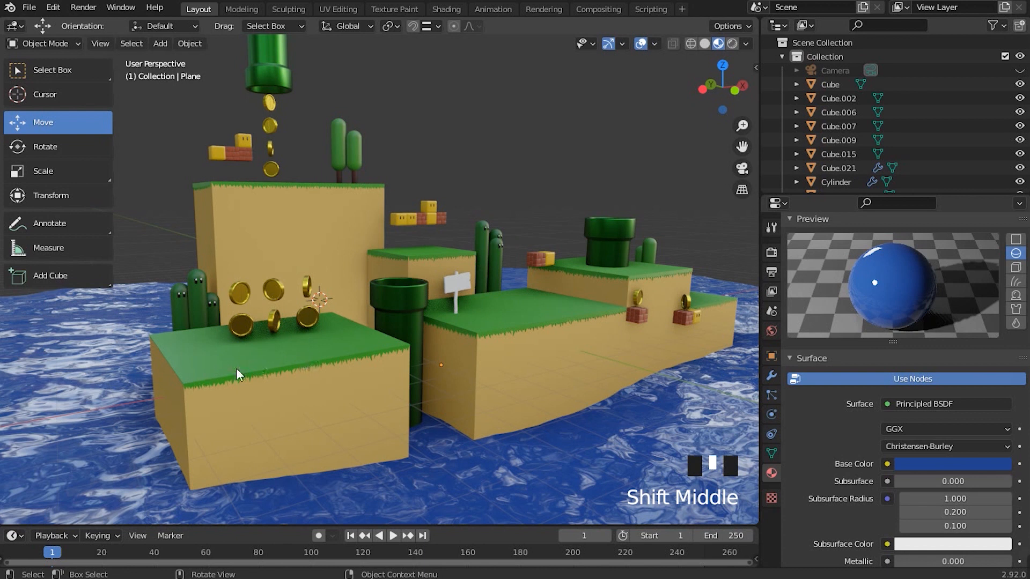
{"action": "middle_click_drag", "start_coordinate": [270, 366], "coordinate": [358, 370], "text": "shift"}
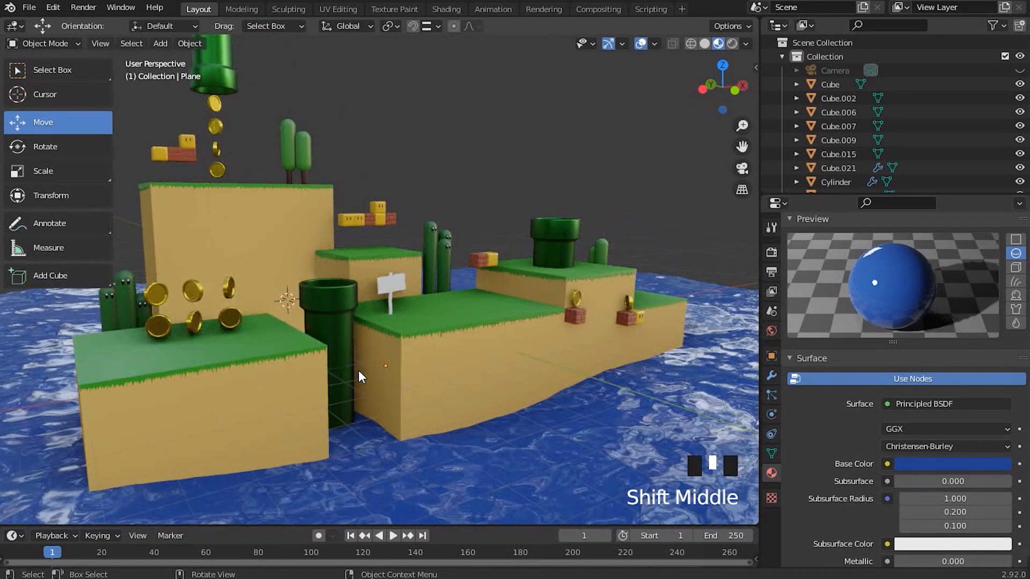
{"action": "scroll", "coordinate": [413, 384], "scroll_direction": "up", "scroll_amount": 2}
{"action": "scroll", "coordinate": [413, 384], "scroll_direction": "up", "scroll_amount": 1}
{"action": "middle_click_drag", "start_coordinate": [577, 358], "coordinate": [504, 269], "text": "shift"}
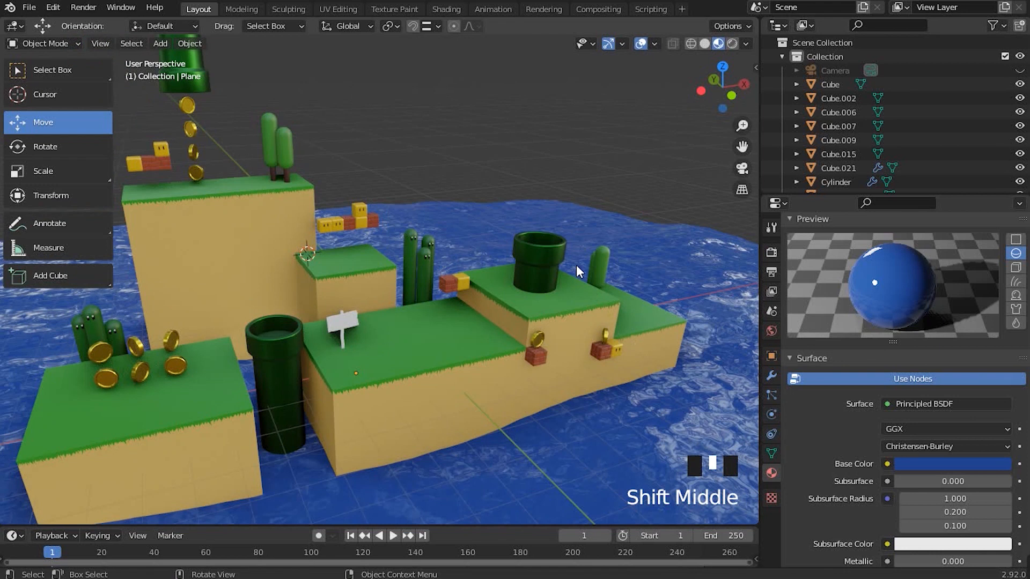
Select the tree trunks on the tallest platform and brighten their brown base color to a value of about 0.087.
{"action": "middle_click", "coordinate": [287, 334], "text": "shift"}
{"action": "middle_click_drag", "start_coordinate": [287, 334], "coordinate": [380, 366]}
{"action": "scroll", "coordinate": [380, 365], "scroll_direction": "up", "scroll_amount": 2}
{"action": "middle_click_drag", "start_coordinate": [521, 363], "coordinate": [413, 309], "text": "shift"}
{"action": "scroll", "coordinate": [466, 352], "scroll_direction": "up", "scroll_amount": 7}
{"action": "left_click", "coordinate": [400, 330]}
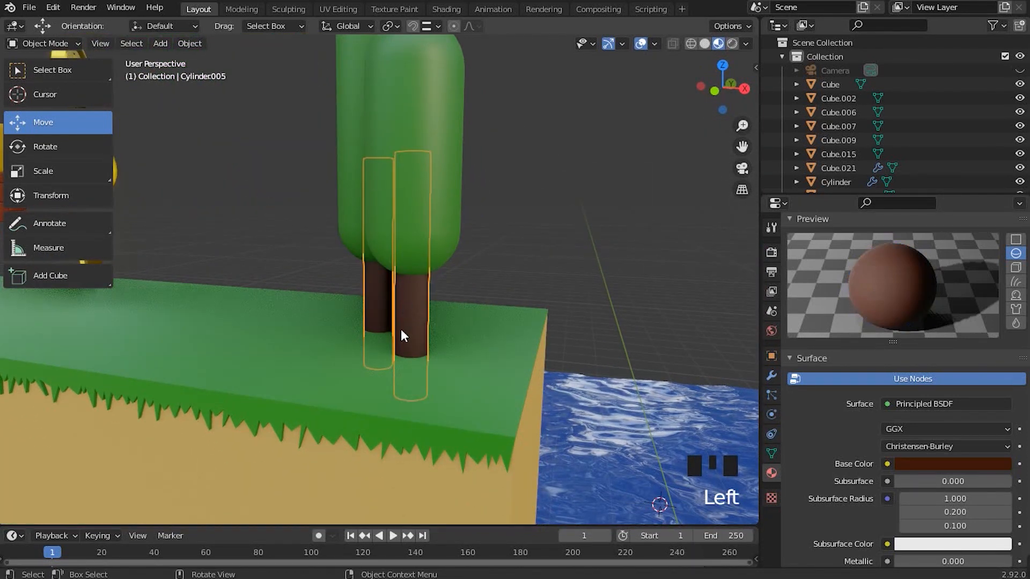
{"action": "left_click", "coordinate": [976, 465]}
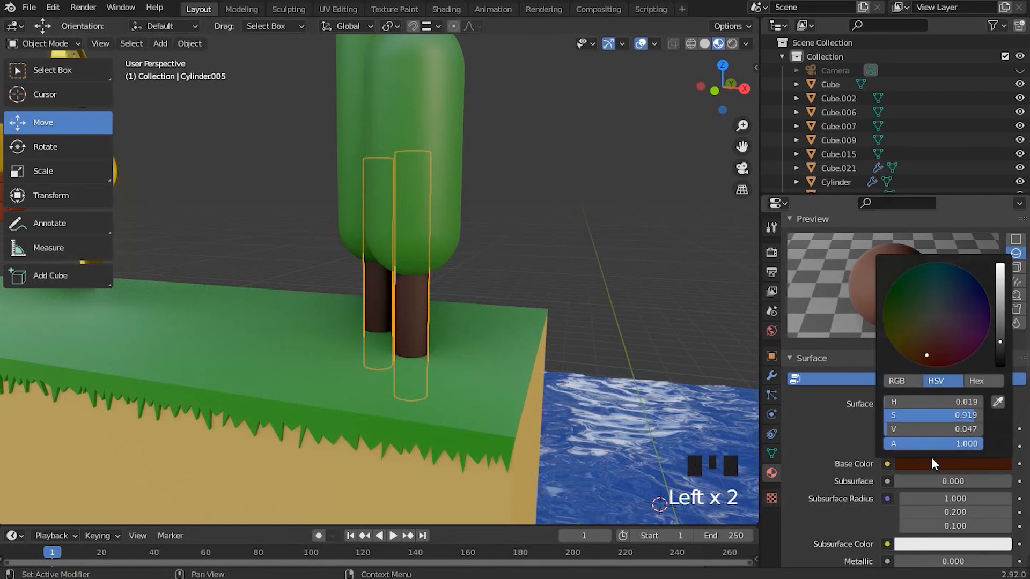
{"action": "left_click", "coordinate": [1000, 340]}
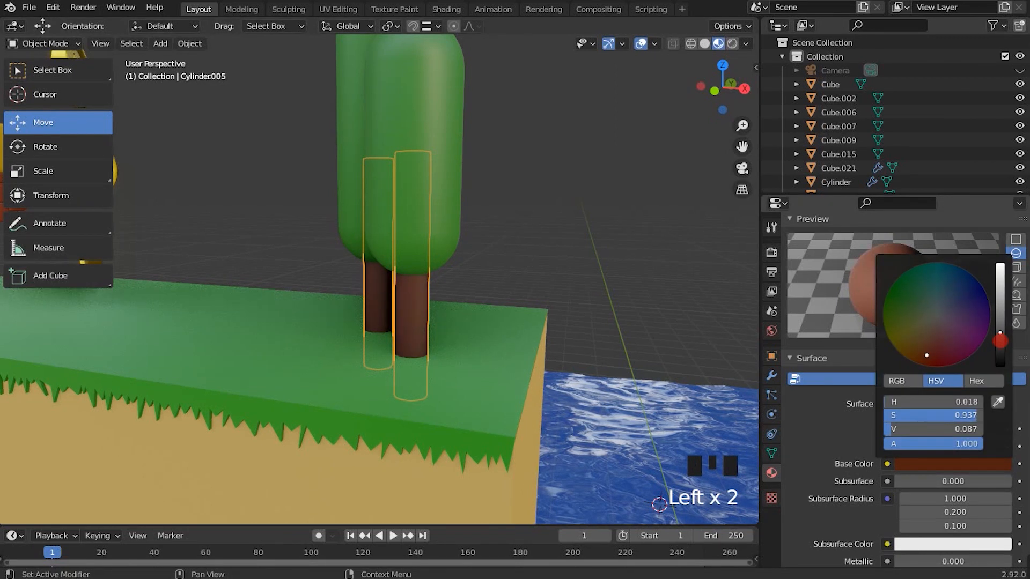
{"action": "scroll", "coordinate": [983, 314], "scroll_direction": "down", "scroll_amount": 1}
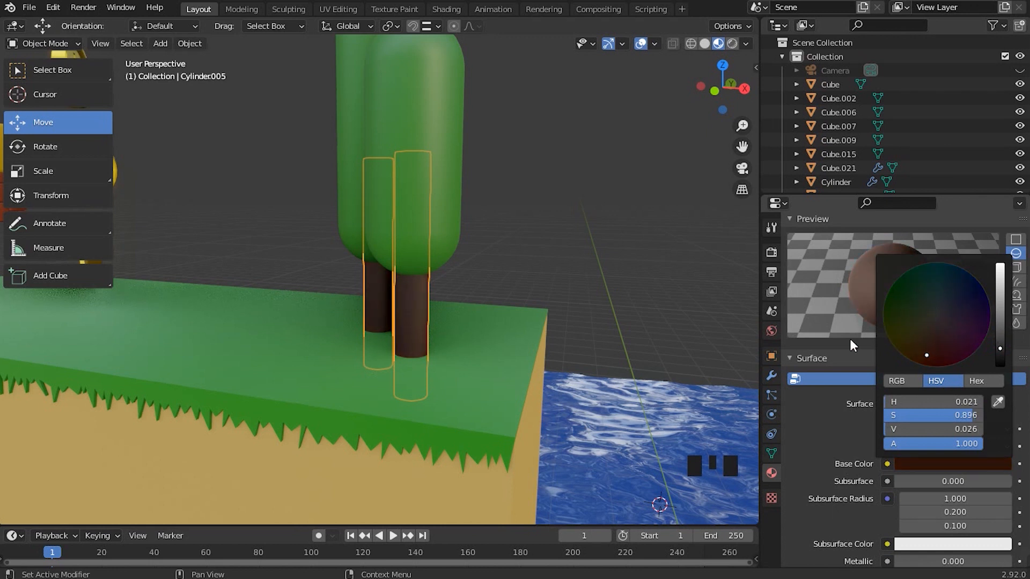
{"action": "left_click", "coordinate": [951, 465]}
{"action": "left_click_drag", "start_coordinate": [996, 352], "coordinate": [999, 344]}
{"action": "left_click", "coordinate": [1001, 331]}
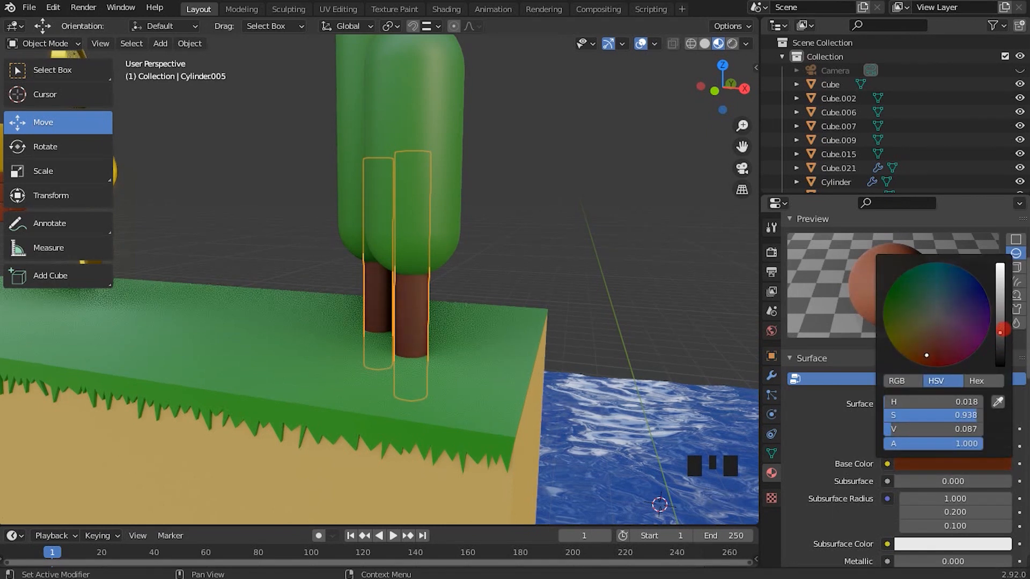
Set the roughness of the tree trunks' brown material to 0.720.
{"action": "scroll", "coordinate": [969, 418], "scroll_direction": "down", "scroll_amount": 5}
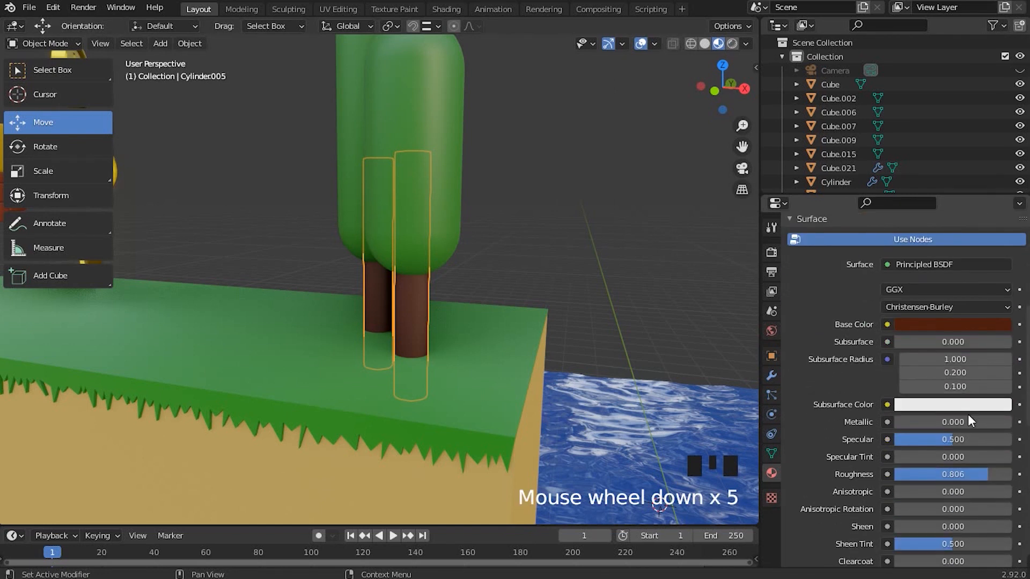
{"action": "scroll", "coordinate": [971, 426], "scroll_direction": "down", "scroll_amount": 3}
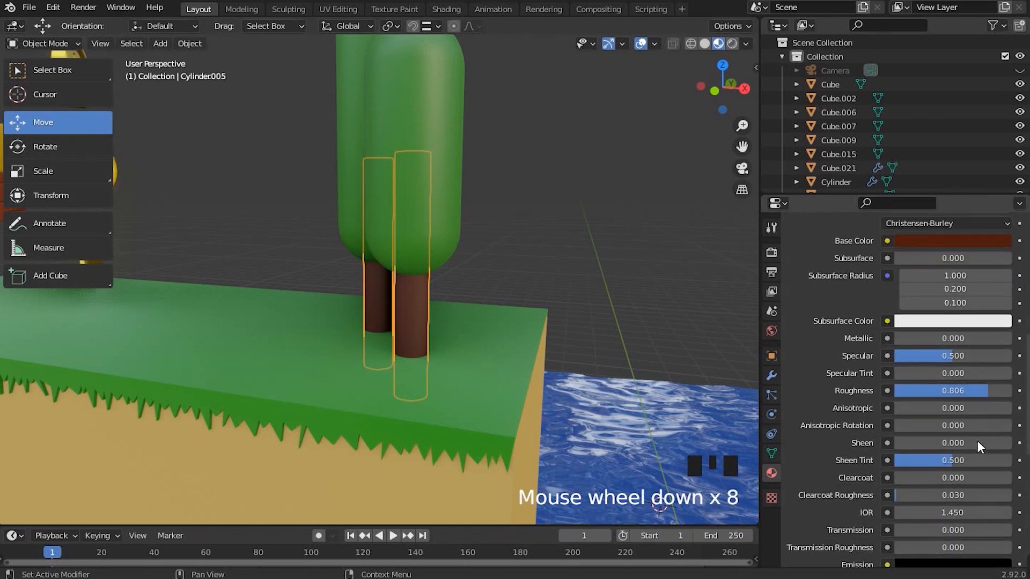
{"action": "left_click", "coordinate": [985, 390]}
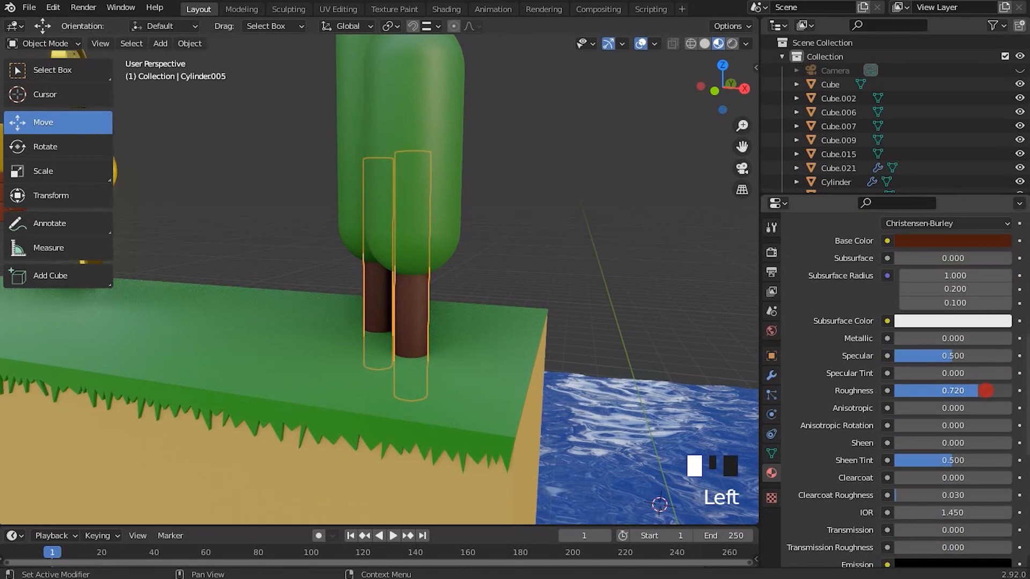
{"action": "scroll", "coordinate": [237, 248], "scroll_direction": "down", "scroll_amount": 3}
Select the green treetops on the tallest platform and set their material's roughness to 0.634.
{"action": "left_click", "coordinate": [378, 161]}
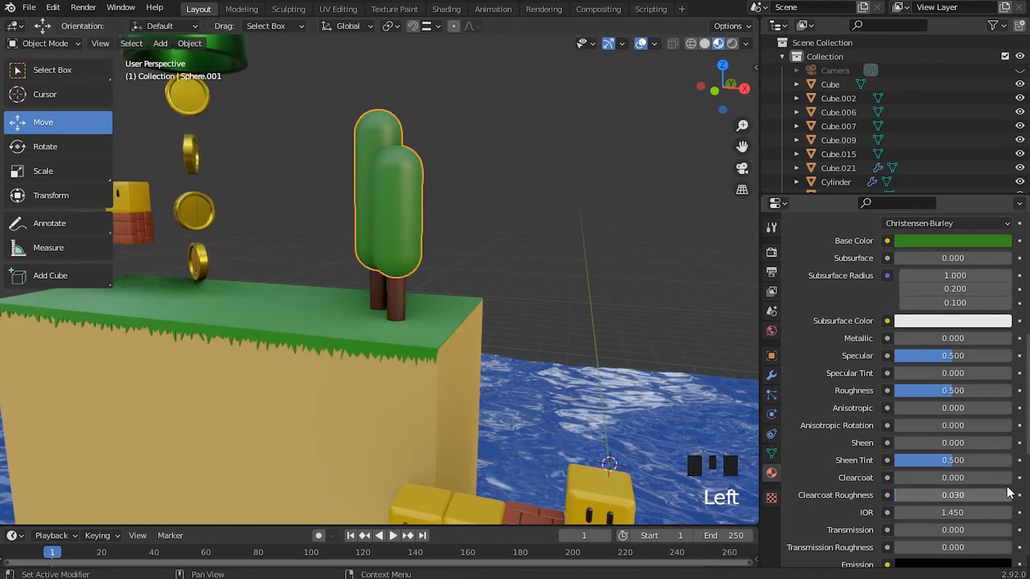
{"action": "left_click", "coordinate": [953, 390]}
{"action": "left_click_drag", "start_coordinate": [954, 391], "coordinate": [954, 390]}
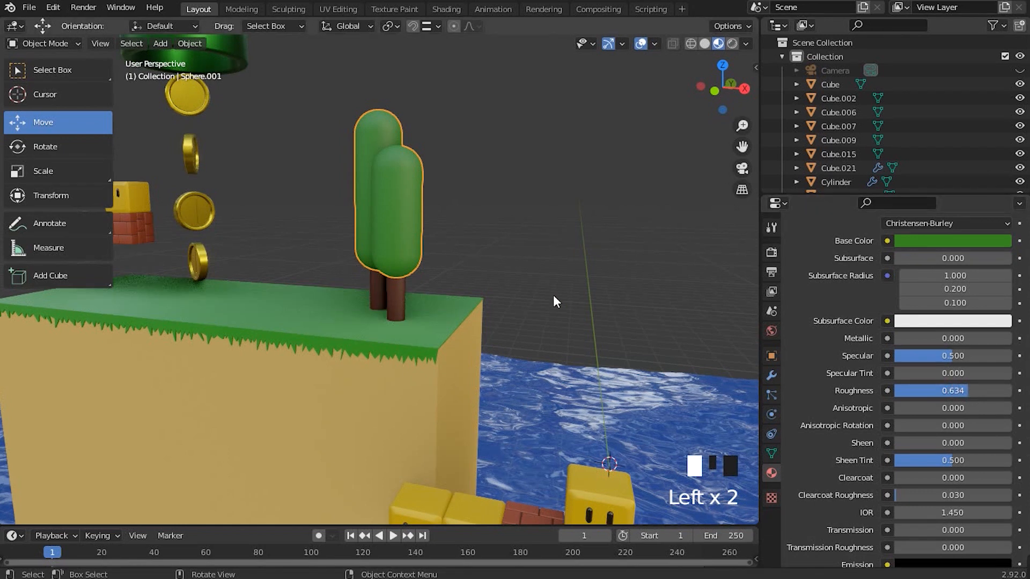
{"action": "scroll", "coordinate": [529, 196], "scroll_direction": "down", "scroll_amount": 2}
{"action": "scroll", "coordinate": [529, 194], "scroll_direction": "down", "scroll_amount": 1}
Select the floating brick block beside the falling coins and examine its BLOCO INTERNO joint material.
{"action": "middle_click_drag", "start_coordinate": [510, 210], "coordinate": [637, 324], "text": "shift"}
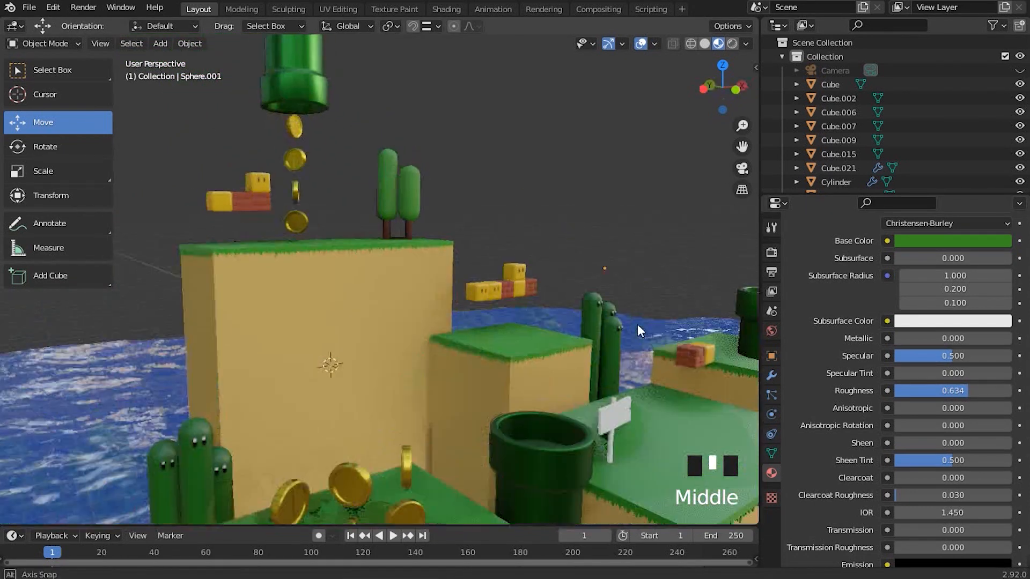
{"action": "scroll", "coordinate": [432, 295], "scroll_direction": "up", "scroll_amount": 1, "text": "shift"}
{"action": "scroll", "coordinate": [455, 394], "scroll_direction": "up", "scroll_amount": 3}
{"action": "middle_click_drag", "start_coordinate": [456, 395], "coordinate": [397, 279]}
{"action": "left_click", "coordinate": [398, 279]}
{"action": "scroll", "coordinate": [984, 382], "scroll_direction": "up", "scroll_amount": 7}
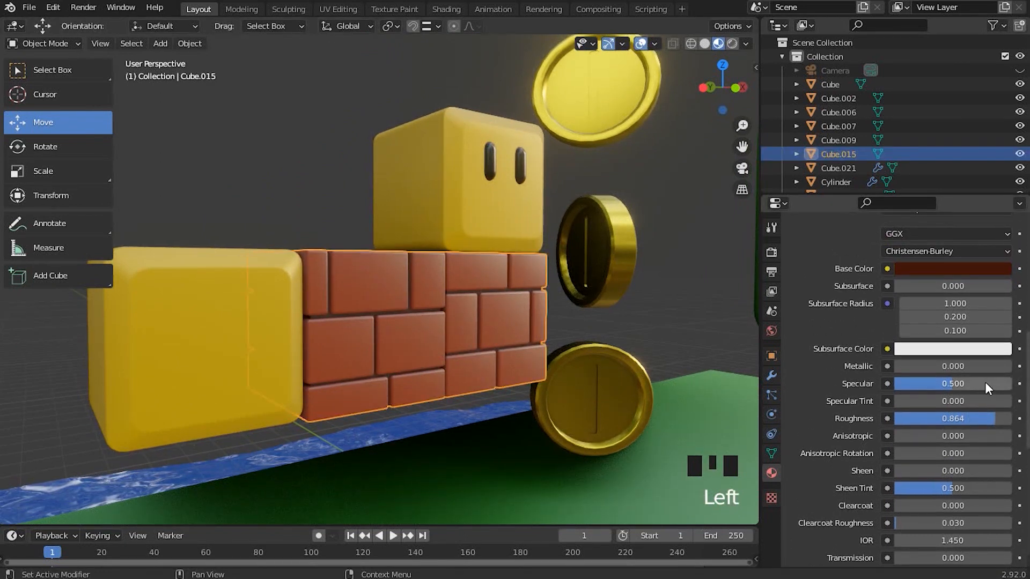
{"action": "scroll", "coordinate": [867, 364], "scroll_direction": "up", "scroll_amount": 5}
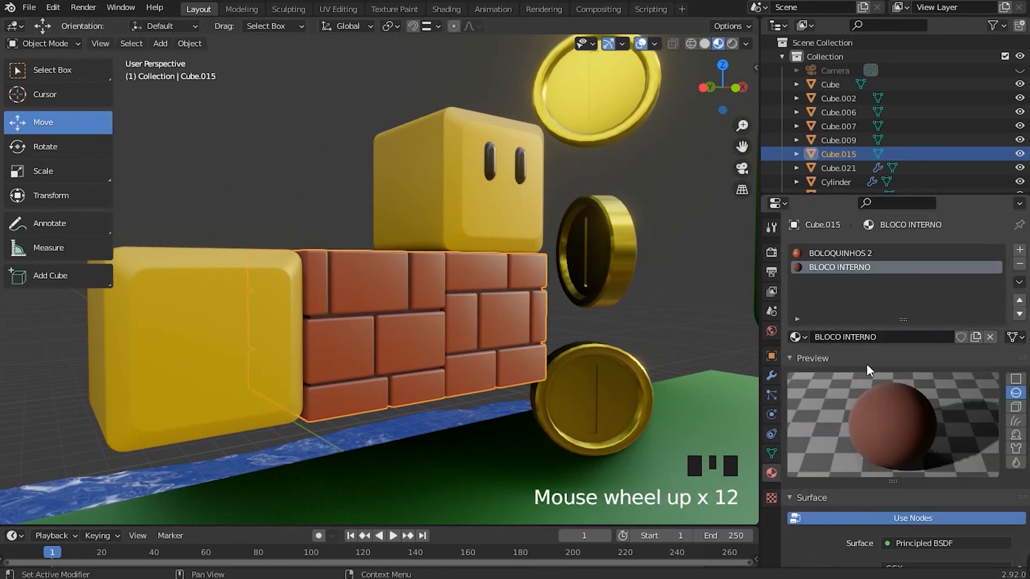
{"action": "scroll", "coordinate": [828, 327], "scroll_direction": "down", "scroll_amount": 1}
{"action": "scroll", "coordinate": [827, 327], "scroll_direction": "down", "scroll_amount": 1}
{"action": "scroll", "coordinate": [422, 310], "scroll_direction": "down", "scroll_amount": 3}
{"action": "middle_click_drag", "start_coordinate": [423, 310], "coordinate": [391, 297]}
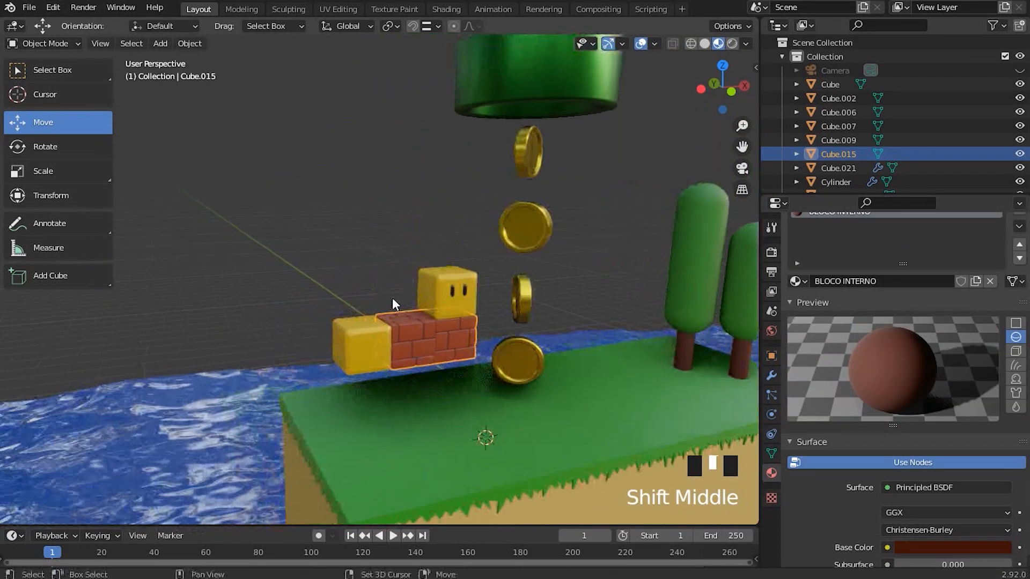
{"action": "left_click", "coordinate": [393, 256]}
{"action": "left_click", "coordinate": [399, 325]}
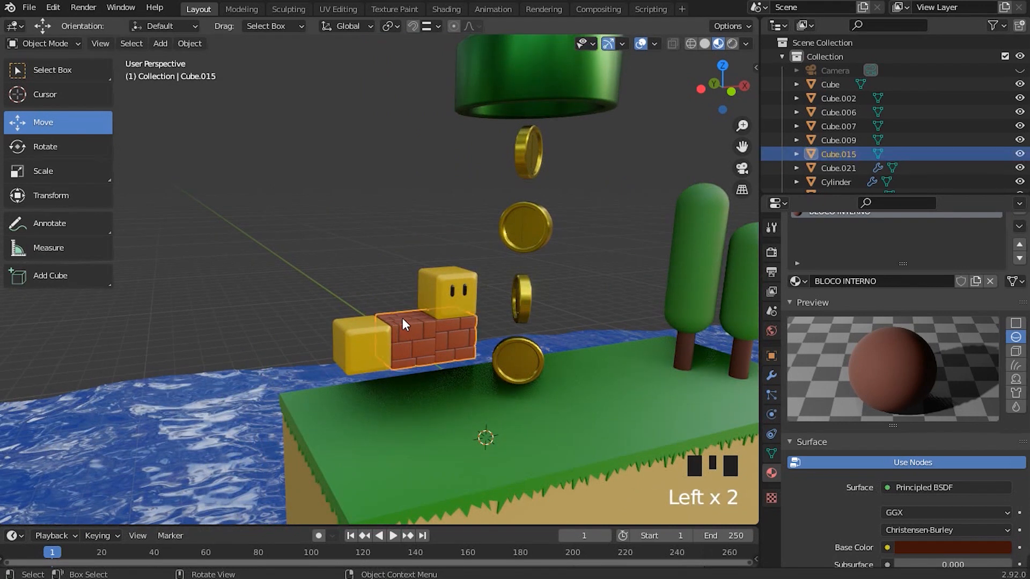
Try a dark purple base color on the brick block's BLOCO INTERNO joint material and undo it.
{"action": "scroll", "coordinate": [437, 320], "scroll_direction": "down", "scroll_amount": 4}
{"action": "scroll", "coordinate": [909, 368], "scroll_direction": "up", "scroll_amount": 5}
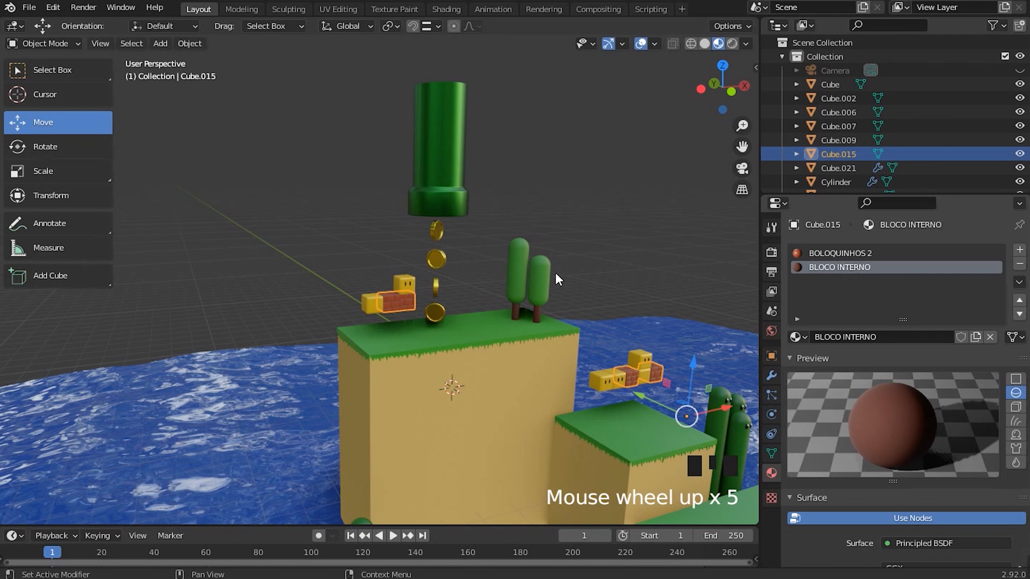
{"action": "scroll", "coordinate": [432, 349], "scroll_direction": "up", "scroll_amount": 7}
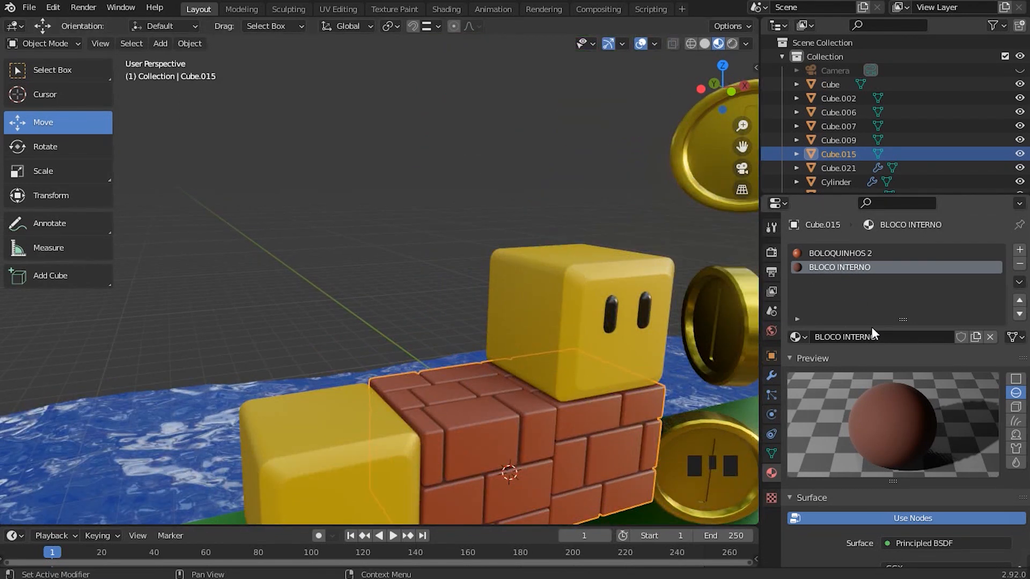
{"action": "scroll", "coordinate": [901, 353], "scroll_direction": "down", "scroll_amount": 8}
{"action": "left_click", "coordinate": [938, 381]}
{"action": "mouse_move", "coordinate": [937, 277]}
{"action": "left_mouse_down"}
{"action": "mouse_move", "coordinate": [951, 205]}
{"action": "mouse_move", "coordinate": [990, 227]}
{"action": "mouse_move", "coordinate": [999, 199]}
{"action": "mouse_move", "coordinate": [1000, 256]}
{"action": "left_mouse_up"}
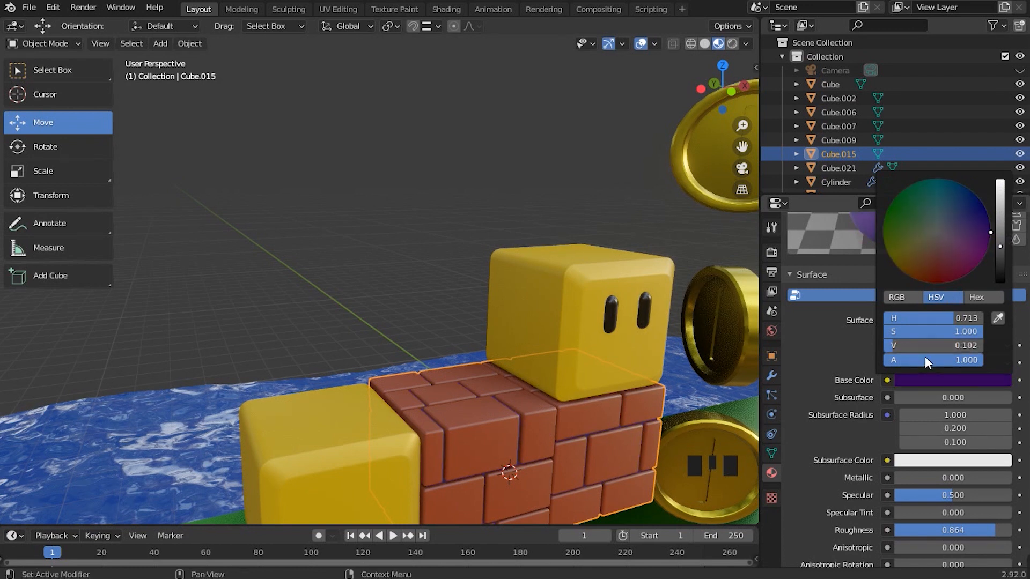
{"action": "key", "text": "ctrl+z"}
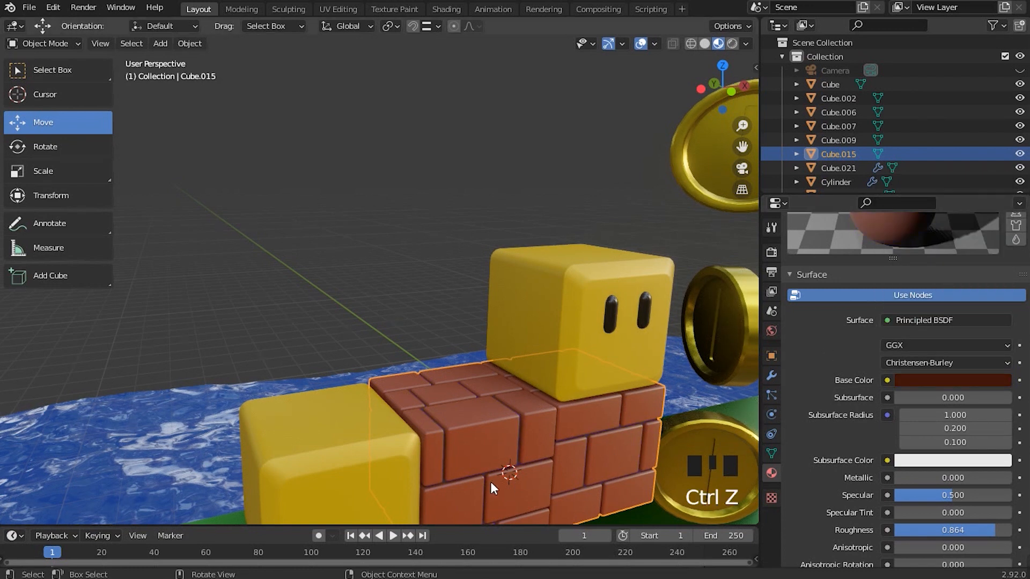
Brighten the BOLOQUINHOS 2 brick material's base color to a more orange red with a value of about 0.376.
{"action": "scroll", "coordinate": [933, 365], "scroll_direction": "up", "scroll_amount": 2}
{"action": "scroll", "coordinate": [912, 375], "scroll_direction": "up", "scroll_amount": 2}
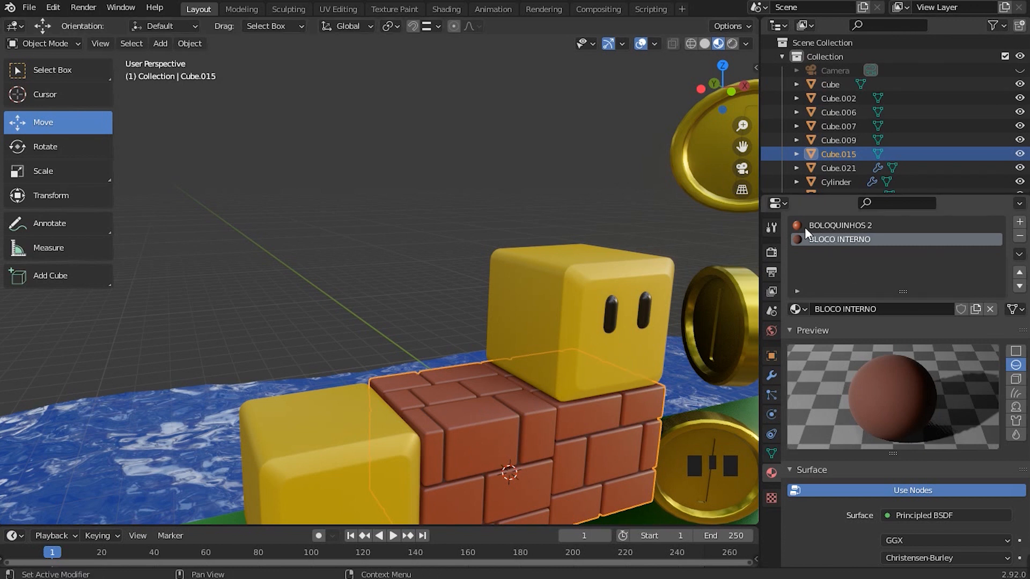
{"action": "left_click", "coordinate": [840, 224]}
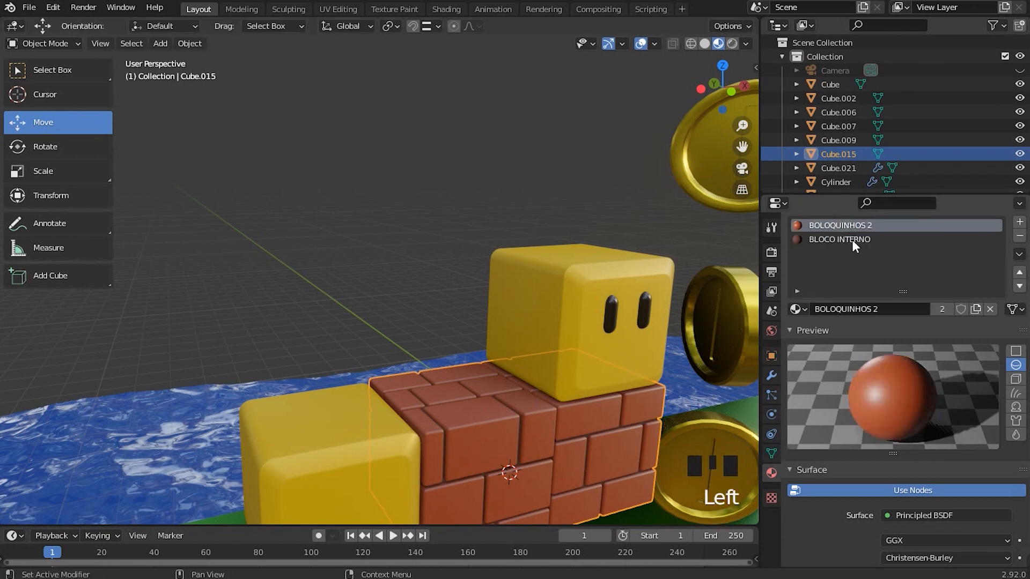
{"action": "scroll", "coordinate": [933, 400], "scroll_direction": "down", "scroll_amount": 5}
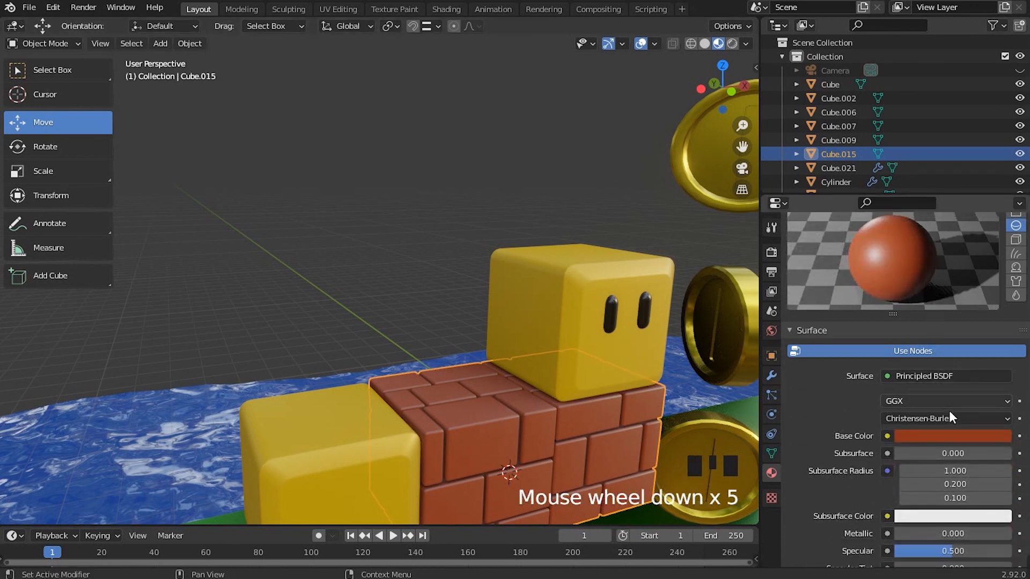
{"action": "left_click", "coordinate": [931, 436]}
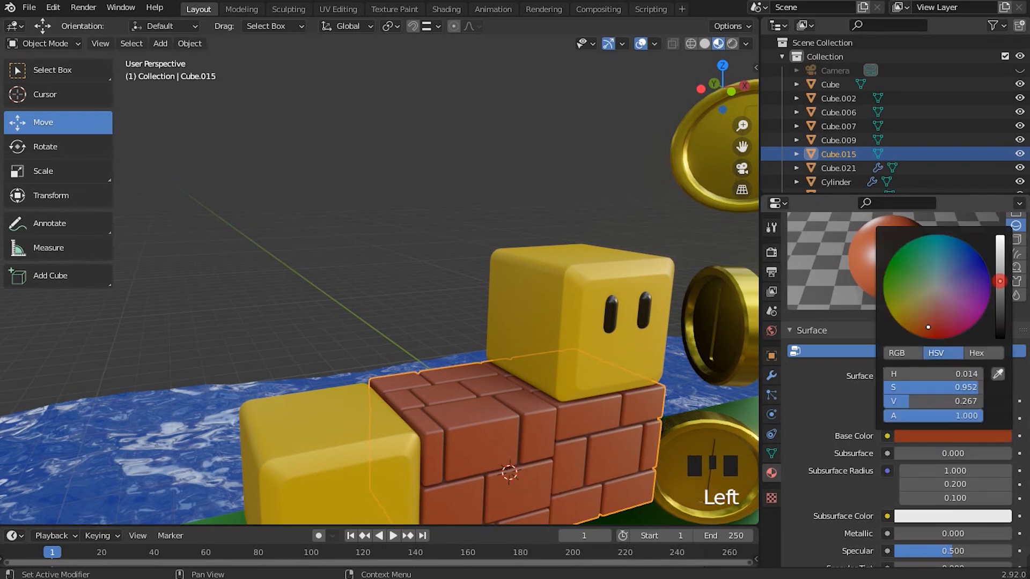
{"action": "left_click_drag", "start_coordinate": [1000, 275], "coordinate": [1000, 271]}
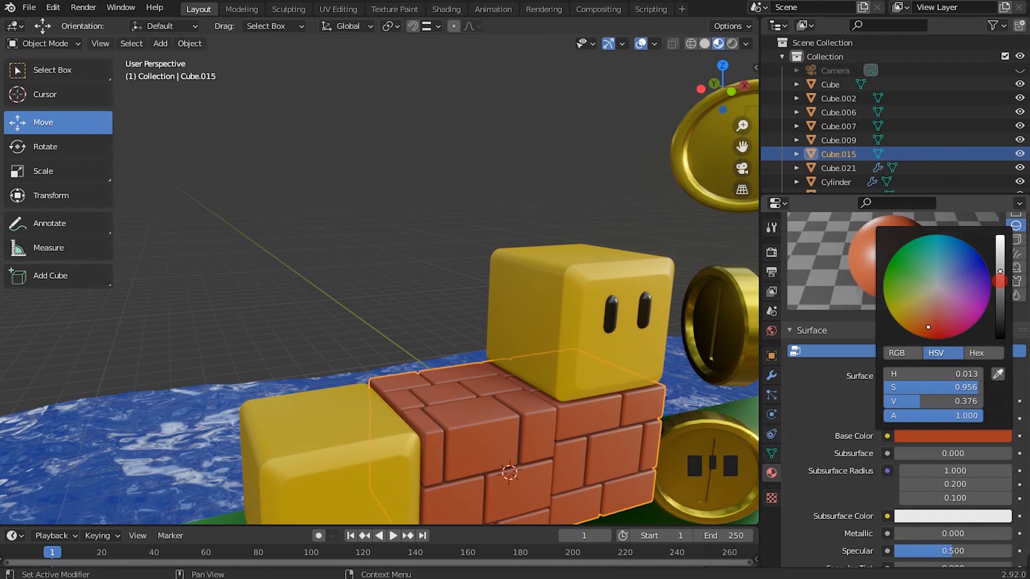
{"action": "left_click_drag", "start_coordinate": [931, 332], "coordinate": [928, 322]}
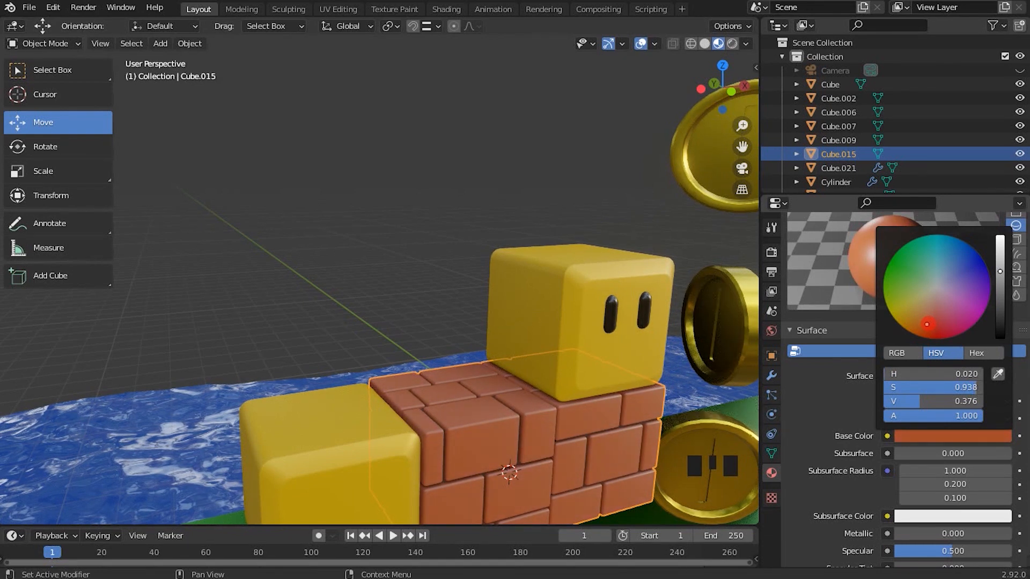
Examine the brighter bricks up close and across the whole level, including the signpost and the lower platforms.
{"action": "middle_click_drag", "start_coordinate": [623, 354], "coordinate": [570, 340]}
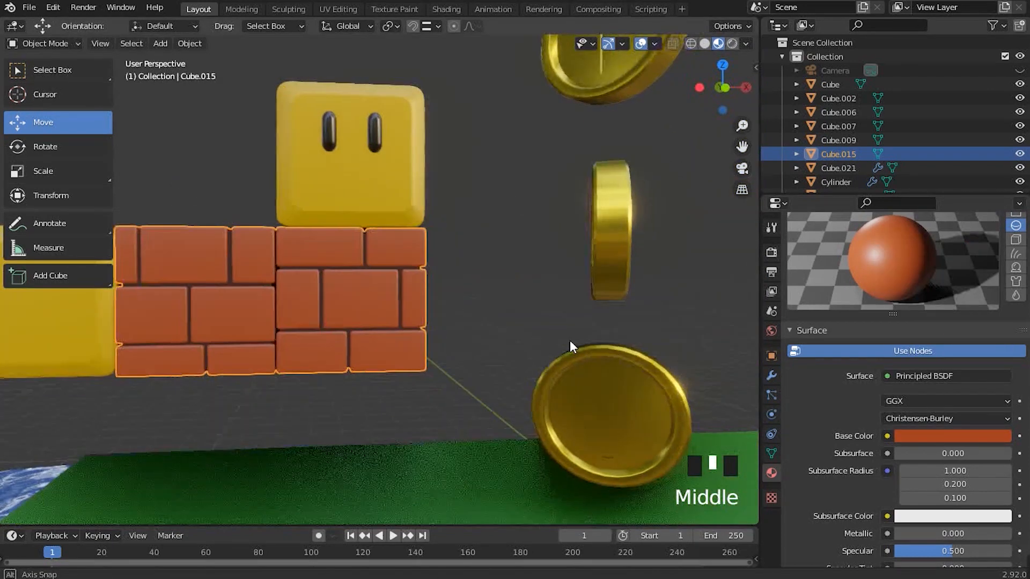
{"action": "scroll", "coordinate": [569, 340], "scroll_direction": "down", "scroll_amount": 4}
{"action": "middle_click_drag", "start_coordinate": [434, 300], "coordinate": [555, 299]}
{"action": "middle_click_drag", "start_coordinate": [488, 184], "coordinate": [504, 363], "text": "shift"}
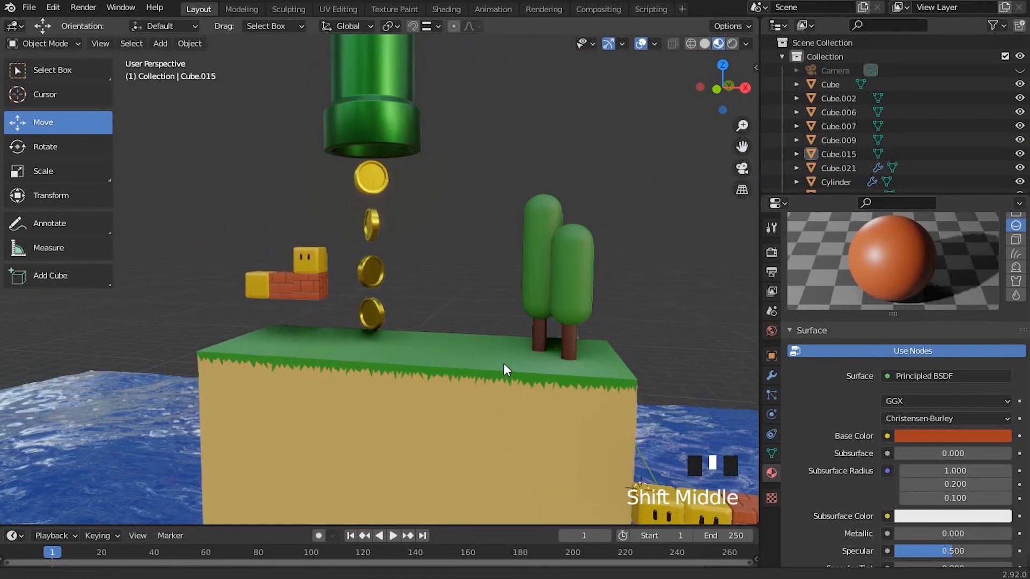
{"action": "scroll", "coordinate": [400, 240], "scroll_direction": "down", "scroll_amount": 3}
{"action": "middle_click_drag", "start_coordinate": [400, 240], "coordinate": [450, 356]}
{"action": "scroll", "coordinate": [362, 381], "scroll_direction": "up", "scroll_amount": 2}
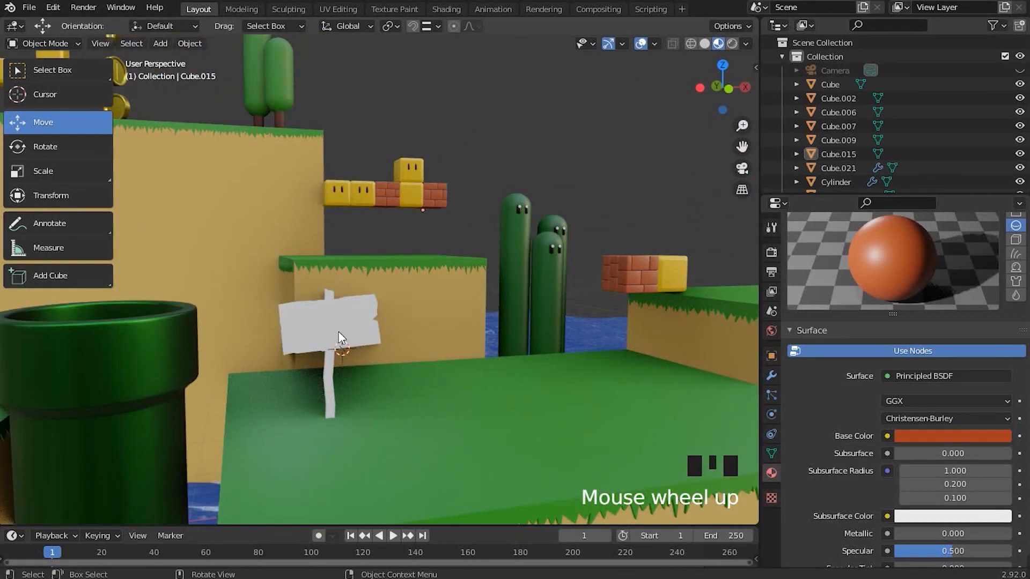
{"action": "scroll", "coordinate": [459, 351], "scroll_direction": "down", "scroll_amount": 2}
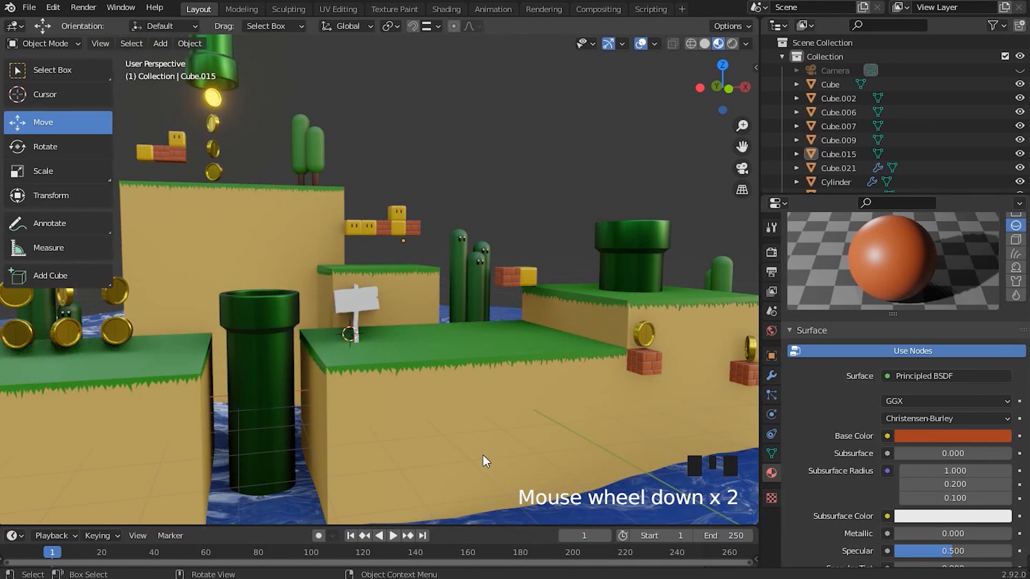
{"action": "middle_click_drag", "start_coordinate": [527, 425], "coordinate": [512, 398], "text": "shift"}
{"action": "scroll", "coordinate": [532, 411], "scroll_direction": "down", "scroll_amount": 3}
{"action": "scroll", "coordinate": [613, 423], "scroll_direction": "up", "scroll_amount": 3}
{"action": "scroll", "coordinate": [583, 371], "scroll_direction": "up", "scroll_amount": 2}
{"action": "middle_click_drag", "start_coordinate": [584, 371], "coordinate": [547, 354], "text": "shift"}
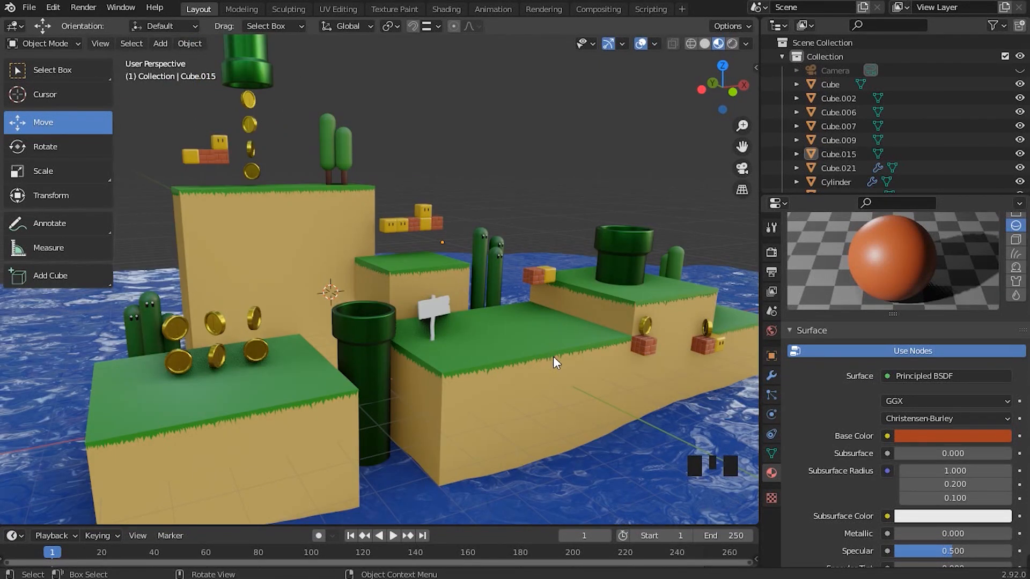
Save the colored level scene to its current file.
{"action": "scroll", "coordinate": [547, 354], "scroll_direction": "down", "scroll_amount": 2}
{"action": "key", "text": "ctrl+s"}
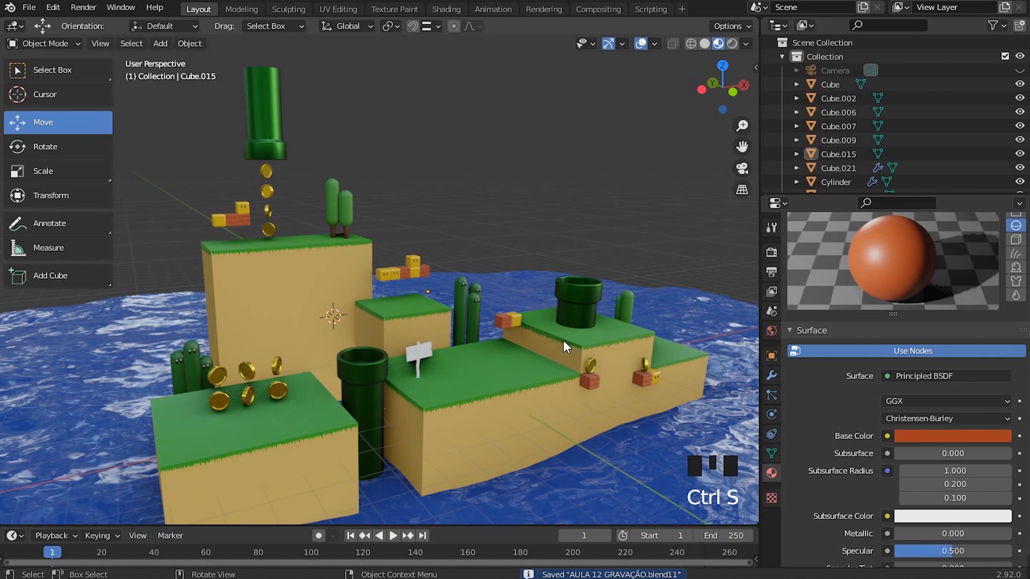
Inspect the overall coloring of the whole level from lower and higher viewing angles.
{"action": "scroll", "coordinate": [563, 340], "scroll_direction": "down", "scroll_amount": 2}
{"action": "middle_click_drag", "start_coordinate": [571, 330], "coordinate": [539, 313]}
{"action": "scroll", "coordinate": [540, 313], "scroll_direction": "up", "scroll_amount": 3}
{"action": "scroll", "coordinate": [465, 350], "scroll_direction": "down", "scroll_amount": 1}
{"action": "middle_click_drag", "start_coordinate": [510, 358], "coordinate": [538, 368]}
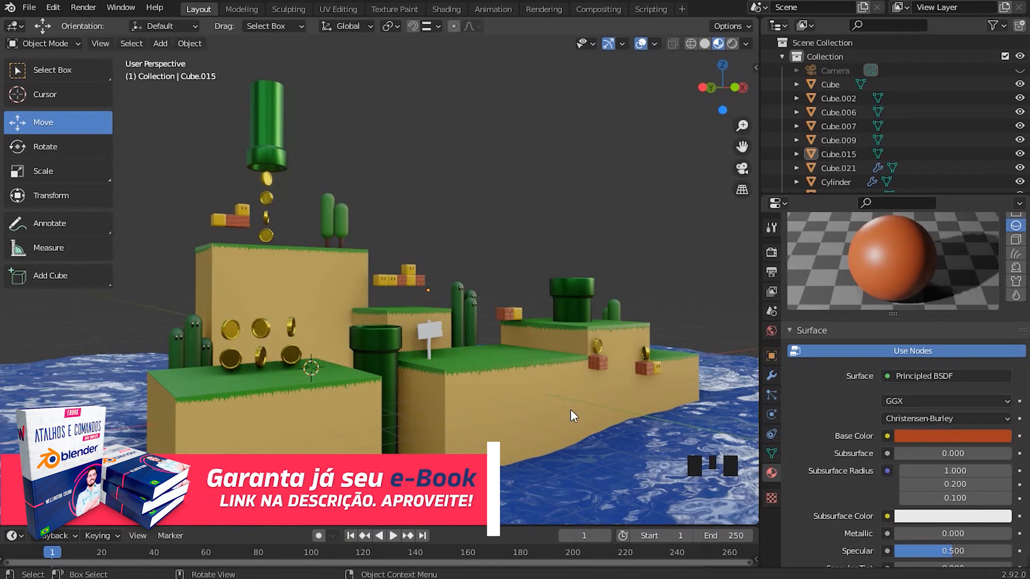
{"action": "middle_click_drag", "start_coordinate": [570, 410], "coordinate": [565, 343]}
{"action": "scroll", "coordinate": [569, 391], "scroll_direction": "up", "scroll_amount": 2}
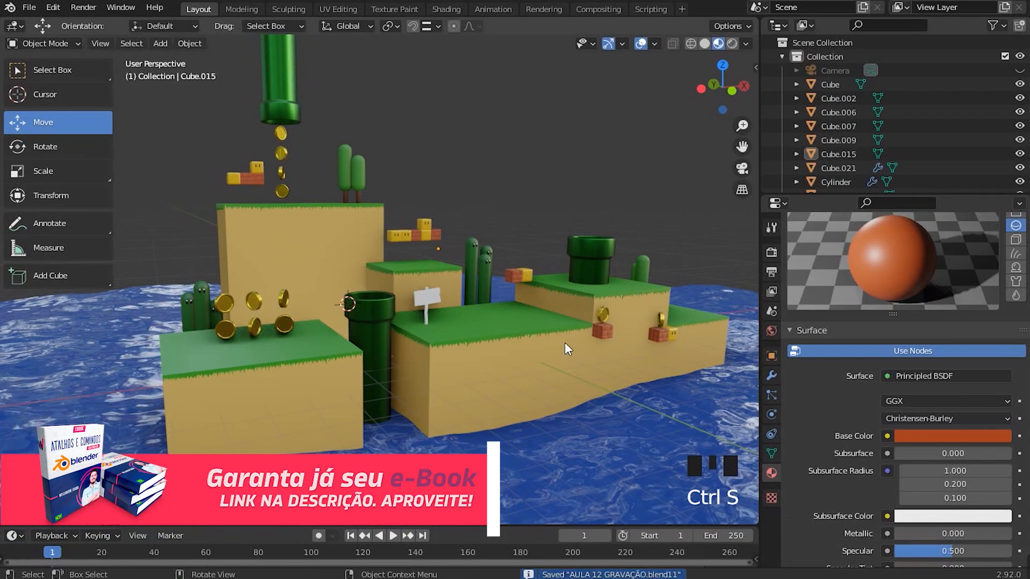